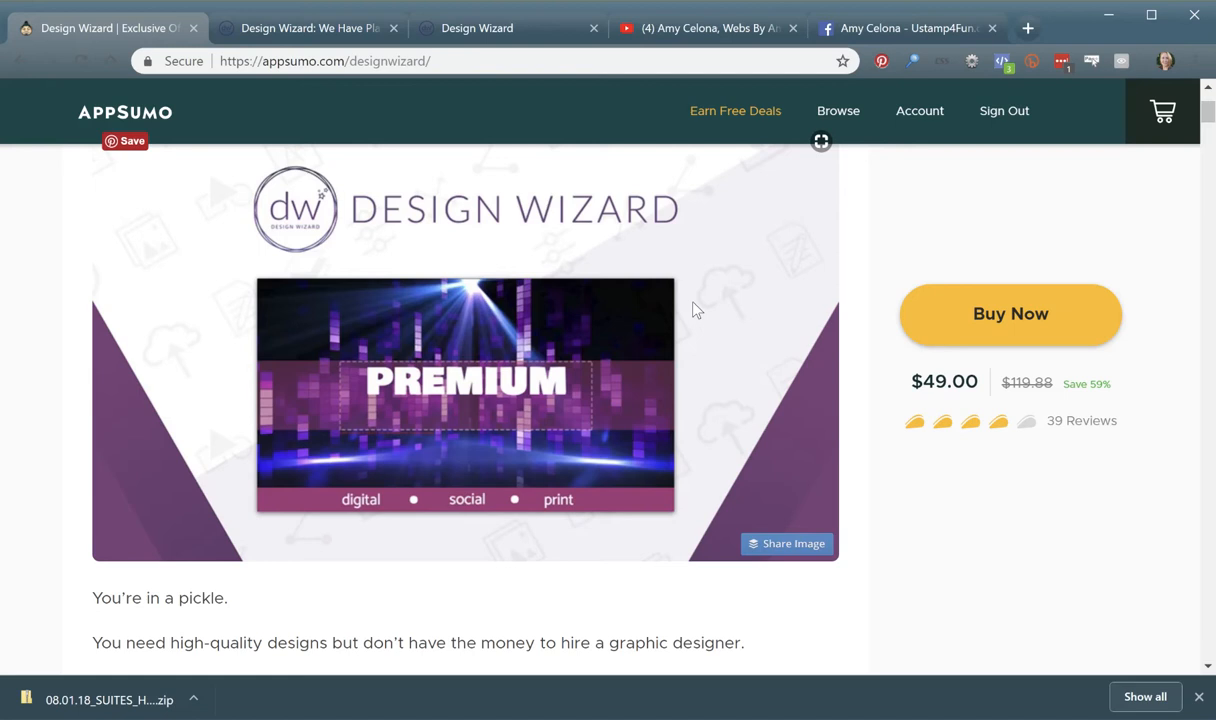
- Review the Apprentice, Pro and Expert plans on the Design Wizard pricing page
{"action": "scroll", "coordinate": [350, 261], "scroll_direction": "up", "scroll_amount": 2}
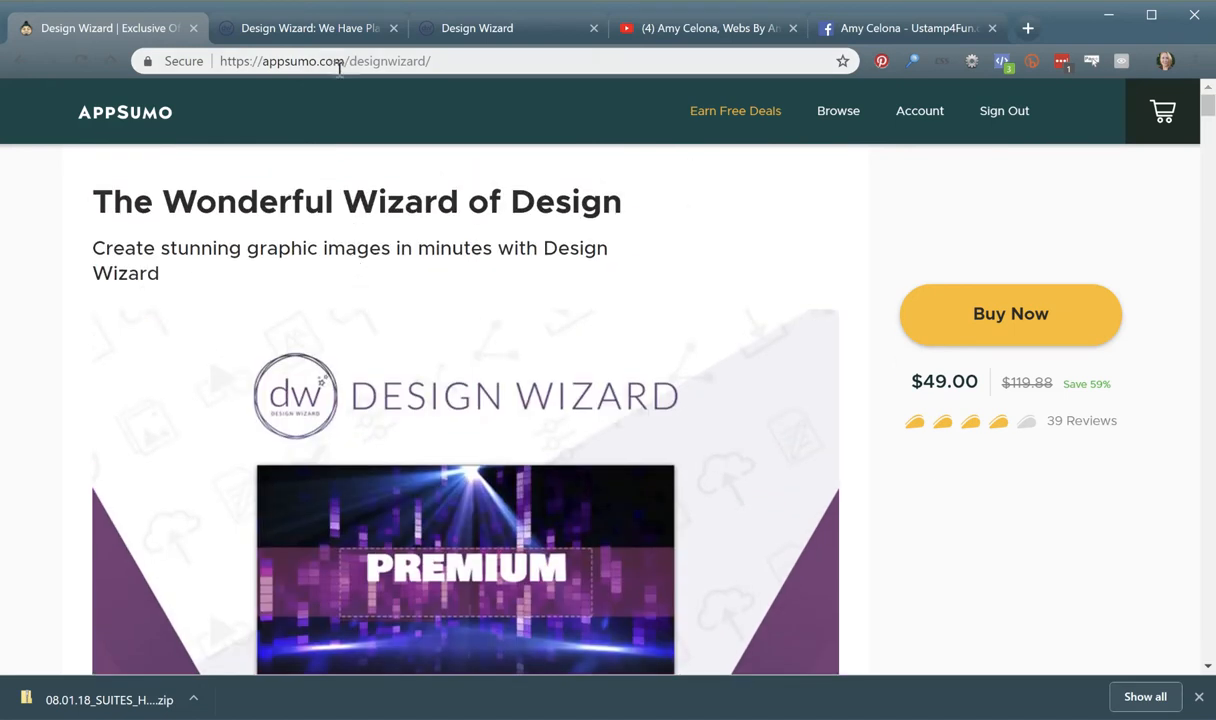
{"action": "left_click", "coordinate": [307, 28]}
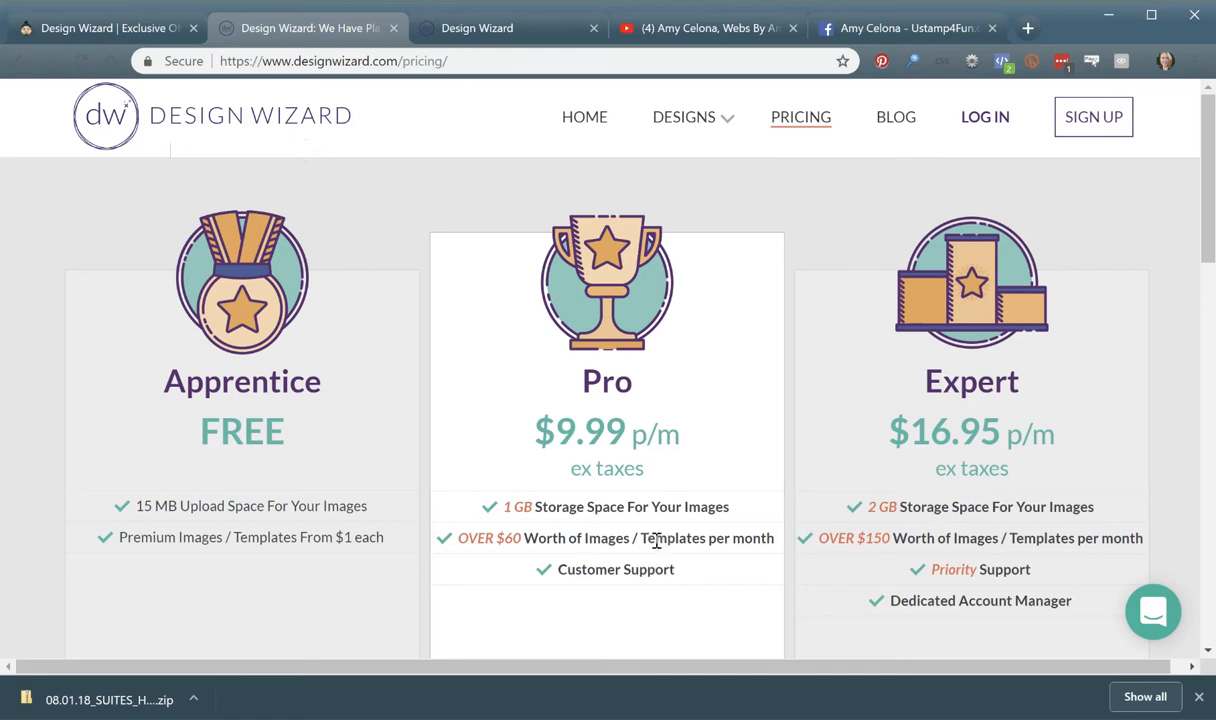
{"action": "scroll", "coordinate": [570, 496], "scroll_direction": "down", "scroll_amount": 3}
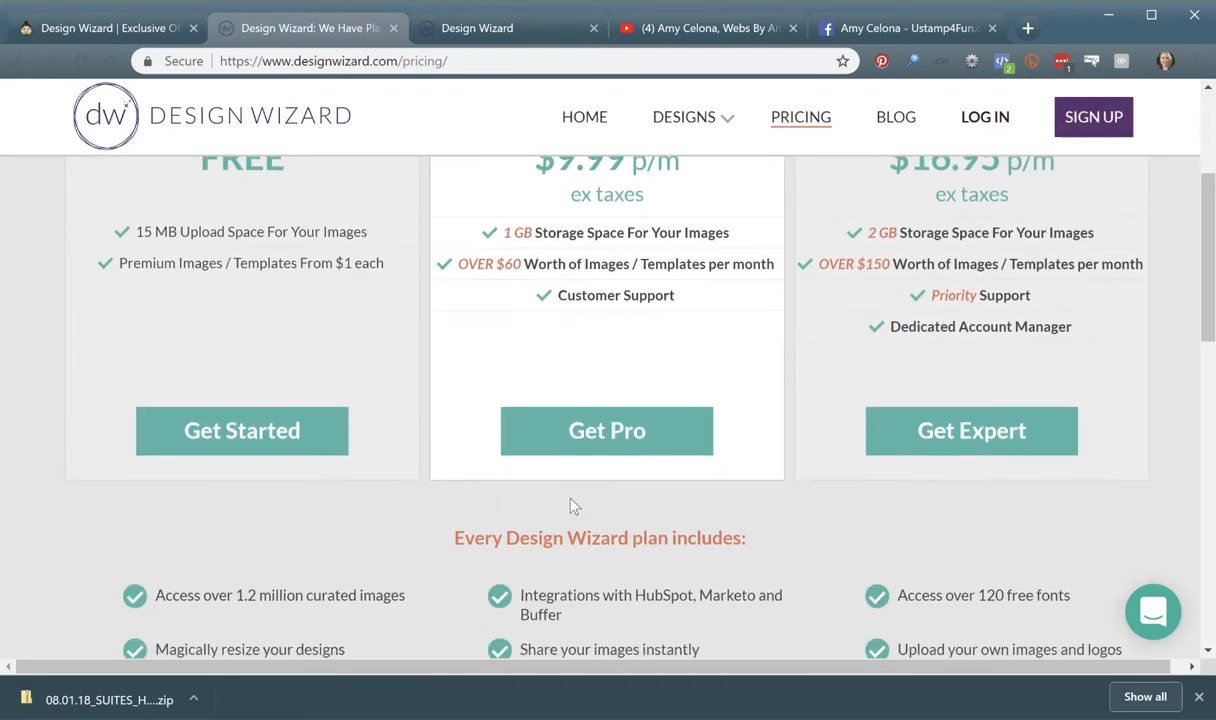
{"action": "scroll", "coordinate": [558, 388], "scroll_direction": "up", "scroll_amount": 1}
{"action": "scroll", "coordinate": [558, 388], "scroll_direction": "up", "scroll_amount": 2}
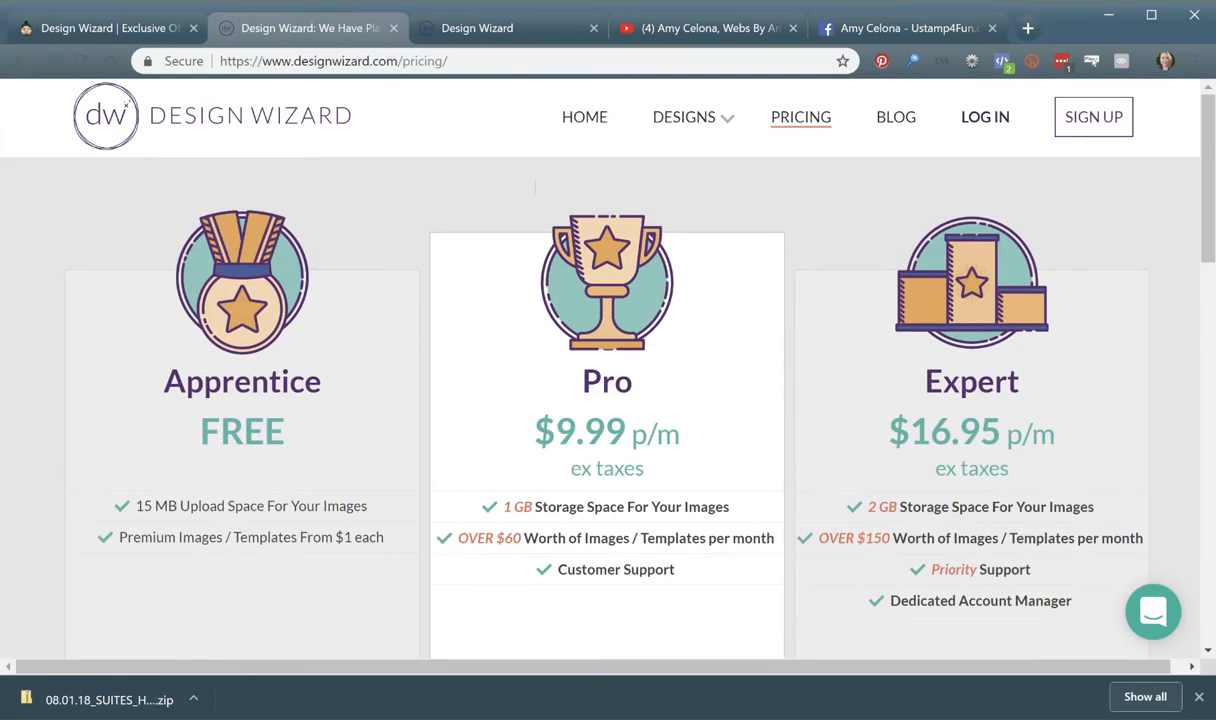
- Go back to the AppSumo Design Wizard deal and read its introduction and TL;DR, highlighting the point about quickly creating graphic images
{"action": "left_click", "coordinate": [84, 30]}
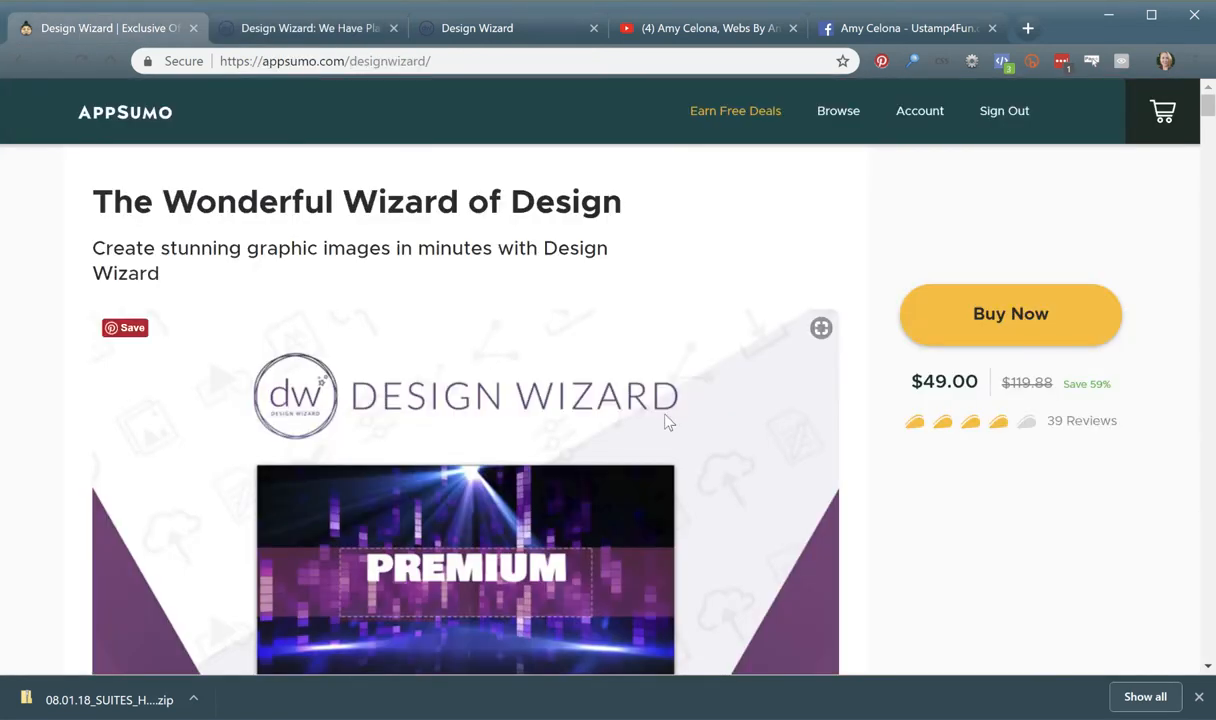
{"action": "scroll", "coordinate": [667, 419], "scroll_direction": "down", "scroll_amount": 4}
{"action": "scroll", "coordinate": [667, 419], "scroll_direction": "down", "scroll_amount": 5}
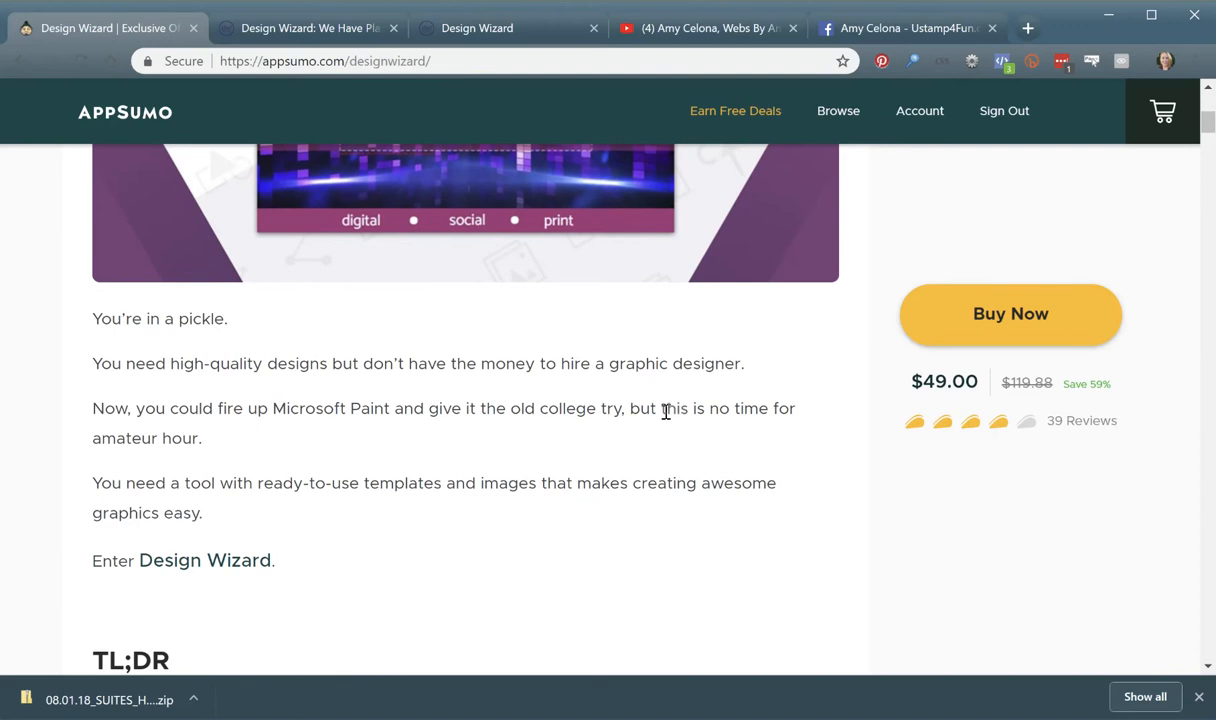
{"action": "scroll", "coordinate": [666, 412], "scroll_direction": "down", "scroll_amount": 3}
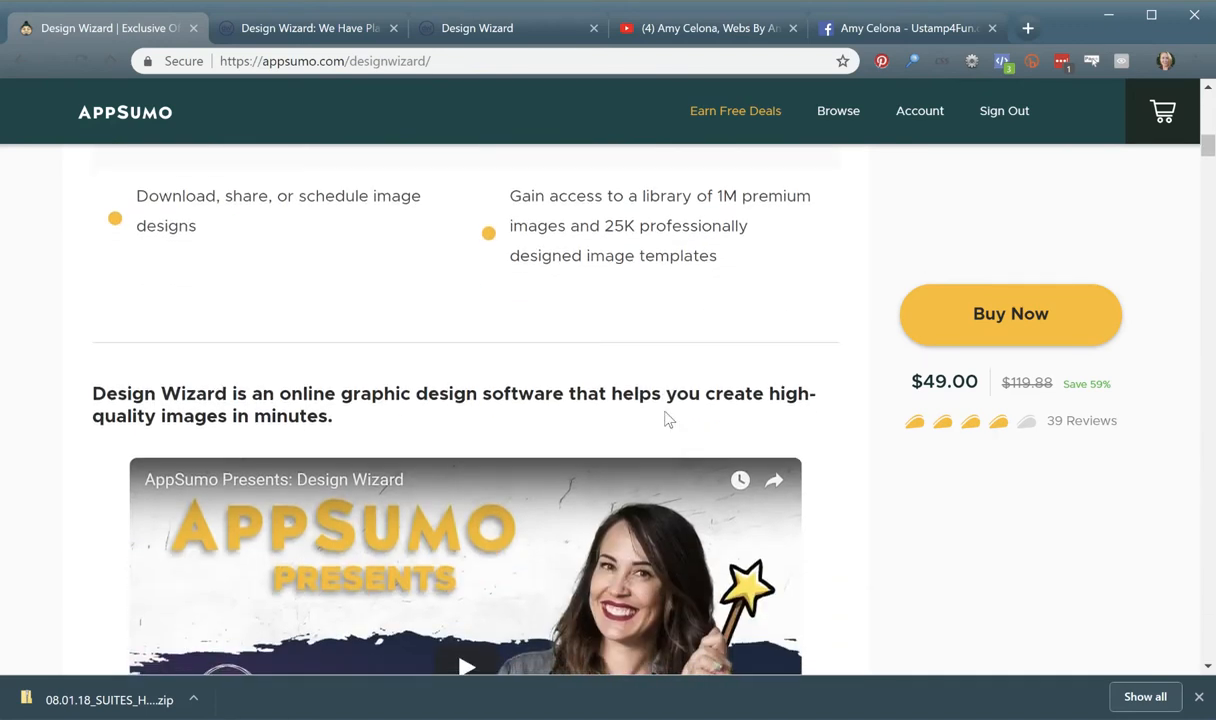
{"action": "scroll", "coordinate": [666, 412], "scroll_direction": "up", "scroll_amount": 3}
{"action": "scroll", "coordinate": [666, 412], "scroll_direction": "down", "scroll_amount": 6}
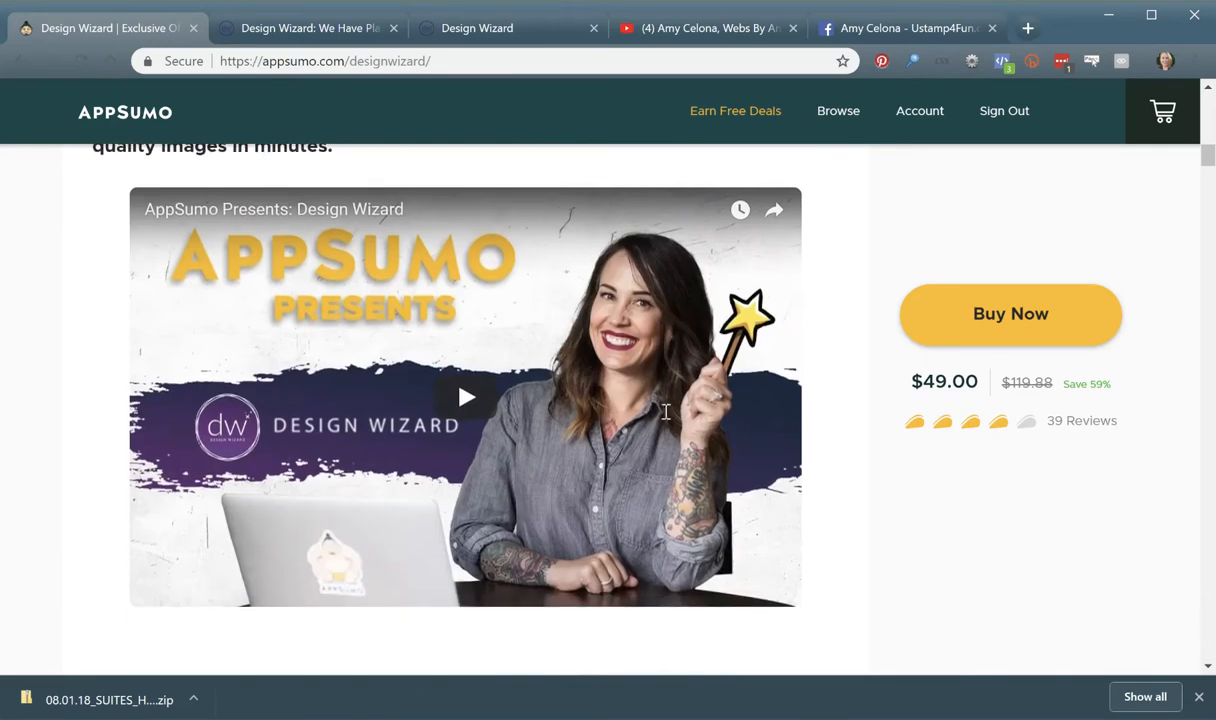
{"action": "scroll", "coordinate": [649, 377], "scroll_direction": "up", "scroll_amount": 5}
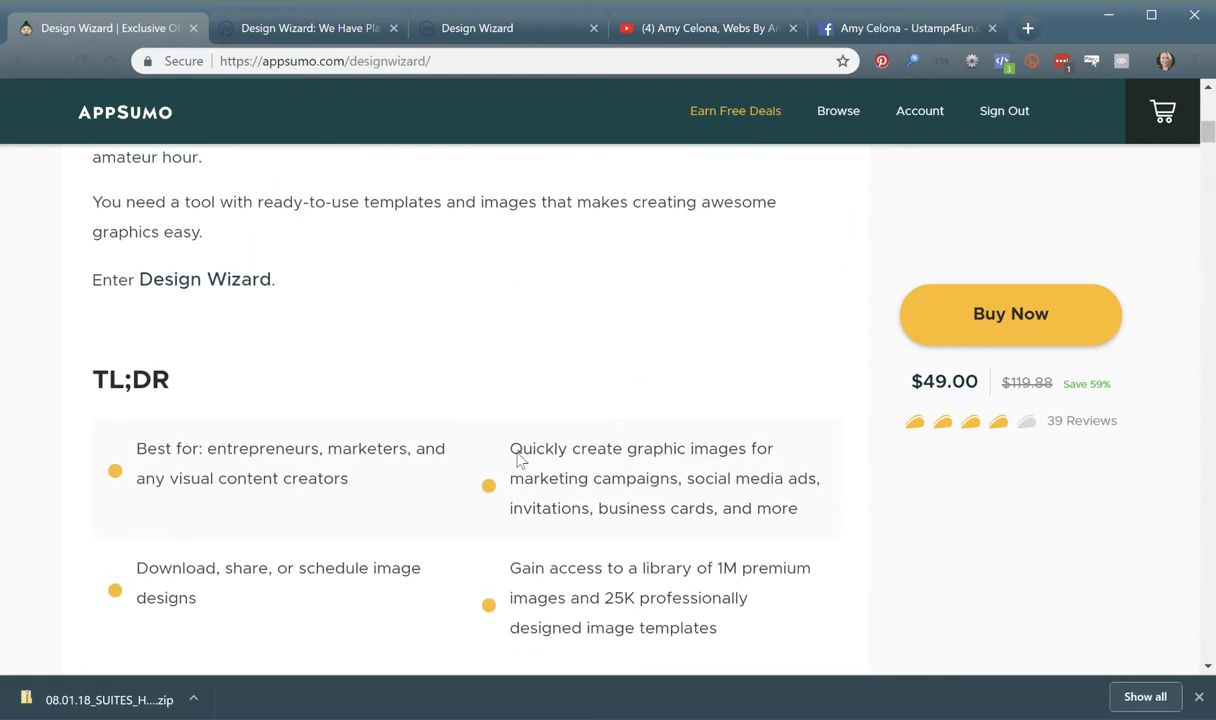
{"action": "left_click_drag", "start_coordinate": [480, 437], "coordinate": [844, 510]}
{"action": "scroll", "coordinate": [842, 512], "scroll_direction": "down", "scroll_amount": 1}
{"action": "scroll", "coordinate": [842, 512], "scroll_direction": "down", "scroll_amount": 2}
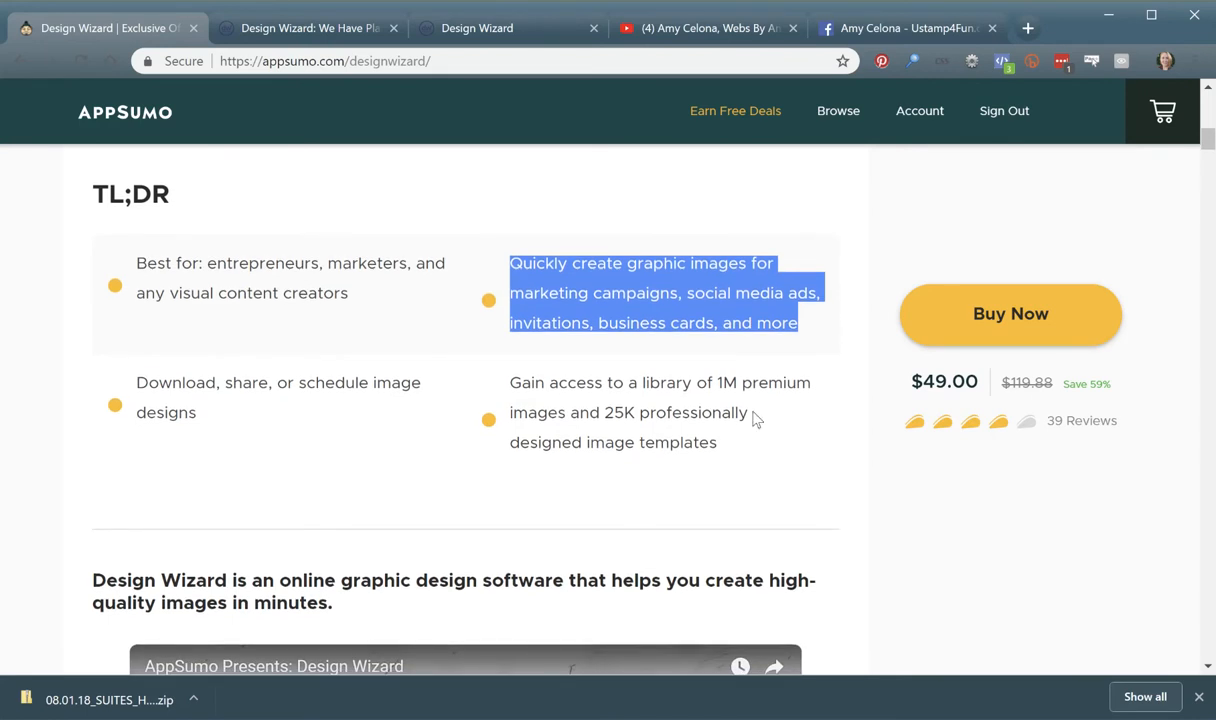
- Examine what the Design Wizard Pro Plan includes, highlighting the upload capacity and the monthly design credits
{"action": "scroll", "coordinate": [756, 420], "scroll_direction": "down", "scroll_amount": 4}
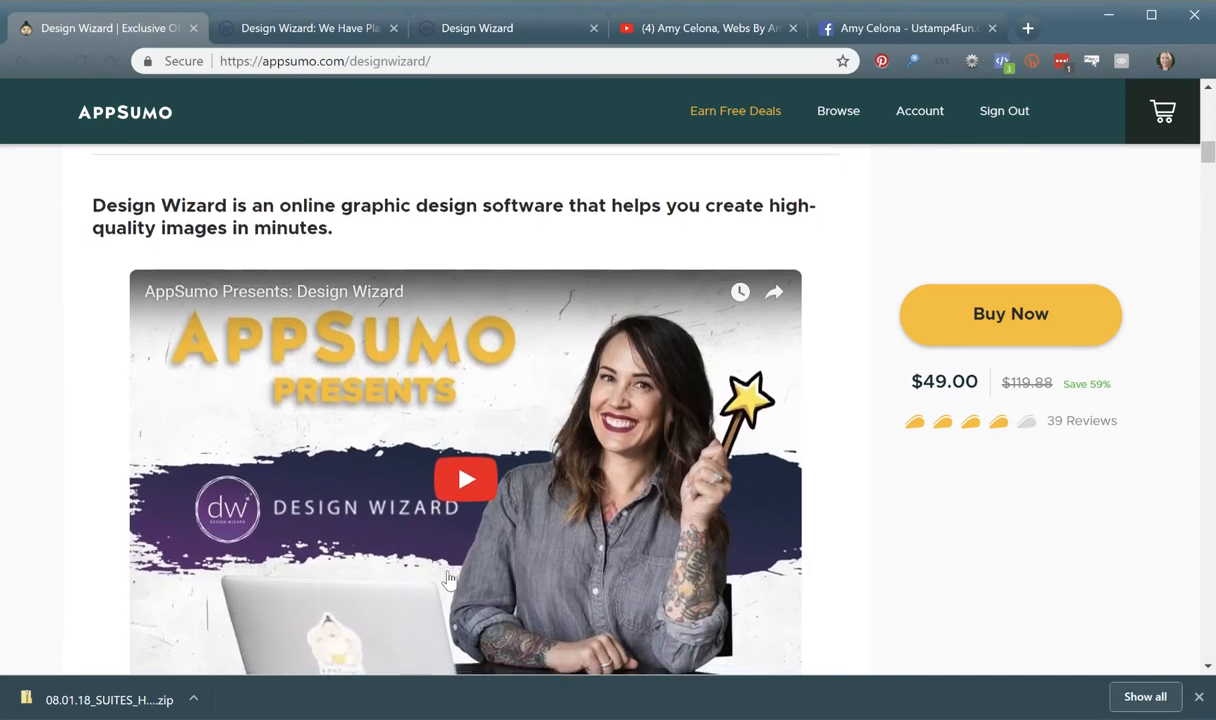
{"action": "scroll", "coordinate": [448, 578], "scroll_direction": "down", "scroll_amount": 3}
{"action": "scroll", "coordinate": [448, 578], "scroll_direction": "down", "scroll_amount": 5}
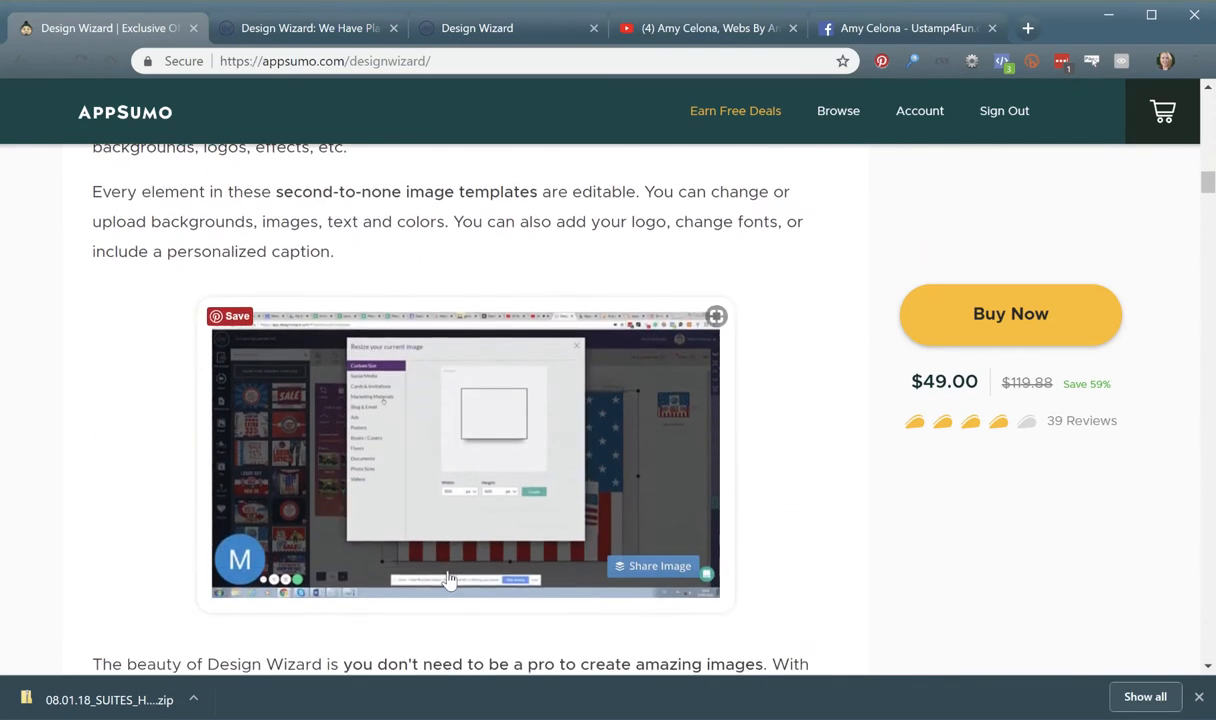
{"action": "scroll", "coordinate": [128, 543], "scroll_direction": "down", "scroll_amount": 3}
{"action": "scroll", "coordinate": [128, 540], "scroll_direction": "down", "scroll_amount": 9}
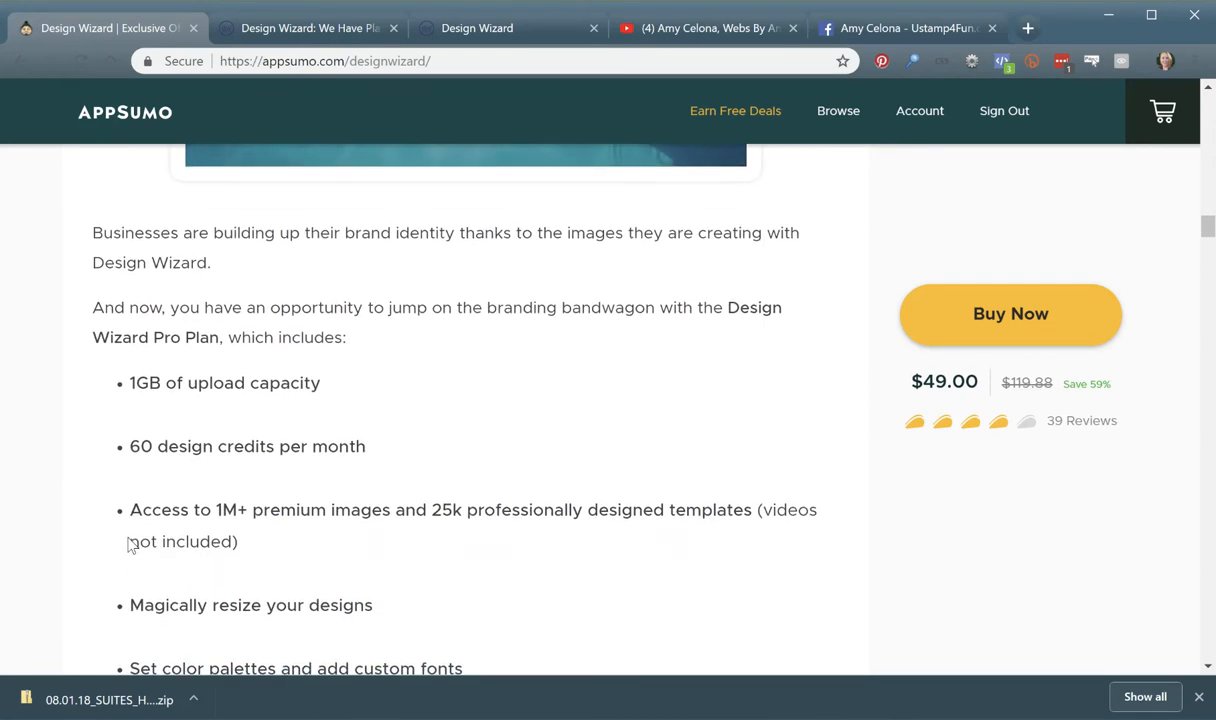
{"action": "left_click_drag", "start_coordinate": [111, 377], "coordinate": [378, 388]}
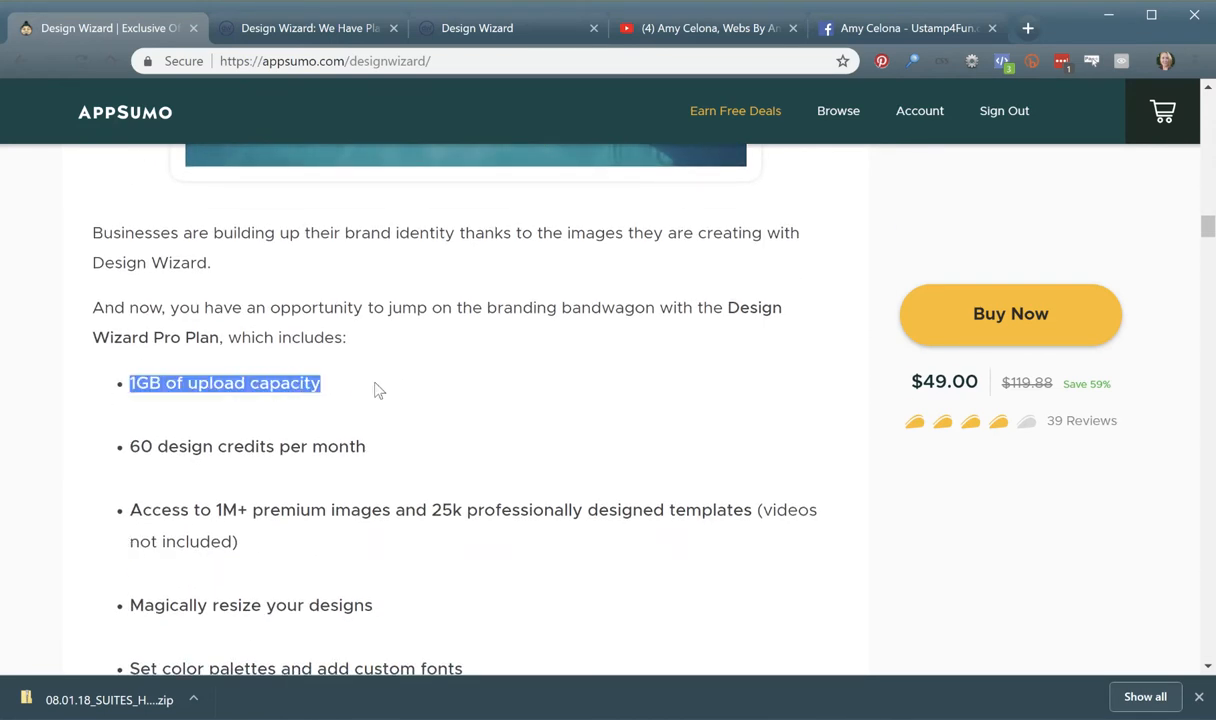
{"action": "left_click", "coordinate": [389, 428]}
{"action": "left_click_drag", "start_coordinate": [367, 452], "coordinate": [129, 467]}
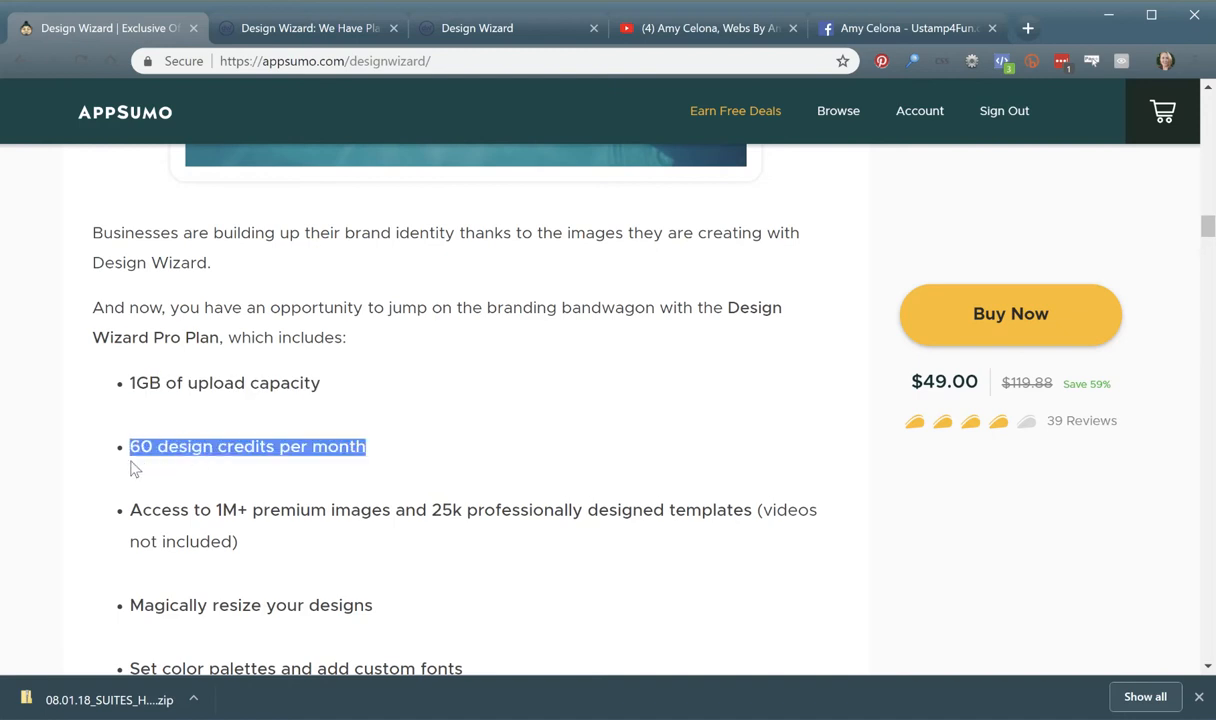
{"action": "left_click", "coordinate": [170, 383]}
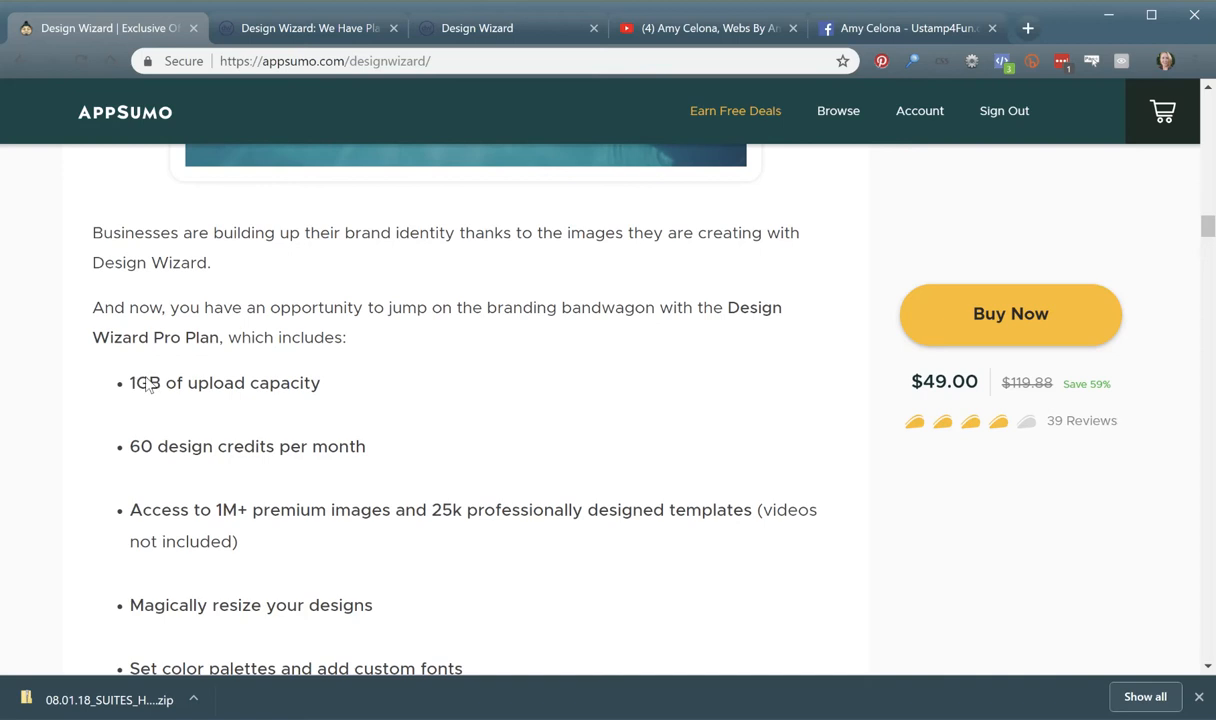
{"action": "left_click_drag", "start_coordinate": [126, 384], "coordinate": [343, 385]}
{"action": "left_click", "coordinate": [491, 399]}
{"action": "scroll", "coordinate": [252, 427], "scroll_direction": "down", "scroll_amount": 3}
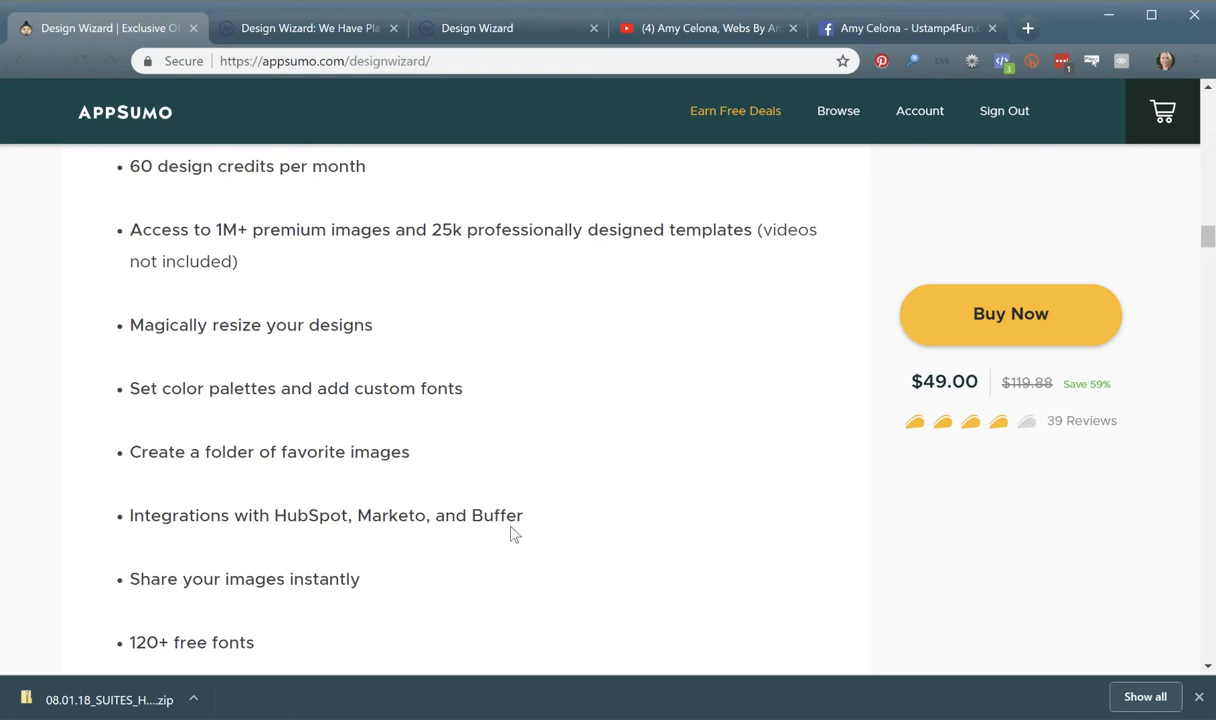
- Read the rest of the plan's inclusions, highlighting the HubSpot, Marketo and Buffer integrations and the usual yearly price
{"action": "left_click_drag", "start_coordinate": [497, 517], "coordinate": [293, 530]}
{"action": "scroll", "coordinate": [278, 538], "scroll_direction": "down", "scroll_amount": 1}
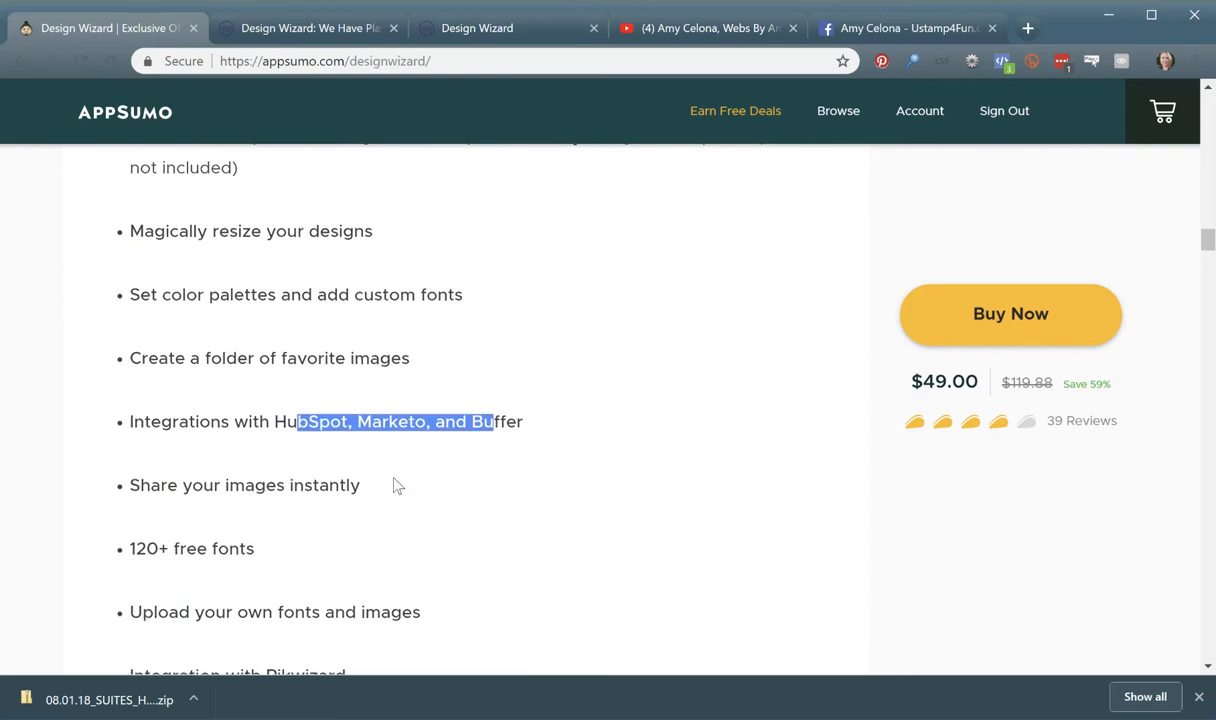
{"action": "scroll", "coordinate": [395, 485], "scroll_direction": "down", "scroll_amount": 2}
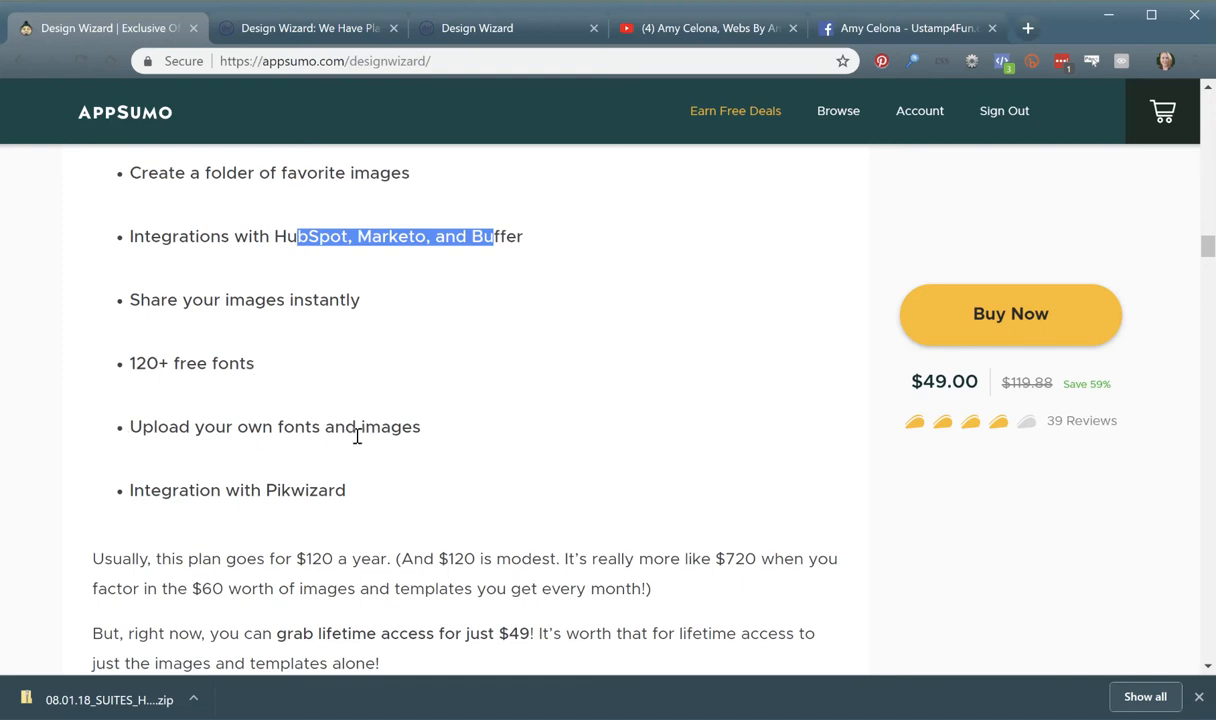
{"action": "scroll", "coordinate": [347, 510], "scroll_direction": "down", "scroll_amount": 2}
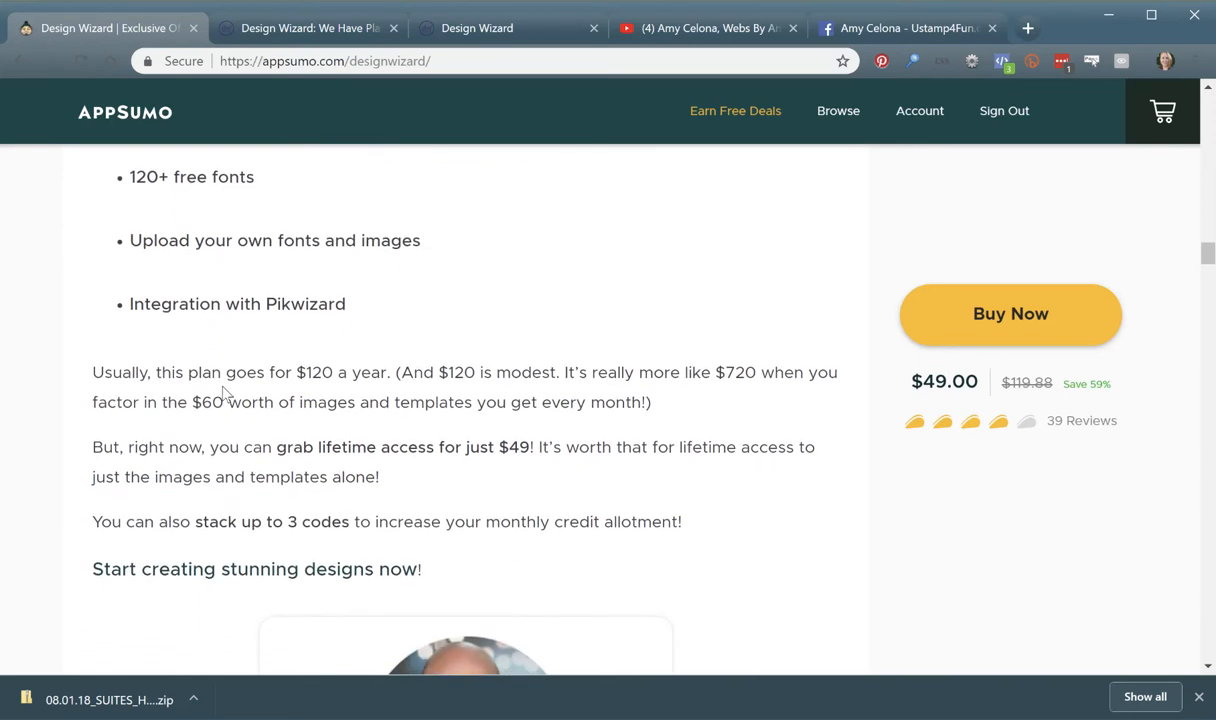
{"action": "left_click_drag", "start_coordinate": [306, 374], "coordinate": [389, 379]}
{"action": "scroll", "coordinate": [533, 390], "scroll_direction": "down", "scroll_amount": 1}
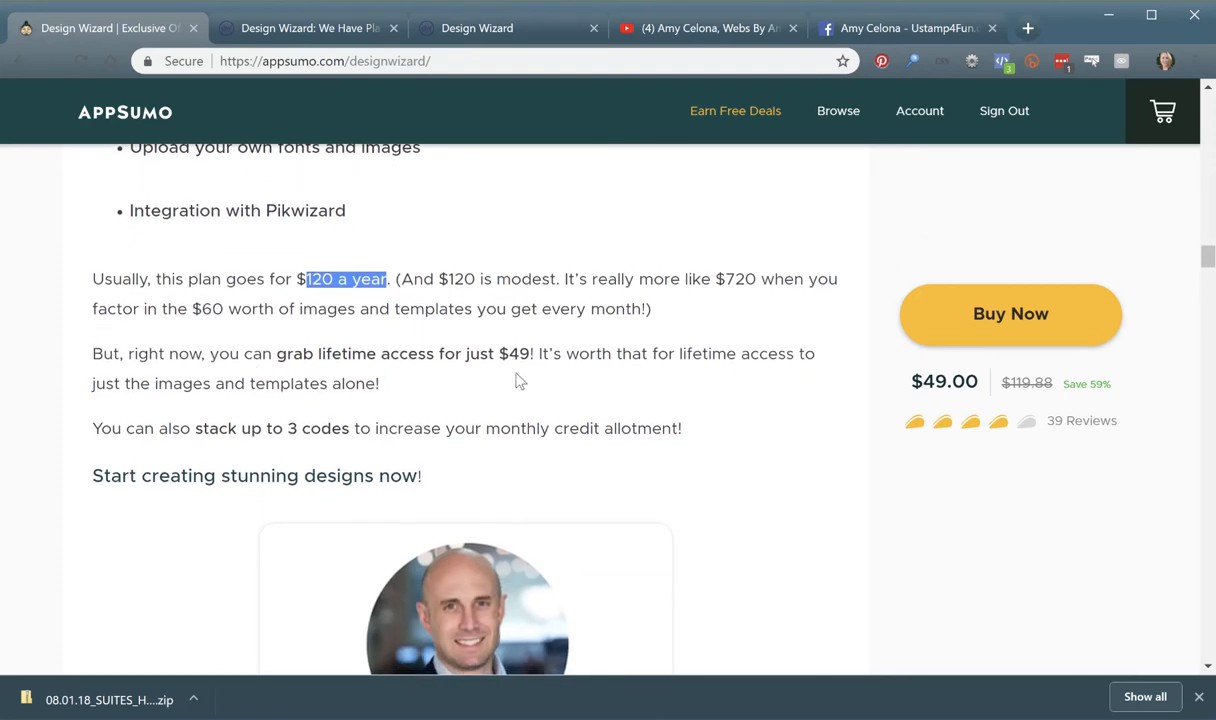
- Look through the remaining deal description, lifetime plan feature list and reviews section, and return to the start of the page
{"action": "scroll", "coordinate": [519, 380], "scroll_direction": "down", "scroll_amount": 10}
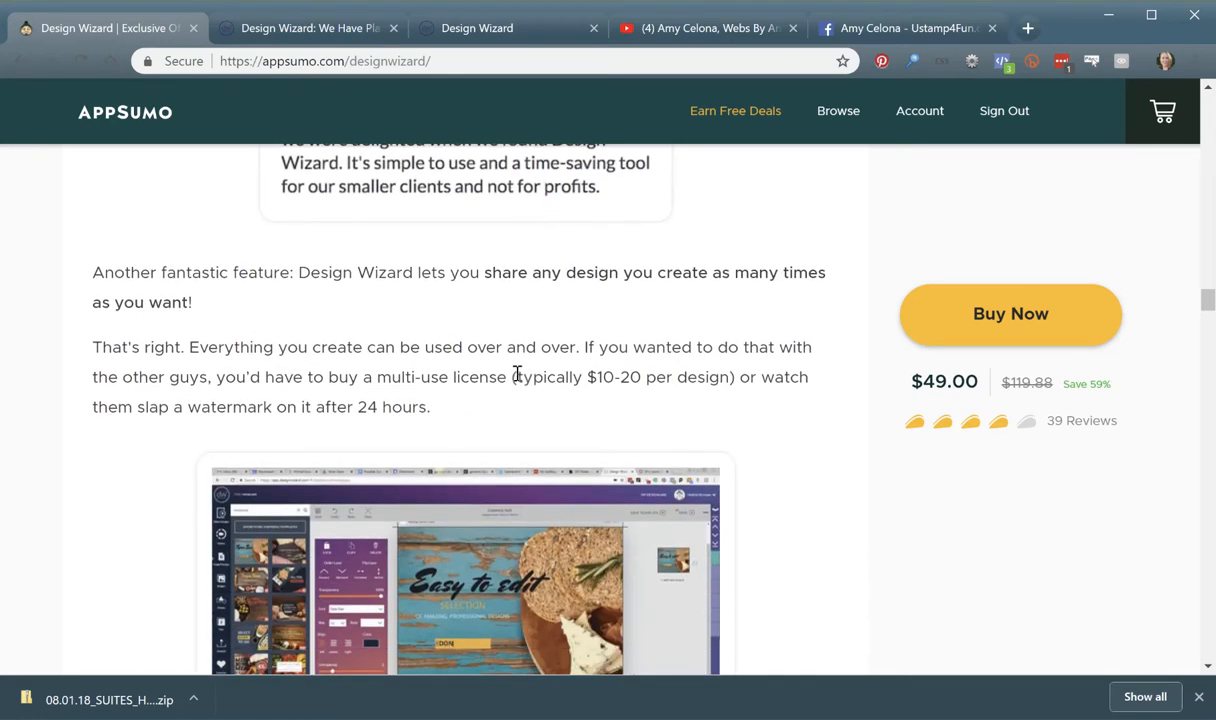
{"action": "scroll", "coordinate": [517, 375], "scroll_direction": "down", "scroll_amount": 8}
{"action": "scroll", "coordinate": [517, 380], "scroll_direction": "up", "scroll_amount": 5}
{"action": "scroll", "coordinate": [517, 380], "scroll_direction": "down", "scroll_amount": 4}
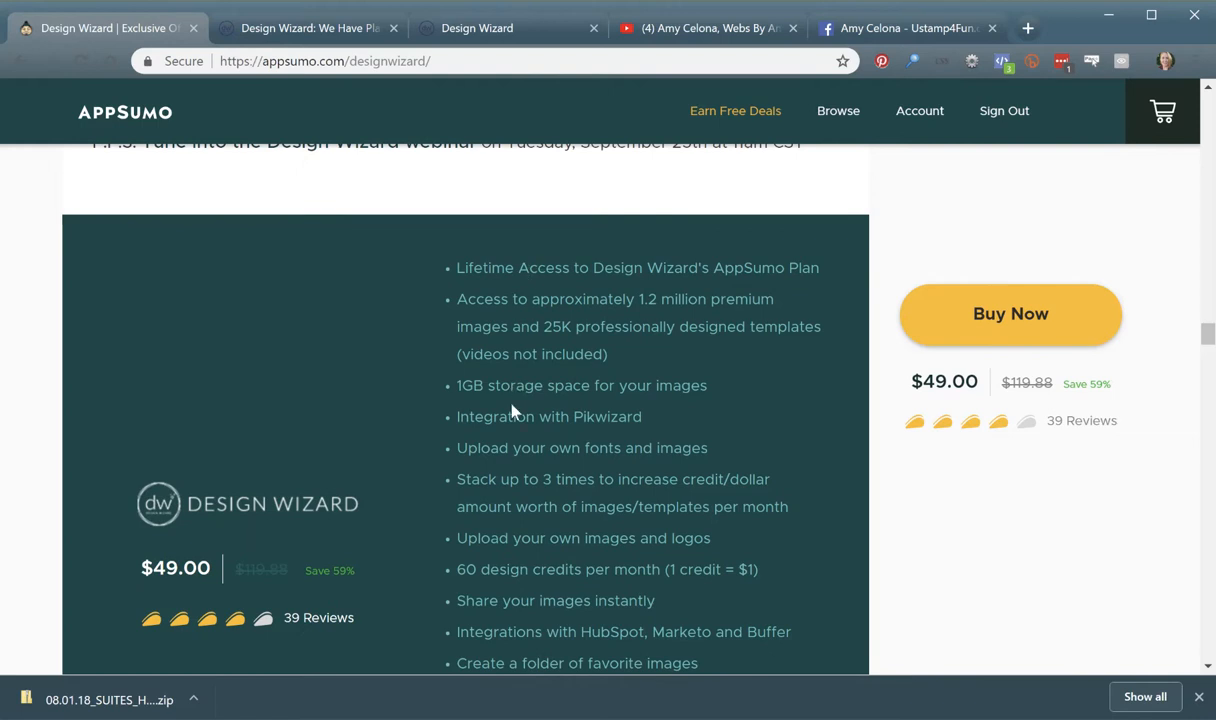
{"action": "scroll", "coordinate": [485, 383], "scroll_direction": "down", "scroll_amount": 3}
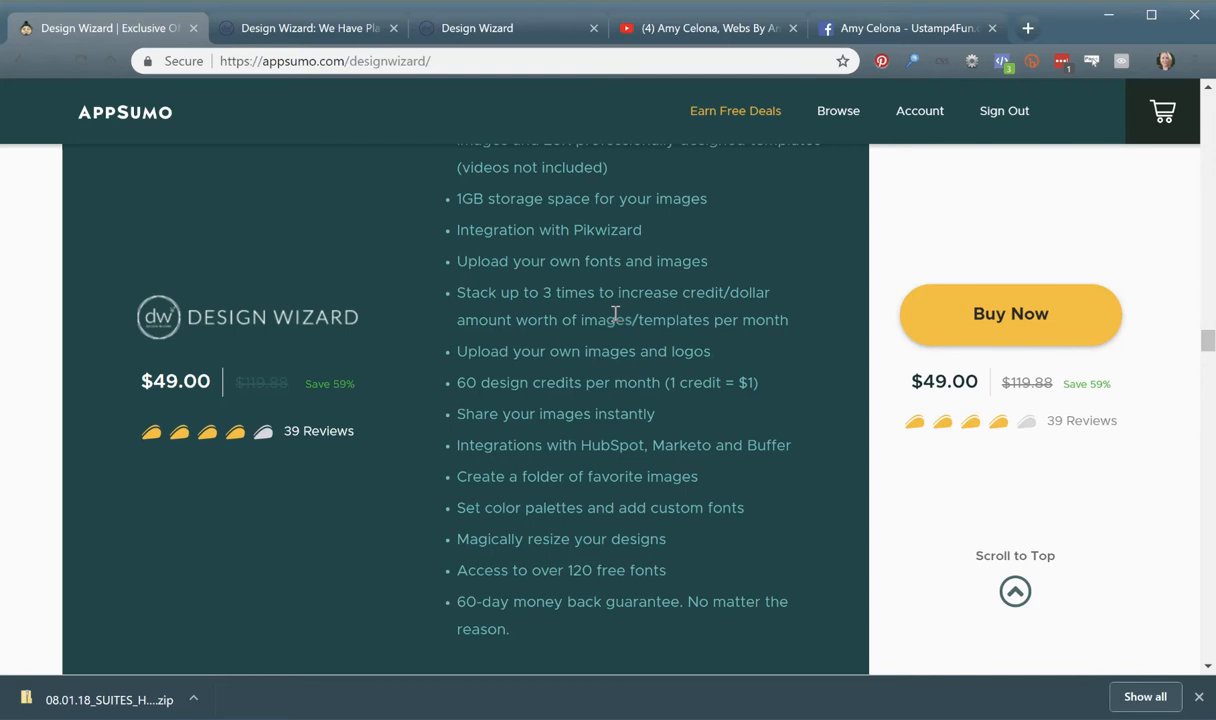
{"action": "scroll", "coordinate": [395, 288], "scroll_direction": "down", "scroll_amount": 4}
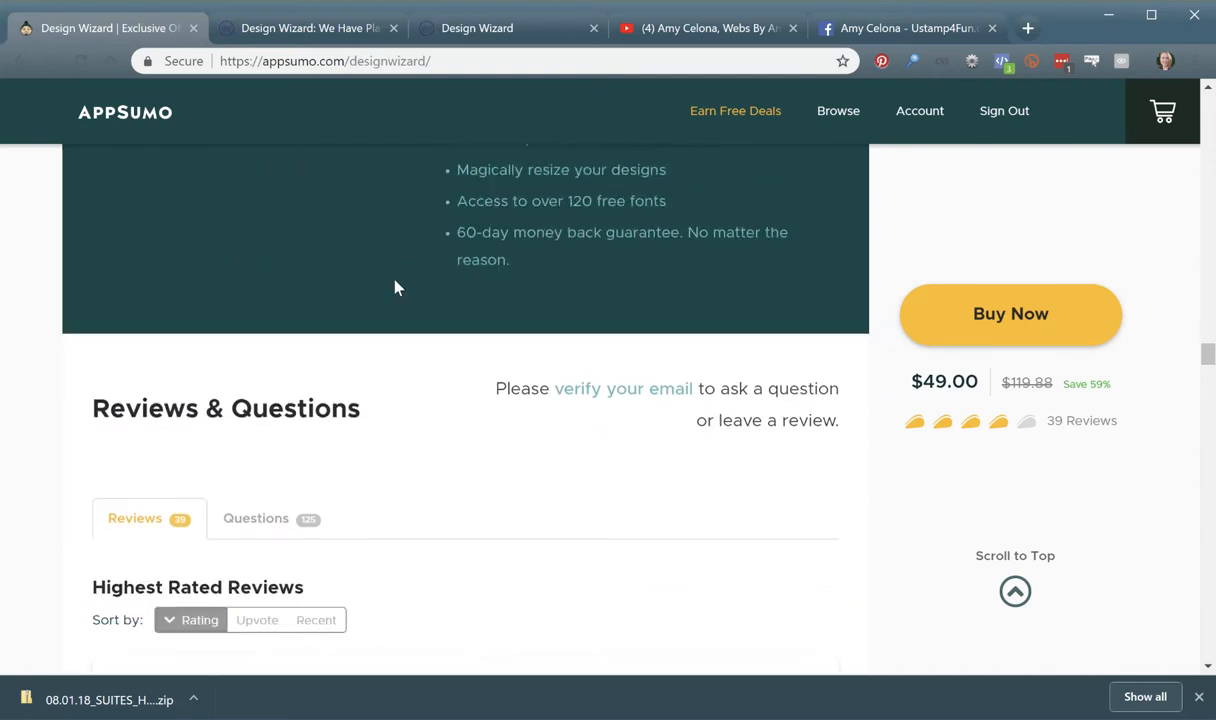
{"action": "scroll", "coordinate": [395, 288], "scroll_direction": "down", "scroll_amount": 4}
{"action": "scroll", "coordinate": [395, 288], "scroll_direction": "up", "scroll_amount": 10}
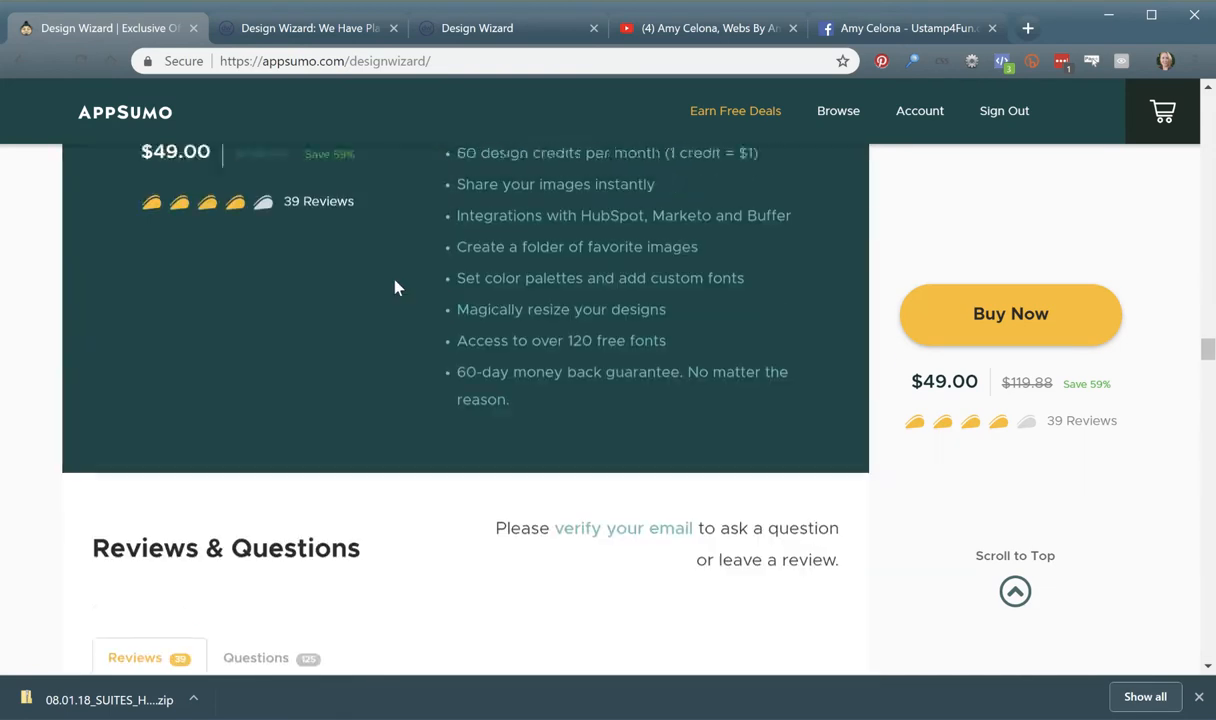
{"action": "scroll", "coordinate": [395, 288], "scroll_direction": "up", "scroll_amount": 10}
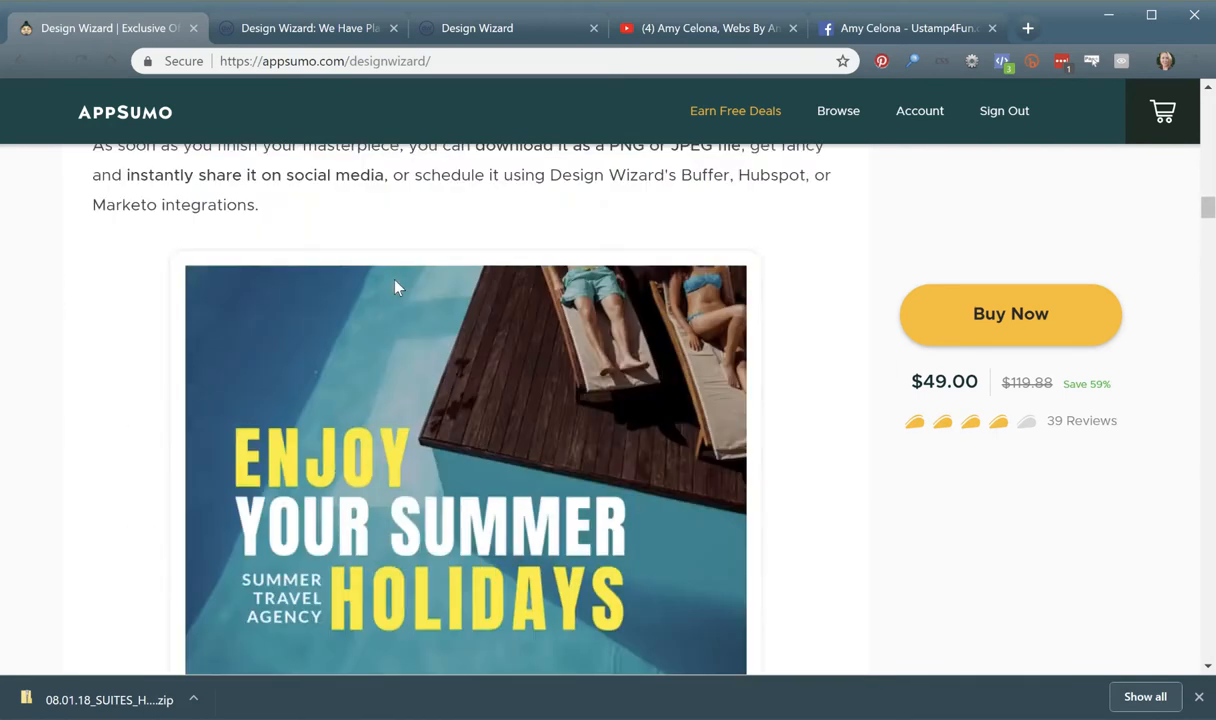
{"action": "scroll", "coordinate": [395, 288], "scroll_direction": "up", "scroll_amount": 8}
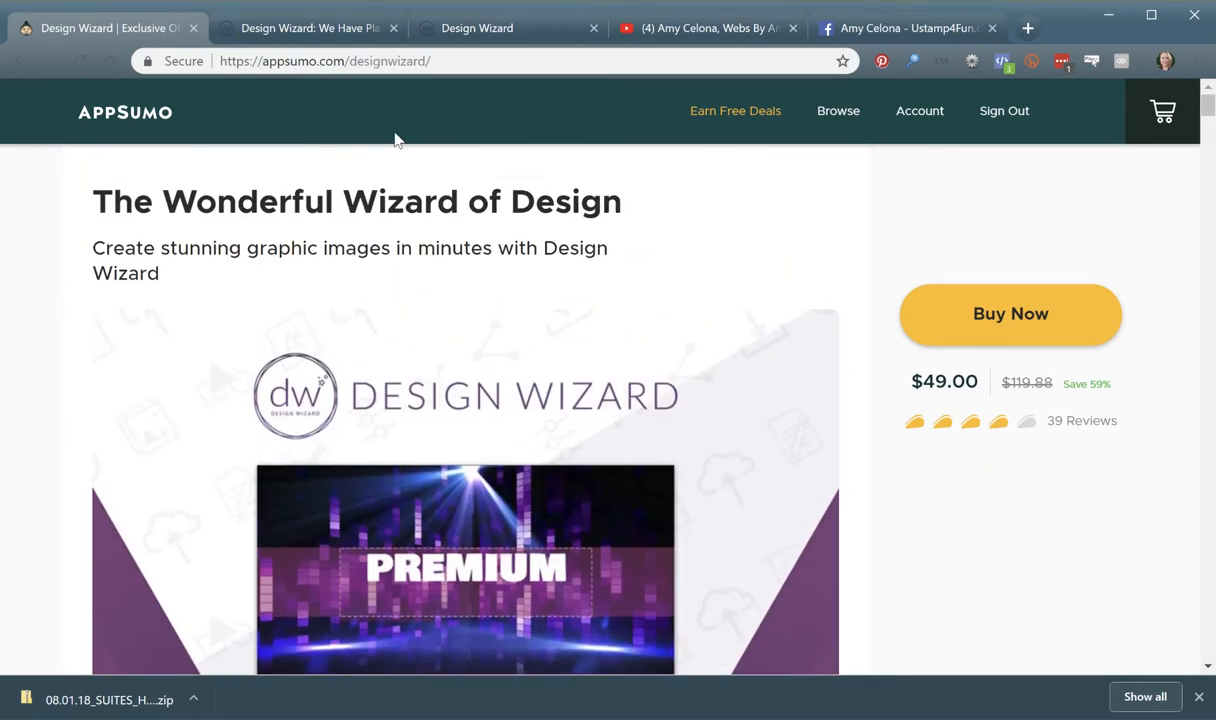
- From the Design Wizard dashboard, start a new social media design in the Facebook cover size
{"action": "left_click", "coordinate": [305, 30]}
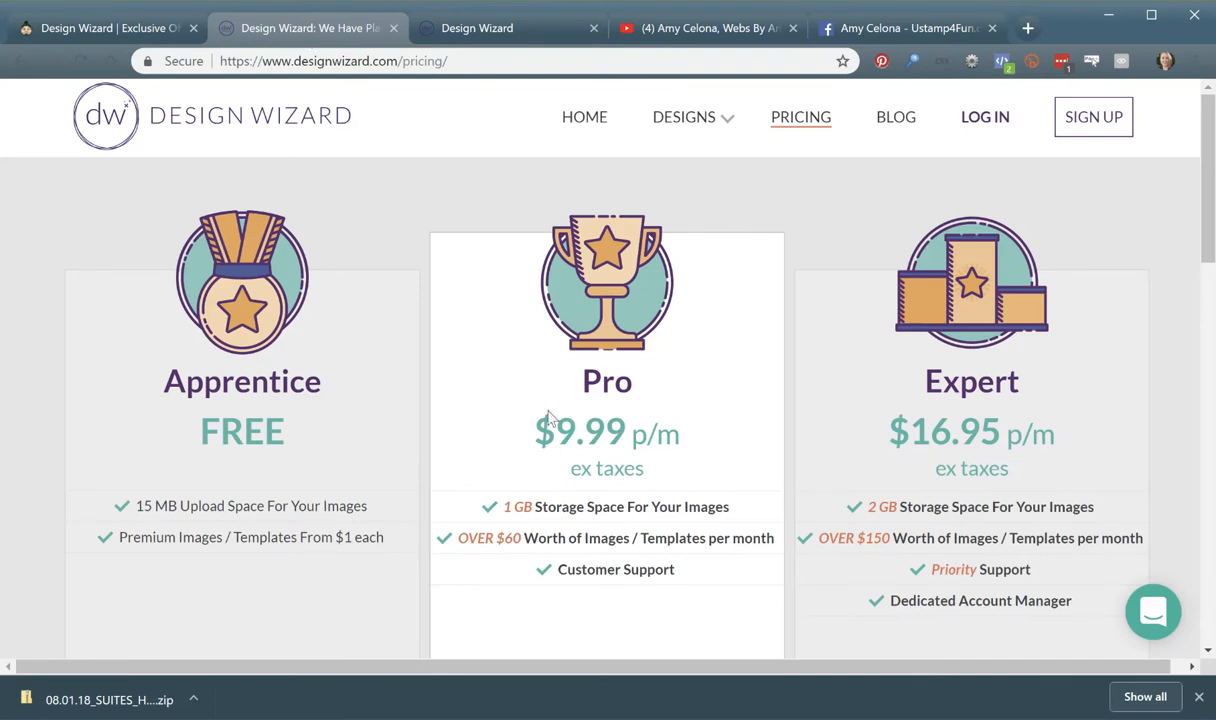
{"action": "left_click", "coordinate": [512, 32]}
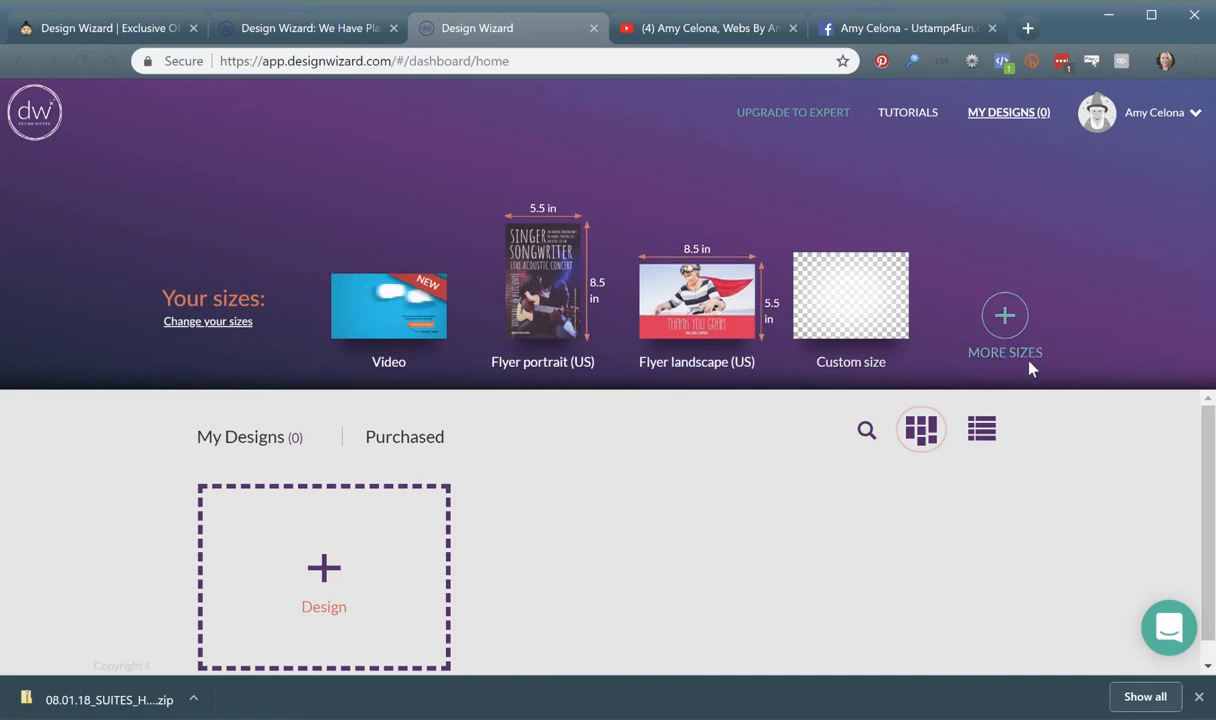
{"action": "left_click", "coordinate": [1010, 322]}
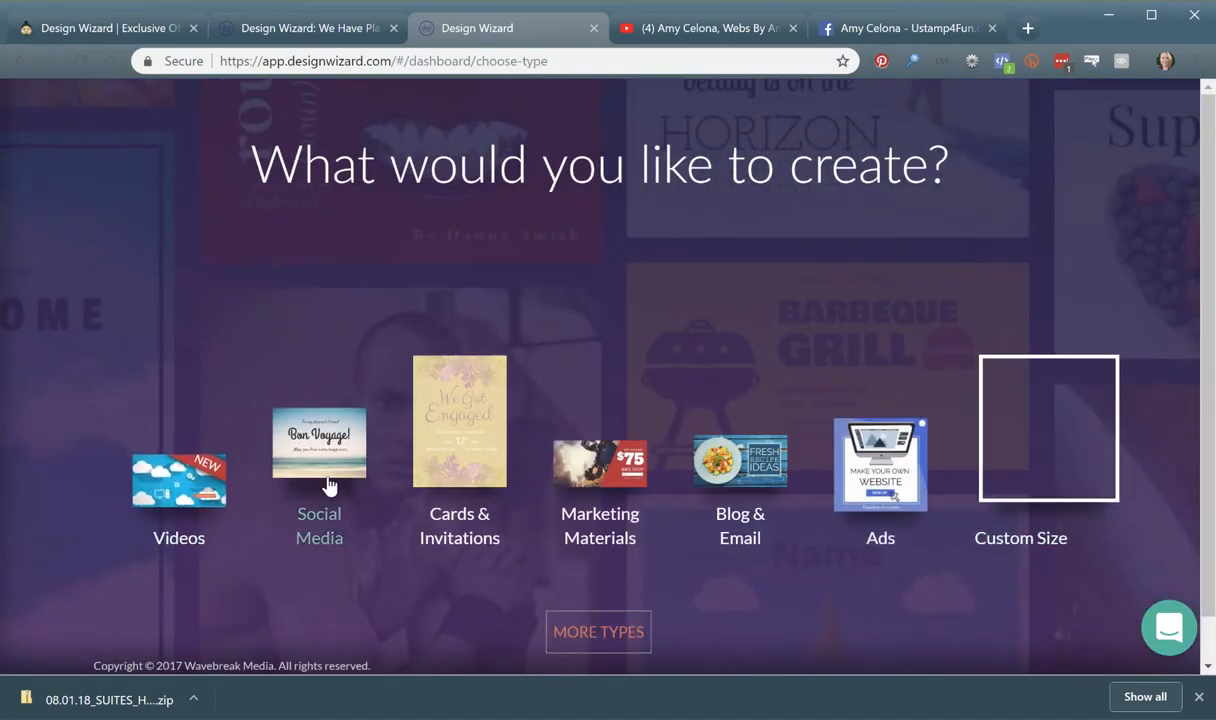
{"action": "left_click", "coordinate": [320, 438]}
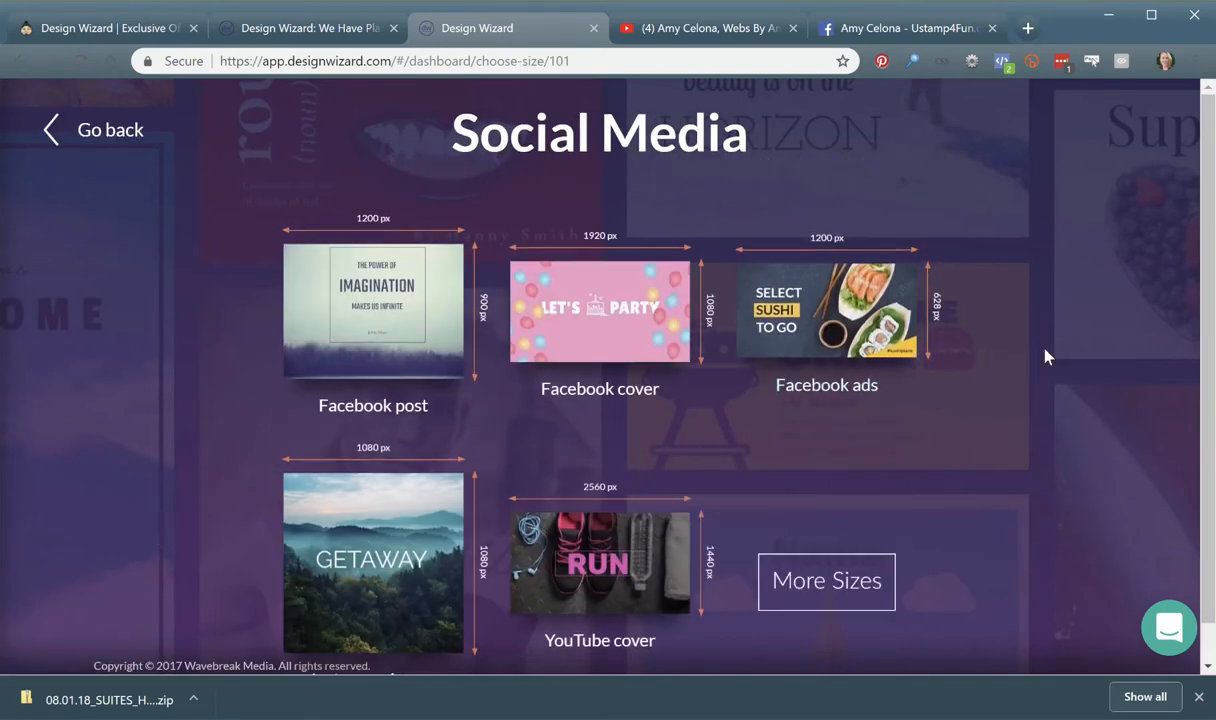
{"action": "left_click", "coordinate": [616, 348]}
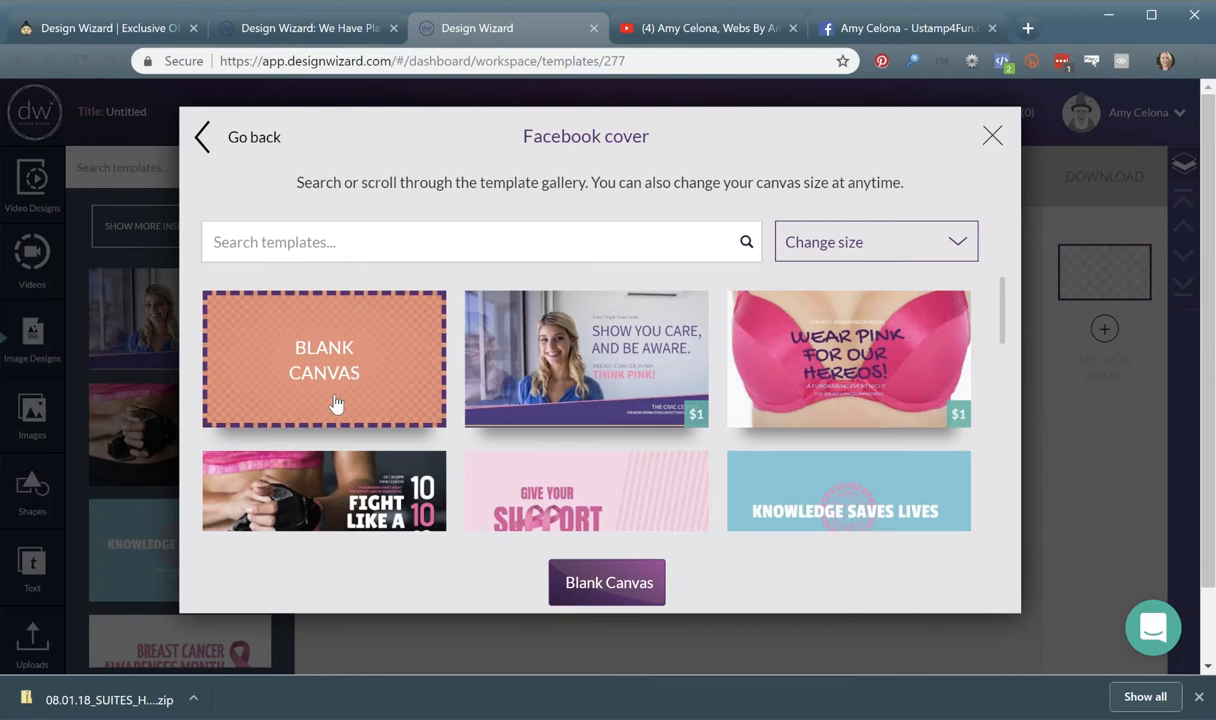
- Look through the Facebook cover template gallery, covering the free and paid designs, and return to its start
{"action": "scroll", "coordinate": [336, 403], "scroll_direction": "down", "scroll_amount": 5}
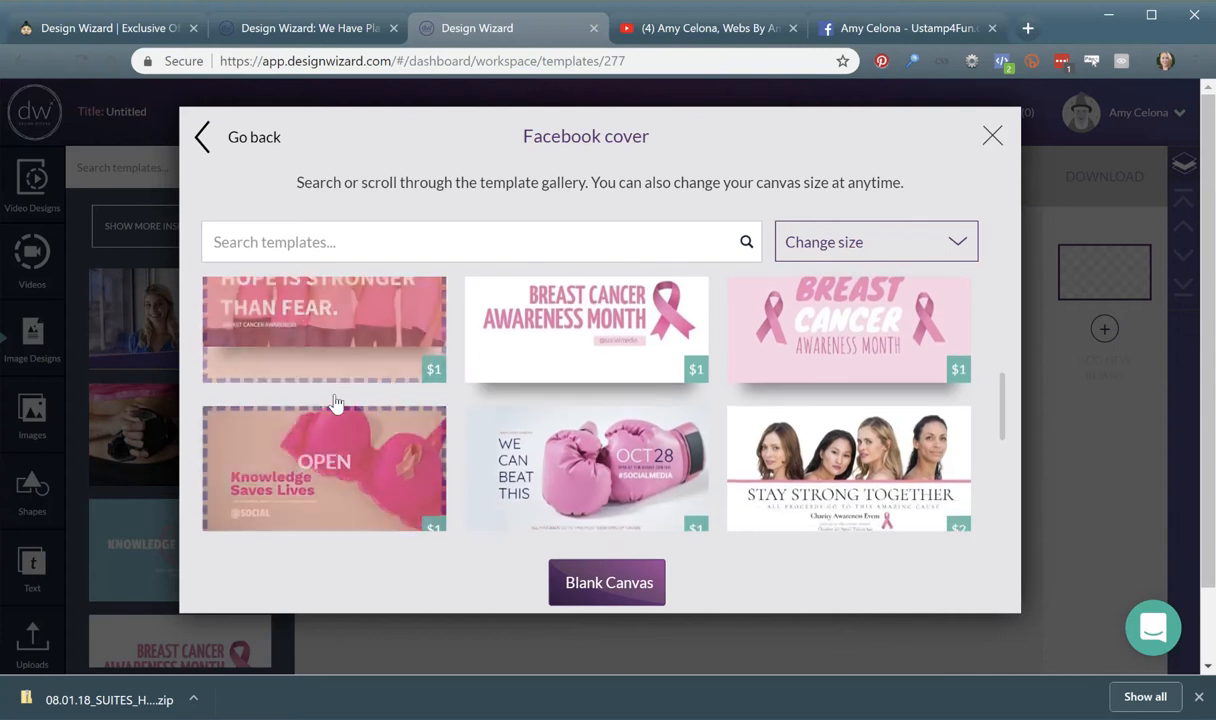
{"action": "scroll", "coordinate": [336, 403], "scroll_direction": "down", "scroll_amount": 3}
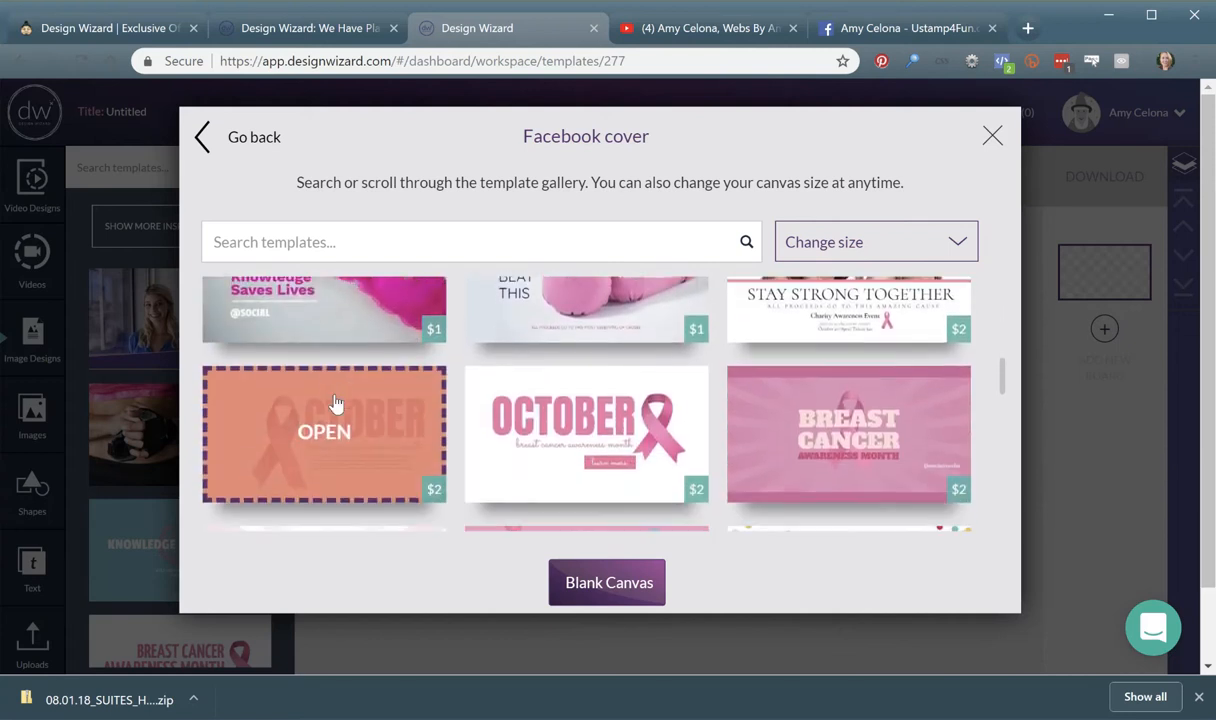
{"action": "scroll", "coordinate": [336, 403], "scroll_direction": "down", "scroll_amount": 1}
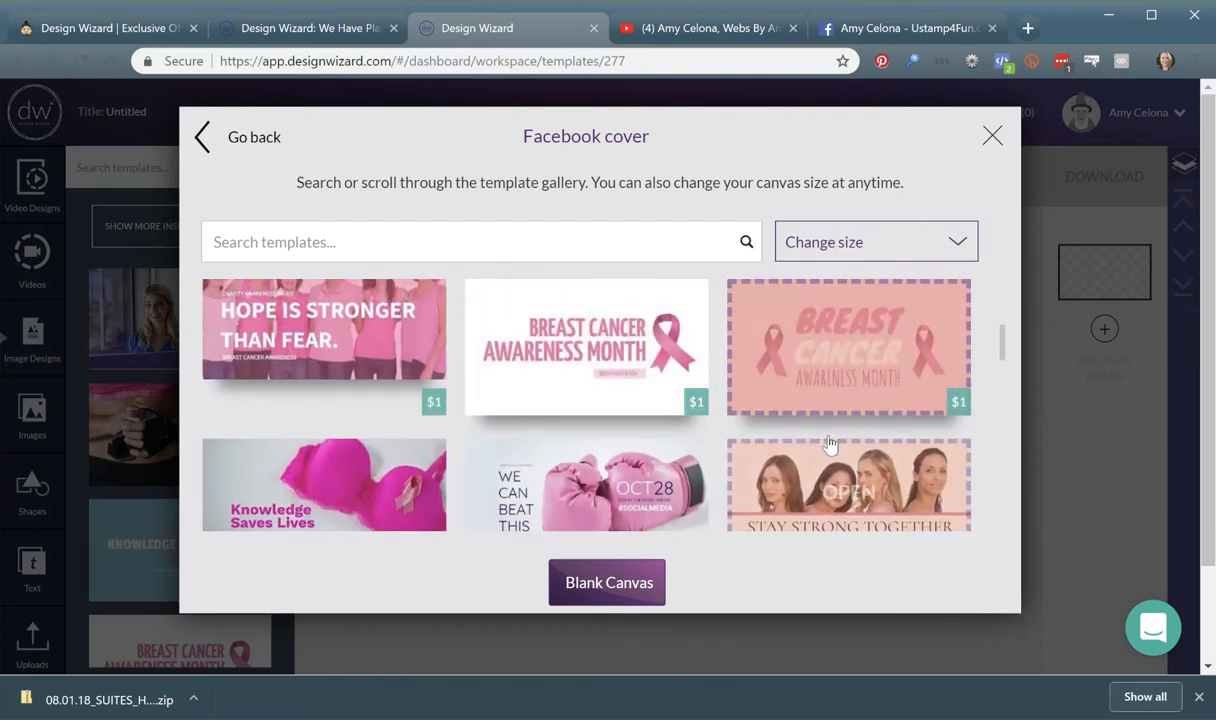
{"action": "scroll", "coordinate": [828, 440], "scroll_direction": "down", "scroll_amount": 10}
{"action": "scroll", "coordinate": [828, 443], "scroll_direction": "down", "scroll_amount": 2}
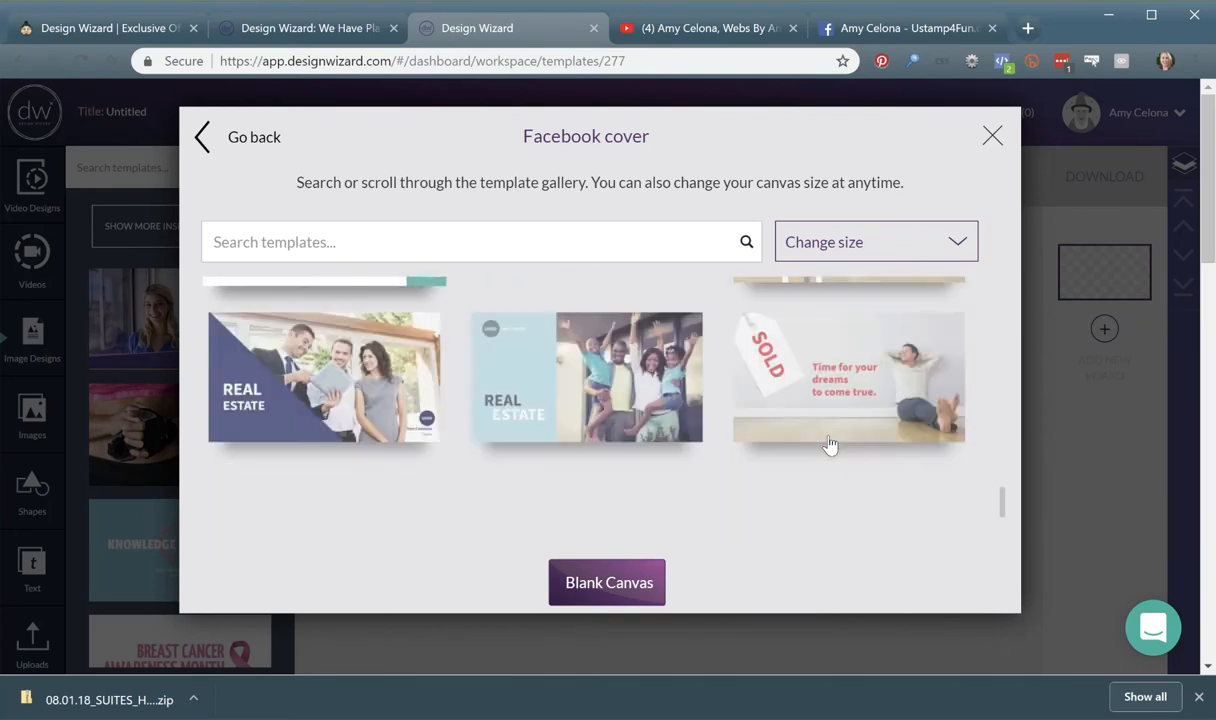
{"action": "scroll", "coordinate": [829, 443], "scroll_direction": "up", "scroll_amount": 12}
{"action": "scroll", "coordinate": [829, 443], "scroll_direction": "down", "scroll_amount": 12}
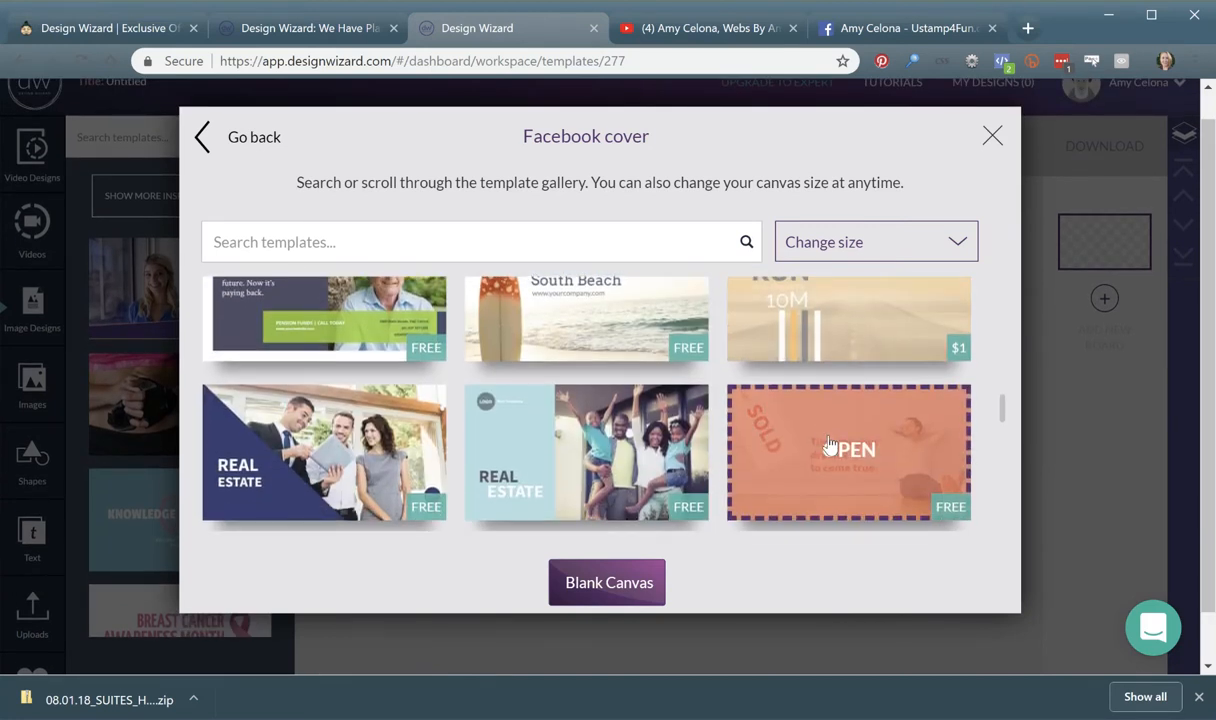
{"action": "scroll", "coordinate": [897, 420], "scroll_direction": "down", "scroll_amount": 2}
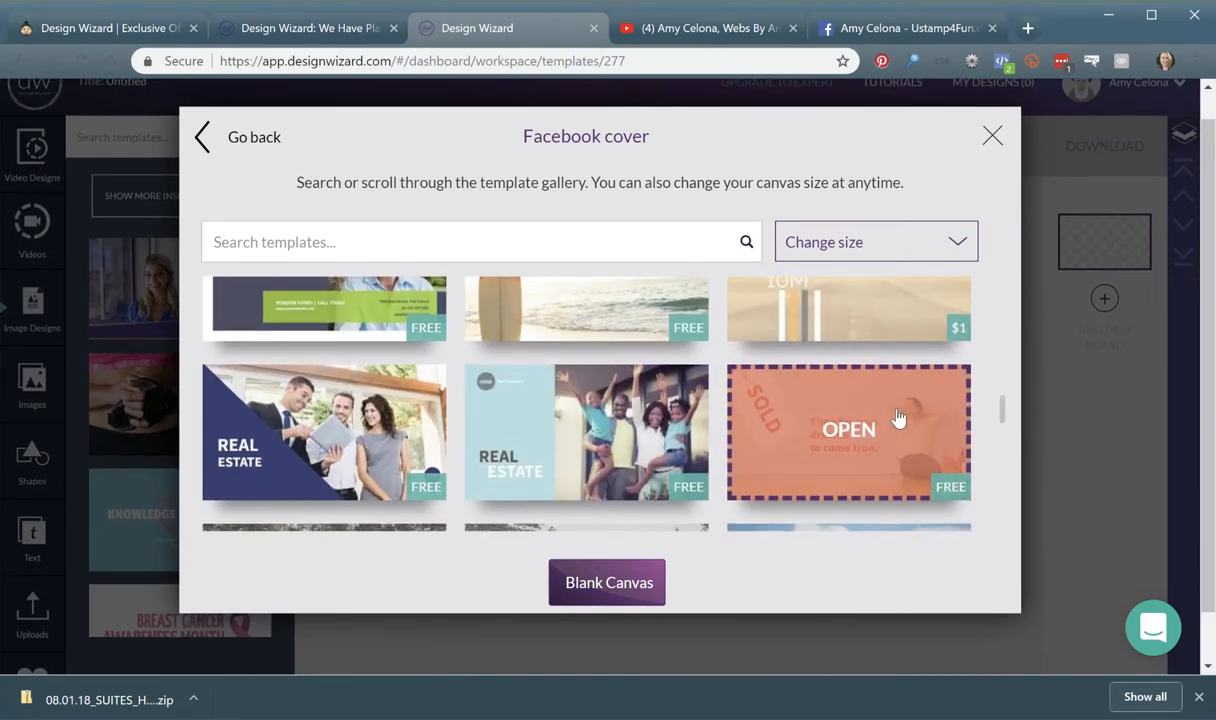
{"action": "scroll", "coordinate": [897, 420], "scroll_direction": "down", "scroll_amount": 1}
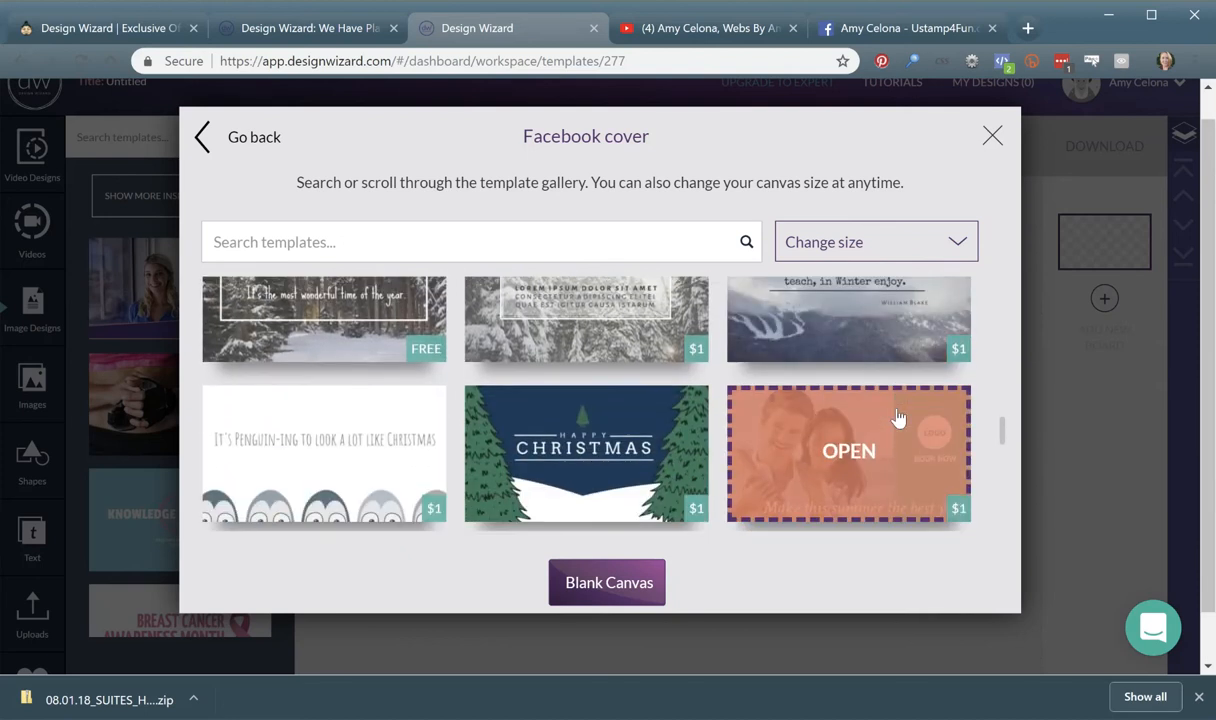
{"action": "scroll", "coordinate": [675, 437], "scroll_direction": "down", "scroll_amount": 4}
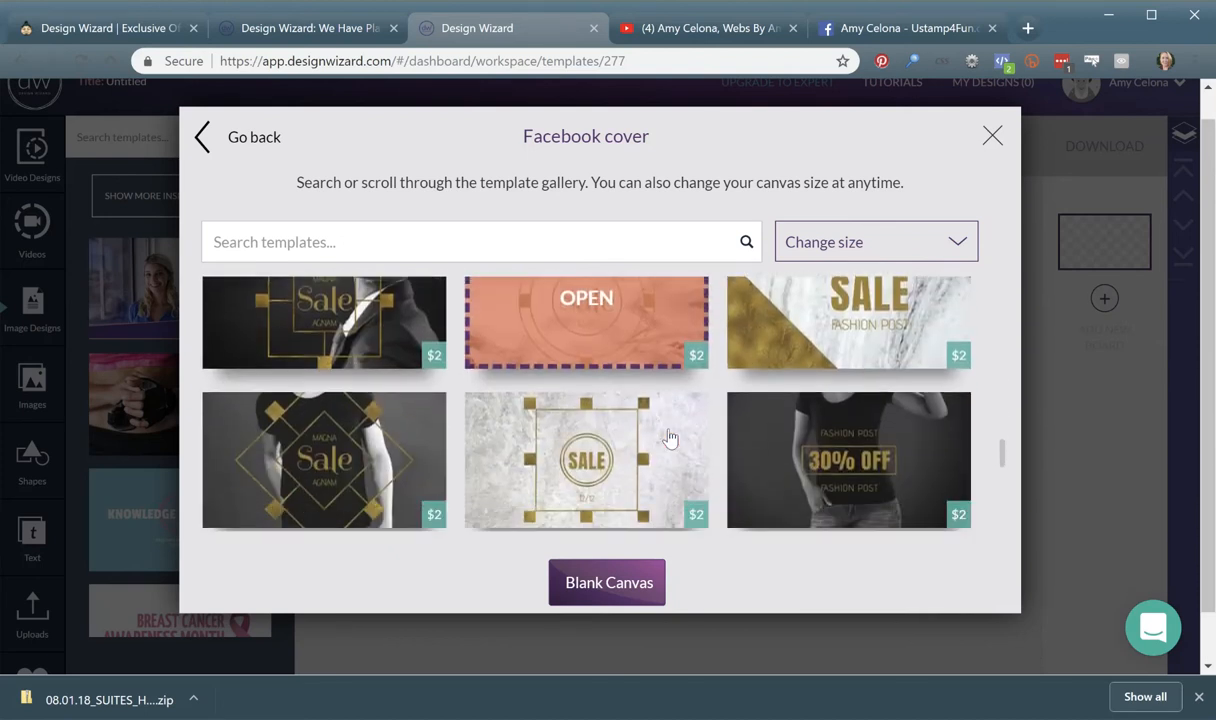
{"action": "scroll", "coordinate": [670, 437], "scroll_direction": "down", "scroll_amount": 5}
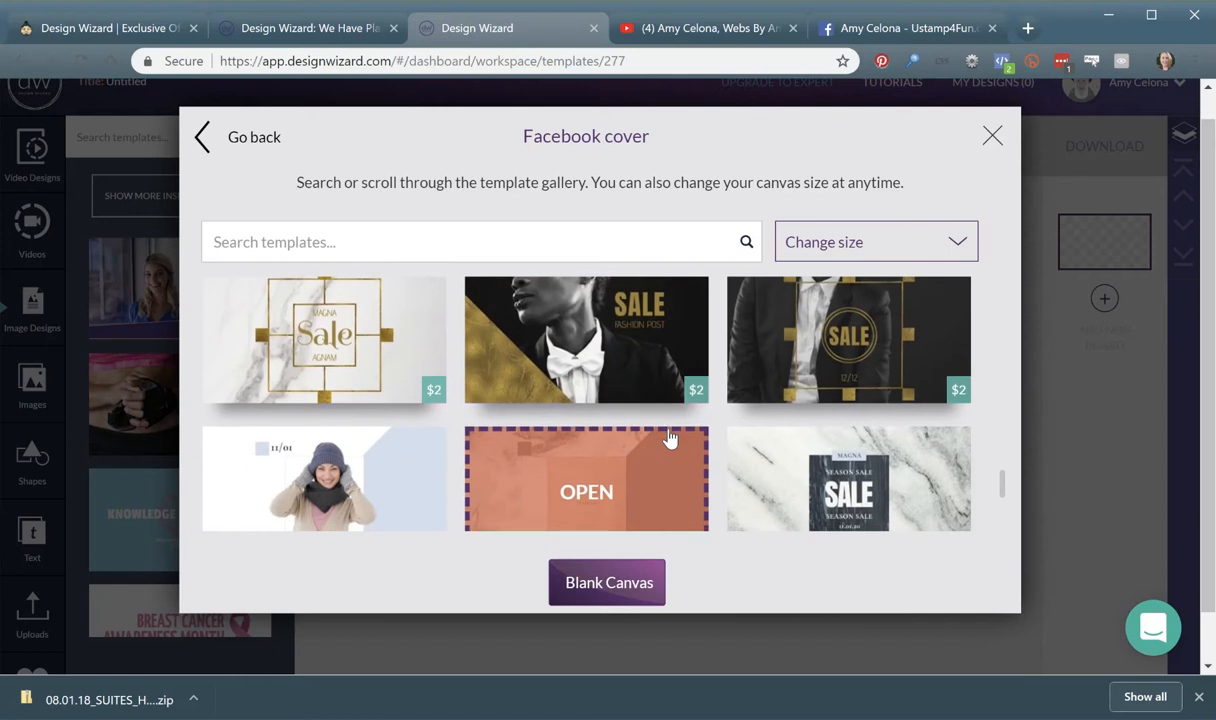
{"action": "scroll", "coordinate": [670, 437], "scroll_direction": "down", "scroll_amount": 5}
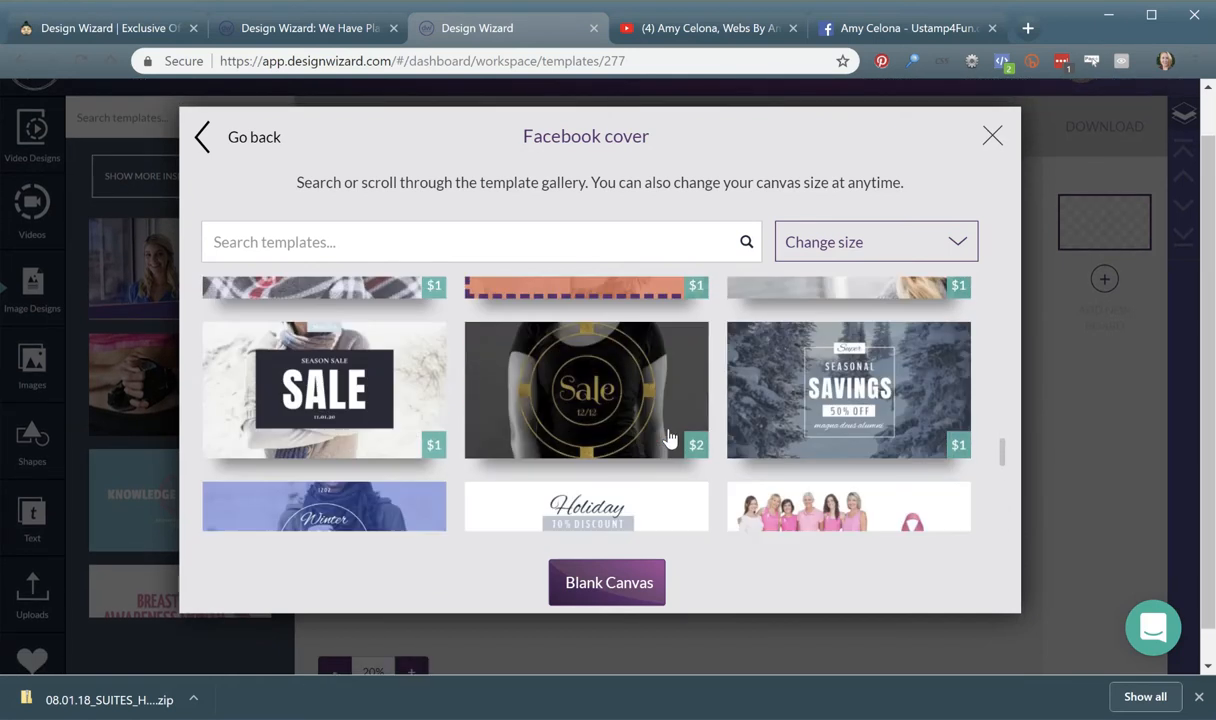
{"action": "scroll", "coordinate": [670, 437], "scroll_direction": "down", "scroll_amount": 6}
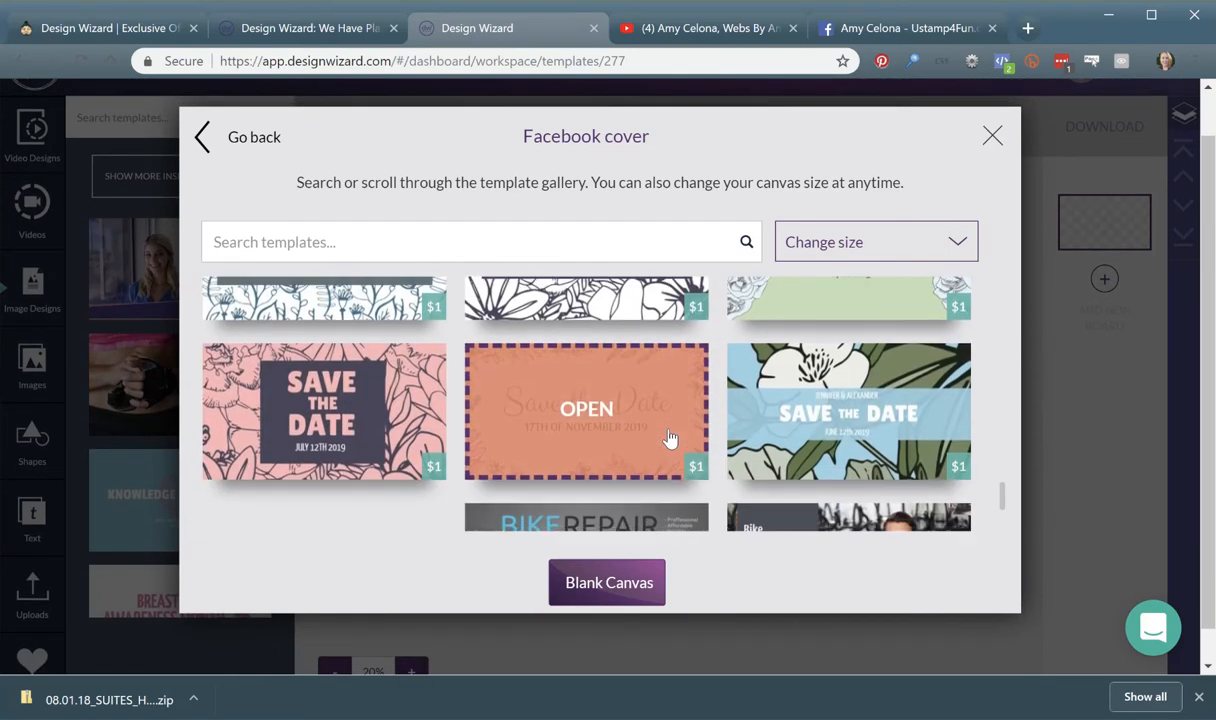
{"action": "scroll", "coordinate": [670, 437], "scroll_direction": "down", "scroll_amount": 6}
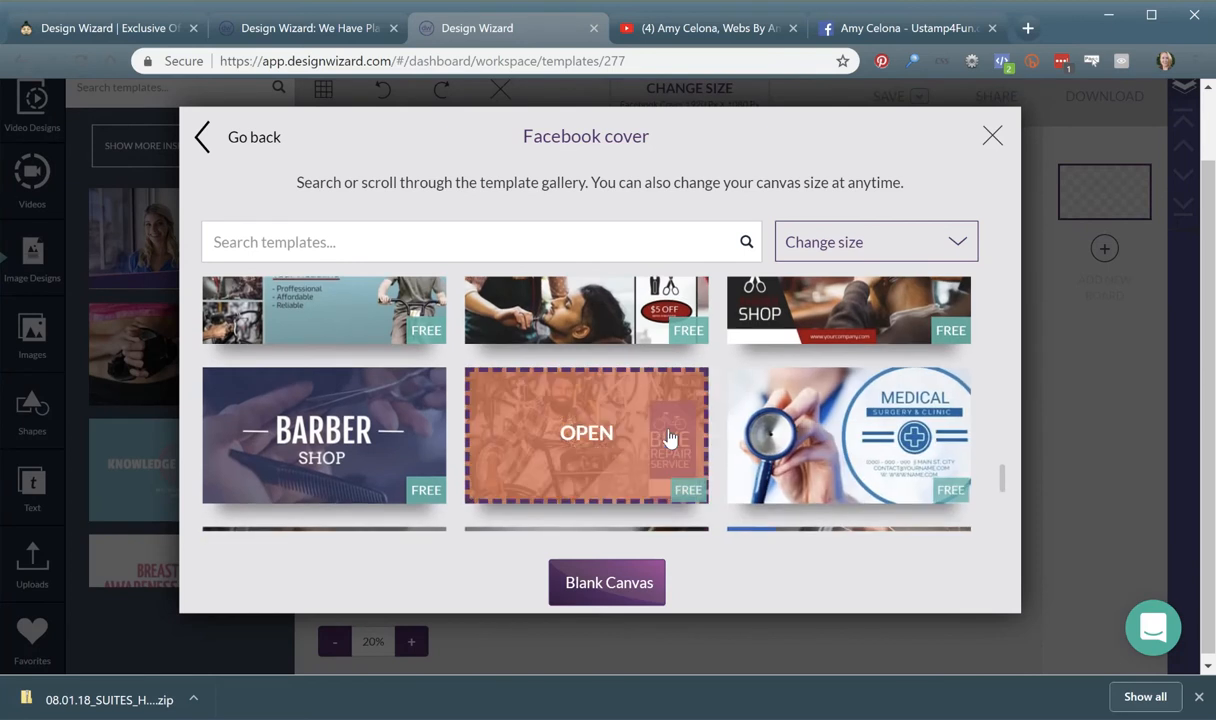
{"action": "scroll", "coordinate": [670, 437], "scroll_direction": "down", "scroll_amount": 6}
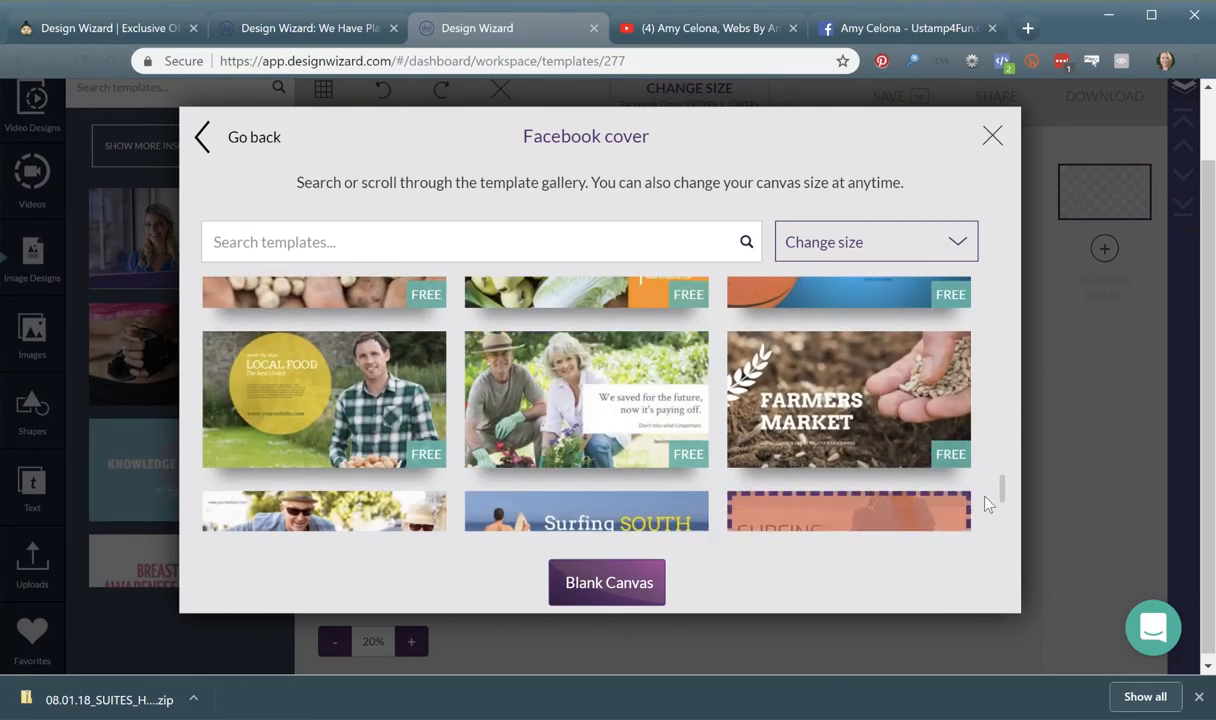
{"action": "left_click_drag", "start_coordinate": [1003, 488], "coordinate": [1010, 248]}
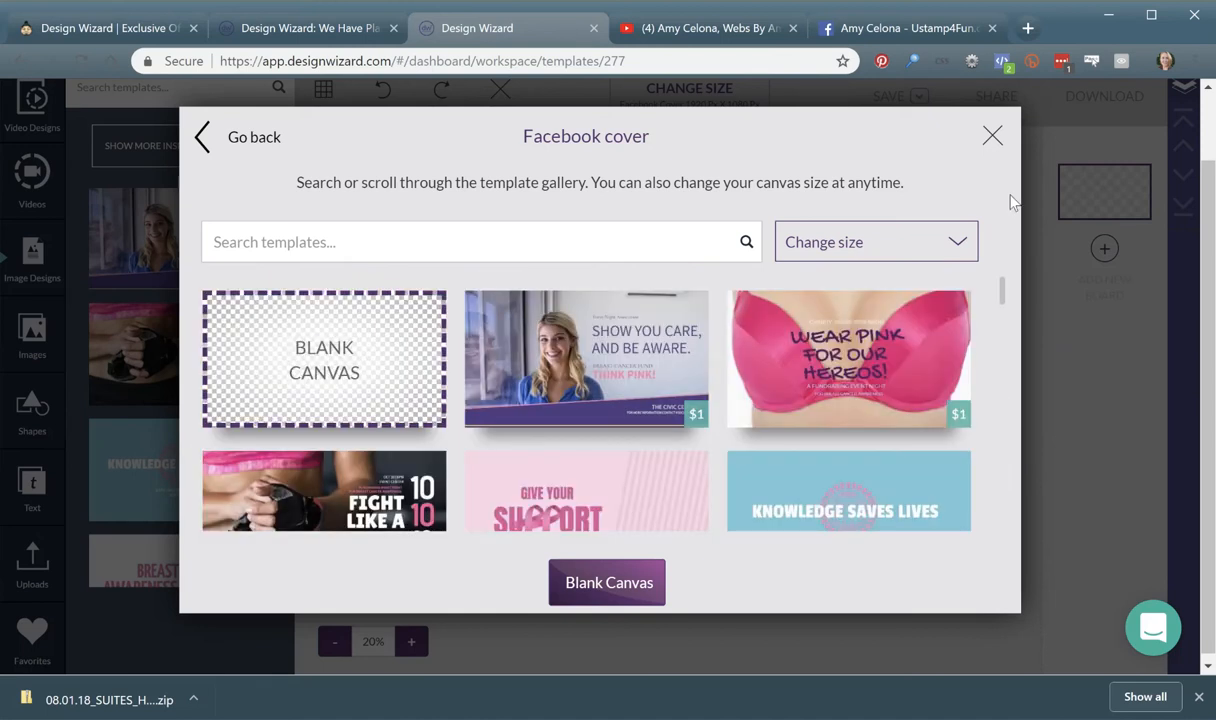
- Start from a blank canvas and upload 2018_HOLIDAY_BACKCOVER.jpg as an own image
{"action": "left_click", "coordinate": [415, 349]}
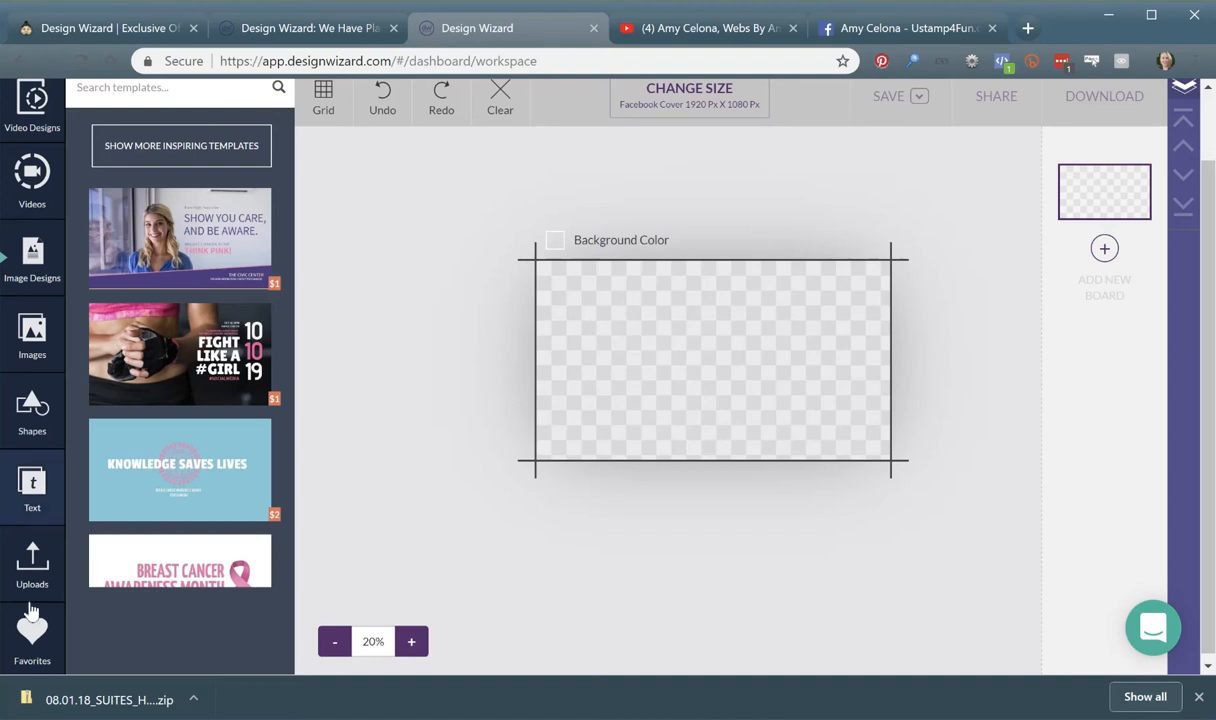
{"action": "left_click", "coordinate": [35, 553]}
{"action": "left_click", "coordinate": [160, 195]}
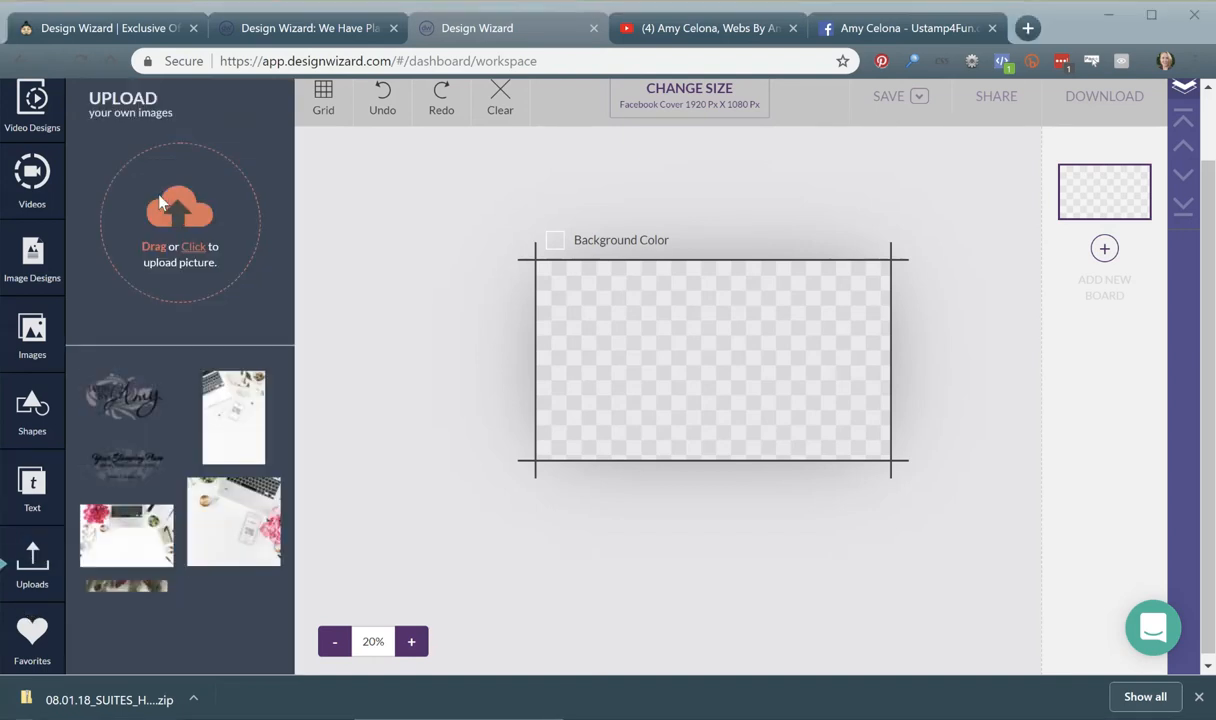
{"action": "left_click", "coordinate": [386, 161]}
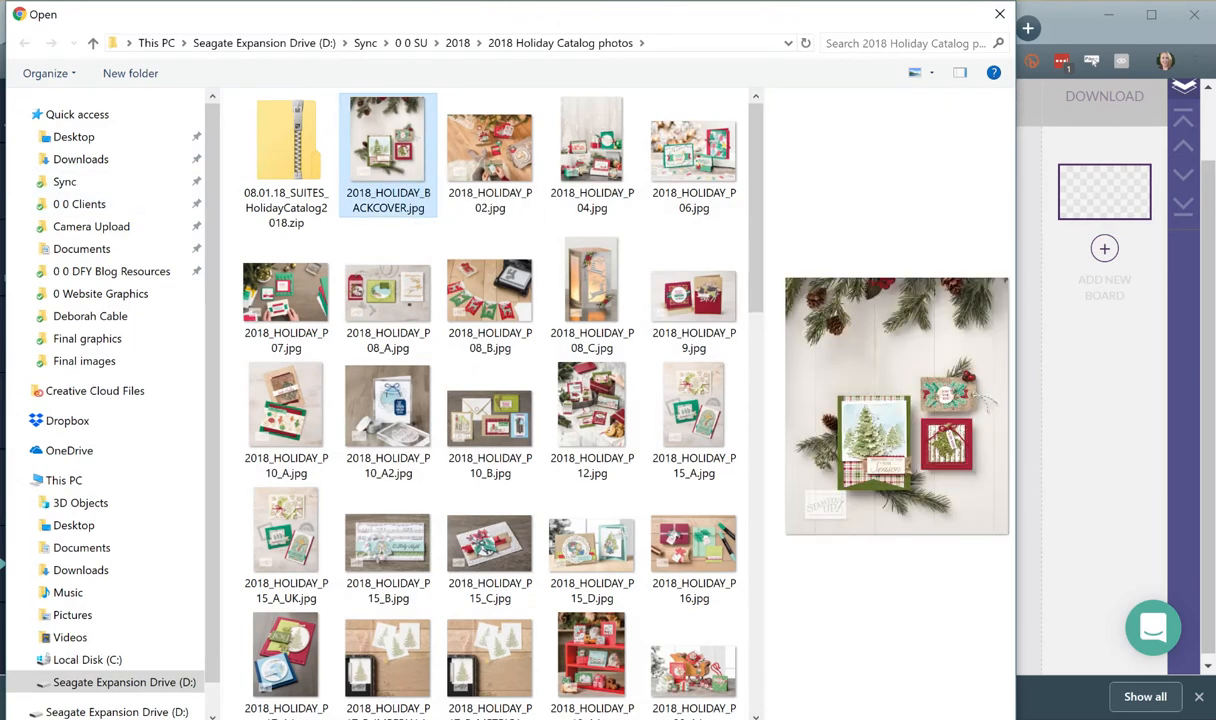
{"action": "left_click", "coordinate": [917, 679]}
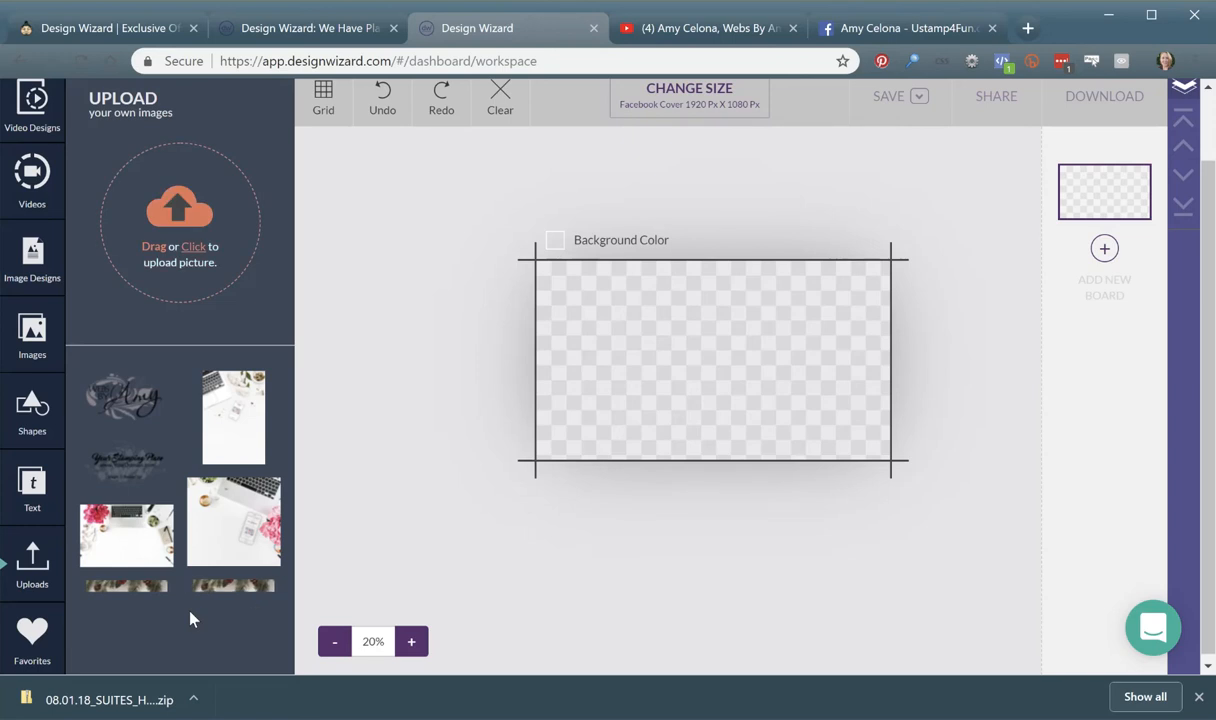
- Place the uploaded holiday photo in the canvas's upper-left corner and enlarge it to span the canvas width
{"action": "scroll", "coordinate": [193, 620], "scroll_direction": "down", "scroll_amount": 1}
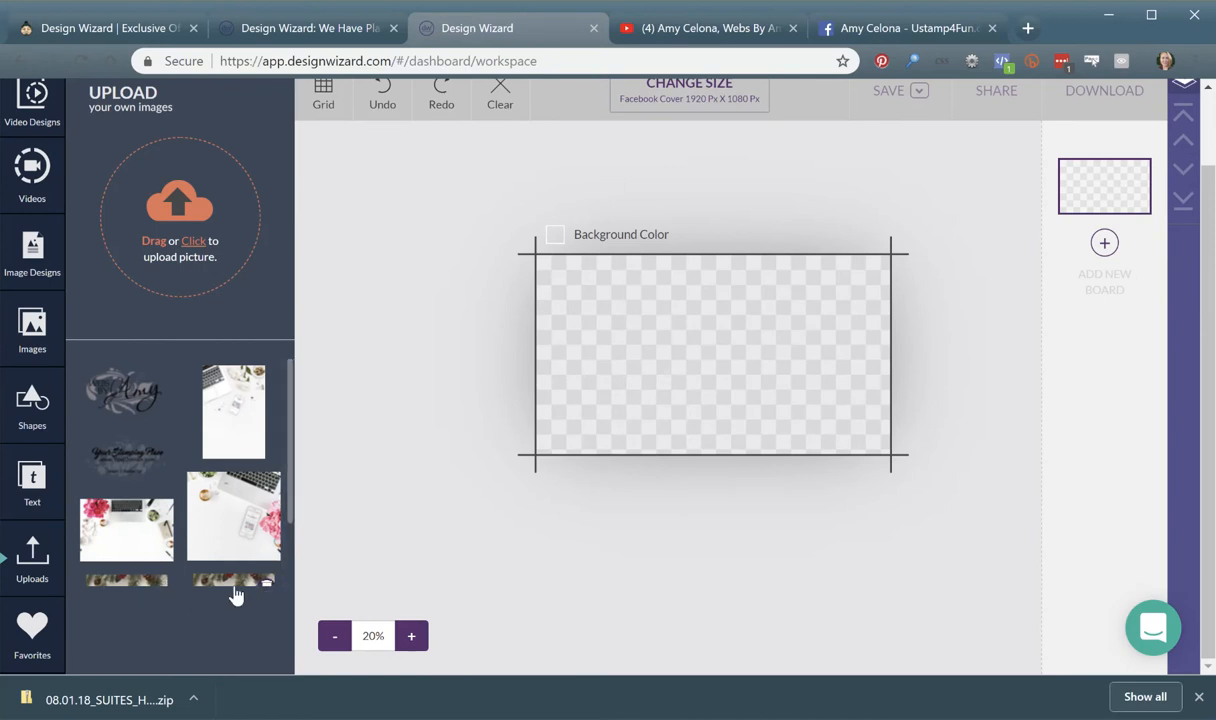
{"action": "left_click_drag", "start_coordinate": [228, 590], "coordinate": [651, 266]}
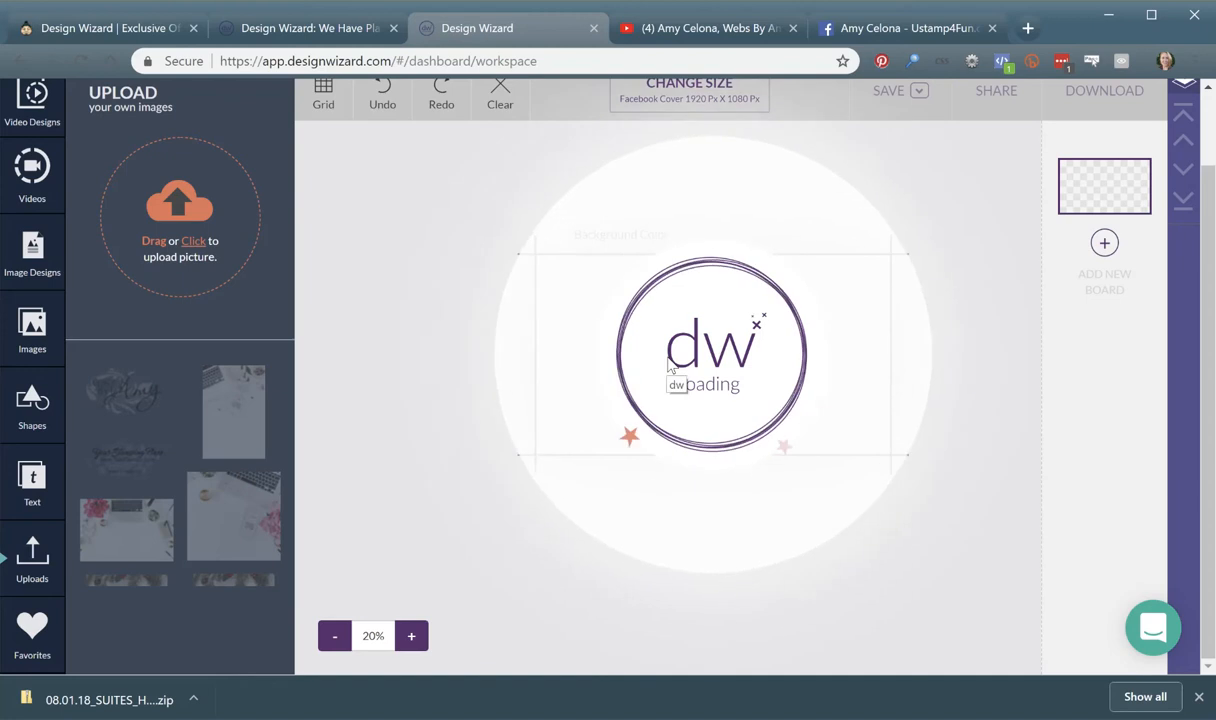
{"action": "left_click_drag", "start_coordinate": [634, 327], "coordinate": [564, 304]}
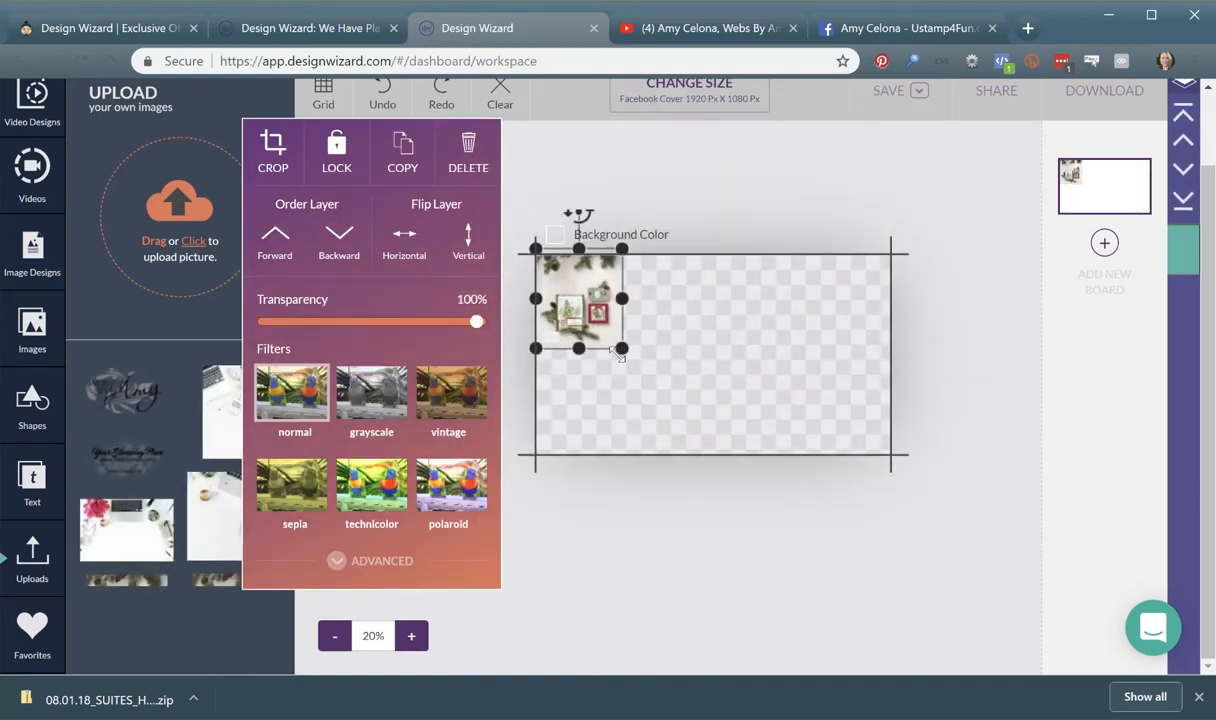
{"action": "left_click_drag", "start_coordinate": [622, 347], "coordinate": [1004, 549]}
- Shift the holiday photo upward so the Christmas cards fill the visible canvas area
{"action": "left_click_drag", "start_coordinate": [755, 319], "coordinate": [756, 206]}
{"action": "mouse_move", "coordinate": [733, 366]}
{"action": "left_mouse_down"}
{"action": "mouse_move", "coordinate": [740, 215]}
{"action": "mouse_move", "coordinate": [728, 344]}
{"action": "mouse_move", "coordinate": [765, 342]}
{"action": "mouse_move", "coordinate": [734, 341]}
{"action": "left_mouse_up"}
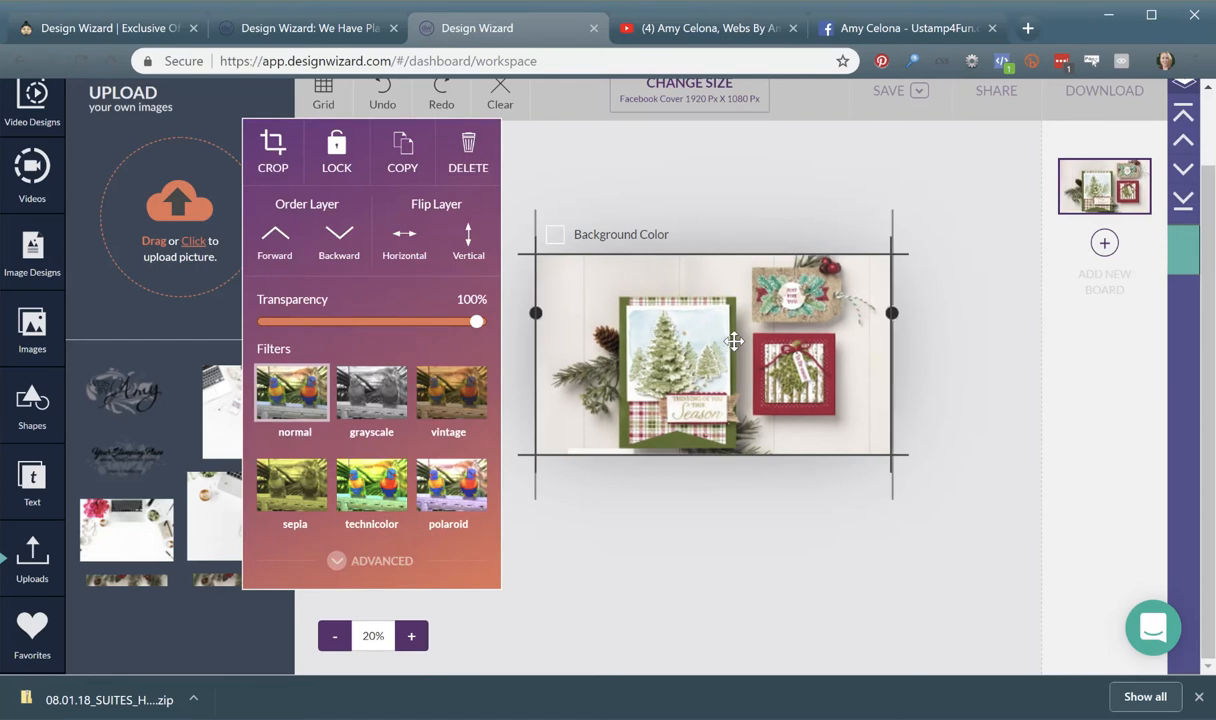
{"action": "mouse_move", "coordinate": [734, 326]}
{"action": "left_mouse_down"}
{"action": "mouse_move", "coordinate": [734, 339]}
{"action": "mouse_move", "coordinate": [734, 325]}
{"action": "left_mouse_up"}
{"action": "left_click", "coordinate": [672, 592]}
{"action": "left_click", "coordinate": [715, 385]}
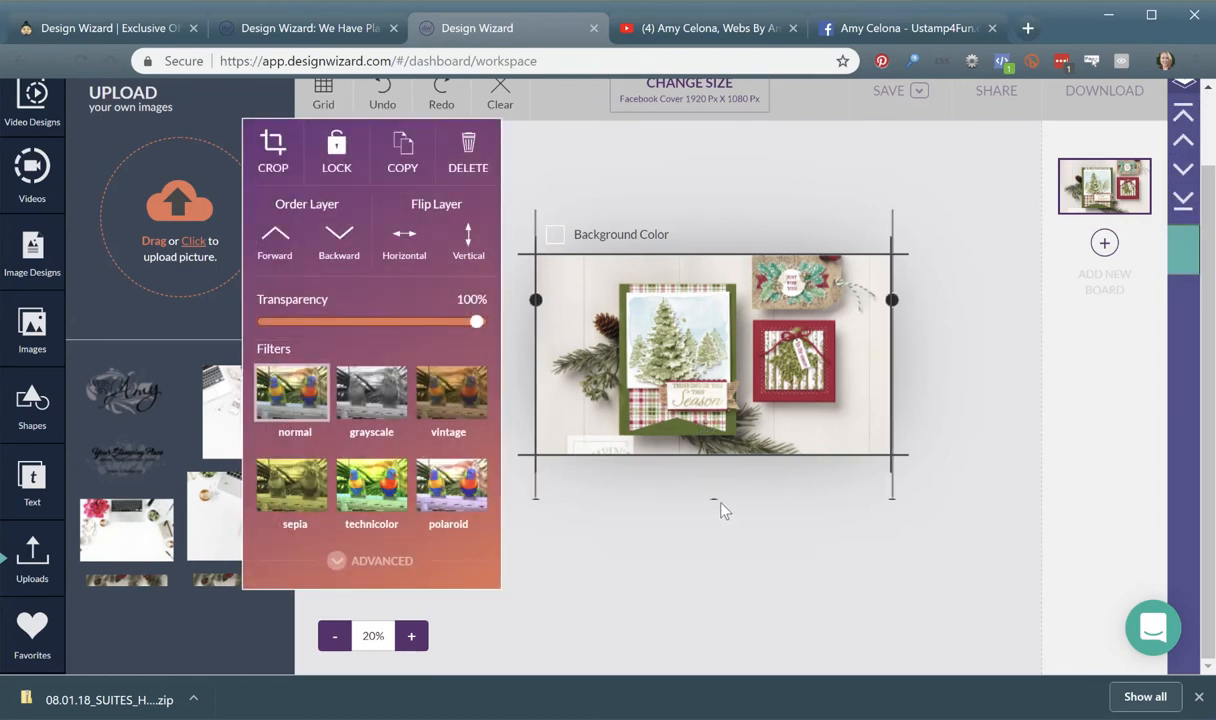
- Compress the photo's height slightly, widen it past the canvas's left edge and reposition it over the whole canvas
{"action": "left_click_drag", "start_coordinate": [716, 497], "coordinate": [719, 462]}
{"action": "left_click_drag", "start_coordinate": [712, 328], "coordinate": [709, 348]}
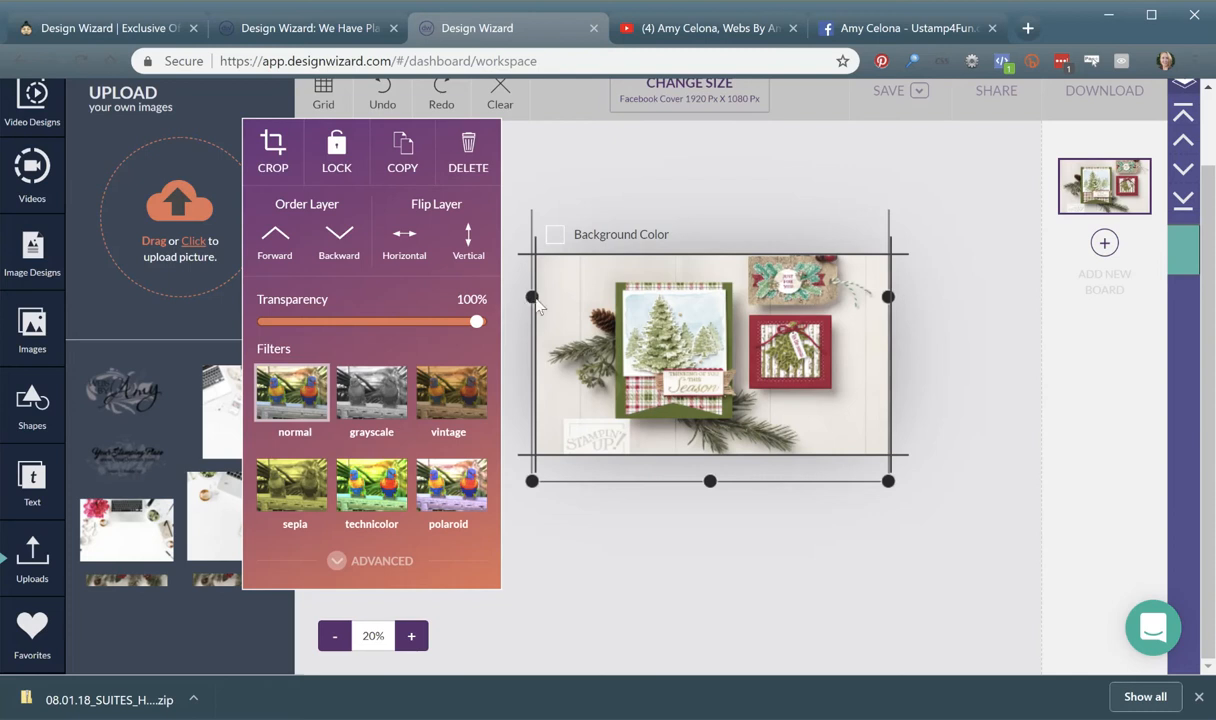
{"action": "left_click_drag", "start_coordinate": [531, 297], "coordinate": [520, 296]}
{"action": "left_click_drag", "start_coordinate": [683, 322], "coordinate": [687, 325]}
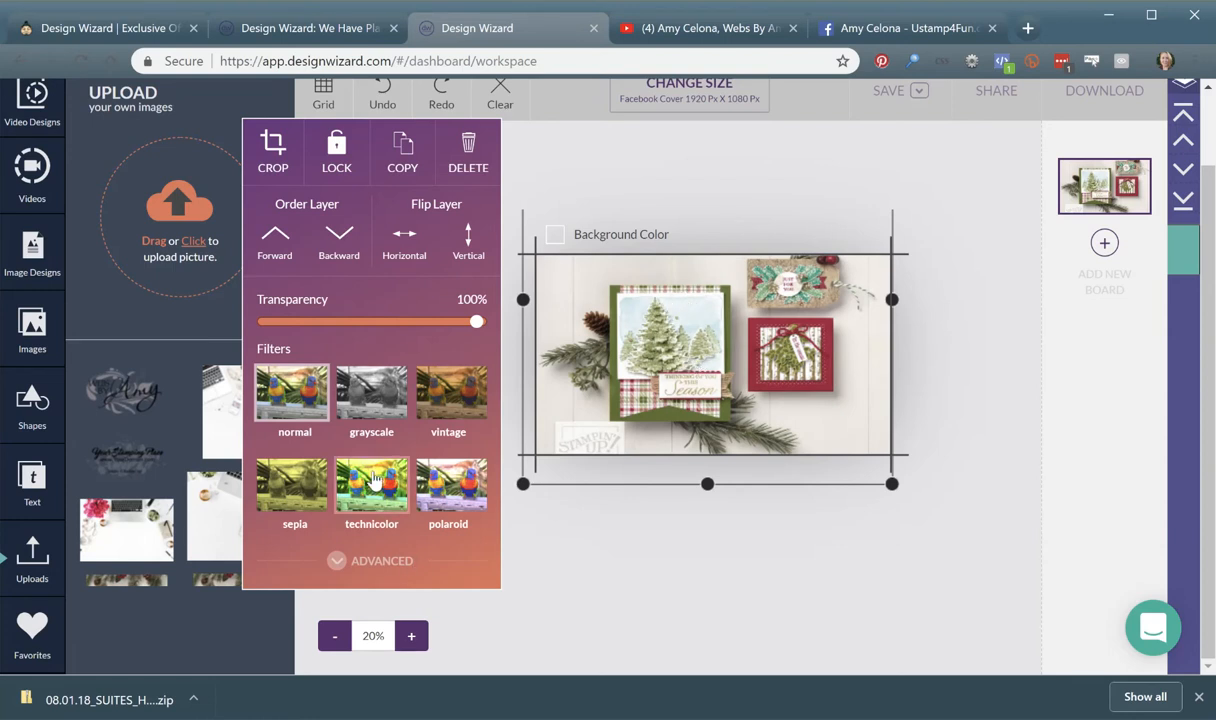
- Examine the photo's advanced image adjustments, such as brightness, saturation, contrast and blur, and leave the photo's editing options
{"action": "left_click", "coordinate": [348, 561]}
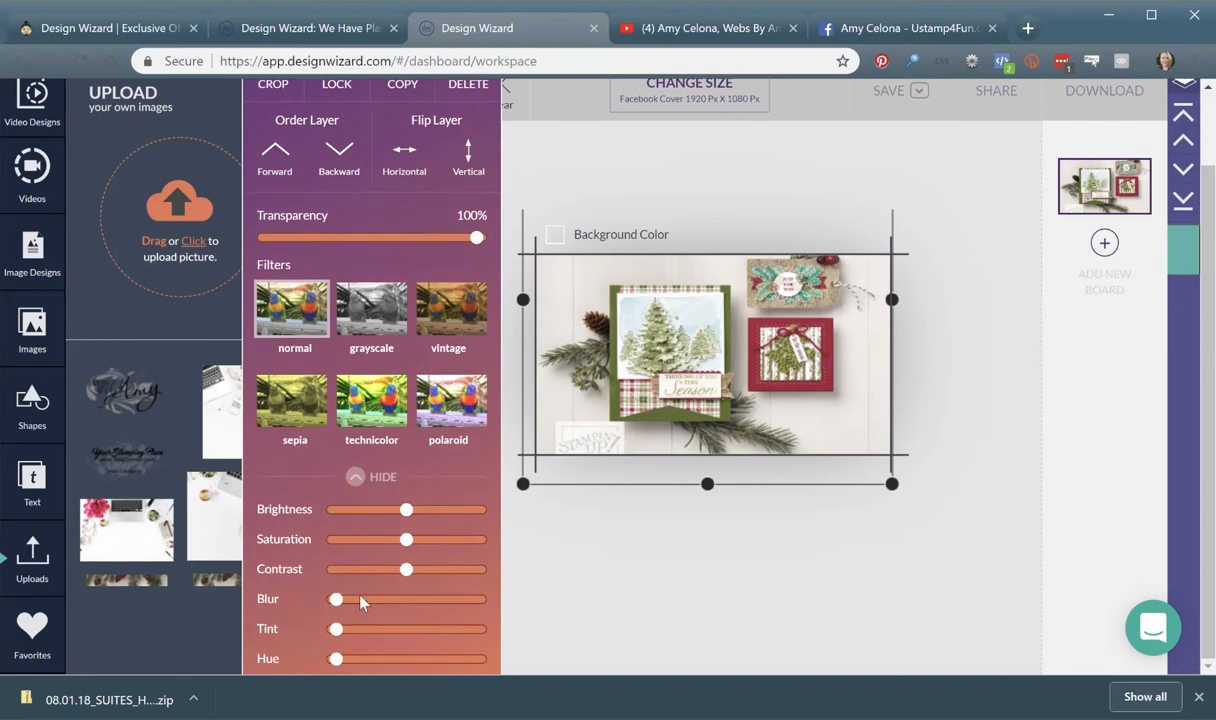
{"action": "scroll", "coordinate": [385, 237], "scroll_direction": "up", "scroll_amount": 2}
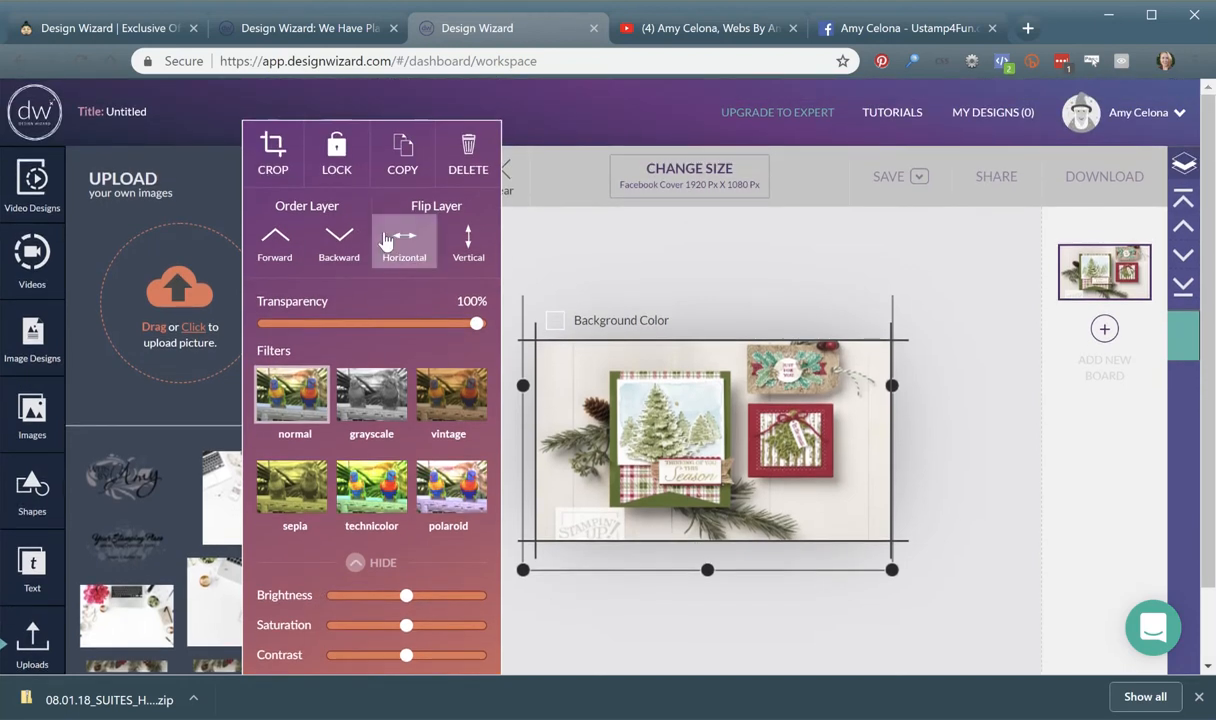
{"action": "left_click", "coordinate": [540, 225]}
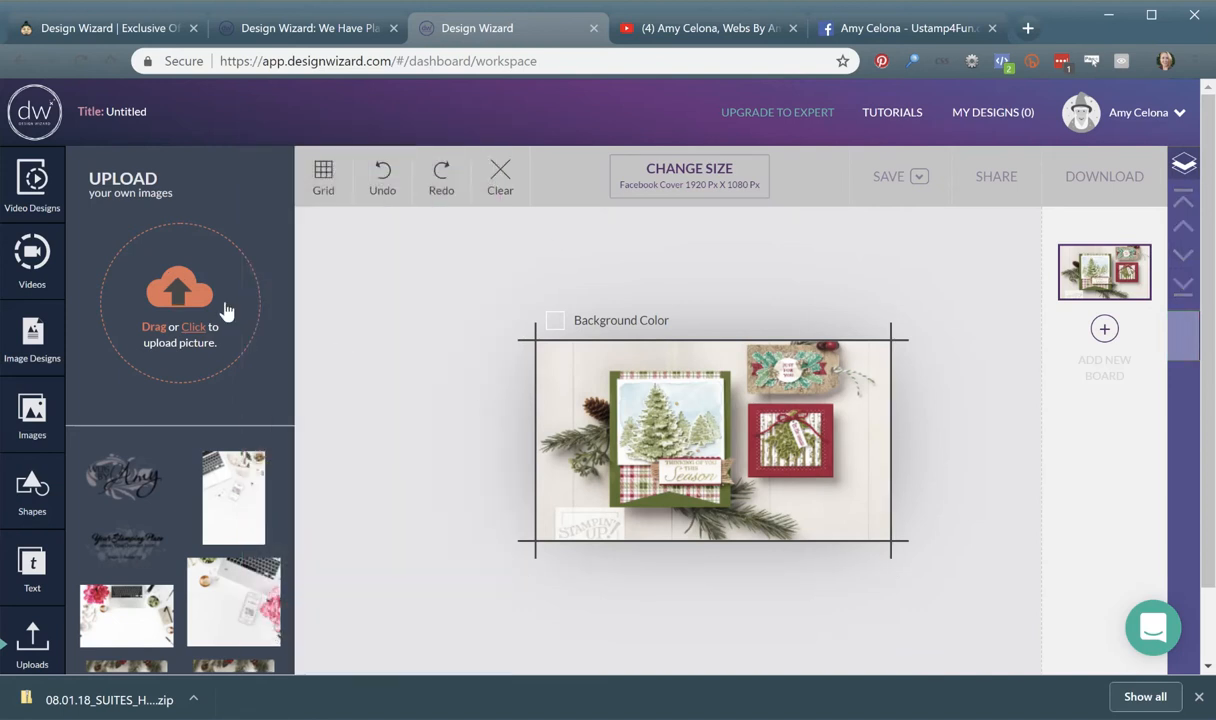
- Upload Logo1-loRes.png, add it to the cover design and scale it down over the photo
{"action": "left_click", "coordinate": [181, 307]}
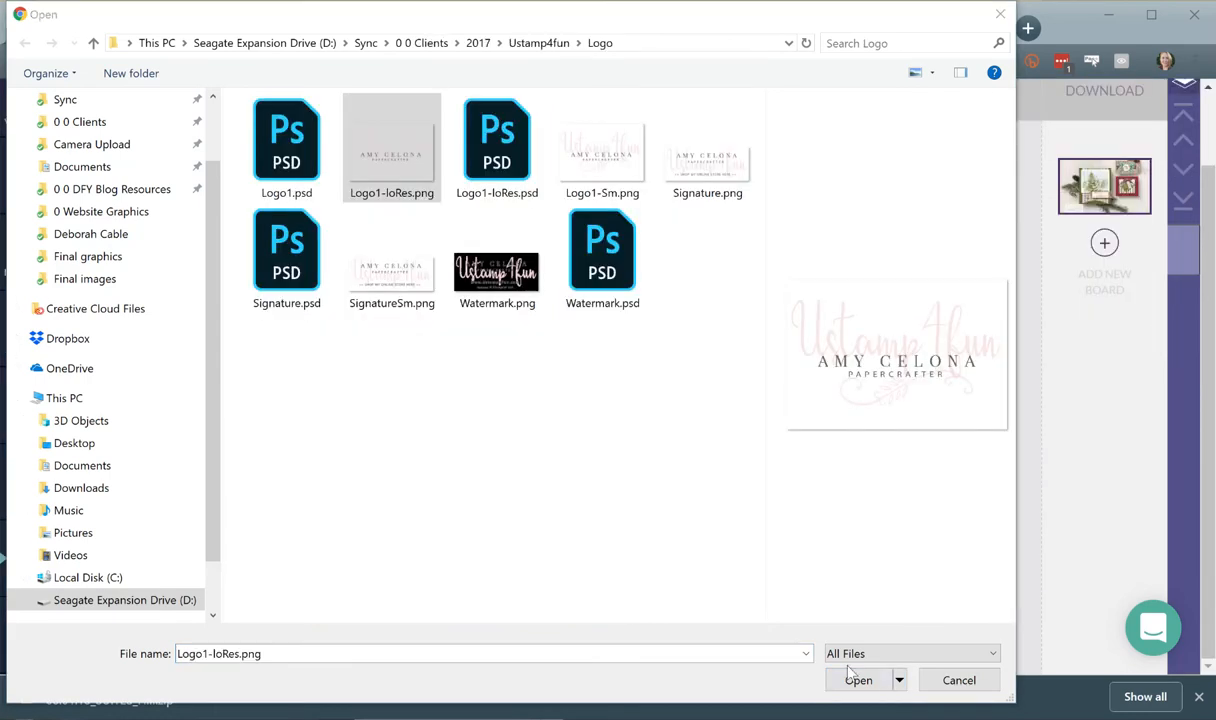
{"action": "left_click", "coordinate": [858, 681]}
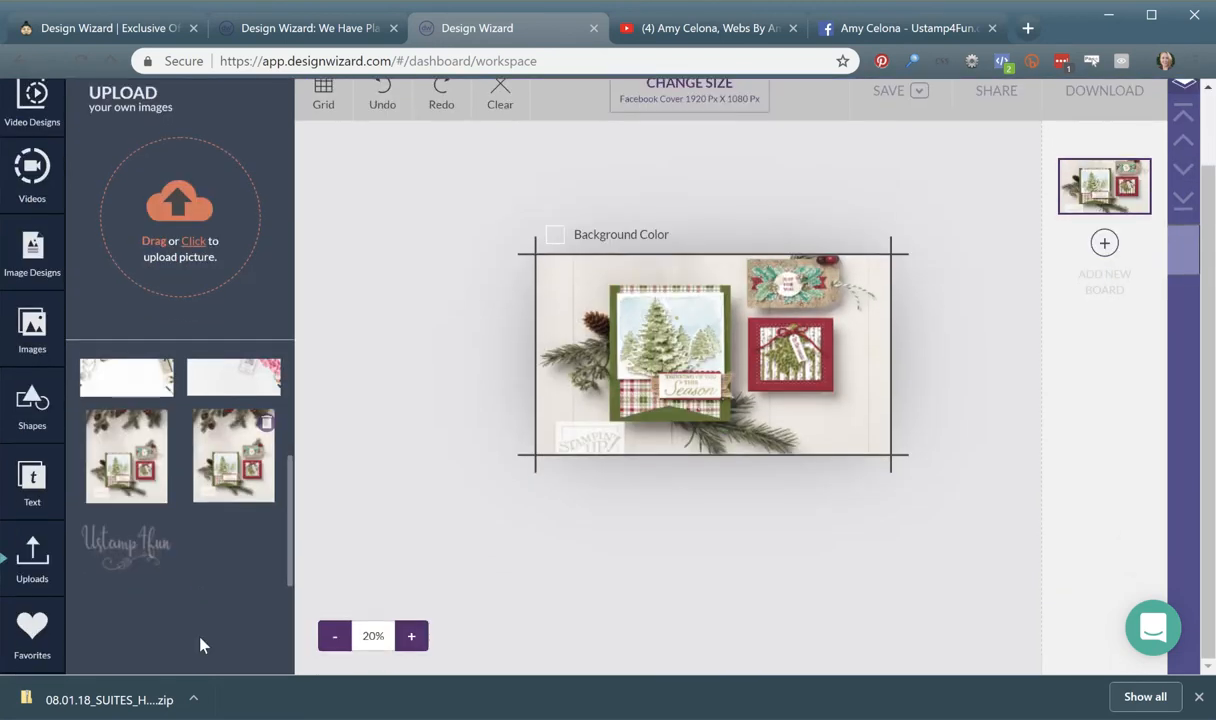
{"action": "mouse_move", "coordinate": [112, 543]}
{"action": "left_click", "coordinate": [114, 553]}
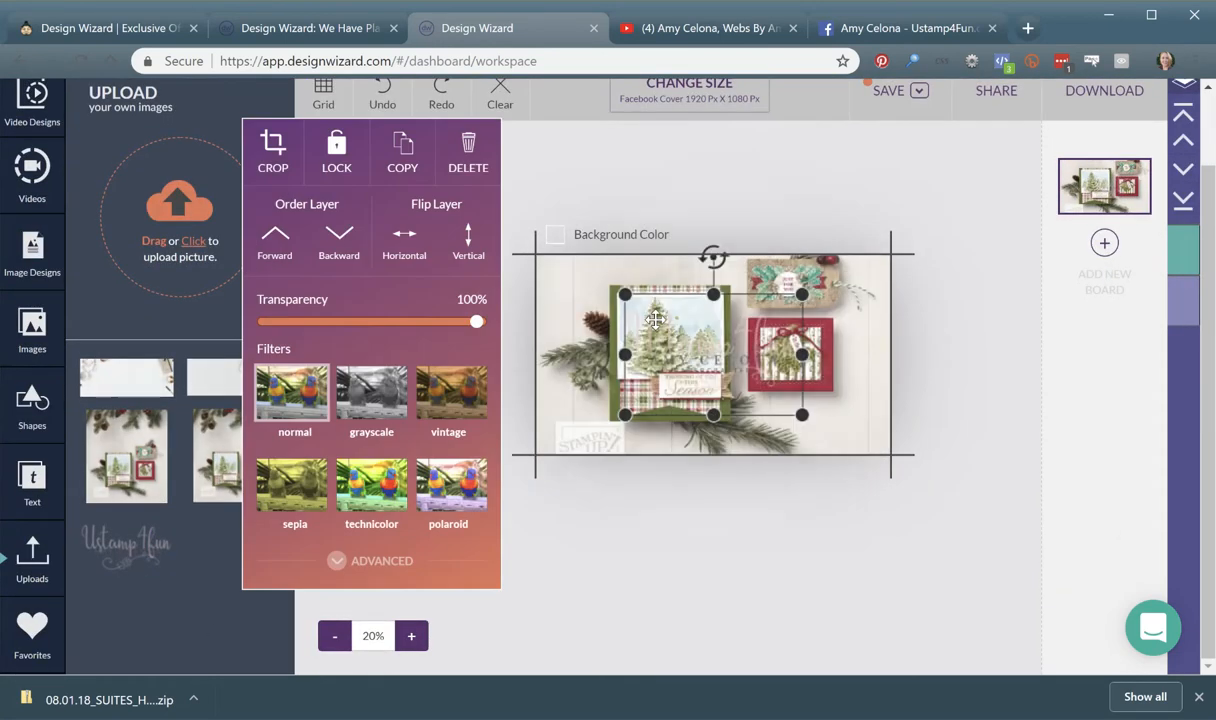
{"action": "left_click_drag", "start_coordinate": [802, 414], "coordinate": [677, 332]}
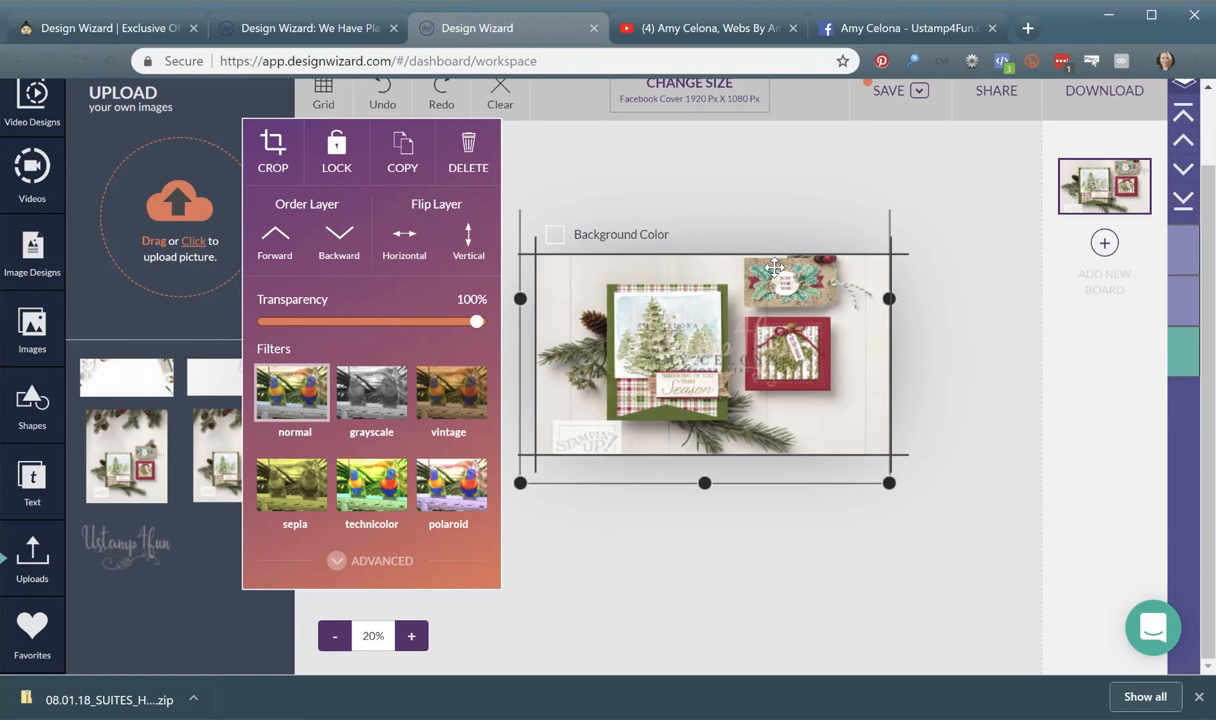
- Lock the background photo and delete the logo copies placed over it
{"action": "left_click", "coordinate": [338, 150]}
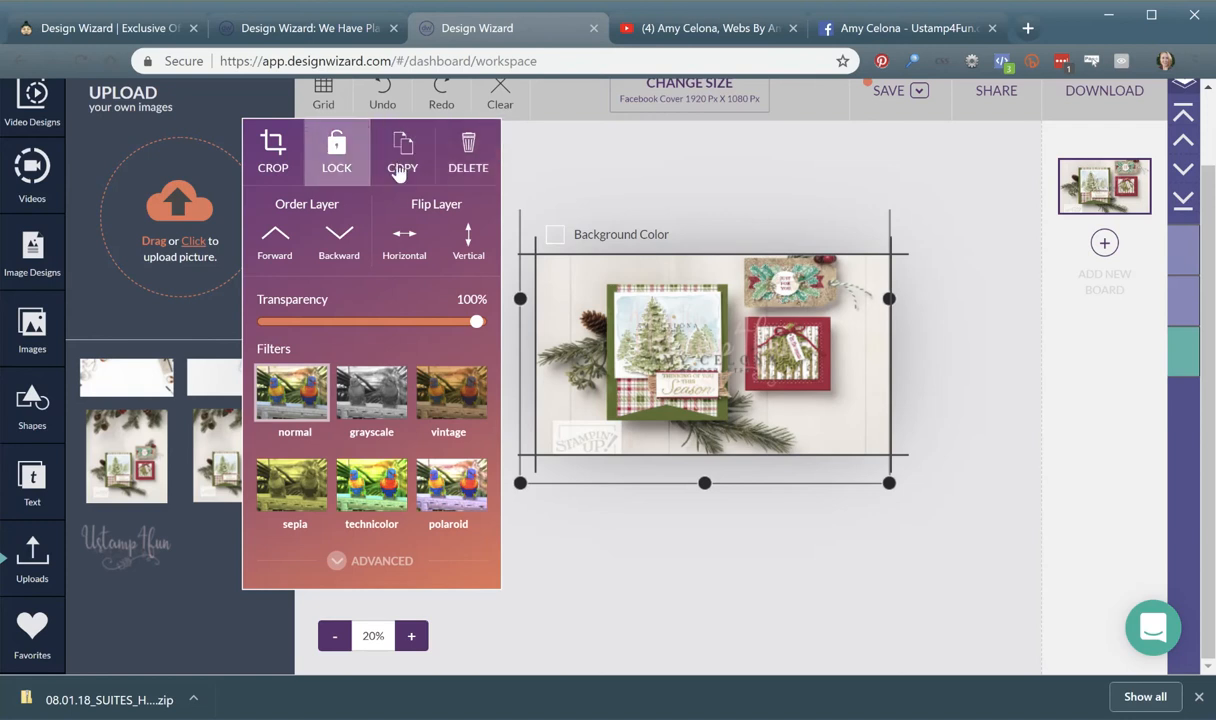
{"action": "left_click_drag", "start_coordinate": [665, 315], "coordinate": [615, 288]}
{"action": "left_click_drag", "start_coordinate": [651, 340], "coordinate": [544, 355]}
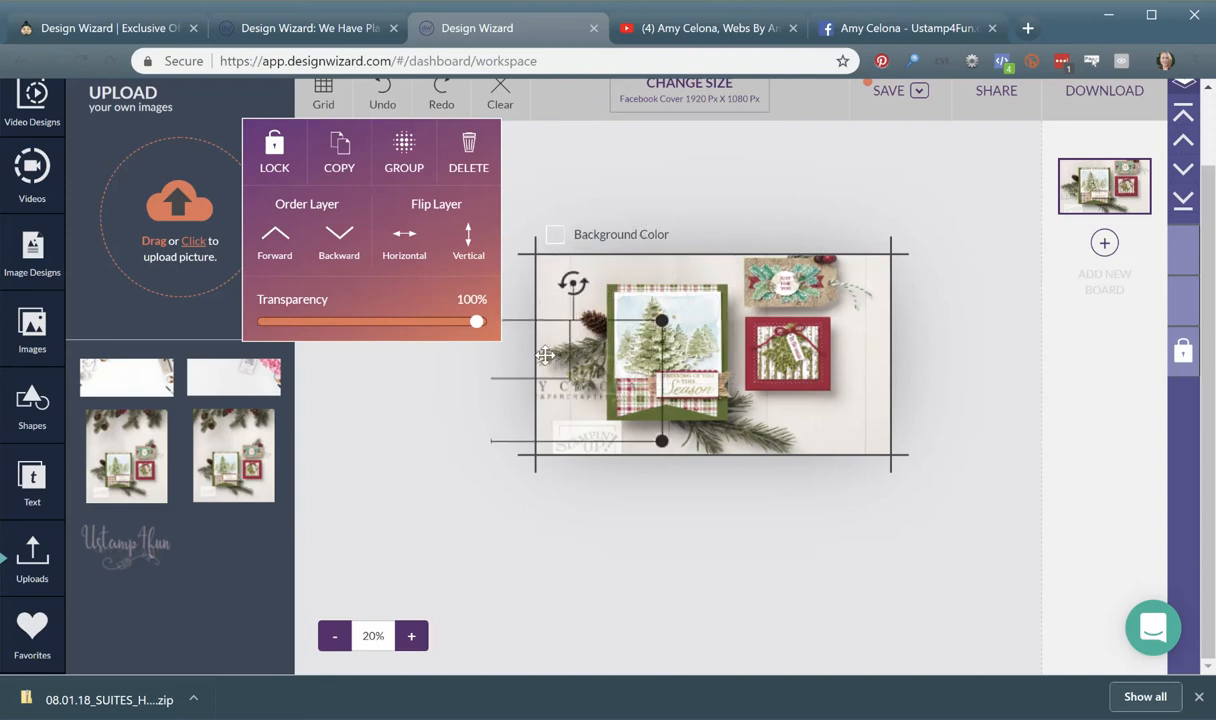
{"action": "key", "text": "Delete"}
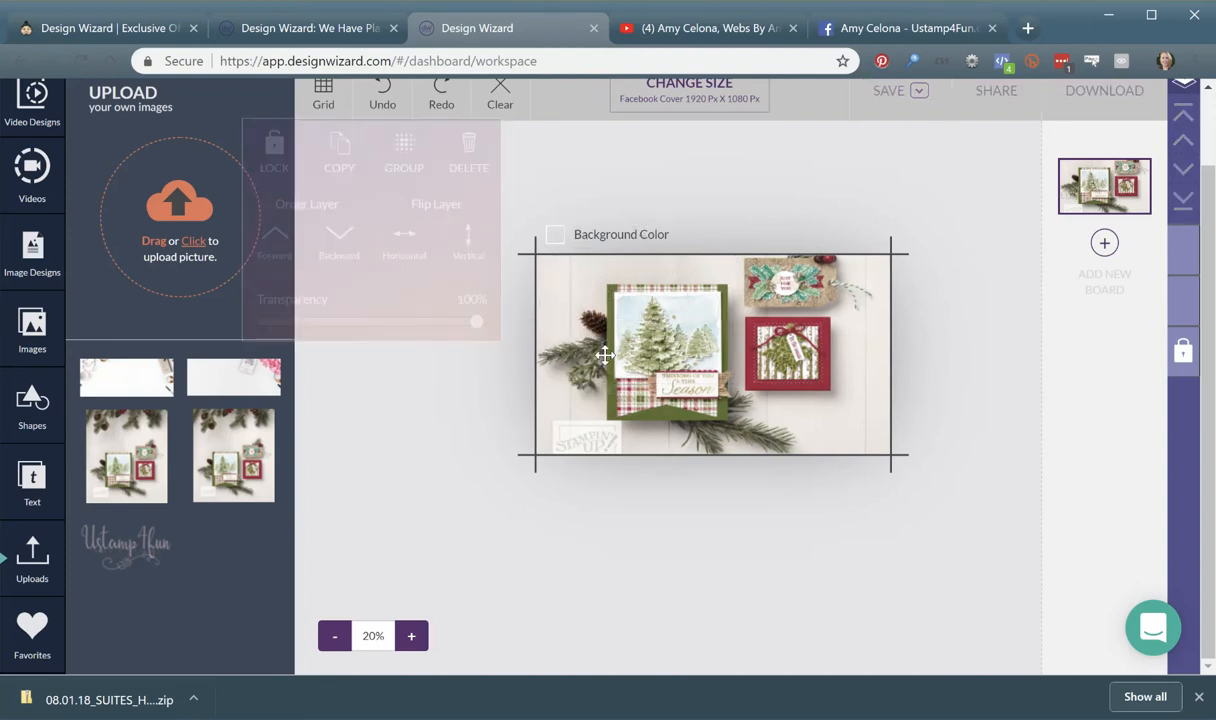
- Add the uploaded logo to the cover, scale it down and place it near the photo's upper-left corner
{"action": "left_click", "coordinate": [125, 555]}
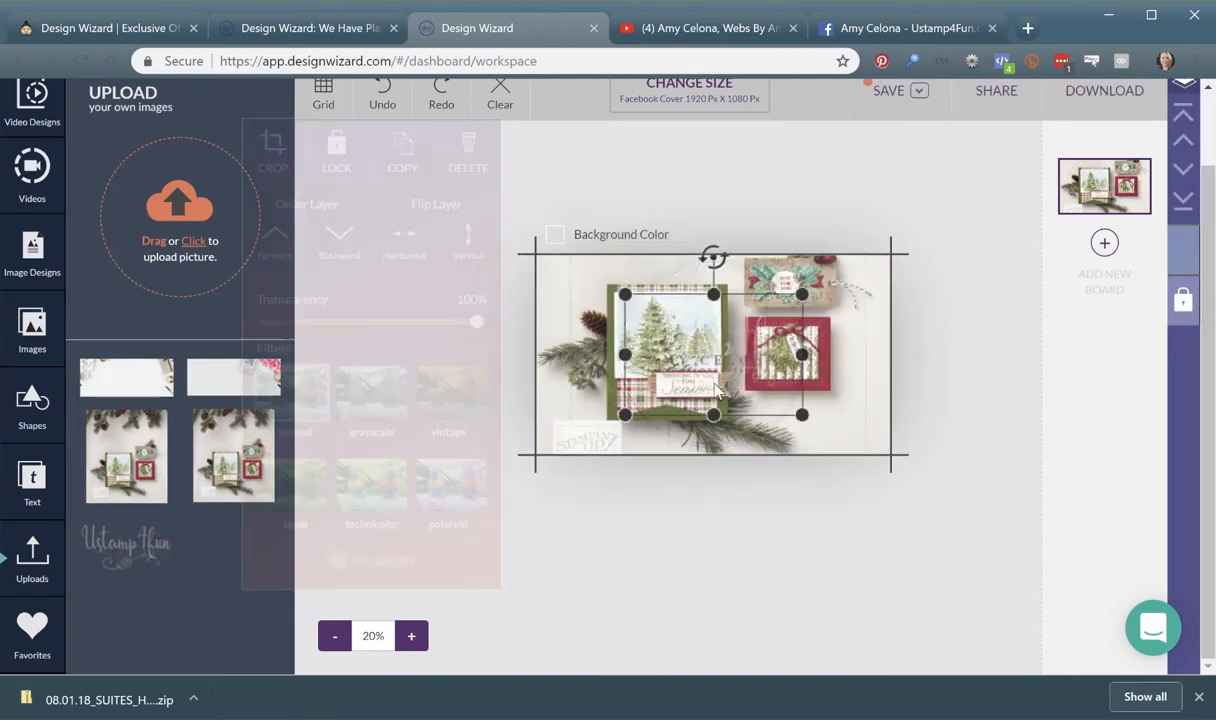
{"action": "left_click_drag", "start_coordinate": [802, 414], "coordinate": [603, 311]}
{"action": "left_click", "coordinate": [817, 368]}
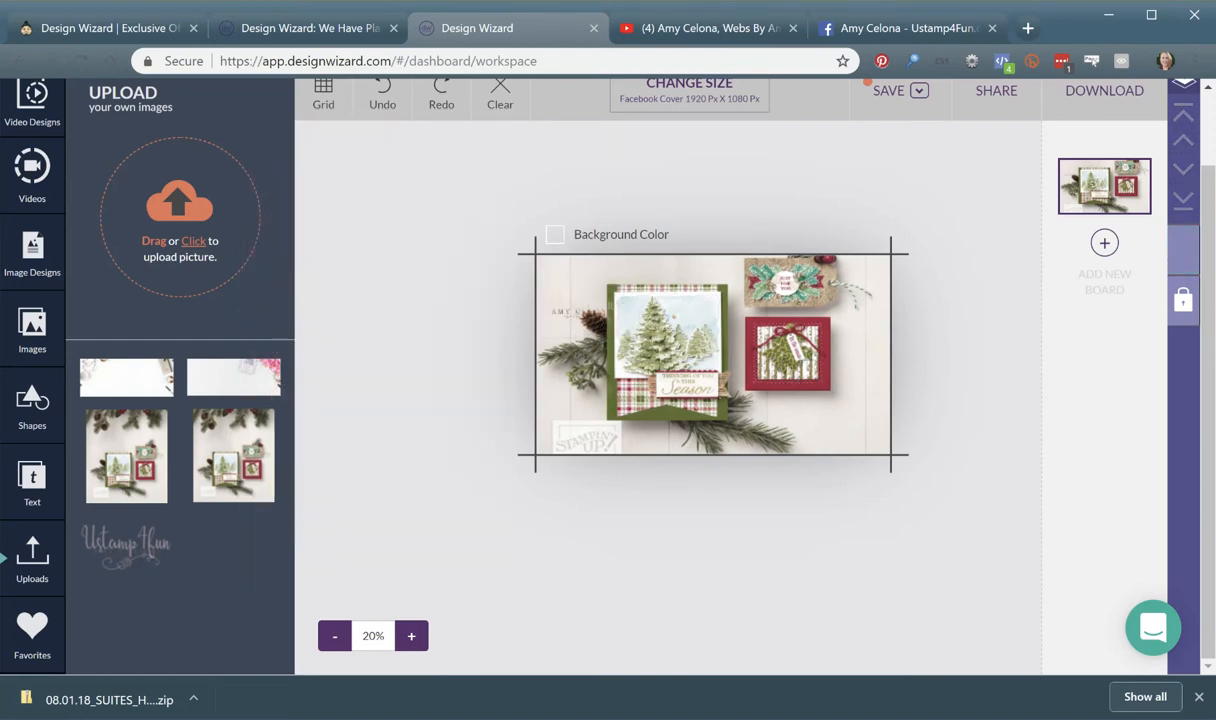
- Unlock the background photo, shift it right to expose a strip of canvas, and nudge the logo right over it
{"action": "left_click", "coordinate": [1189, 311]}
{"action": "left_click_drag", "start_coordinate": [778, 394], "coordinate": [818, 401]}
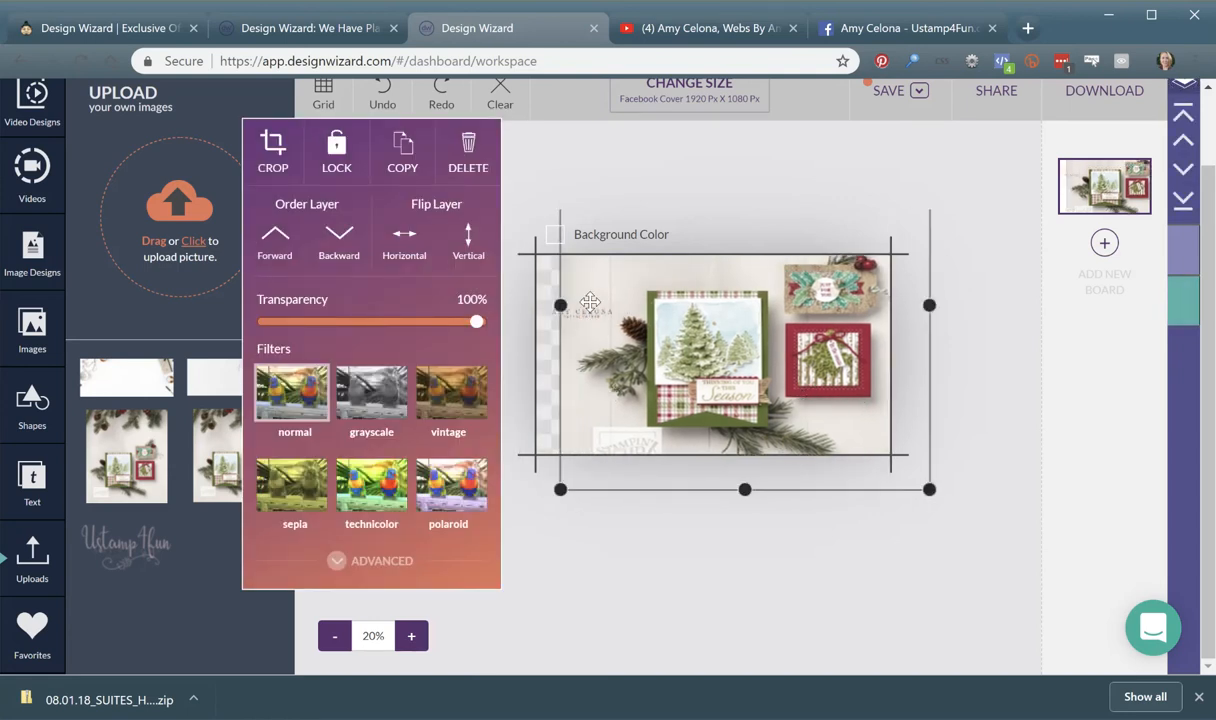
{"action": "left_click", "coordinate": [590, 302]}
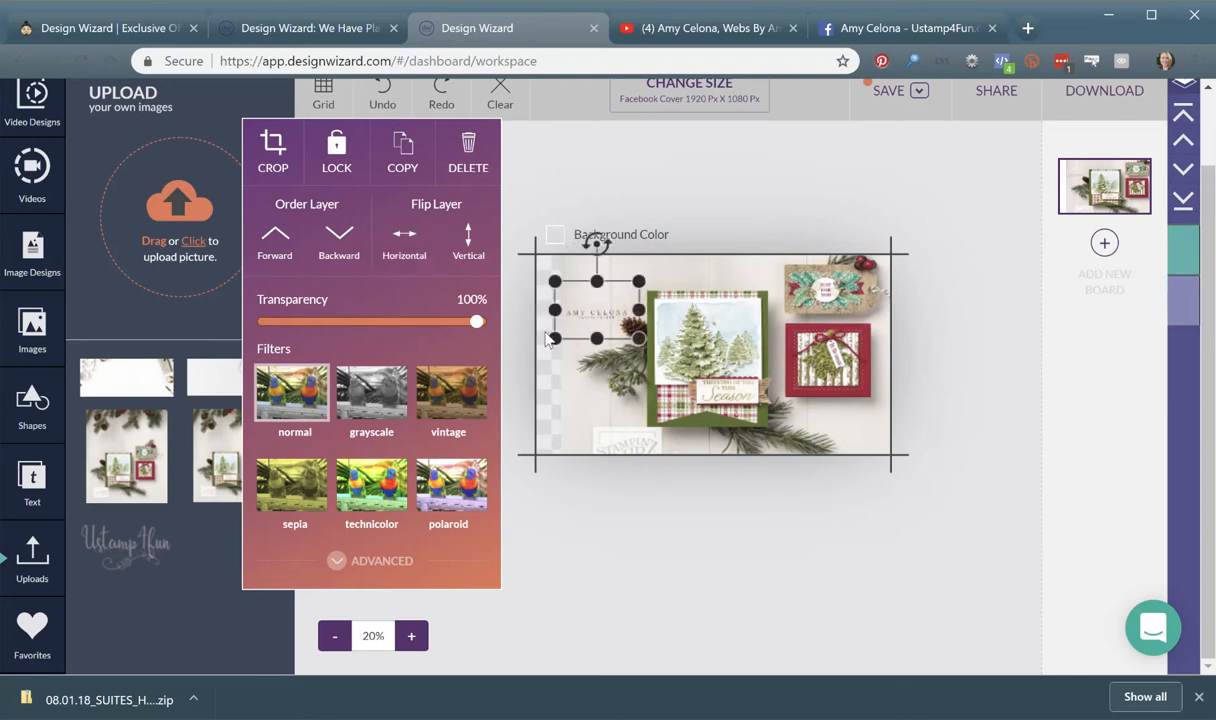
{"action": "left_click", "coordinate": [546, 337]}
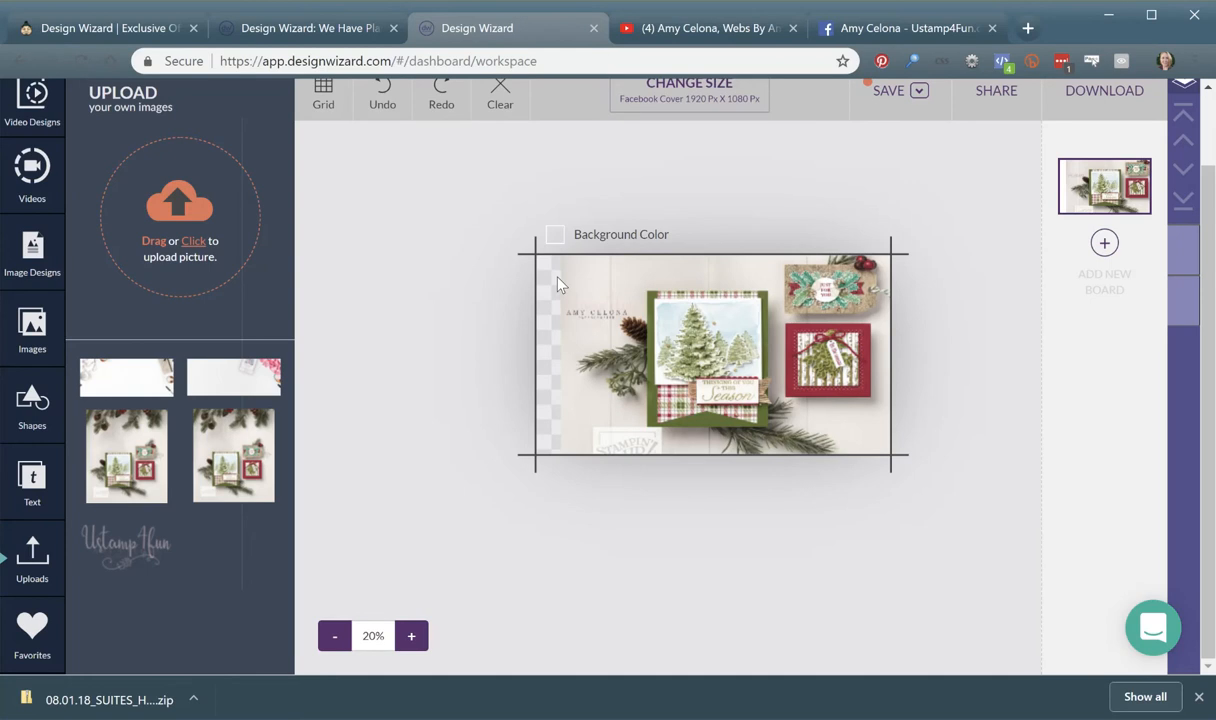
- Set the canvas background color to #EDE8E2FF by sampling a pale backdrop tone from the photo
{"action": "left_click", "coordinate": [554, 234]}
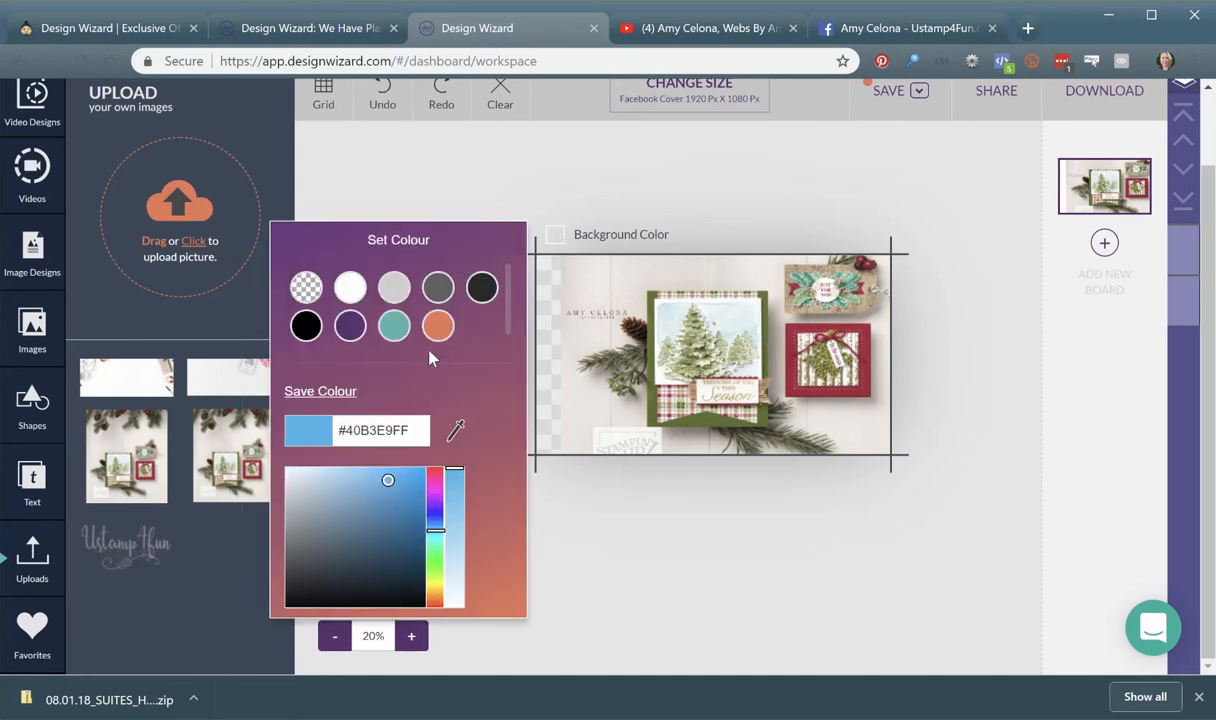
{"action": "left_click", "coordinate": [453, 434]}
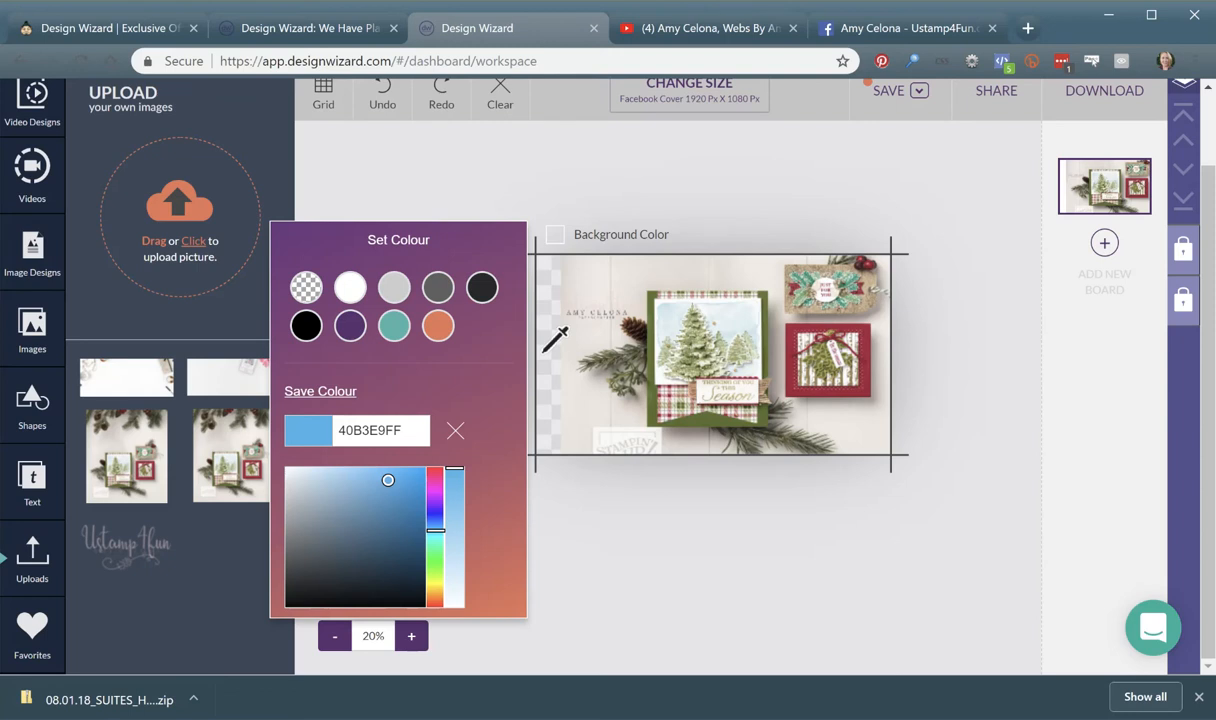
{"action": "left_click", "coordinate": [574, 346]}
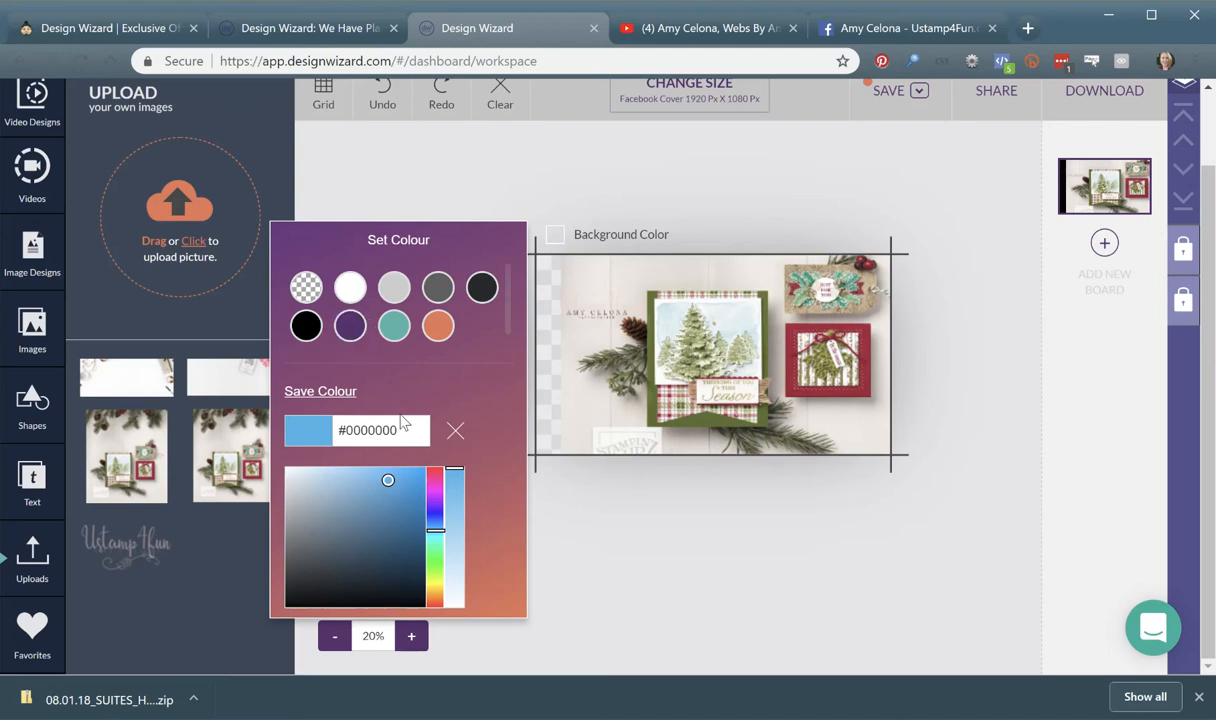
{"action": "left_click", "coordinate": [409, 437]}
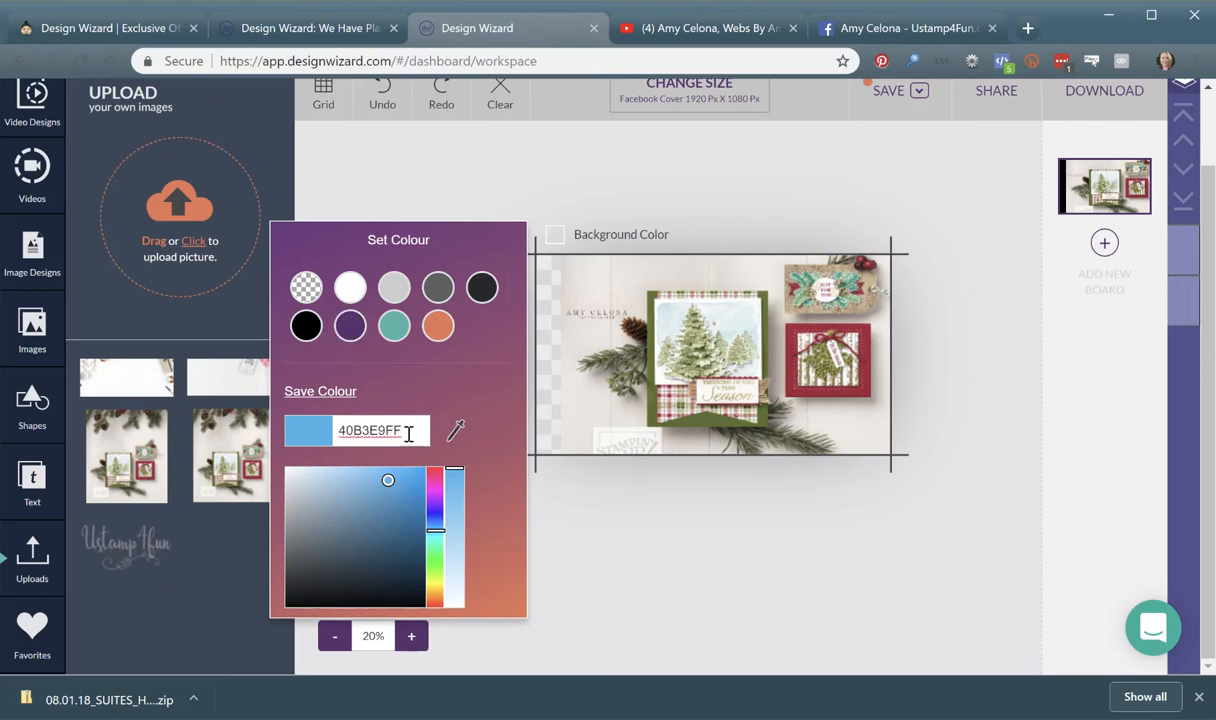
{"action": "left_click", "coordinate": [456, 430]}
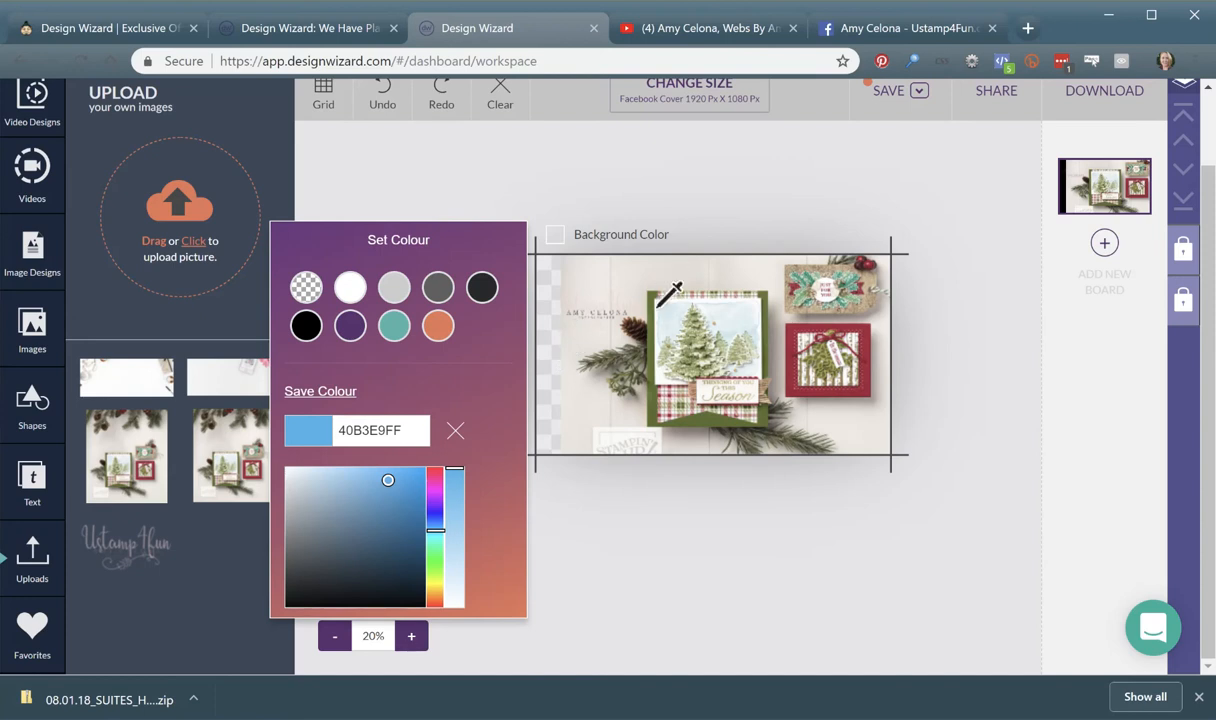
{"action": "left_click", "coordinate": [651, 303]}
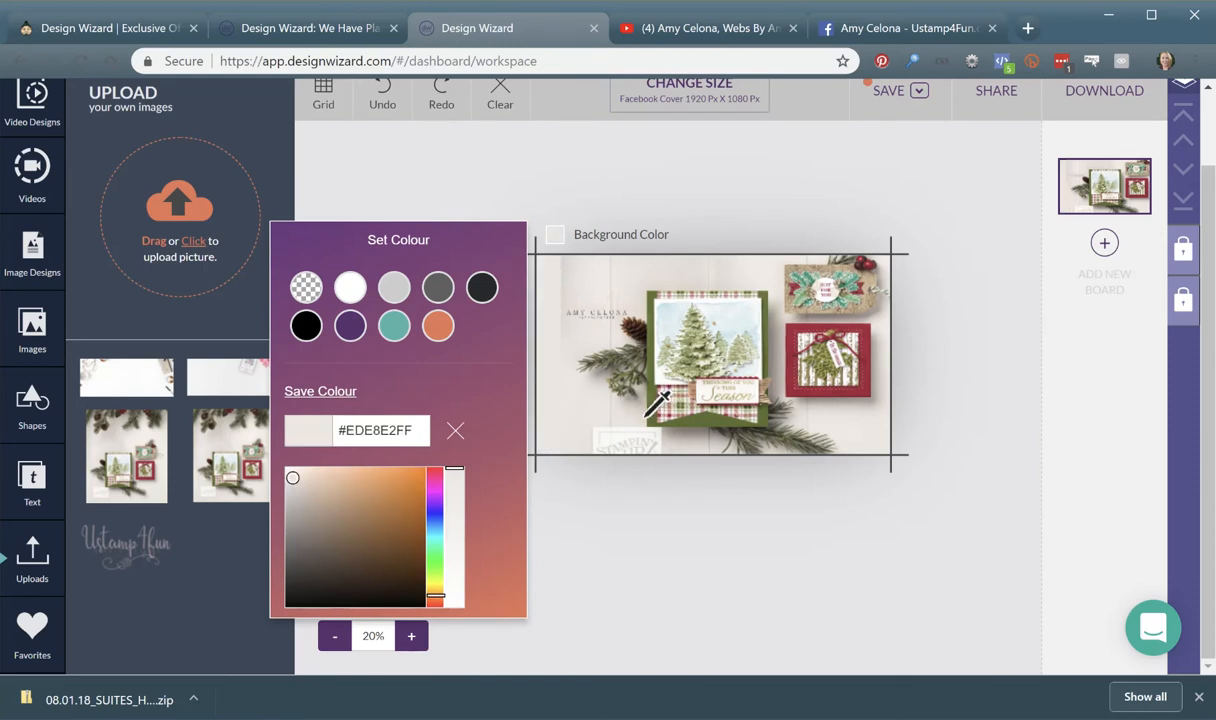
{"action": "left_click", "coordinate": [558, 237]}
{"action": "left_click", "coordinate": [558, 237]}
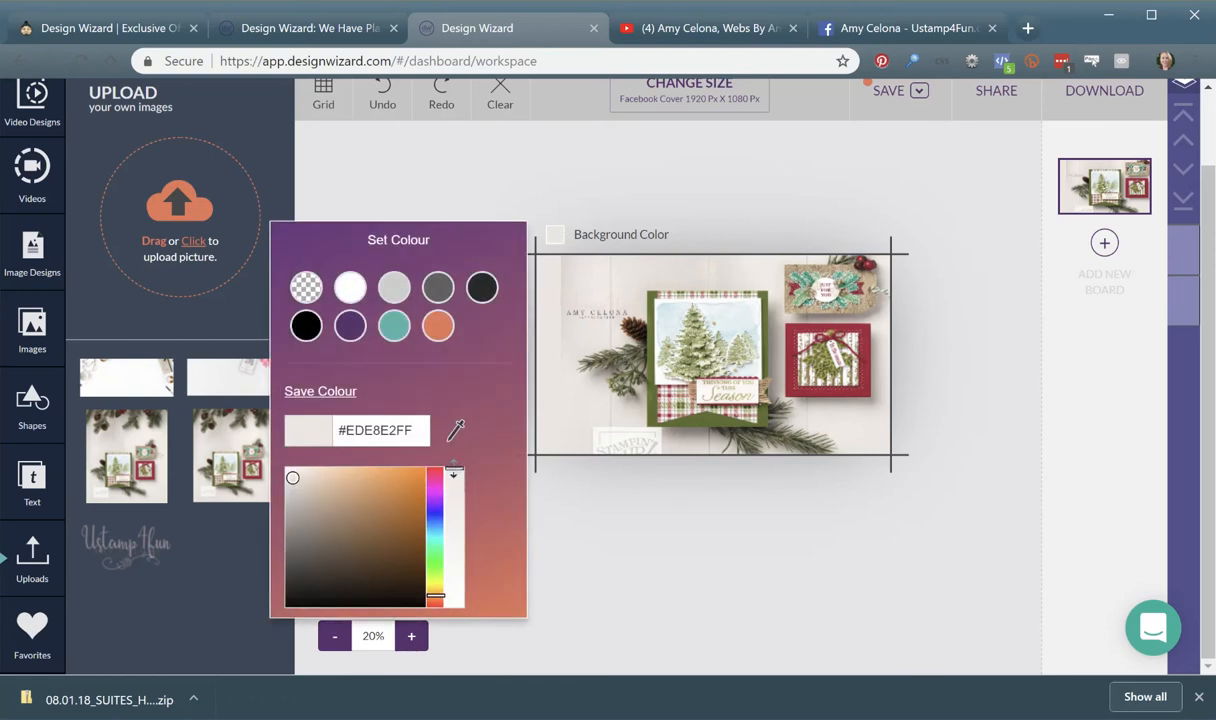
{"action": "mouse_move", "coordinate": [453, 472]}
{"action": "left_mouse_down"}
{"action": "mouse_move", "coordinate": [451, 505]}
{"action": "mouse_move", "coordinate": [454, 467]}
{"action": "left_mouse_up"}
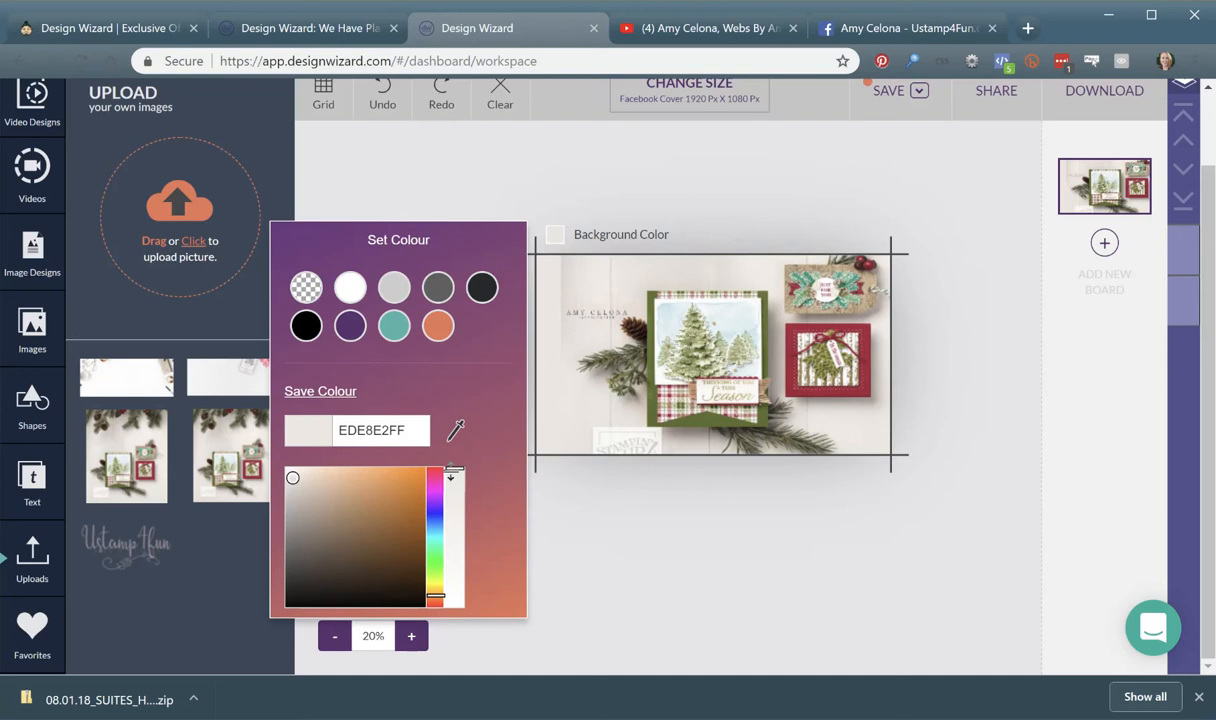
{"action": "mouse_move", "coordinate": [452, 475]}
{"action": "left_mouse_down"}
{"action": "mouse_move", "coordinate": [450, 516]}
{"action": "mouse_move", "coordinate": [454, 467]}
{"action": "left_mouse_up"}
{"action": "left_click", "coordinate": [640, 200]}
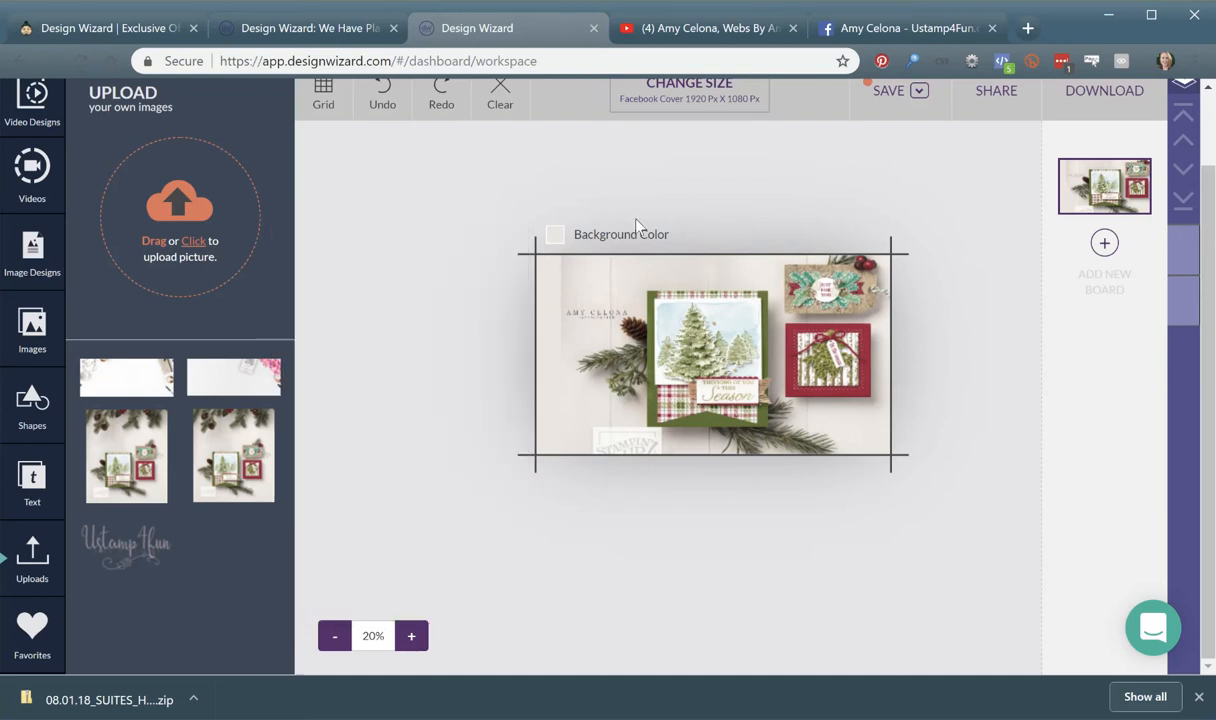
- Move the background photo back to the canvas's left edge and place the logo on the pale area beside the tree card
{"action": "left_click", "coordinate": [585, 318]}
{"action": "left_click_drag", "start_coordinate": [608, 347], "coordinate": [594, 354]}
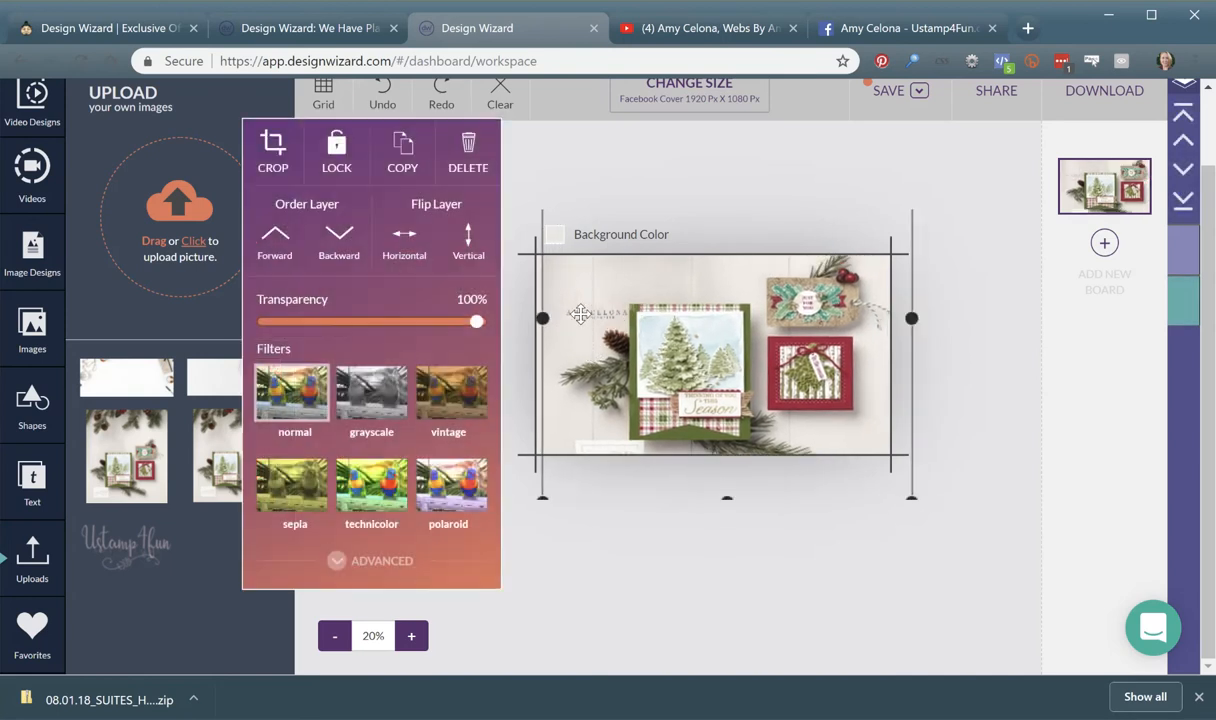
{"action": "left_click_drag", "start_coordinate": [580, 303], "coordinate": [580, 314]}
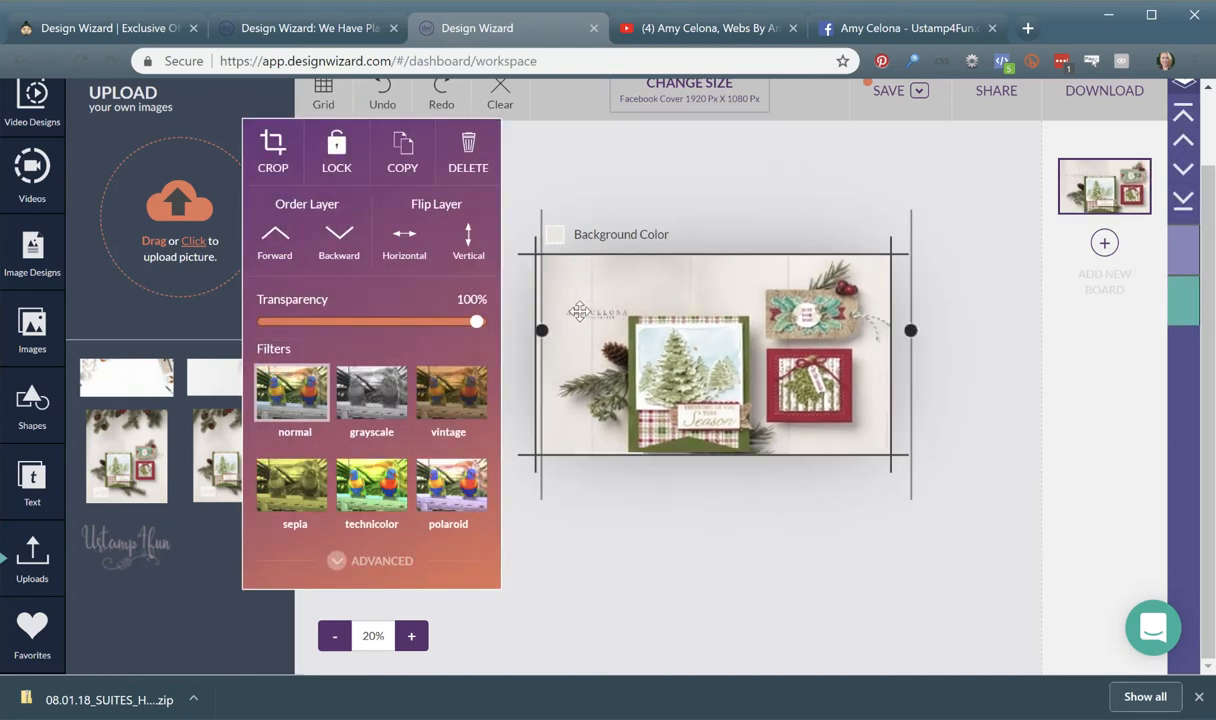
{"action": "left_click", "coordinate": [595, 311]}
{"action": "left_click_drag", "start_coordinate": [596, 311], "coordinate": [606, 308]}
{"action": "left_click", "coordinate": [562, 365]}
{"action": "left_click_drag", "start_coordinate": [562, 365], "coordinate": [577, 311]}
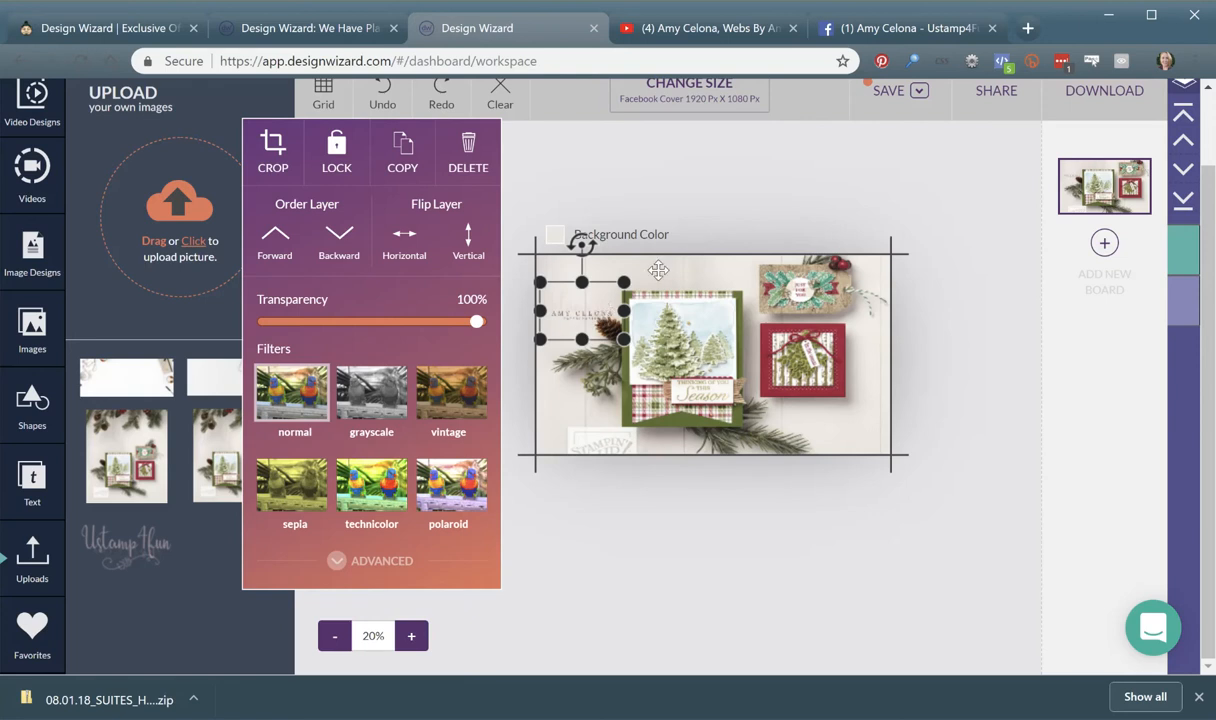
{"action": "left_click", "coordinate": [650, 197]}
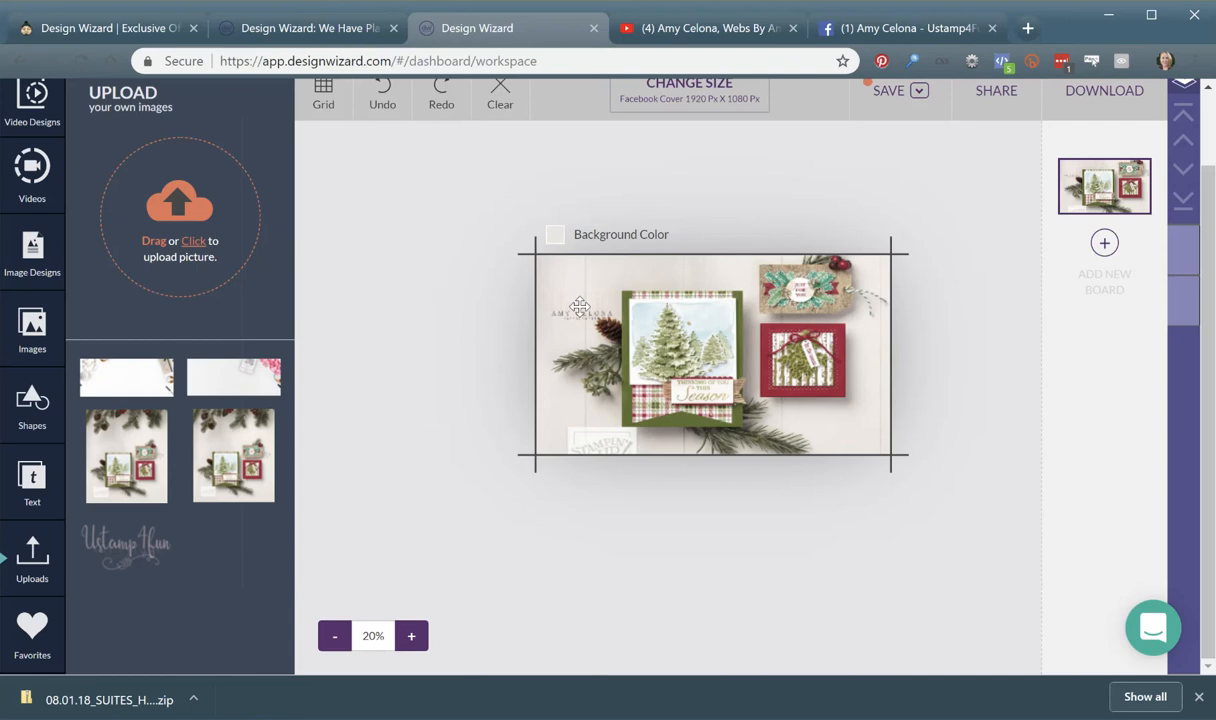
{"action": "left_click", "coordinate": [580, 306]}
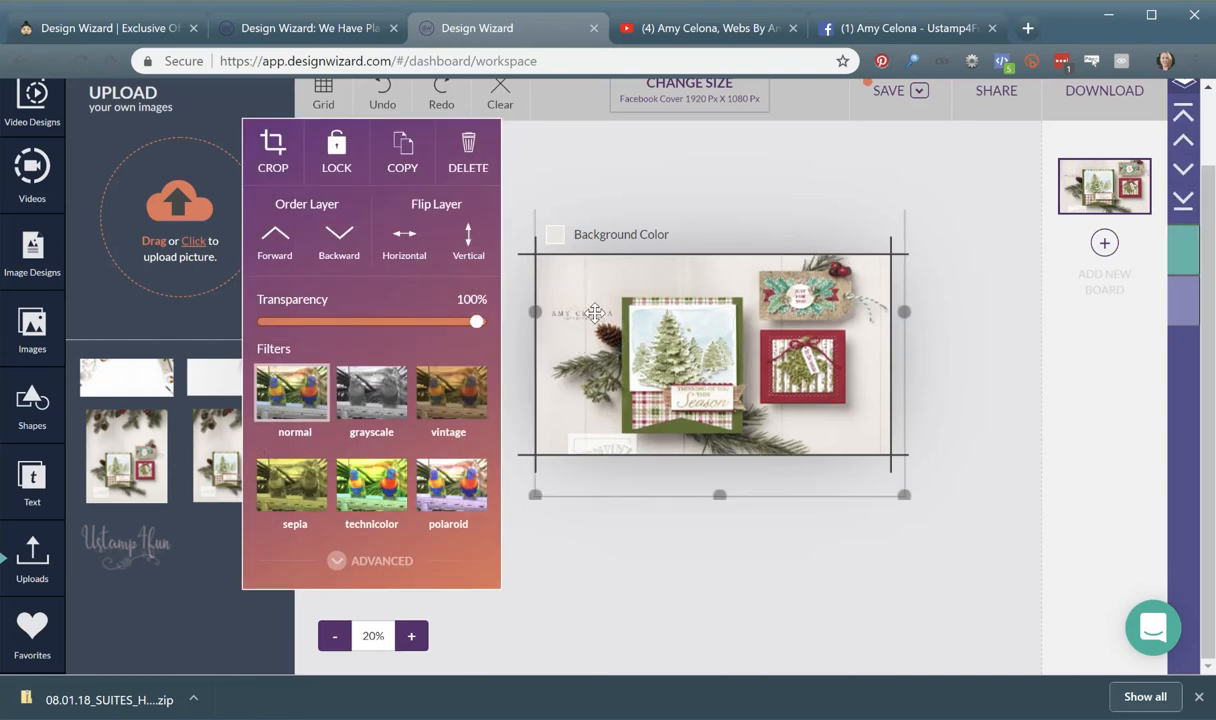
{"action": "left_click", "coordinate": [583, 311]}
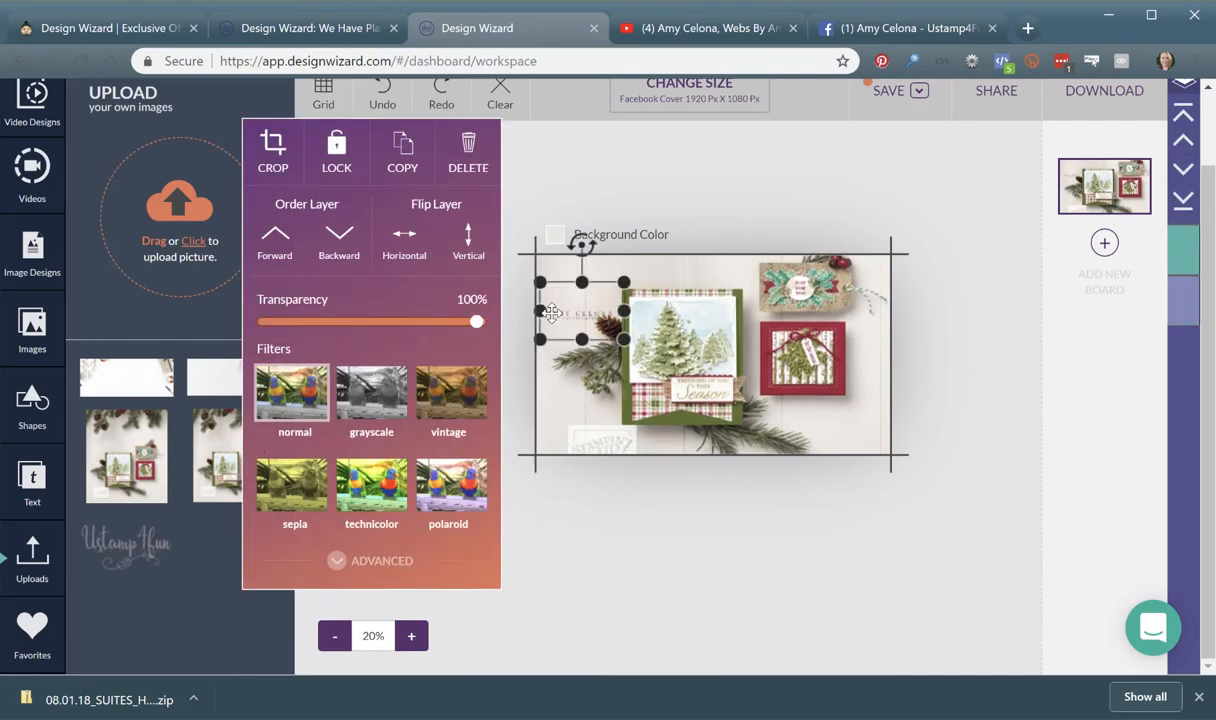
{"action": "left_click", "coordinate": [830, 215]}
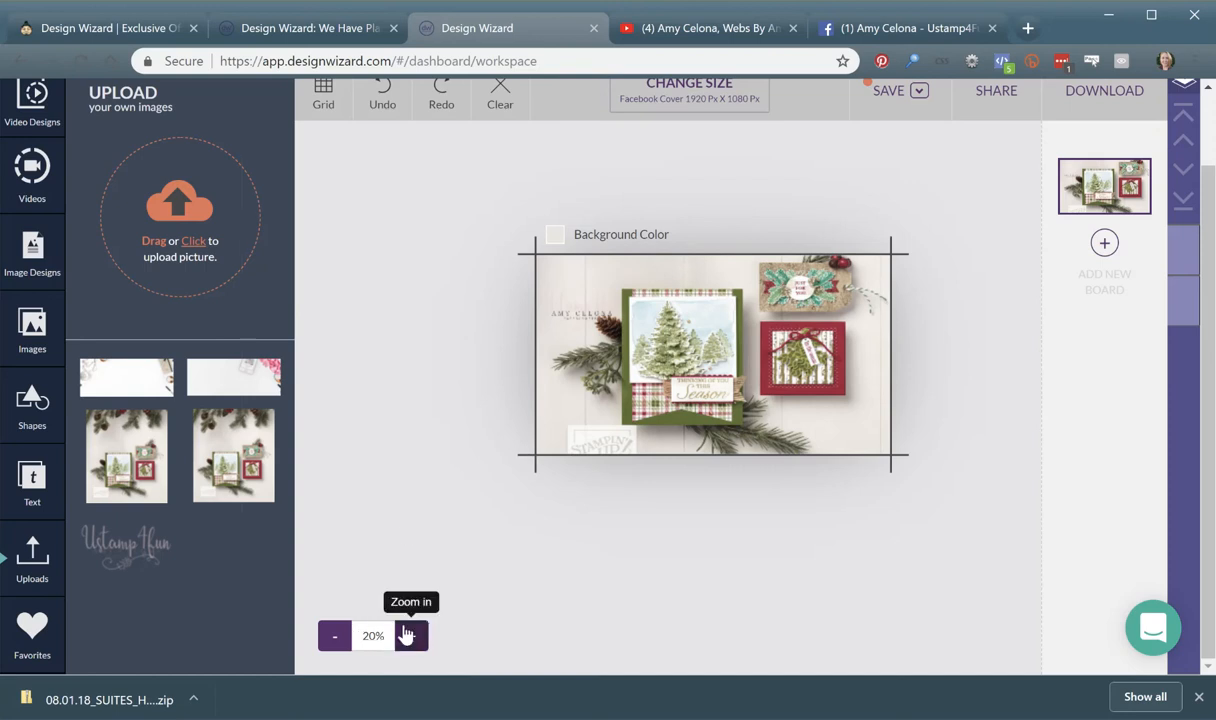
- Examine the logo's legibility over the photo at 50% zoom and return the view to 40%
{"action": "left_click", "coordinate": [406, 636]}
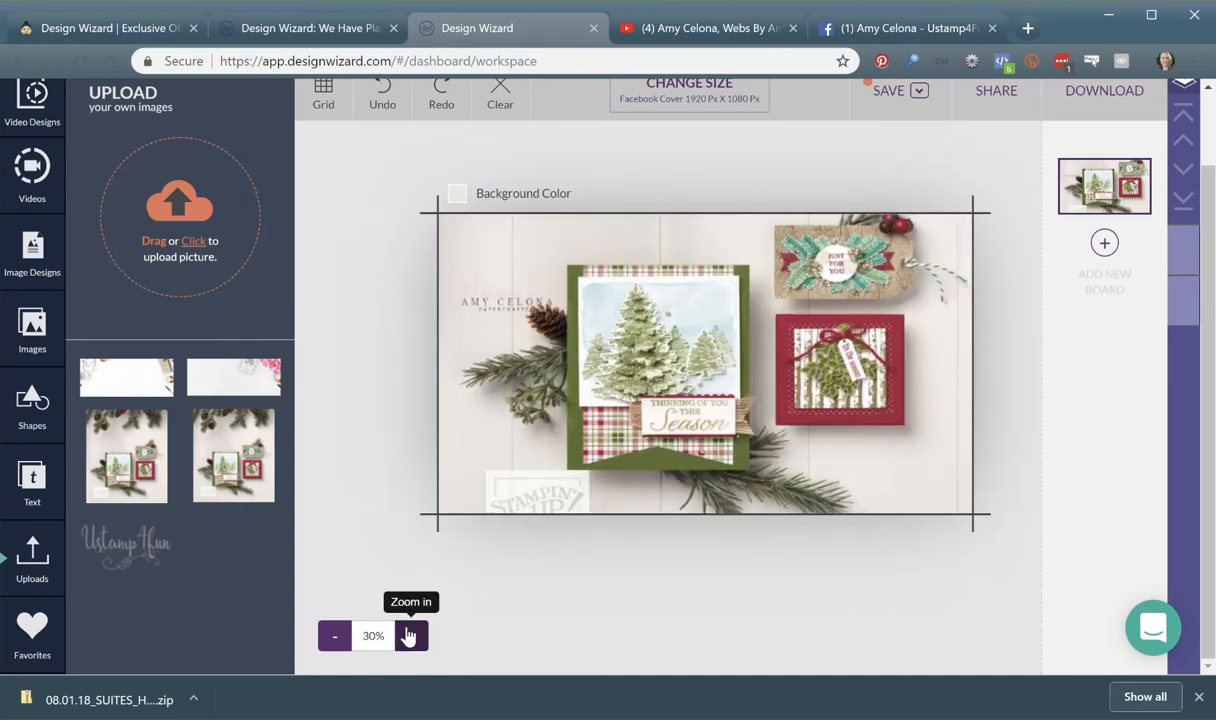
{"action": "left_click", "coordinate": [408, 636]}
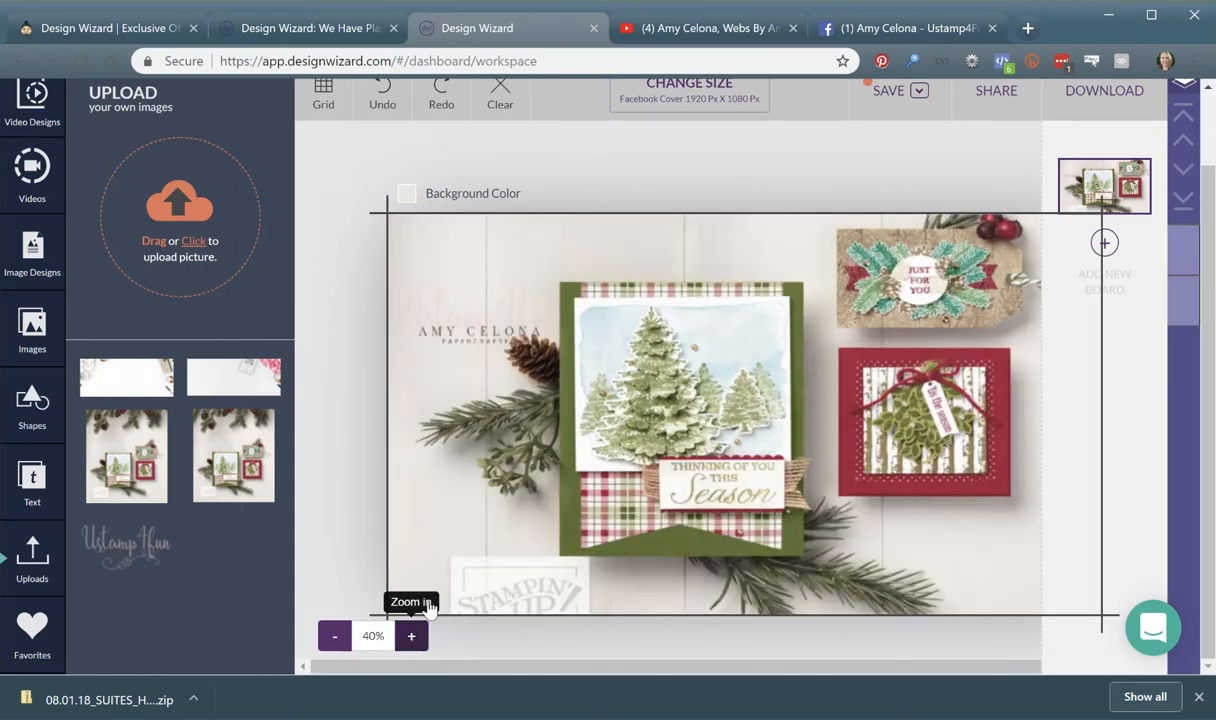
{"action": "left_click", "coordinate": [411, 637]}
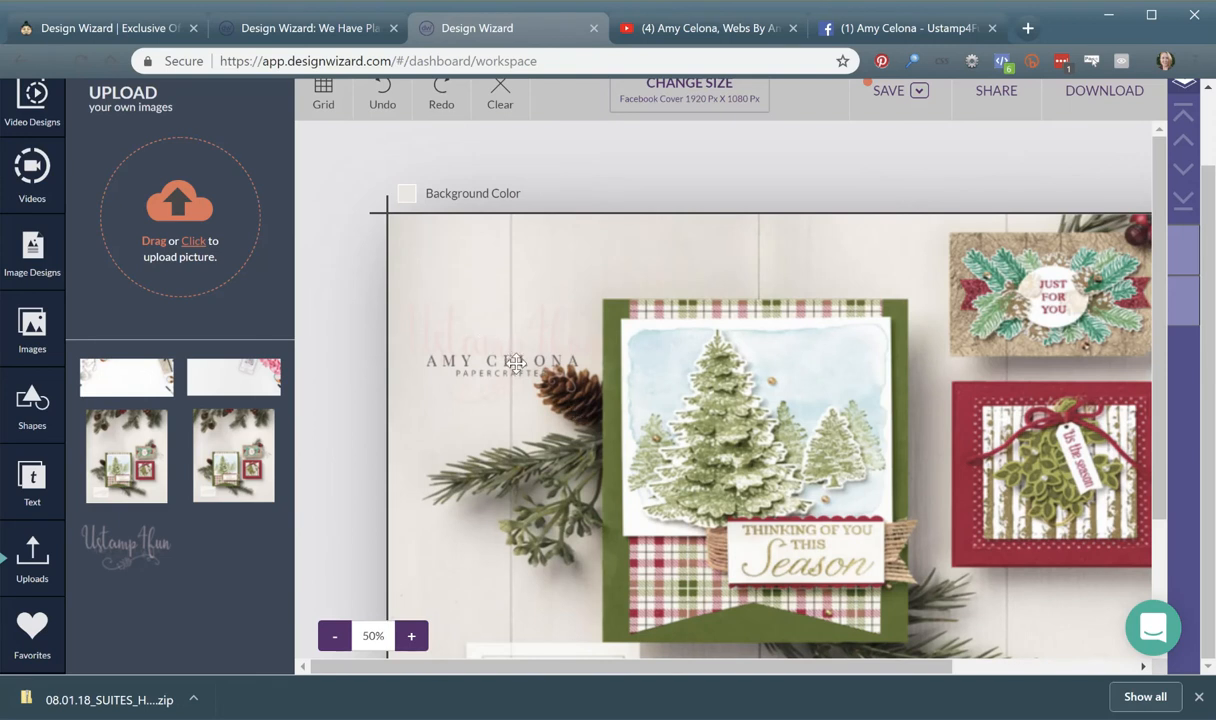
{"action": "left_click_drag", "start_coordinate": [515, 365], "coordinate": [514, 364]}
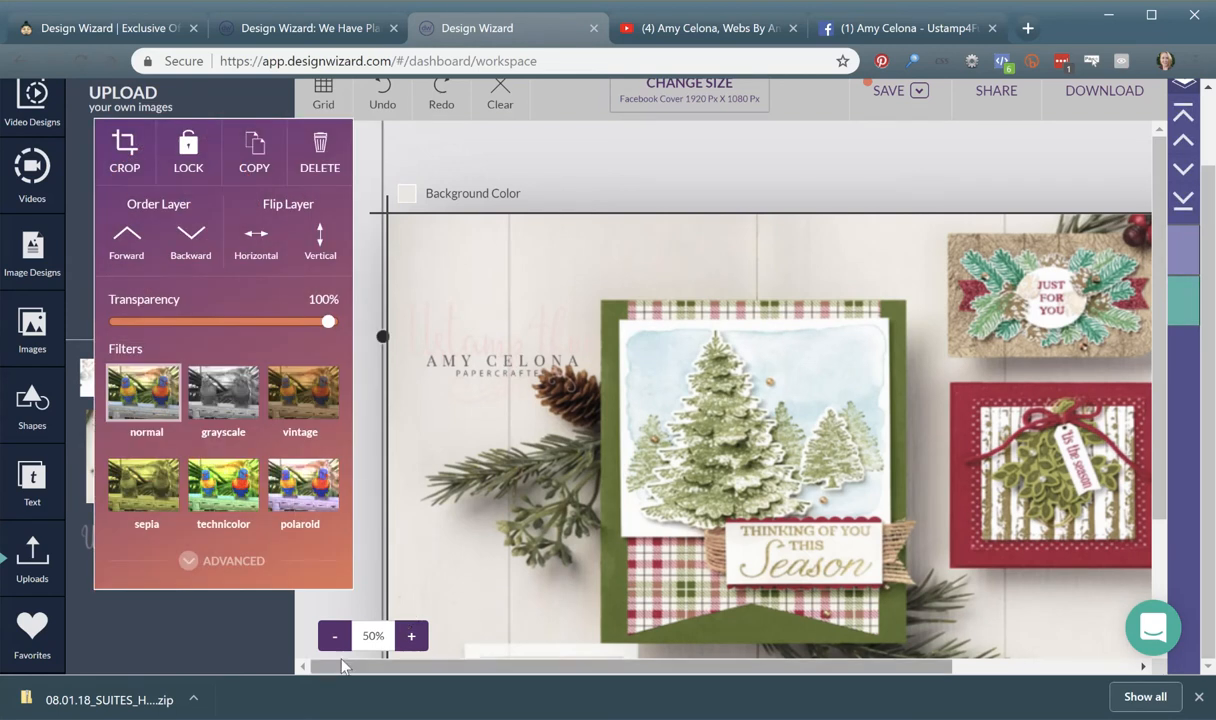
{"action": "left_click", "coordinate": [336, 640]}
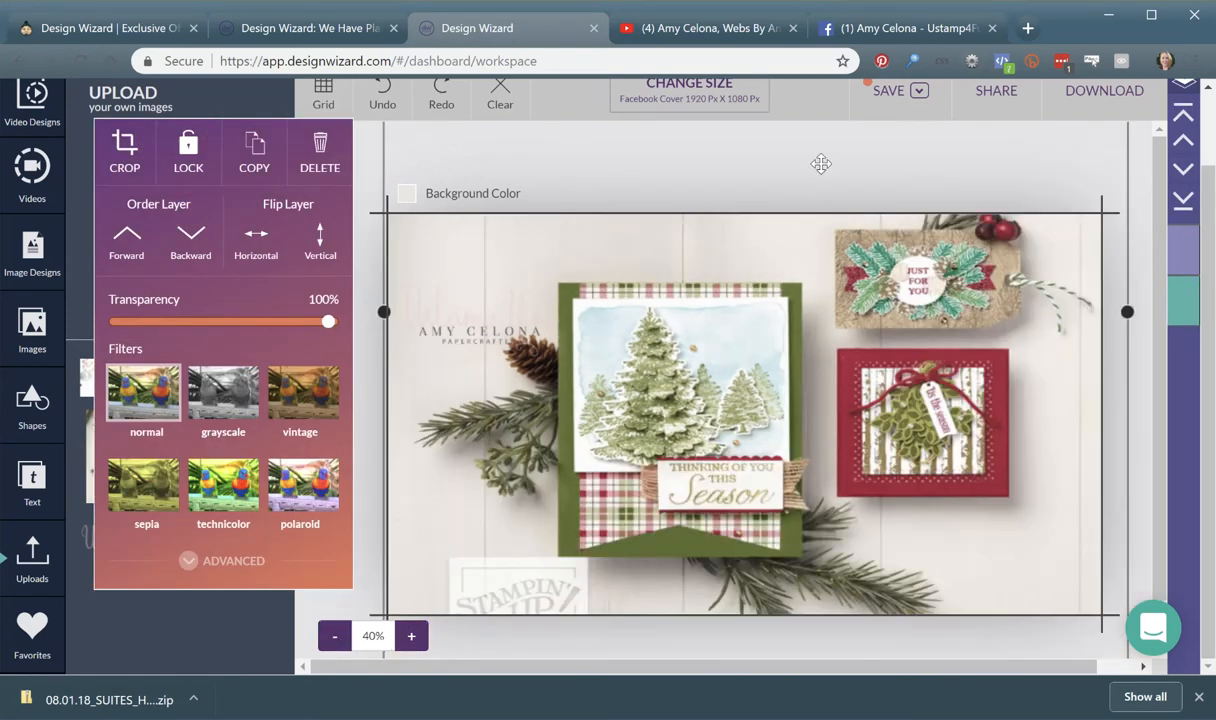
- Download the finished Facebook cover as a JPG and save it to the Desktop as FB Cover
{"action": "left_click", "coordinate": [1105, 92]}
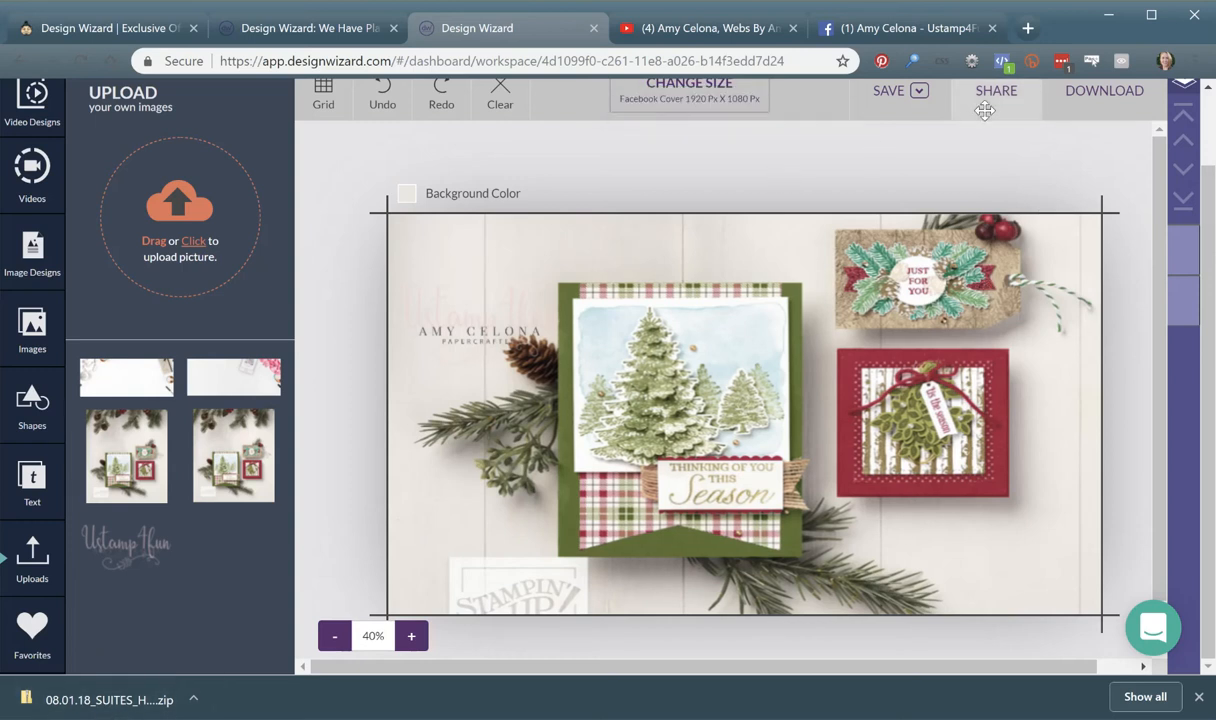
{"action": "left_click", "coordinate": [1105, 92]}
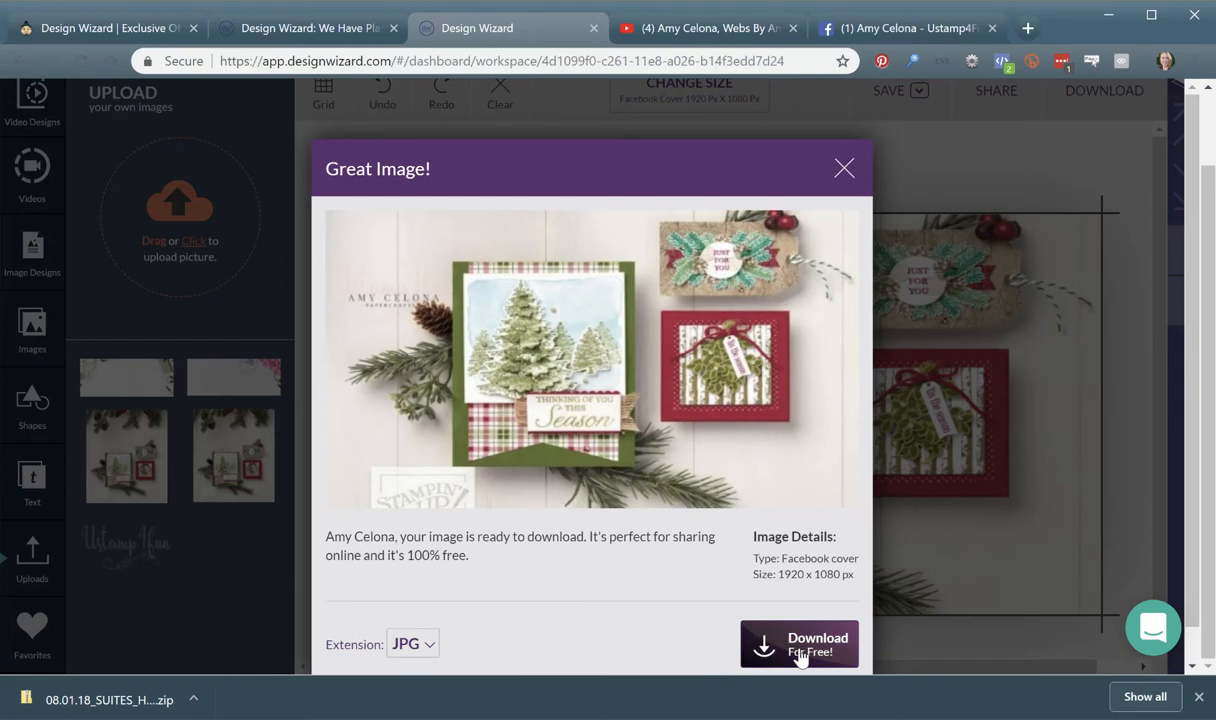
{"action": "left_click", "coordinate": [800, 645]}
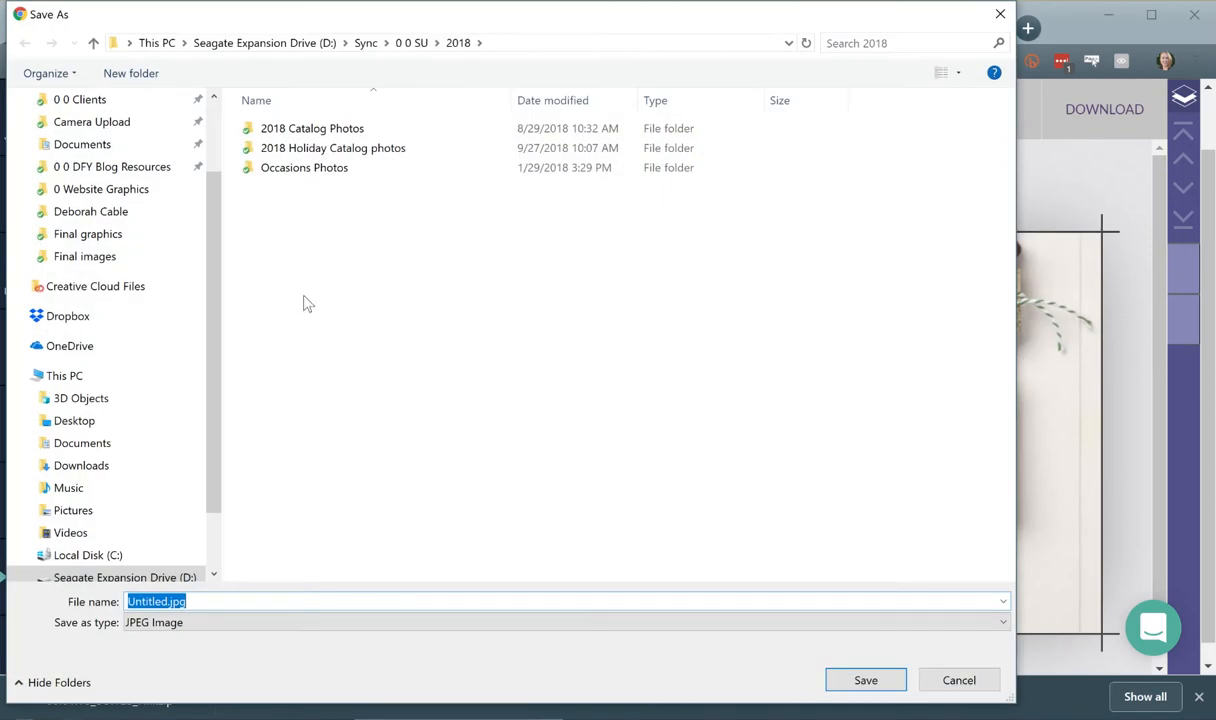
{"action": "type", "text": "FB Cover"}
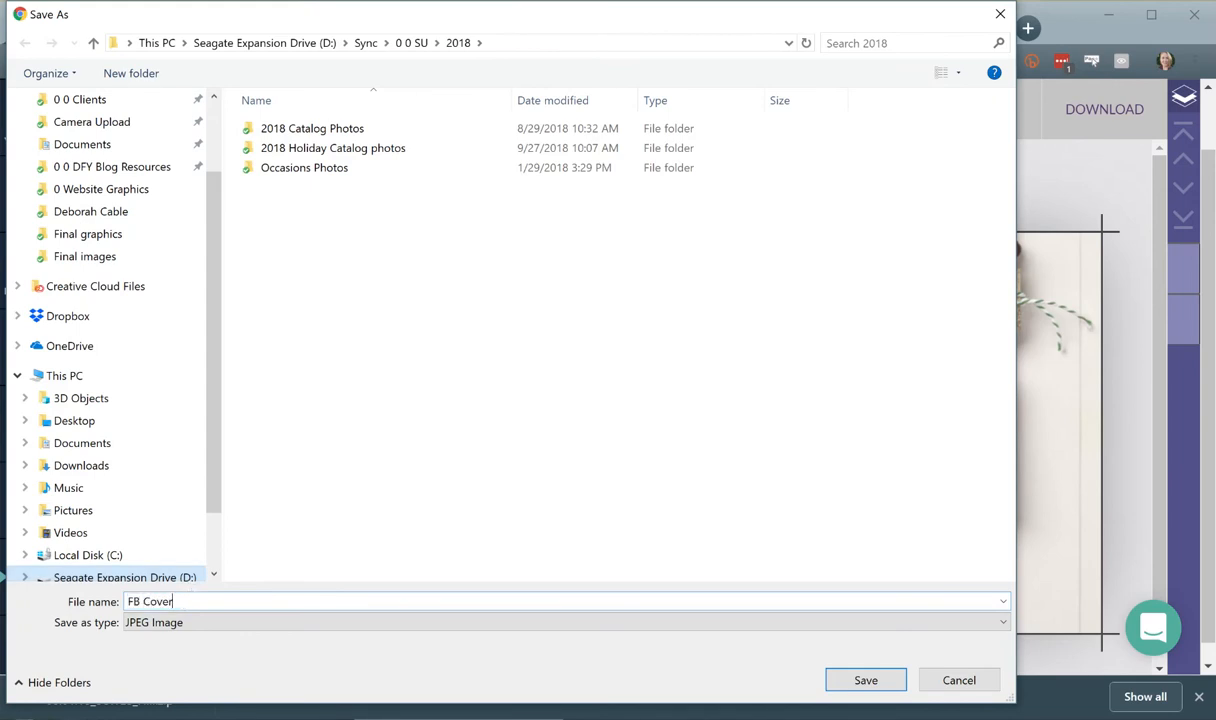
{"action": "scroll", "coordinate": [200, 170], "scroll_direction": "up", "scroll_amount": 2}
{"action": "type", "text": "Cover"}
{"action": "left_click", "coordinate": [76, 136]}
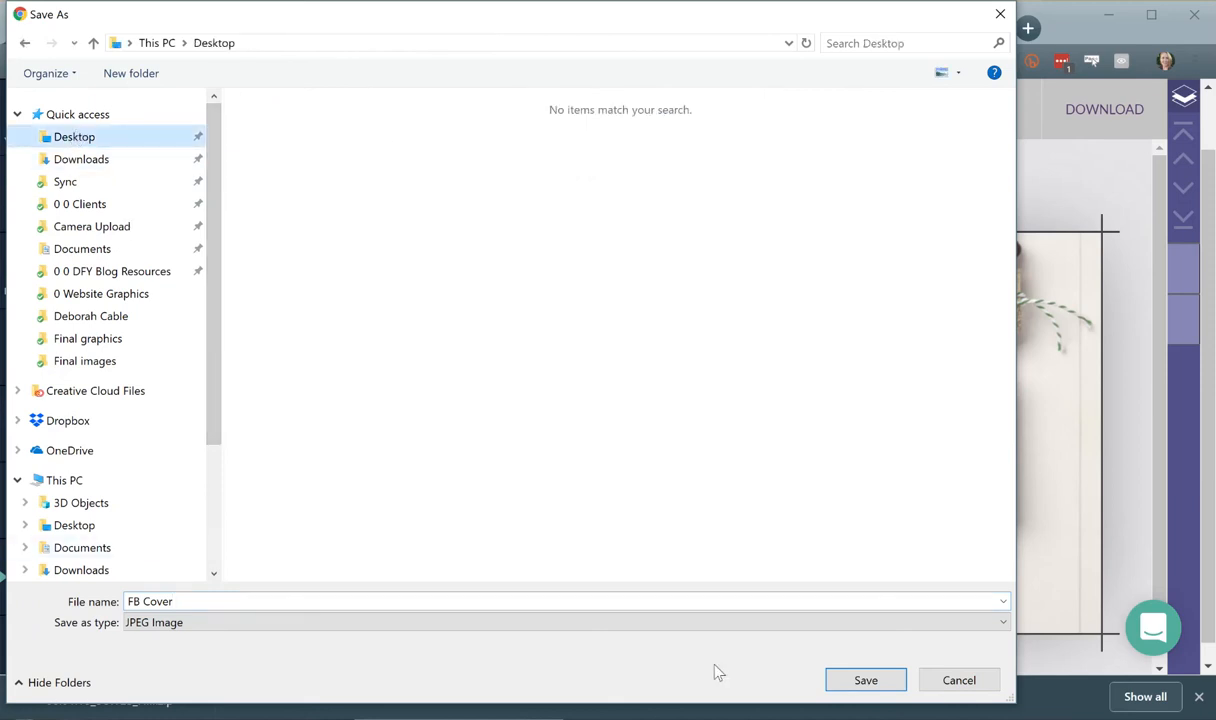
{"action": "left_click", "coordinate": [864, 681]}
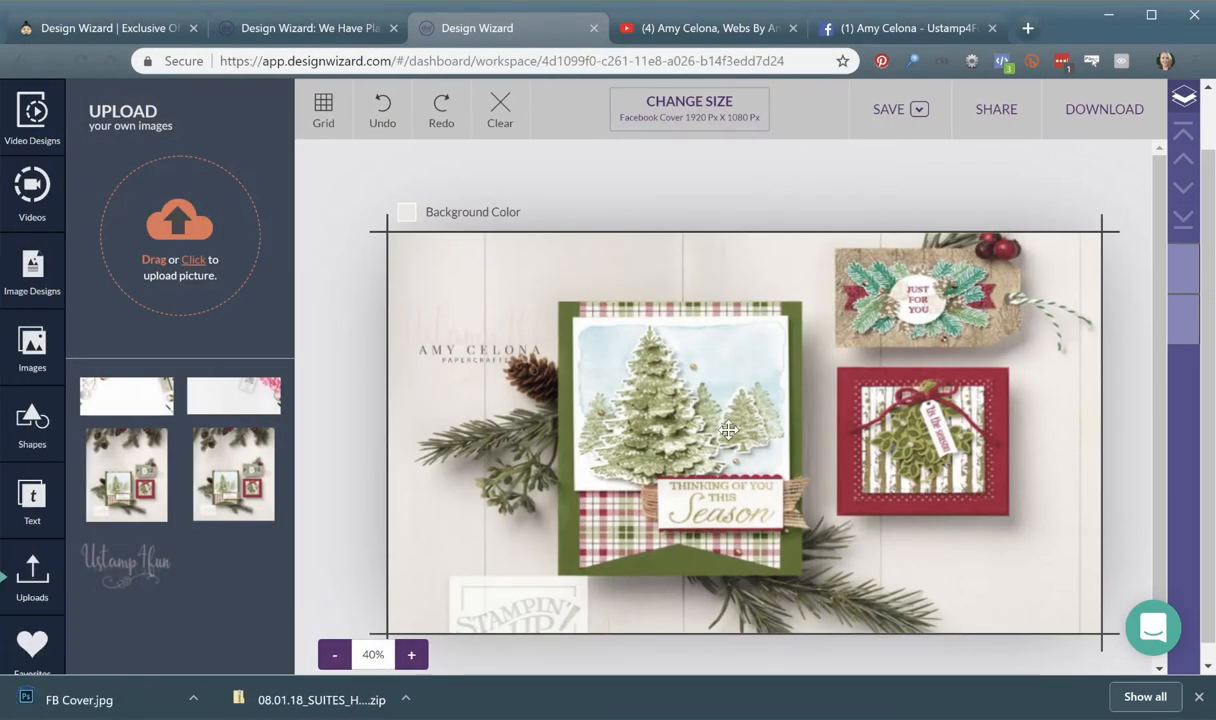
- Switch to the Facebook page and replace its cover with FB Cover from the Desktop, shifting the image down before saving
{"action": "left_click", "coordinate": [873, 30]}
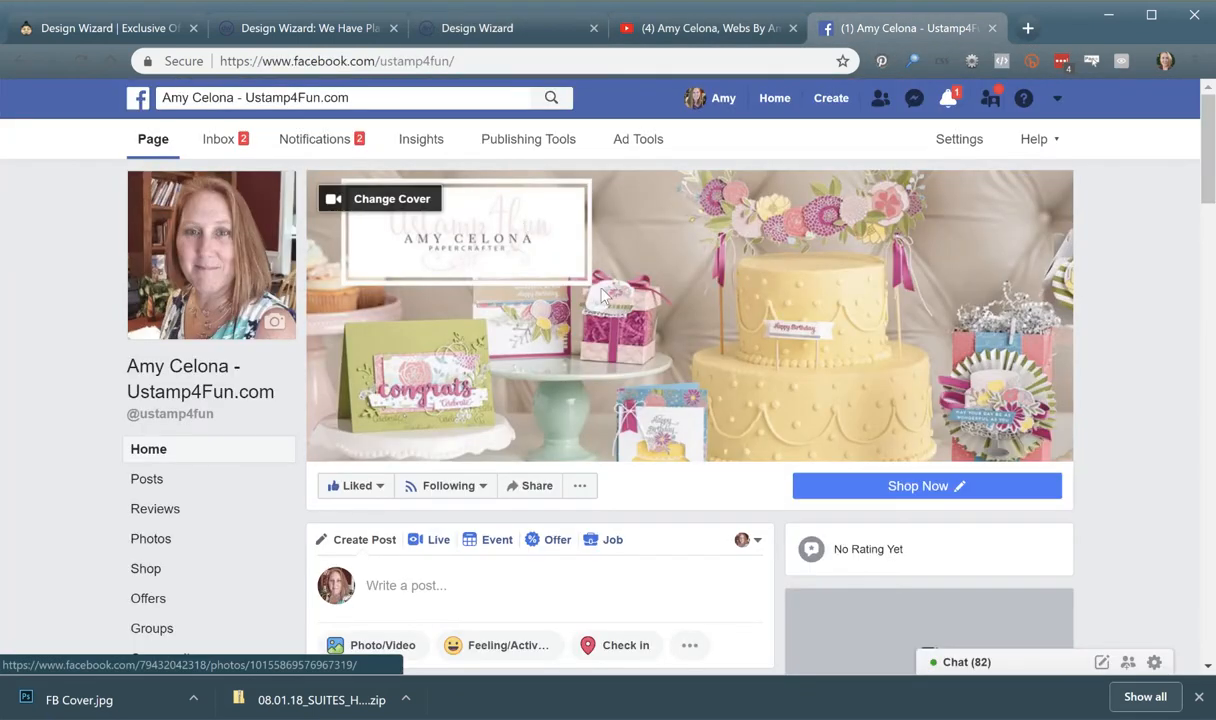
{"action": "left_click", "coordinate": [382, 199]}
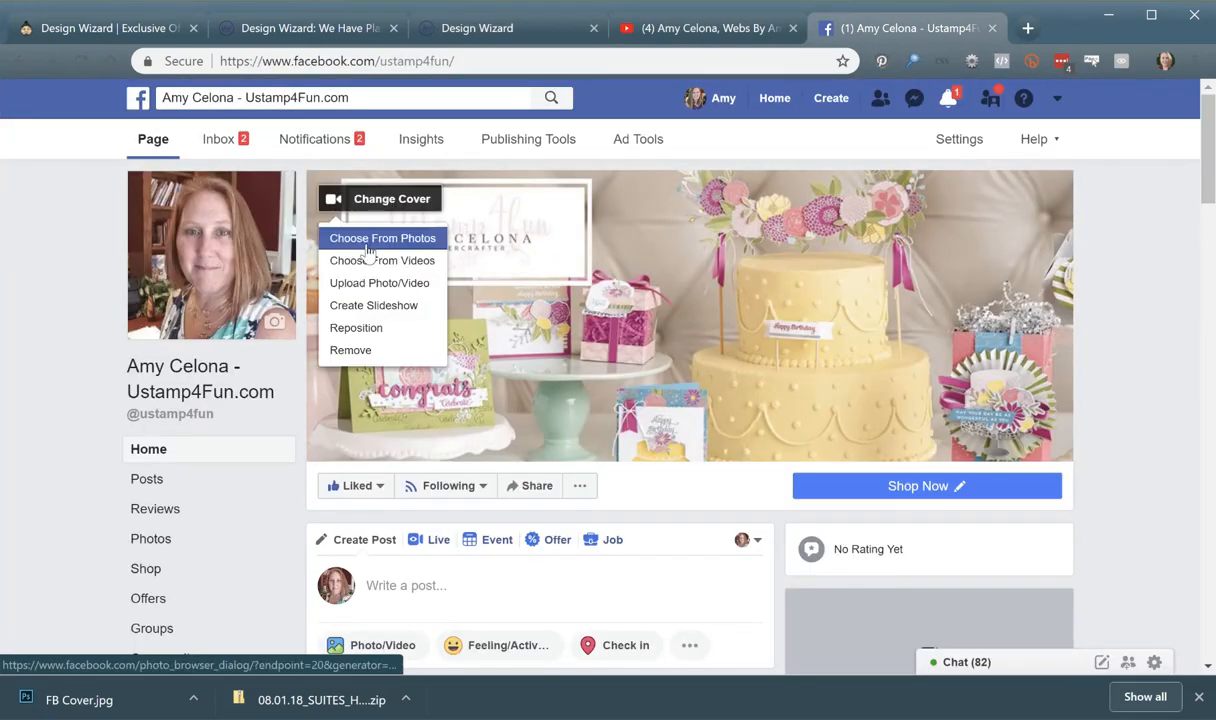
{"action": "left_click", "coordinate": [367, 285]}
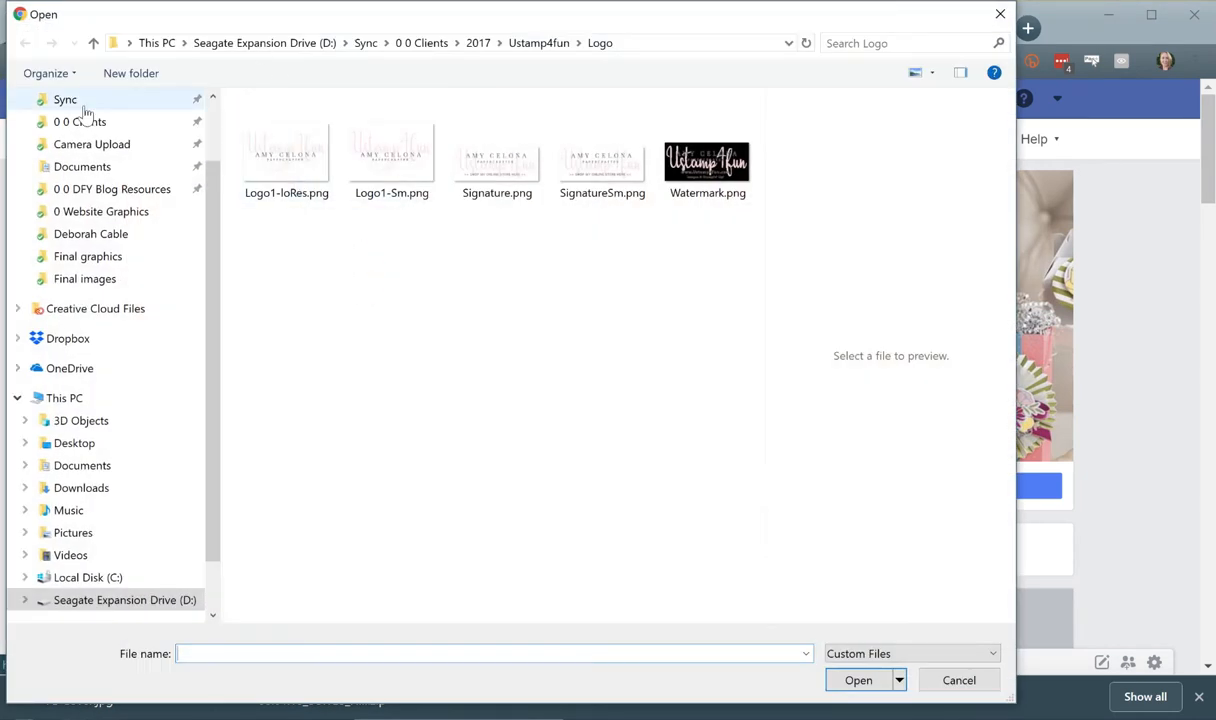
{"action": "scroll", "coordinate": [85, 113], "scroll_direction": "up", "scroll_amount": 2}
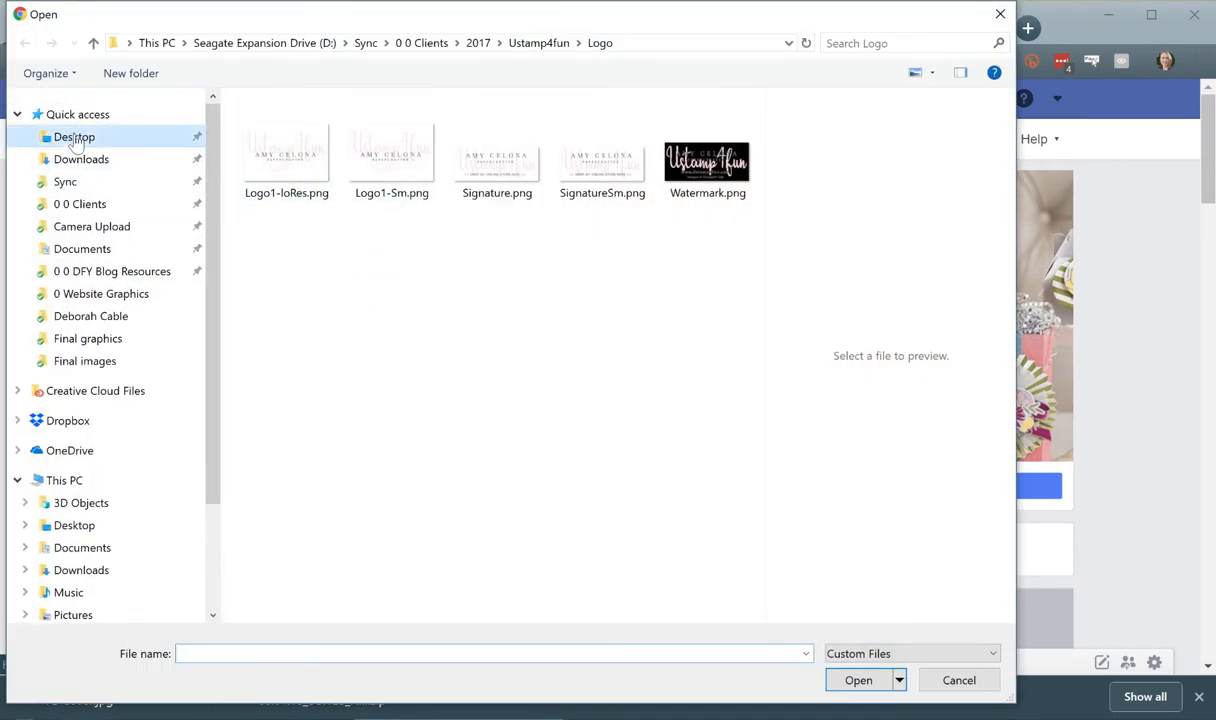
{"action": "left_click", "coordinate": [75, 138]}
{"action": "left_click", "coordinate": [287, 150]}
{"action": "left_click", "coordinate": [858, 680]}
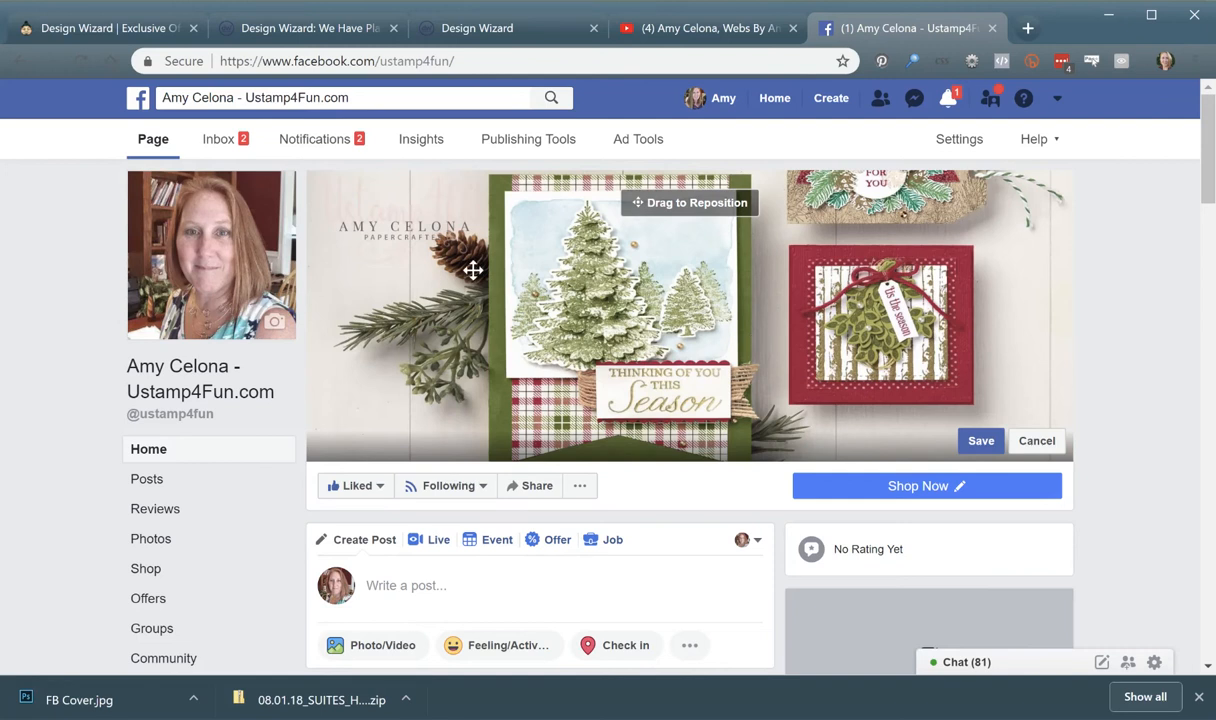
{"action": "left_click_drag", "start_coordinate": [595, 240], "coordinate": [608, 308]}
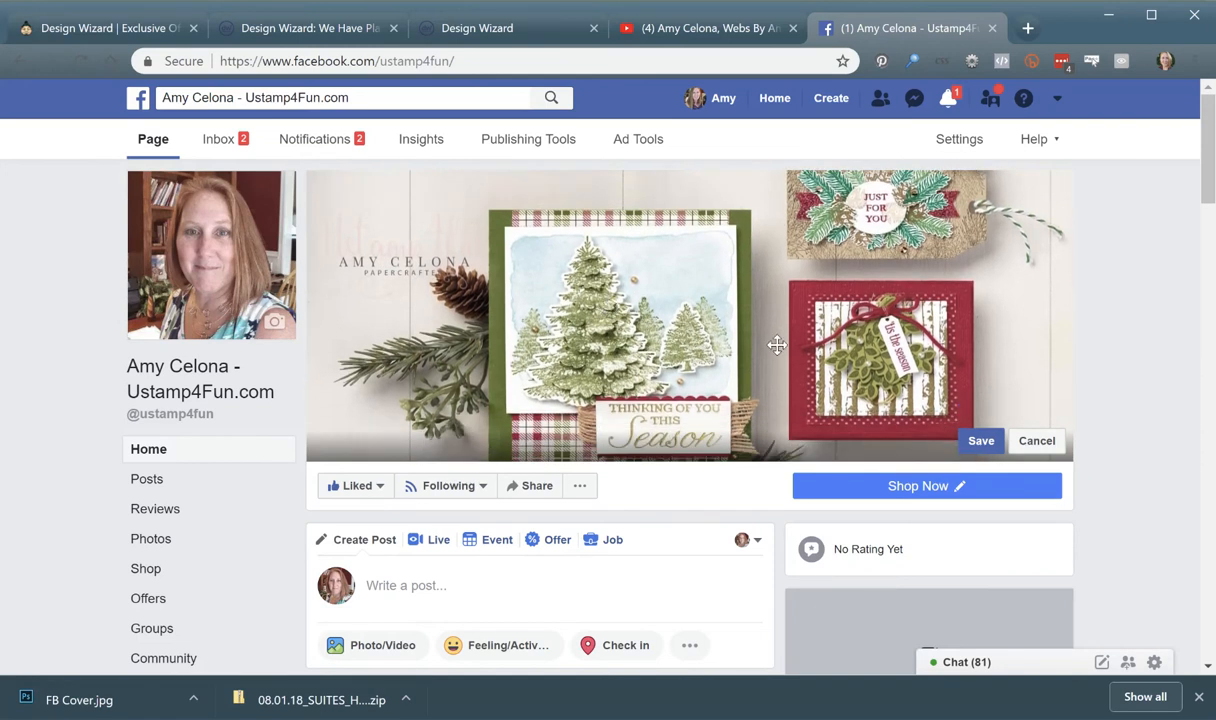
{"action": "left_click", "coordinate": [980, 441]}
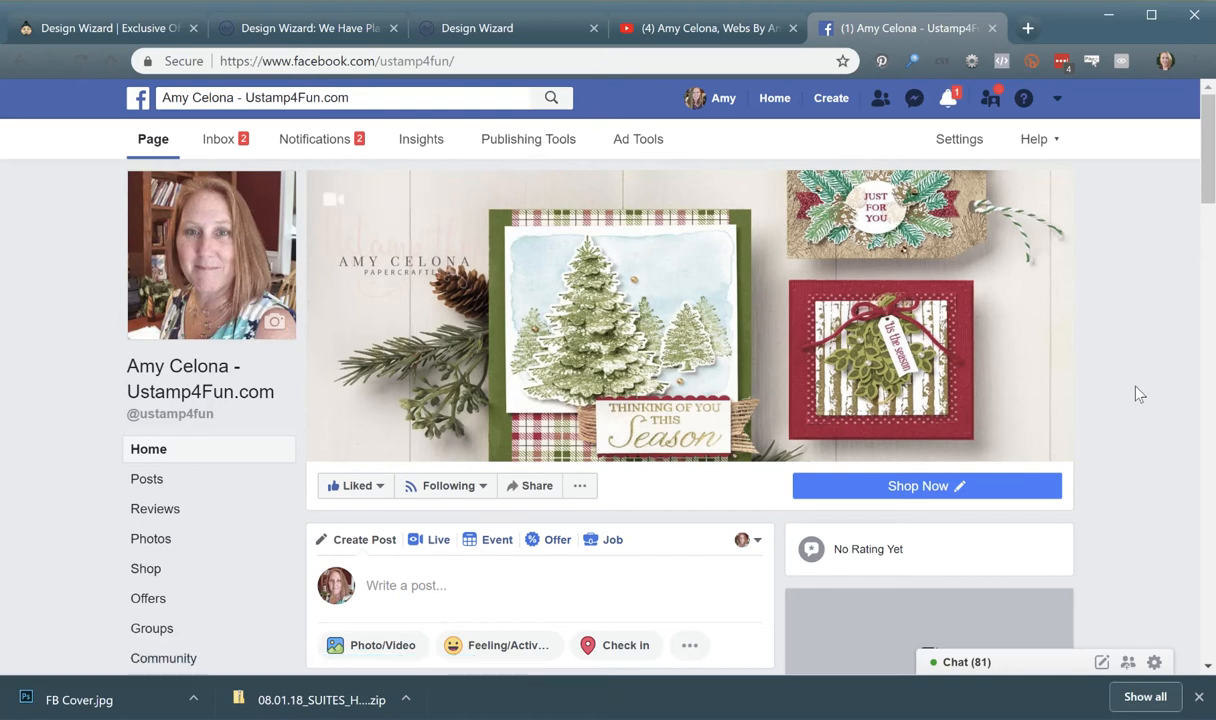
- Reload the Facebook page and look through it for the post announcing the updated cover photo
{"action": "scroll", "coordinate": [1140, 393], "scroll_direction": "down", "scroll_amount": 3}
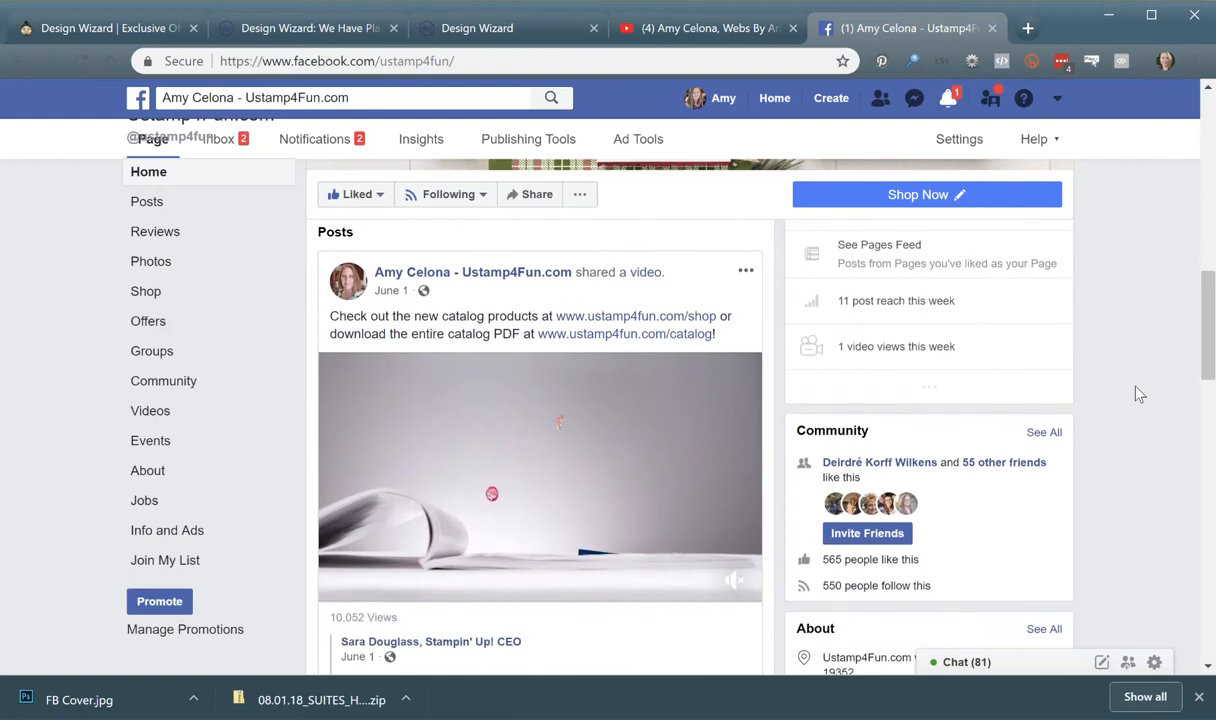
{"action": "scroll", "coordinate": [1140, 393], "scroll_direction": "up", "scroll_amount": 5}
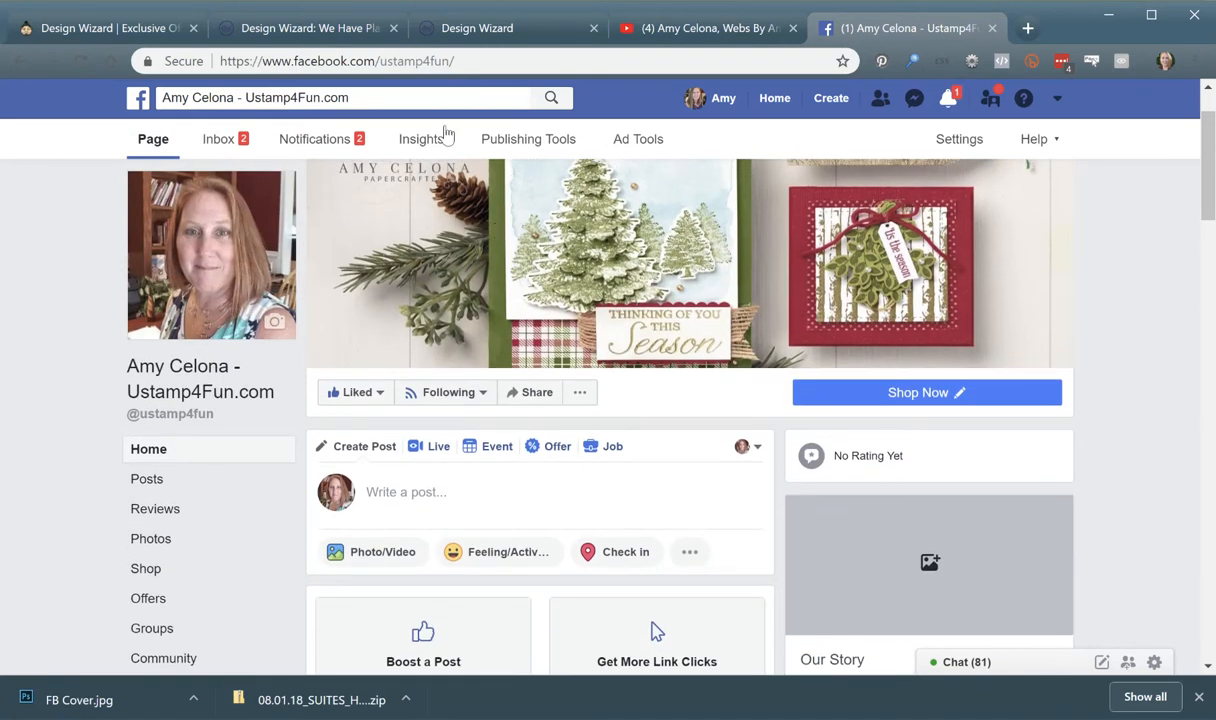
{"action": "left_click", "coordinate": [418, 61]}
{"action": "key", "text": "Return"}
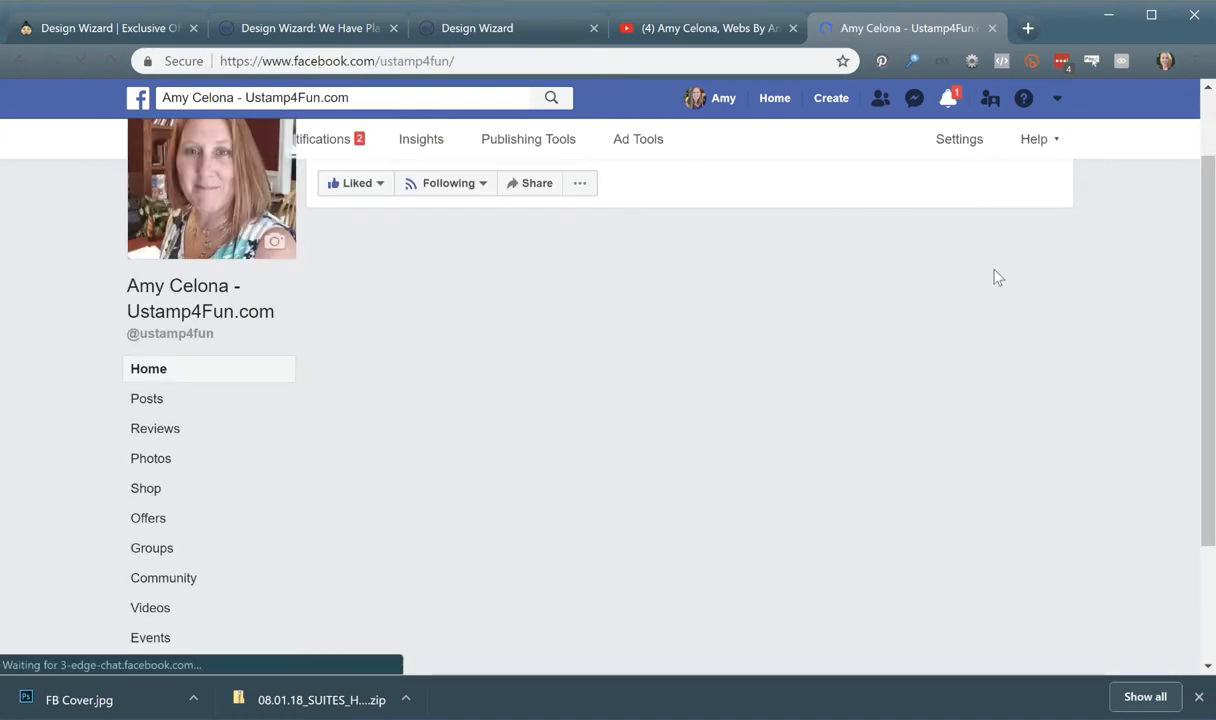
{"action": "scroll", "coordinate": [1136, 312], "scroll_direction": "down", "scroll_amount": 3}
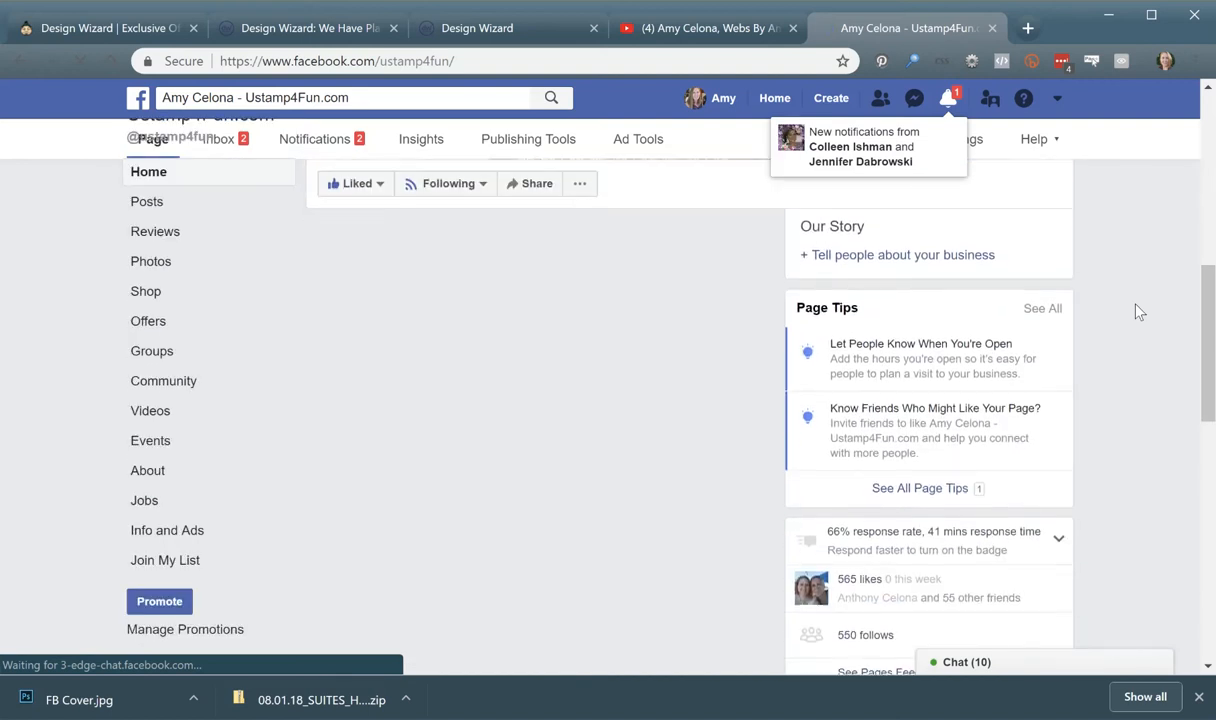
{"action": "scroll", "coordinate": [670, 467], "scroll_direction": "down", "scroll_amount": 3}
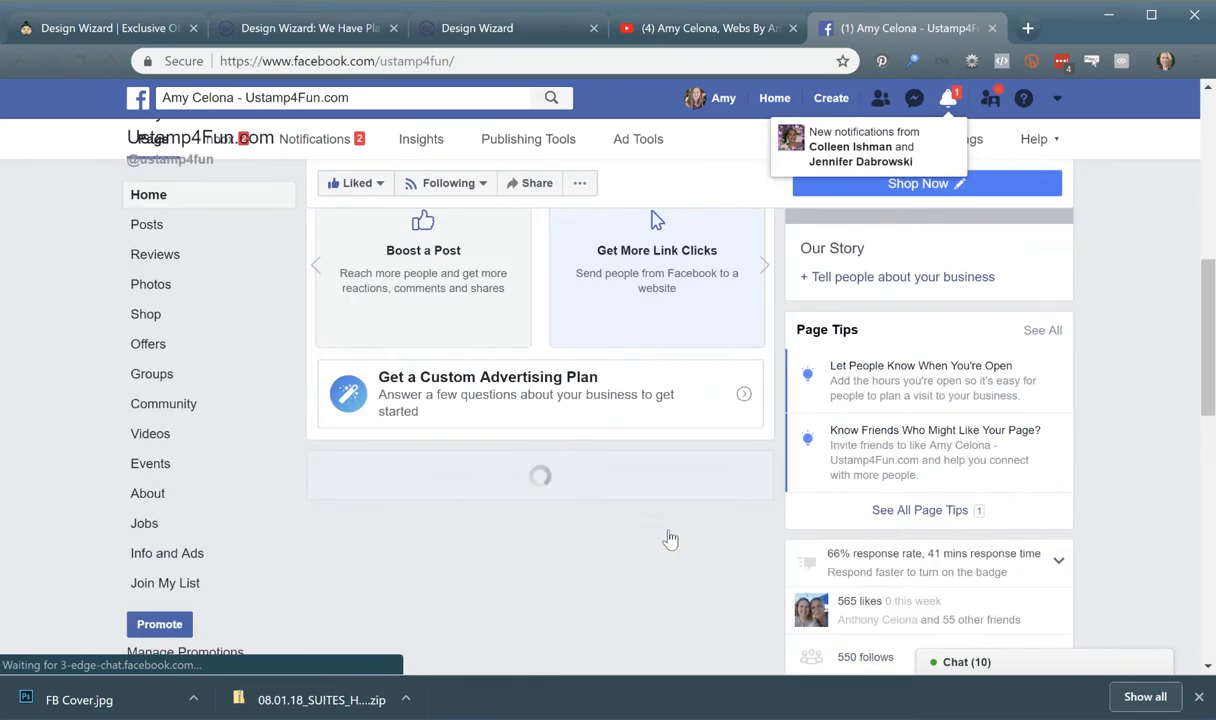
{"action": "scroll", "coordinate": [670, 539], "scroll_direction": "down", "scroll_amount": 1}
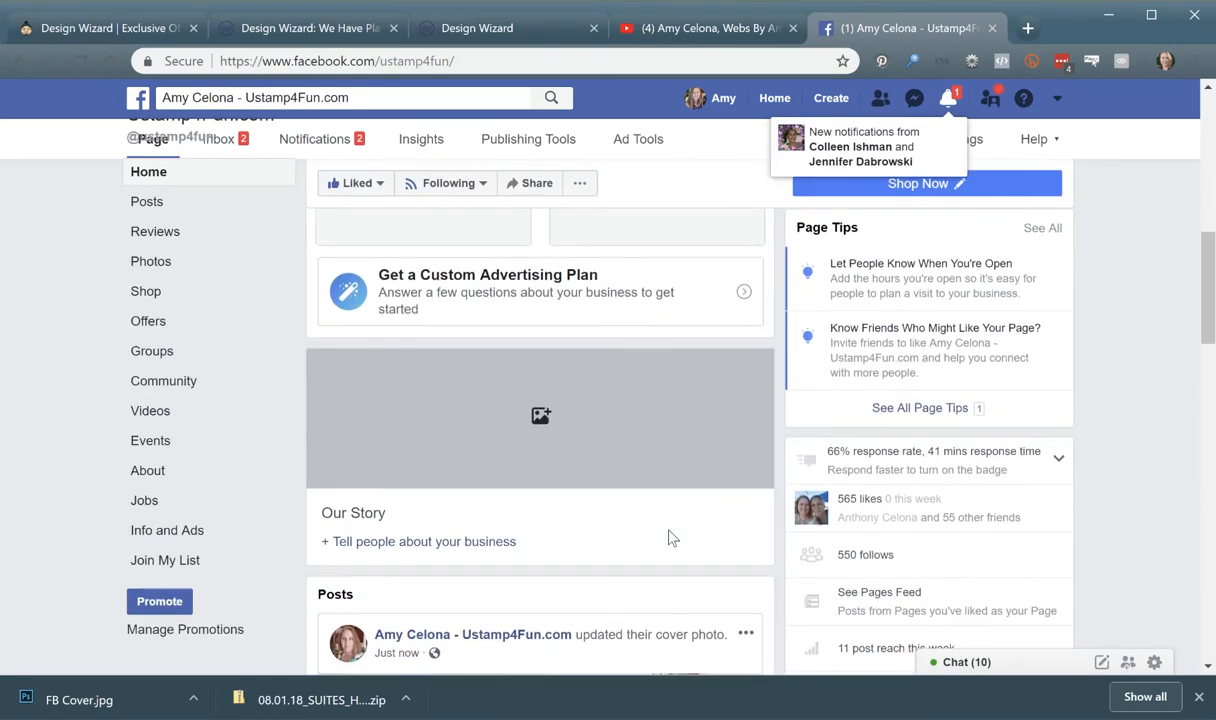
{"action": "scroll", "coordinate": [672, 538], "scroll_direction": "down", "scroll_amount": 4}
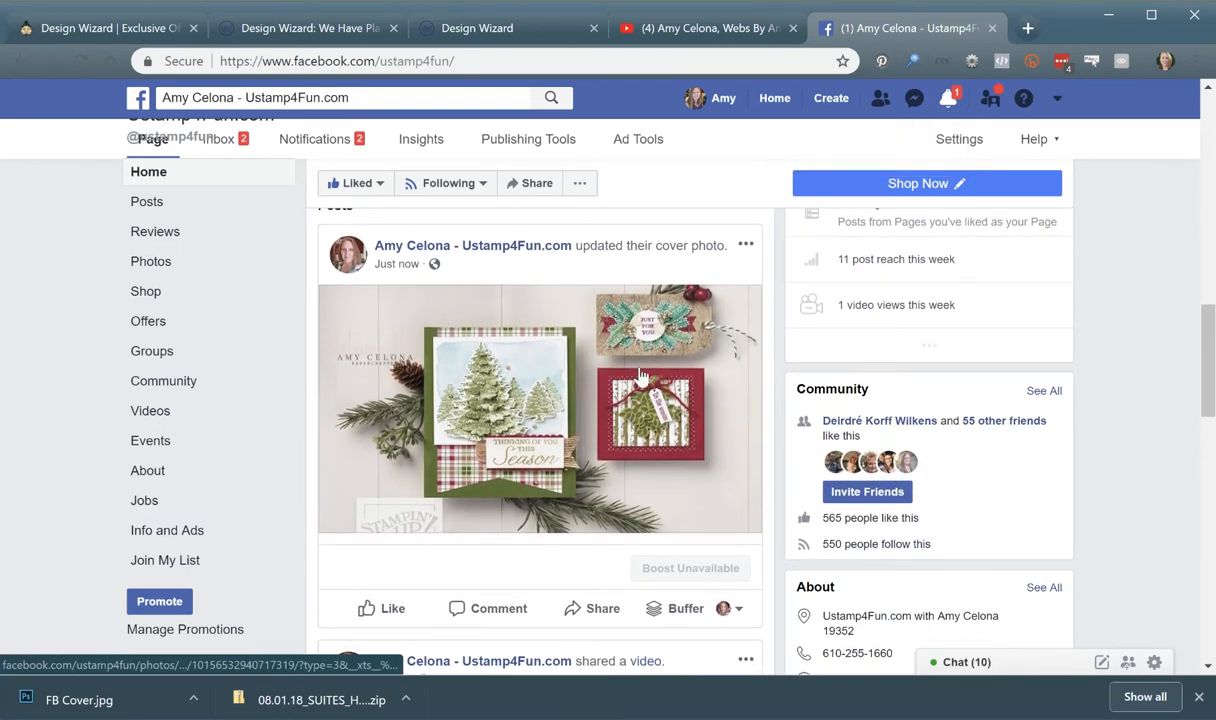
- Open the cover photo post for editing and add the caption "Check out the new 2018 Holiday Catalog!!!" with a new line below
{"action": "scroll", "coordinate": [600, 340], "scroll_direction": "down", "scroll_amount": 1}
{"action": "scroll", "coordinate": [565, 315], "scroll_direction": "up", "scroll_amount": 1}
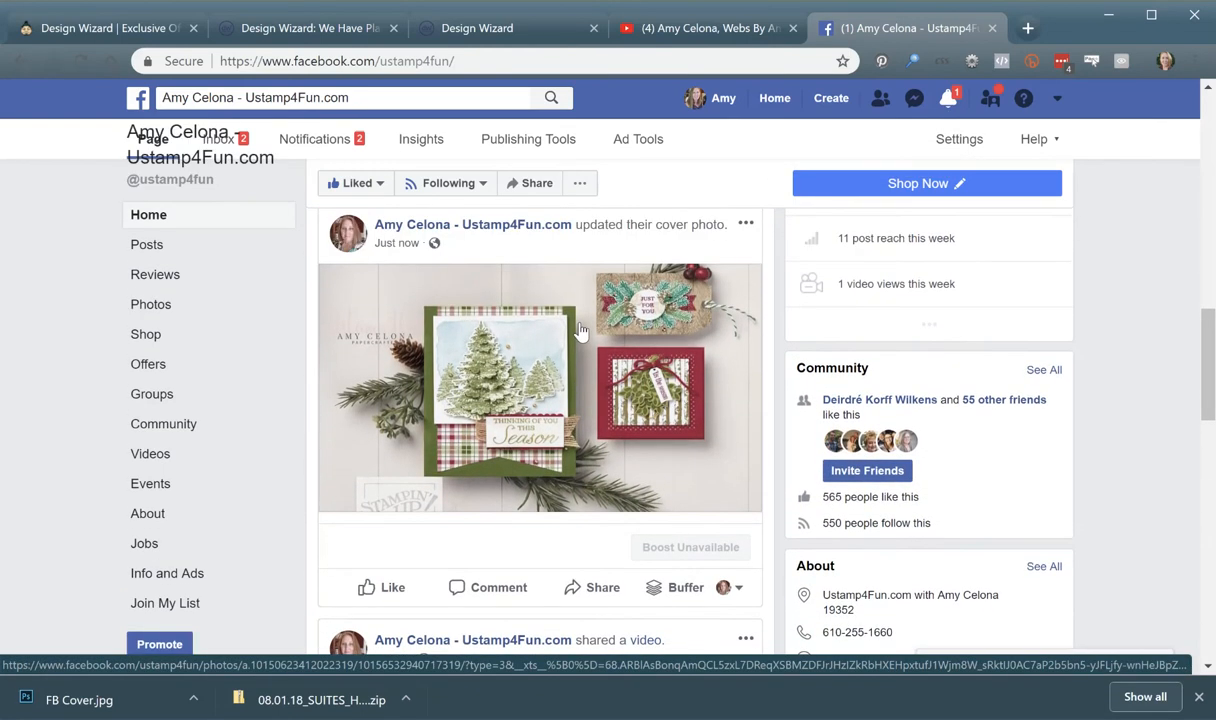
{"action": "scroll", "coordinate": [580, 330], "scroll_direction": "up", "scroll_amount": 1}
{"action": "left_click", "coordinate": [746, 338]}
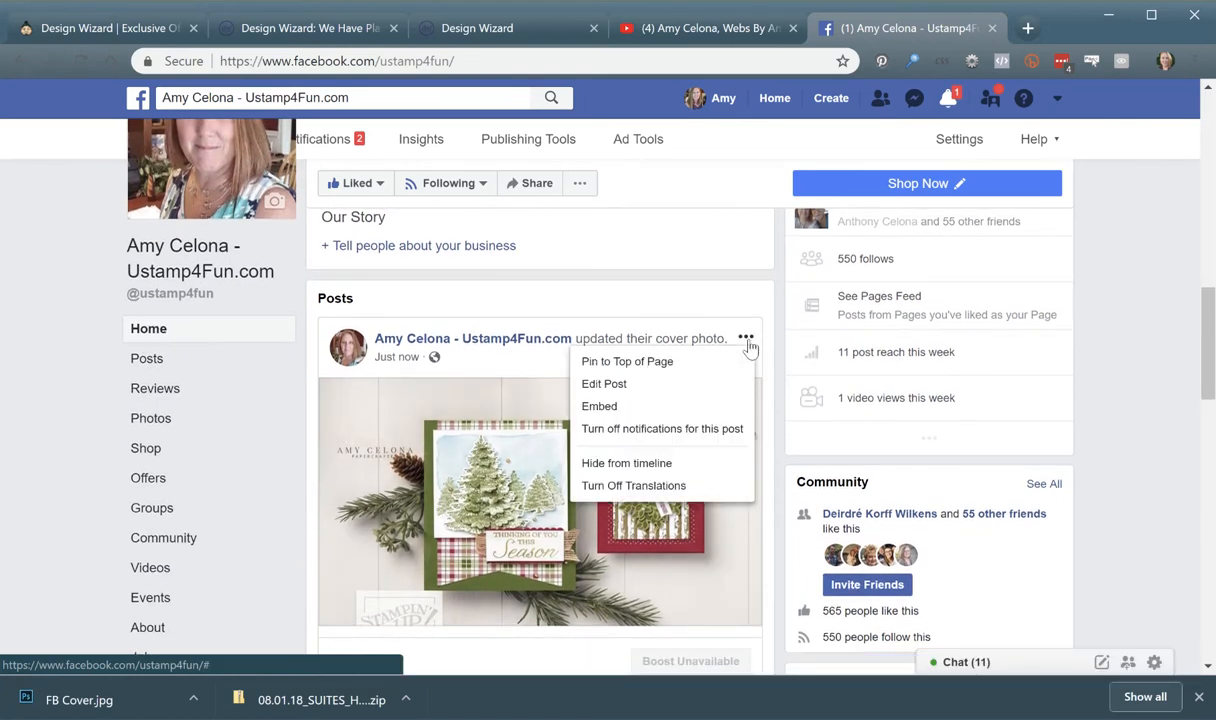
{"action": "left_click", "coordinate": [620, 383]}
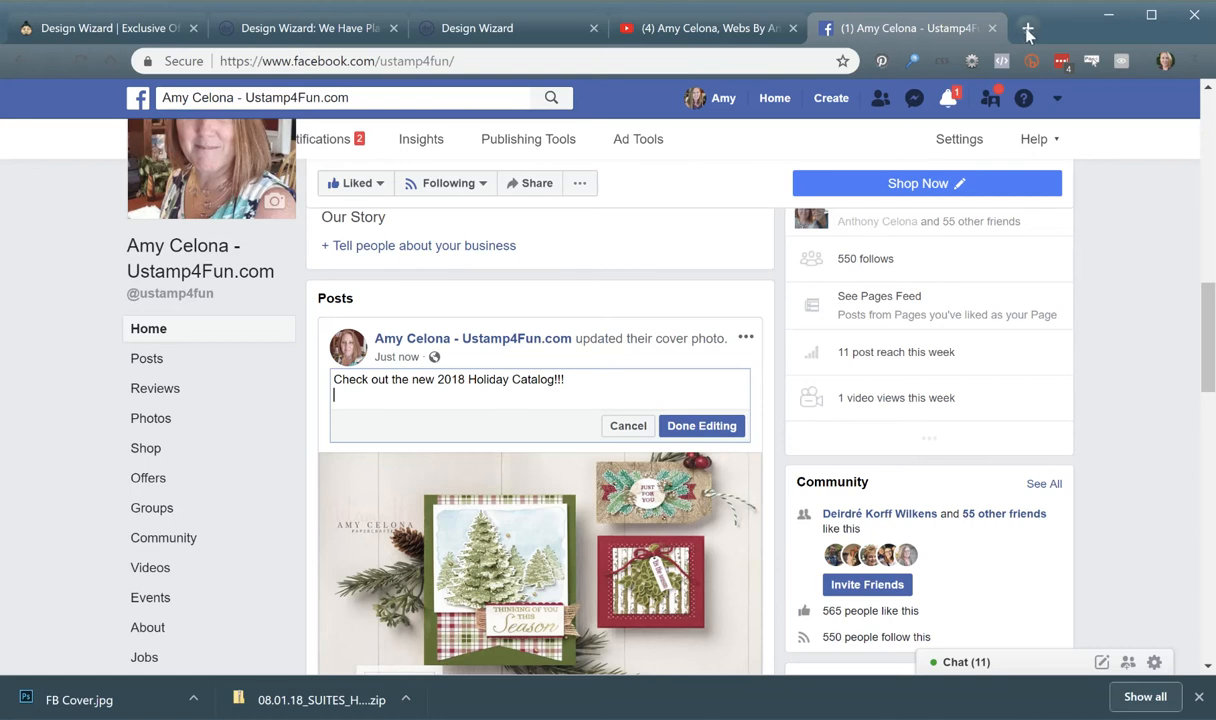
- Open stampinup.com in a new tab and go to the Holiday Catalog category of its shop
{"action": "key", "text": "ctrl+t"}
{"action": "type", "text": "stampinup"}
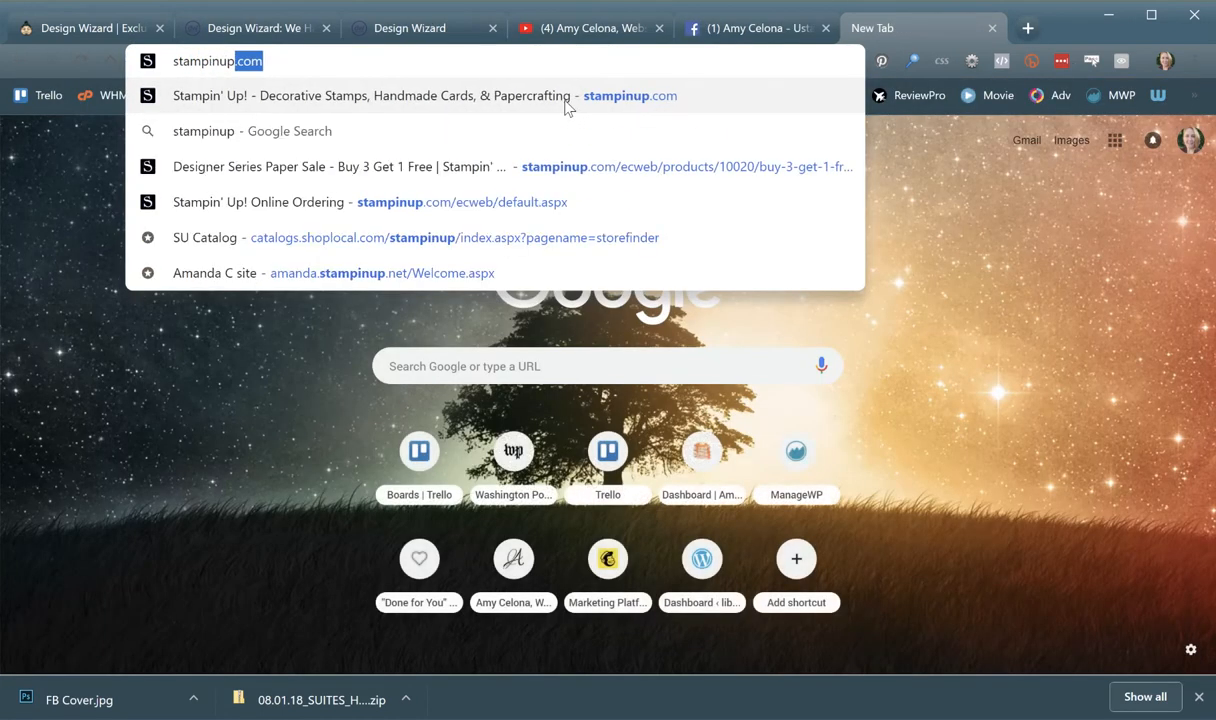
{"action": "left_click", "coordinate": [566, 96]}
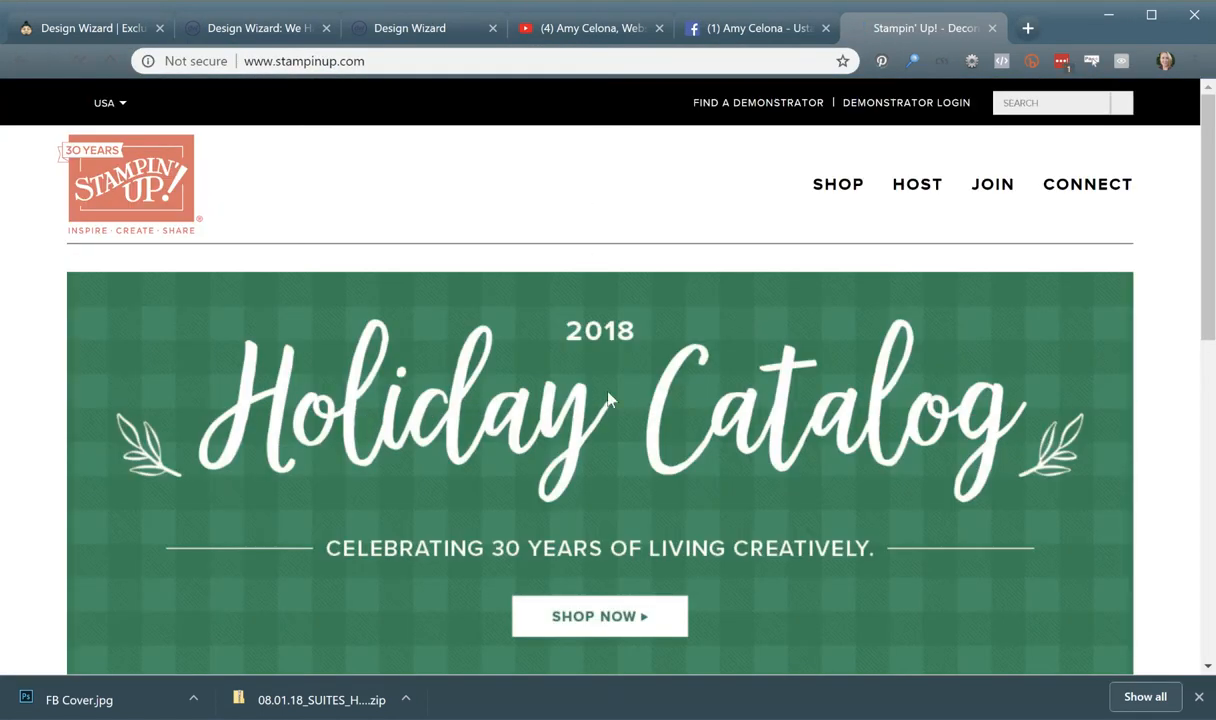
{"action": "scroll", "coordinate": [763, 413], "scroll_direction": "down", "scroll_amount": 3}
{"action": "scroll", "coordinate": [839, 144], "scroll_direction": "up", "scroll_amount": 3}
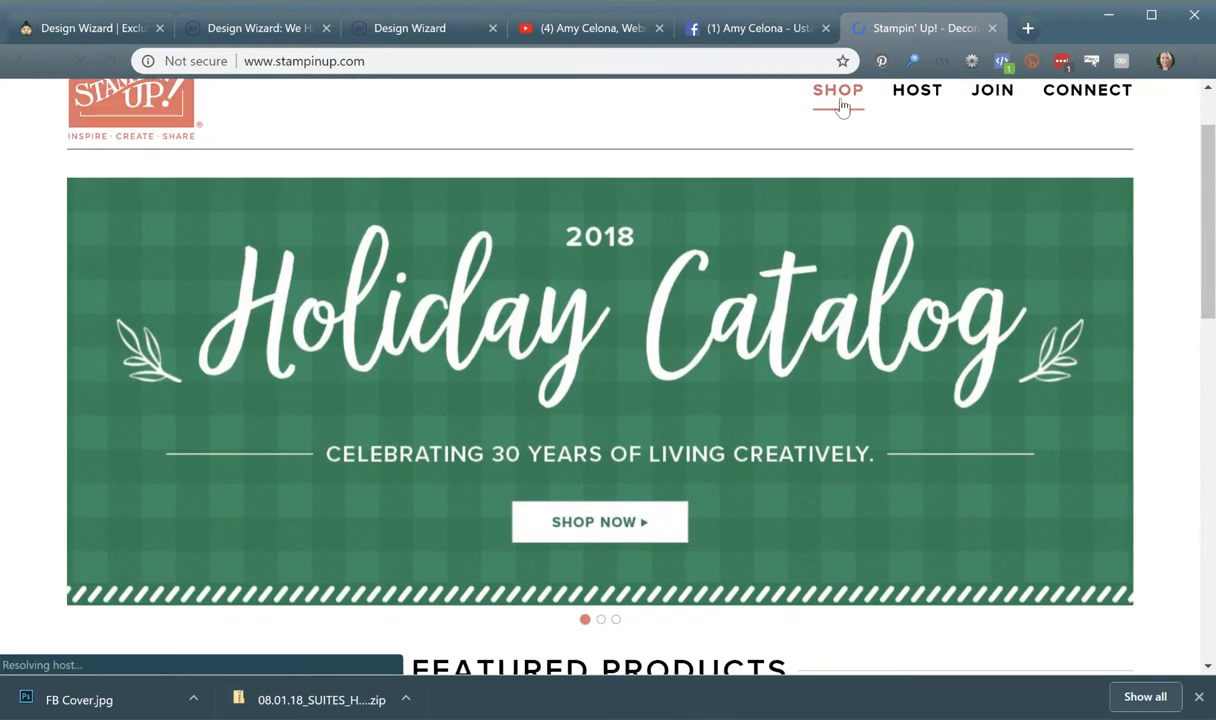
{"action": "left_click", "coordinate": [818, 104]}
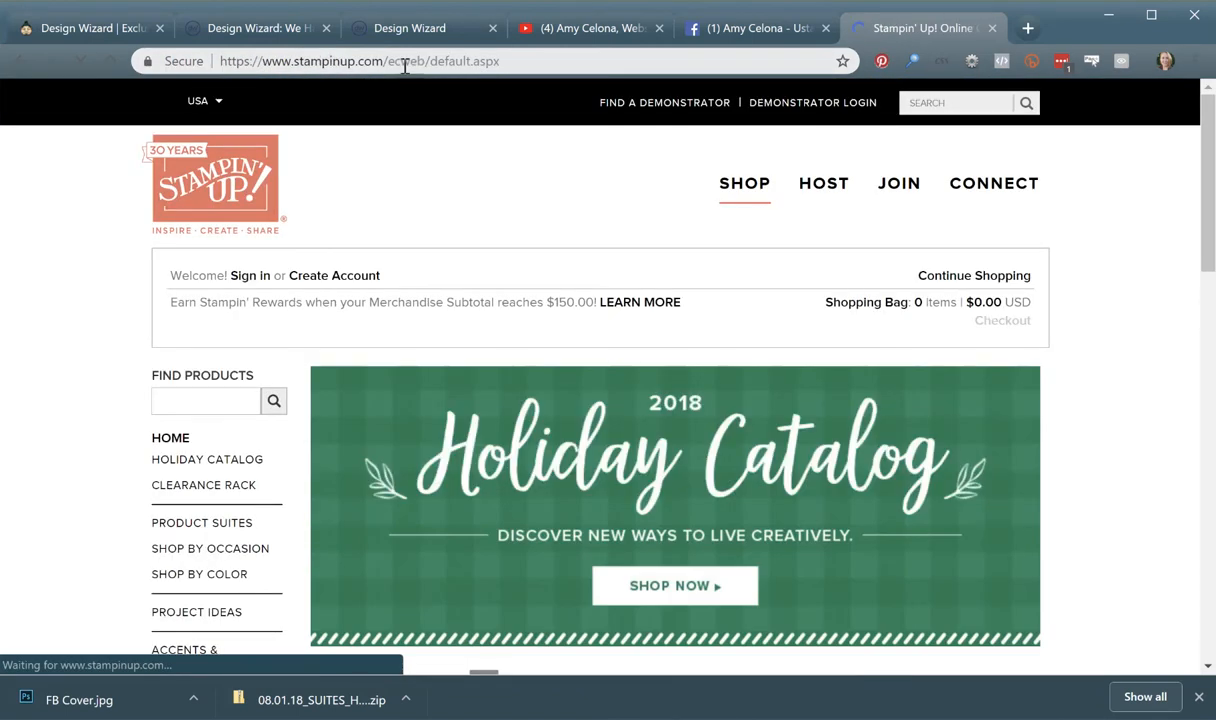
{"action": "left_click", "coordinate": [489, 66]}
{"action": "left_click", "coordinate": [205, 462]}
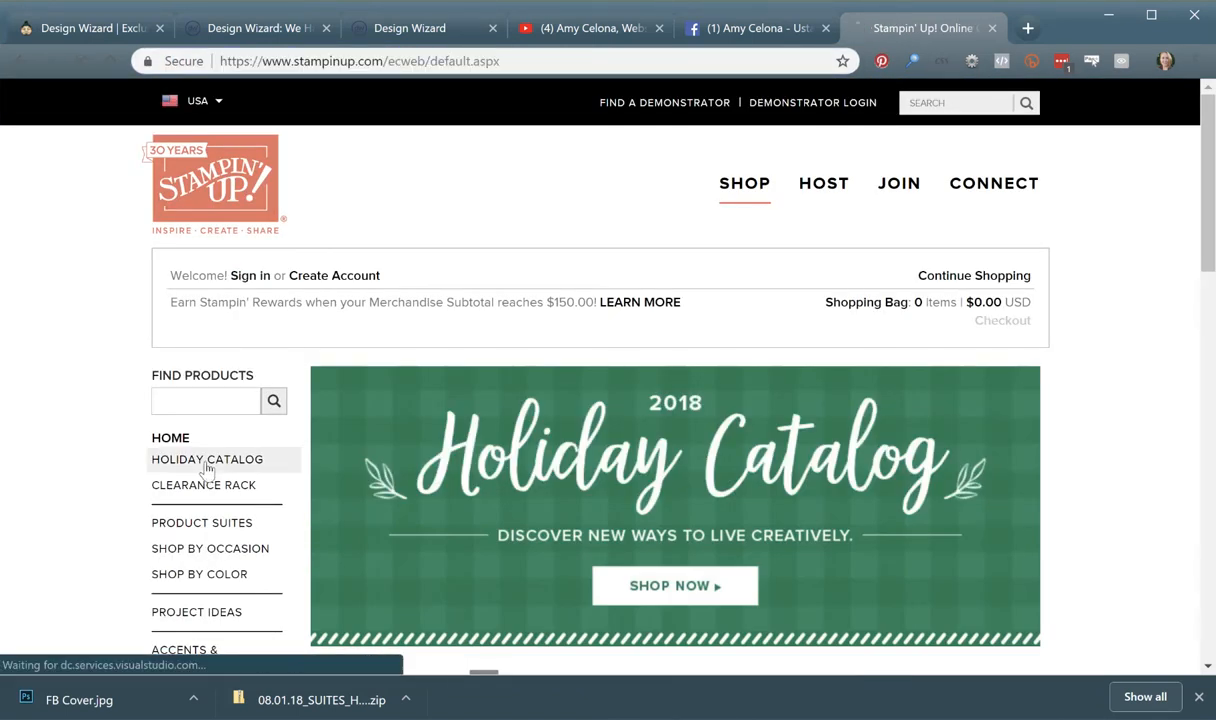
- Append ?dbwsdemoid= and the demonstrator's ID to the holiday catalog's web address and copy the whole link
{"action": "left_click", "coordinate": [634, 60]}
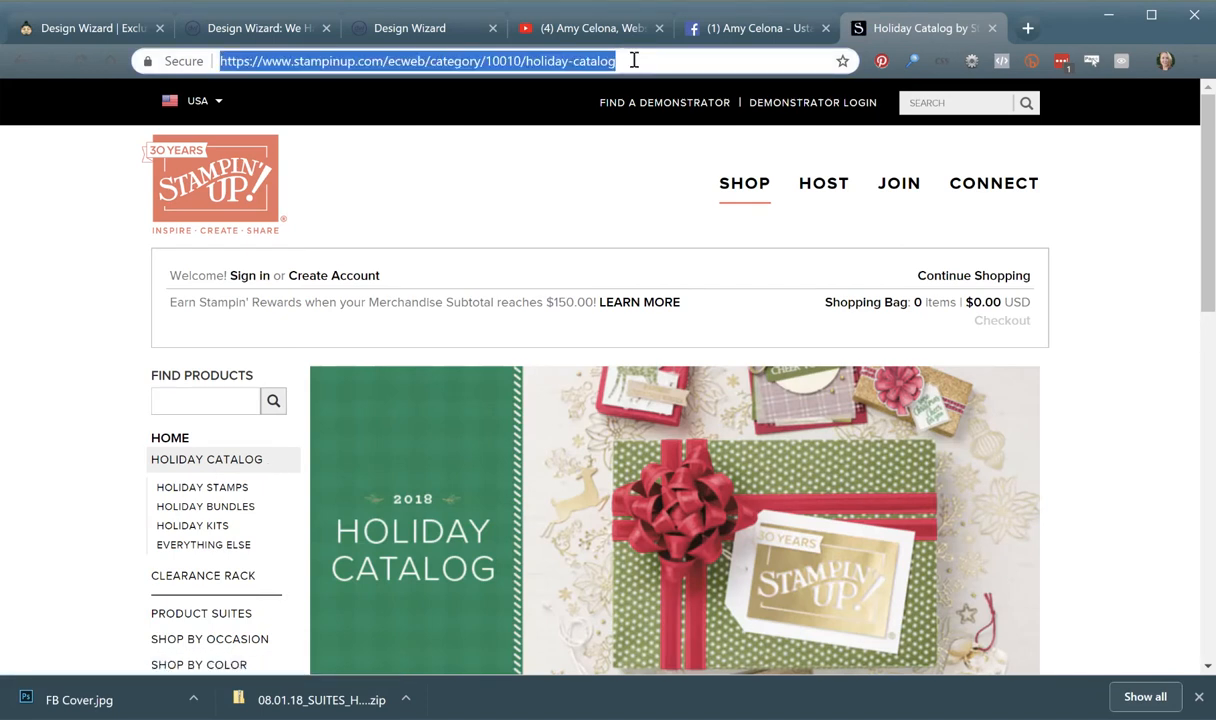
{"action": "left_click", "coordinate": [634, 60]}
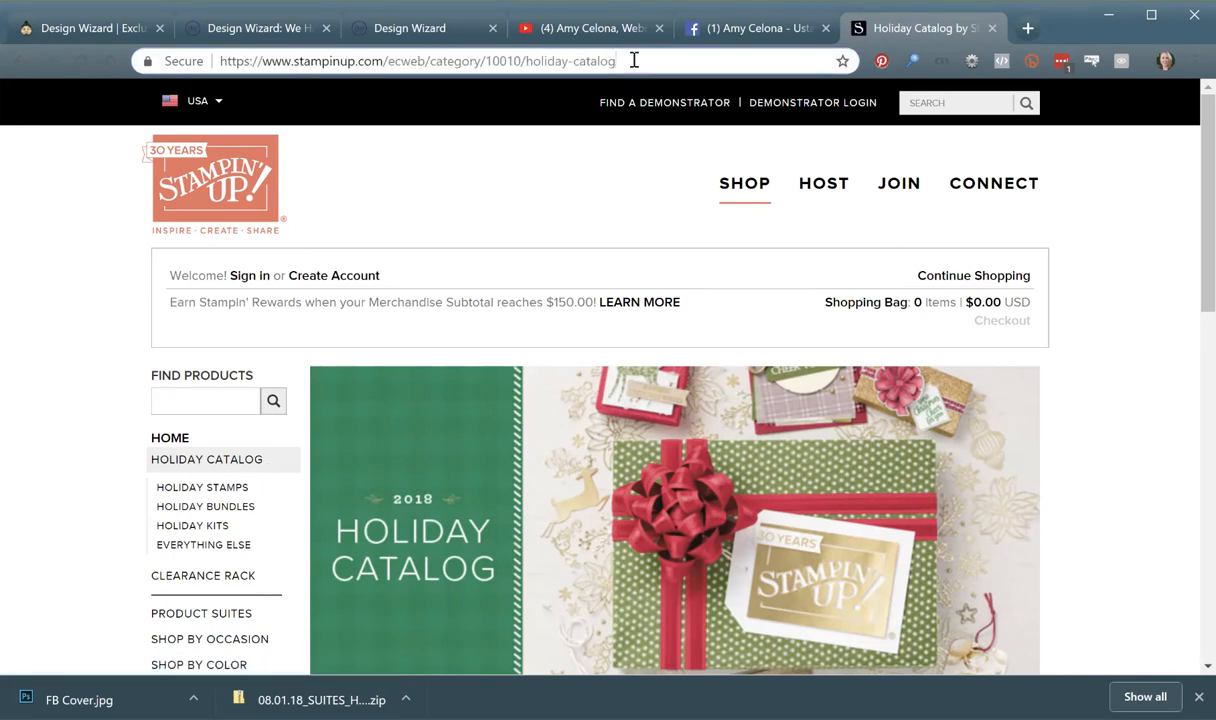
{"action": "type", "text": "?"}
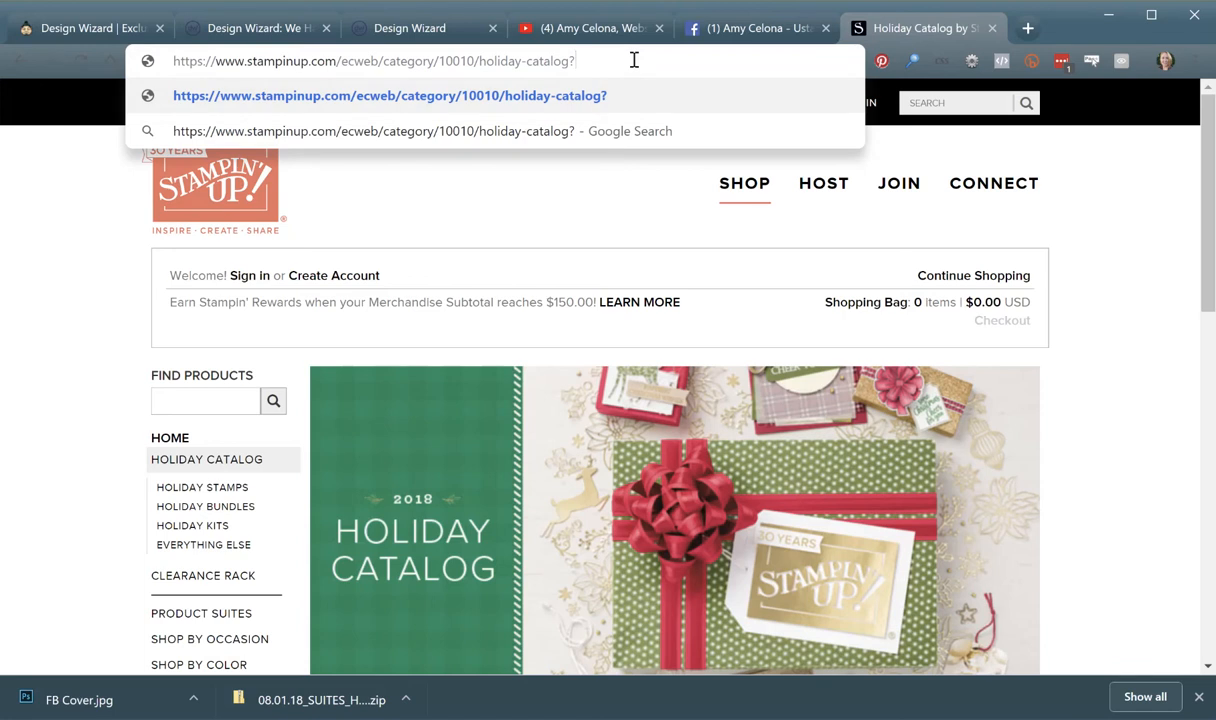
{"action": "type", "text": "dbwsd"}
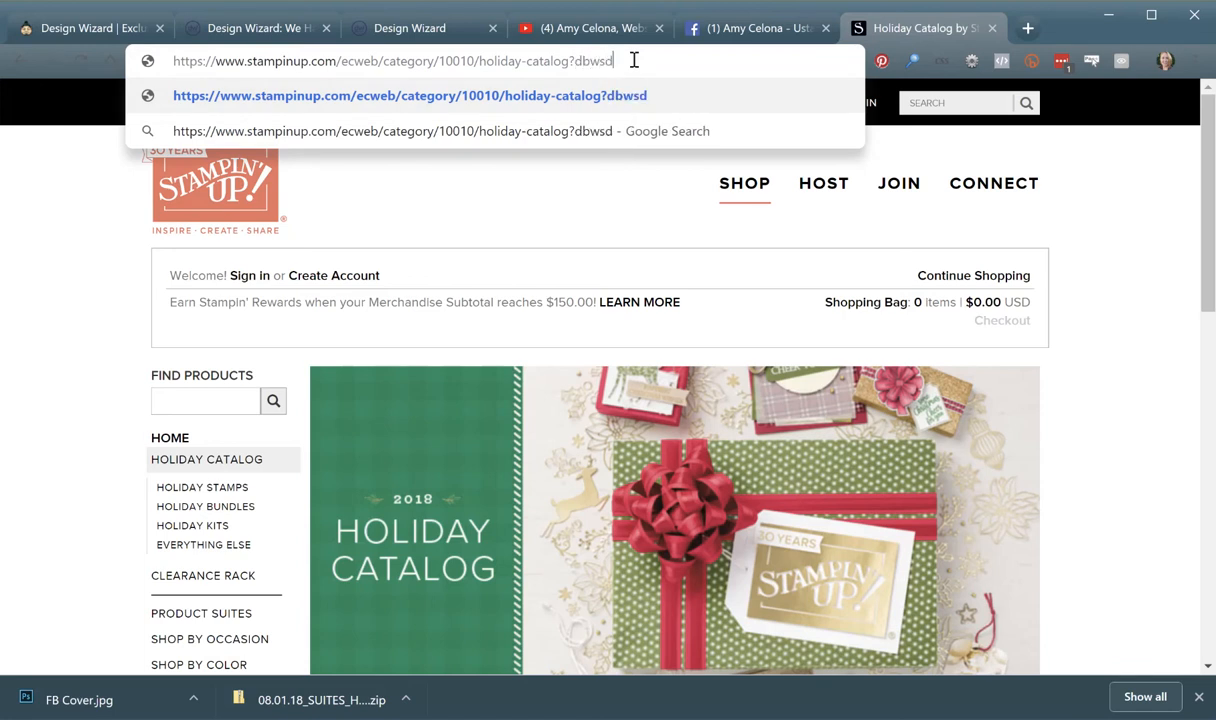
{"action": "type", "text": "emoid=4652"}
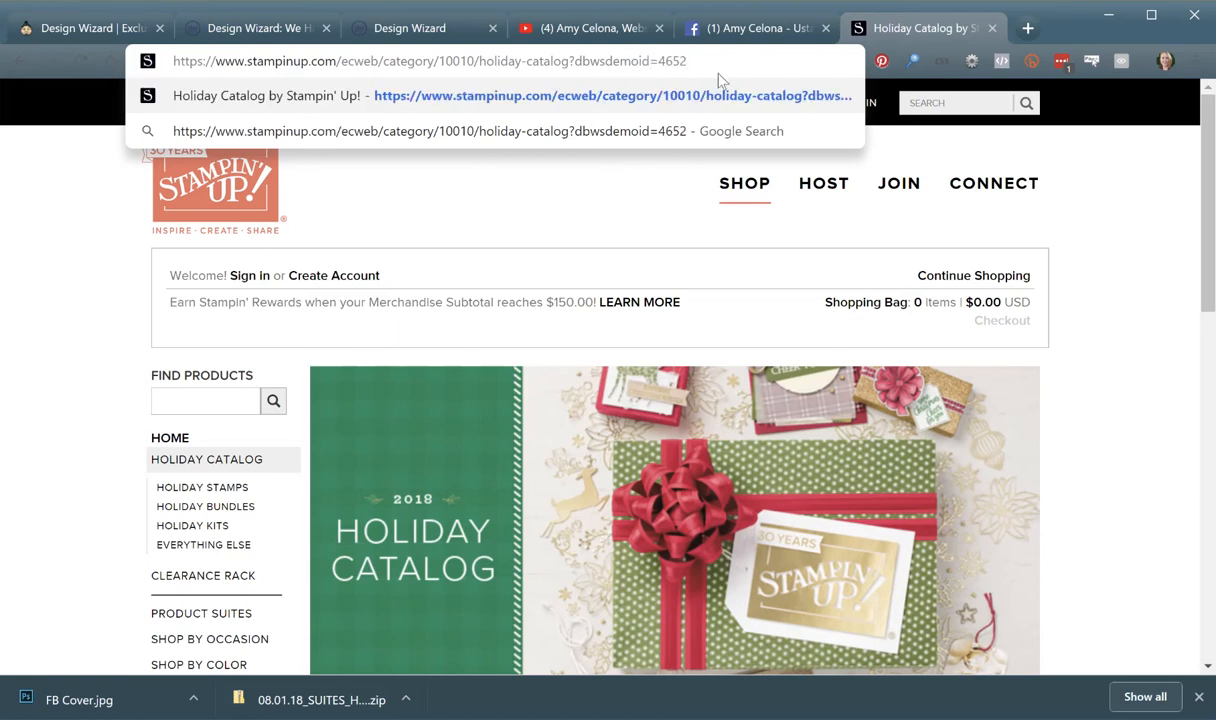
{"action": "left_click_drag", "start_coordinate": [716, 58], "coordinate": [189, 62]}
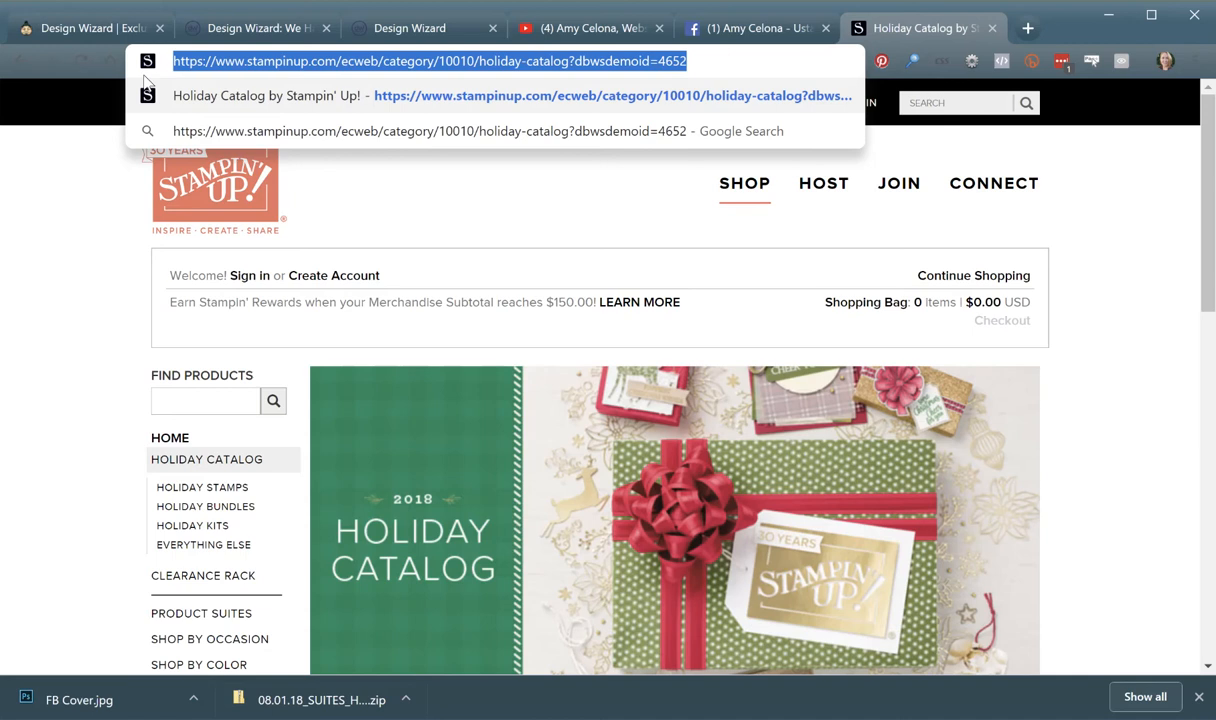
- Paste the copied holiday catalog link below the caption in the Facebook cover photo post and finish editing
{"action": "left_click", "coordinate": [743, 38]}
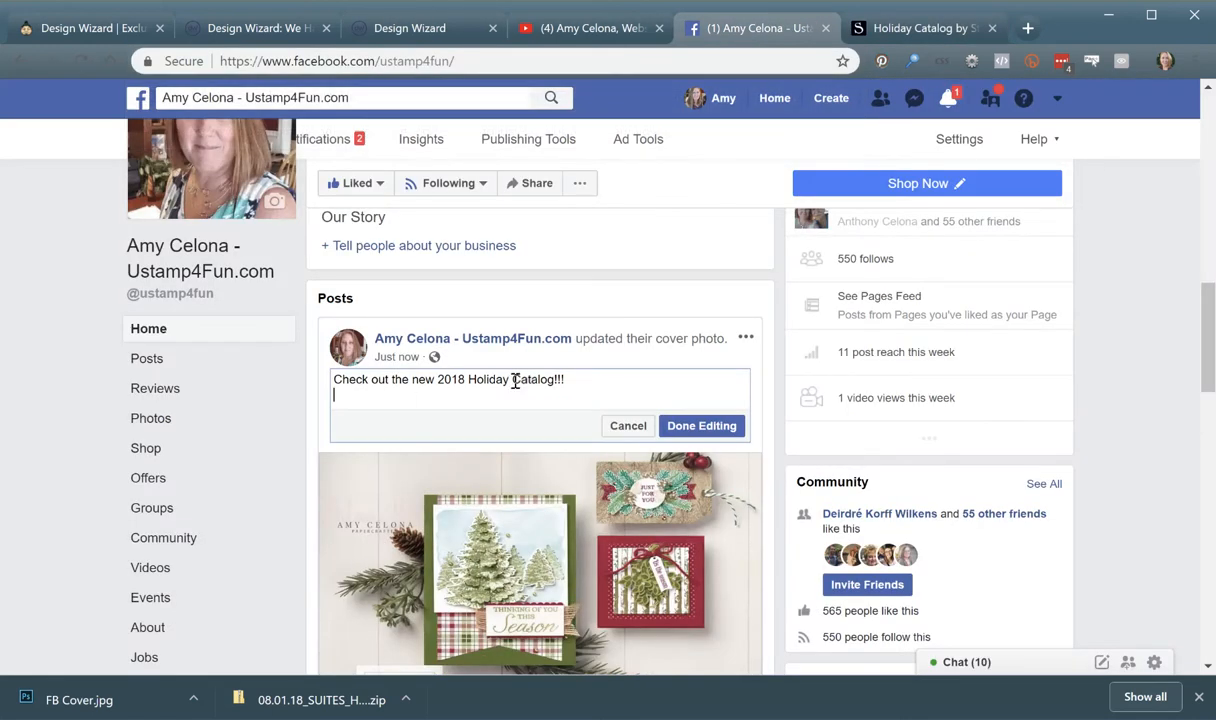
{"action": "type", "text": "https://www.stampinup.com/ecweb/category/10010/holiday-catalog?dbwsdemoid=4652"}
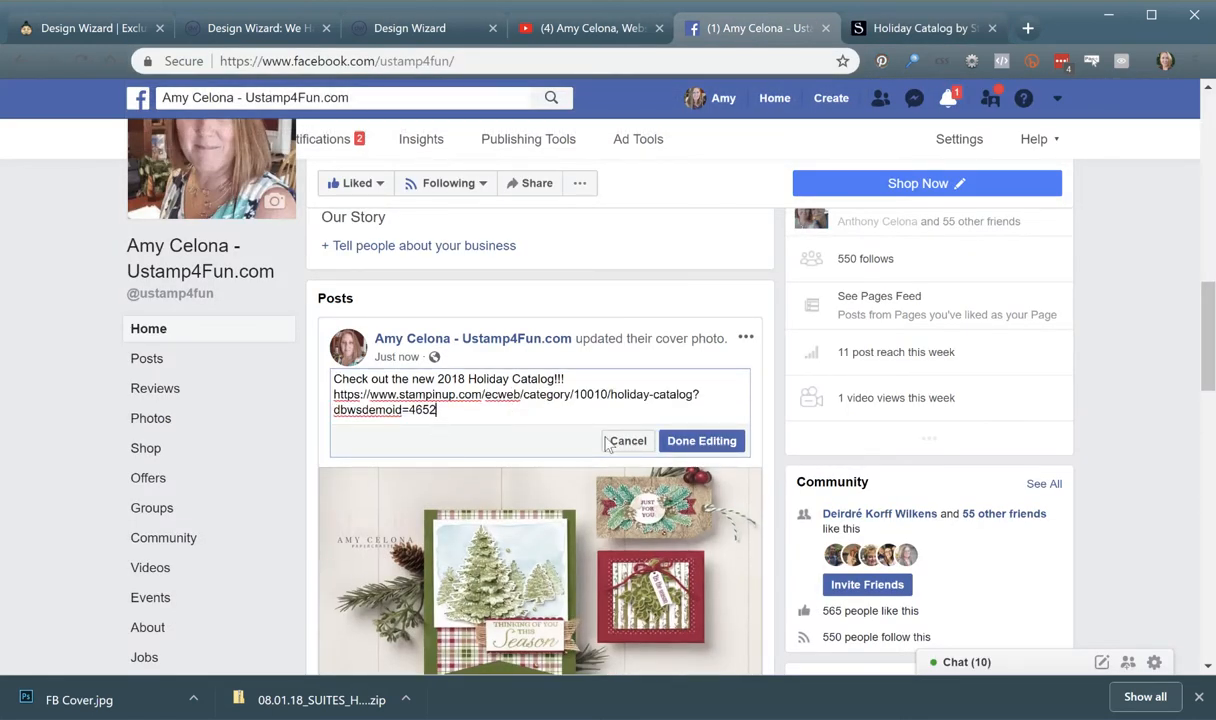
{"action": "left_click", "coordinate": [694, 443]}
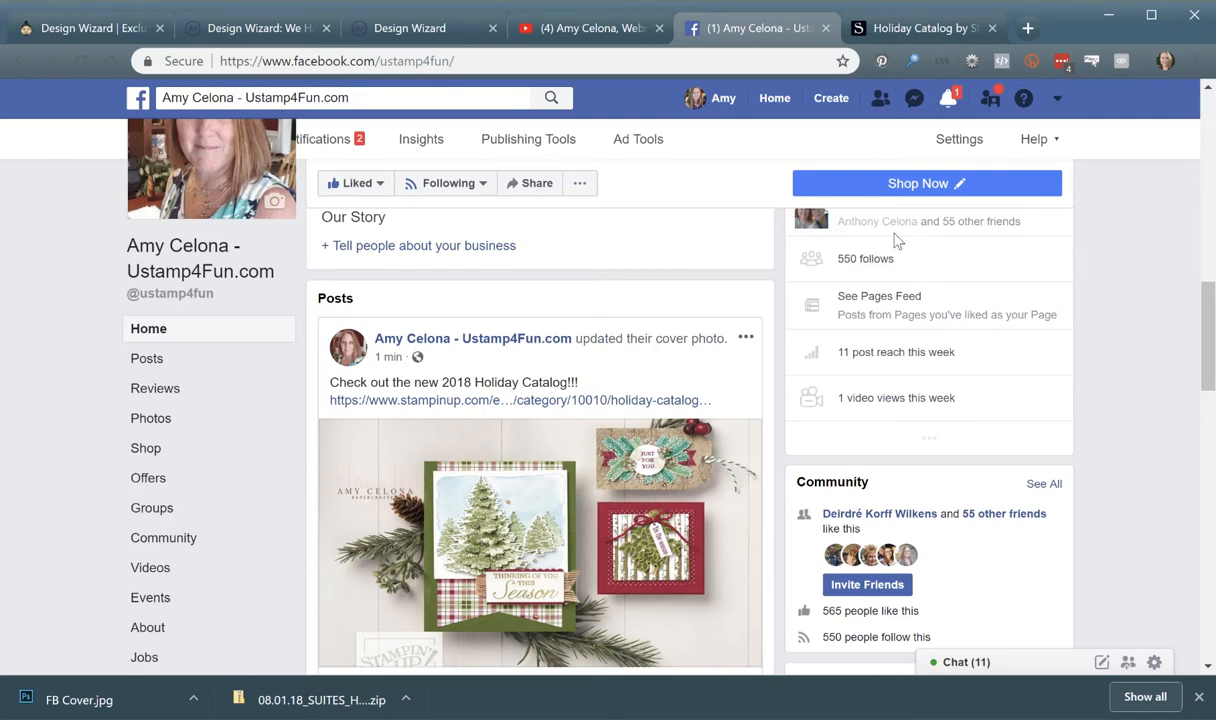
- Test the post's holiday catalog link by examining the page it opens, and return to the Facebook page
{"action": "left_click", "coordinate": [600, 399]}
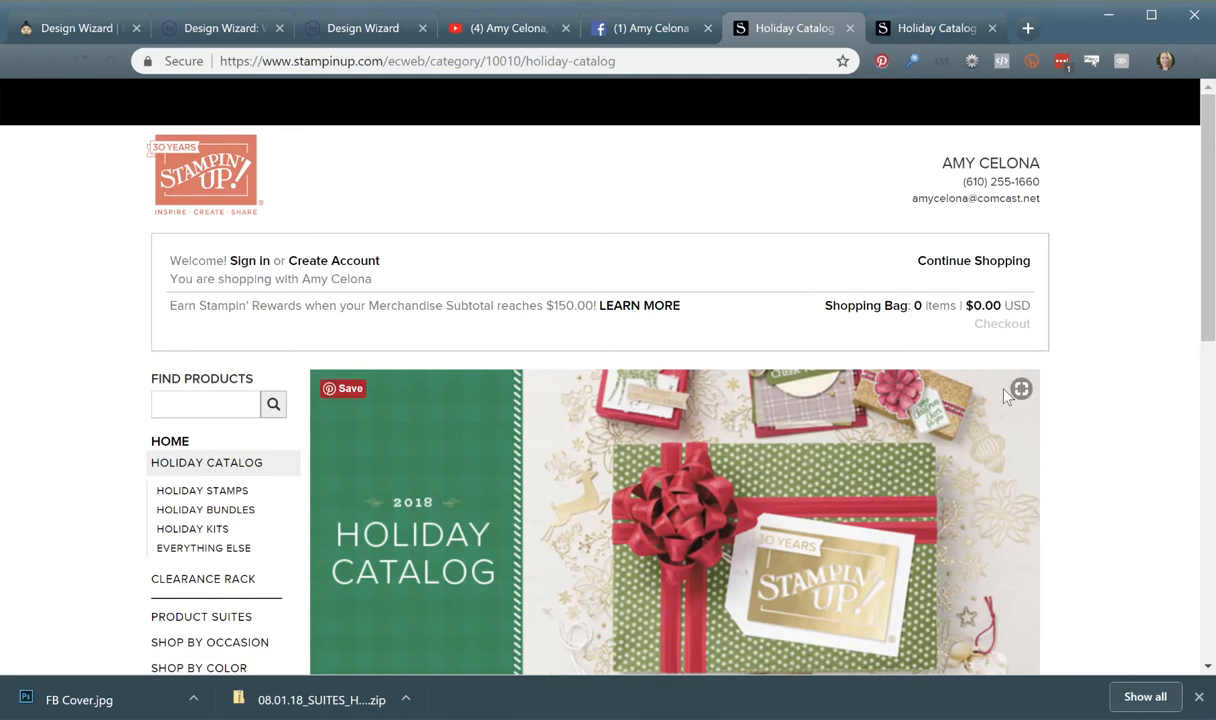
{"action": "scroll", "coordinate": [1005, 395], "scroll_direction": "down", "scroll_amount": 3}
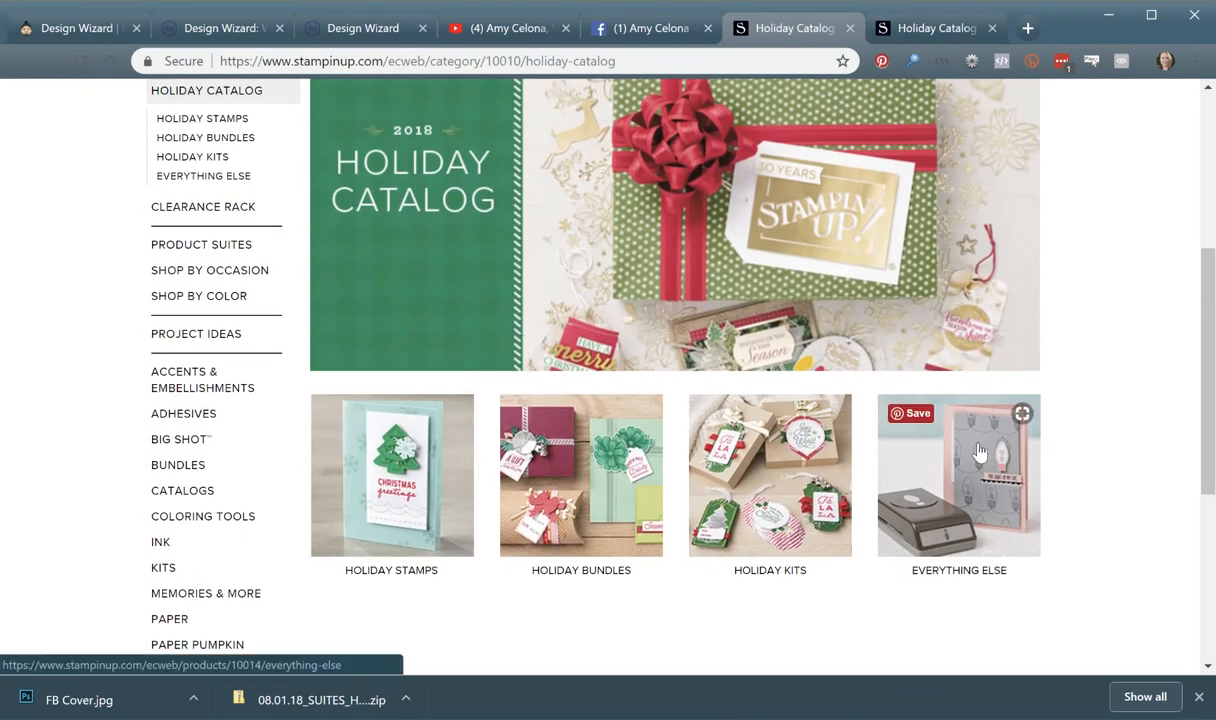
{"action": "left_click", "coordinate": [624, 27]}
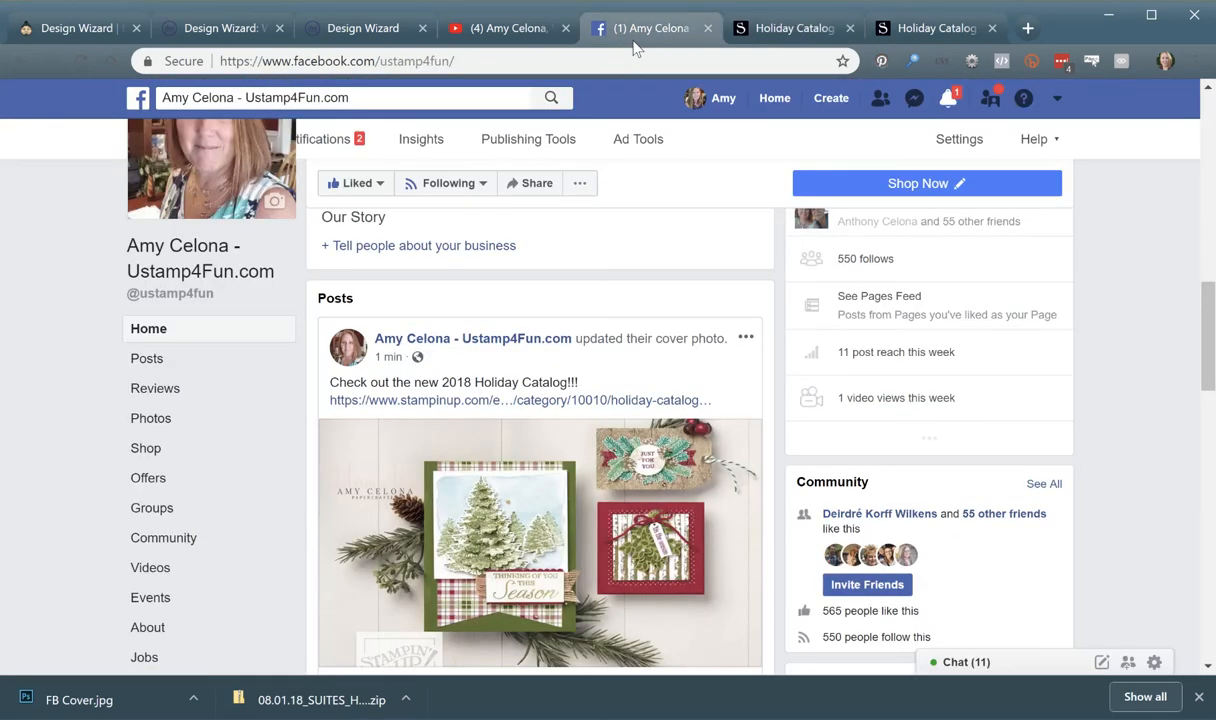
{"action": "scroll", "coordinate": [869, 170], "scroll_direction": "up", "scroll_amount": 3}
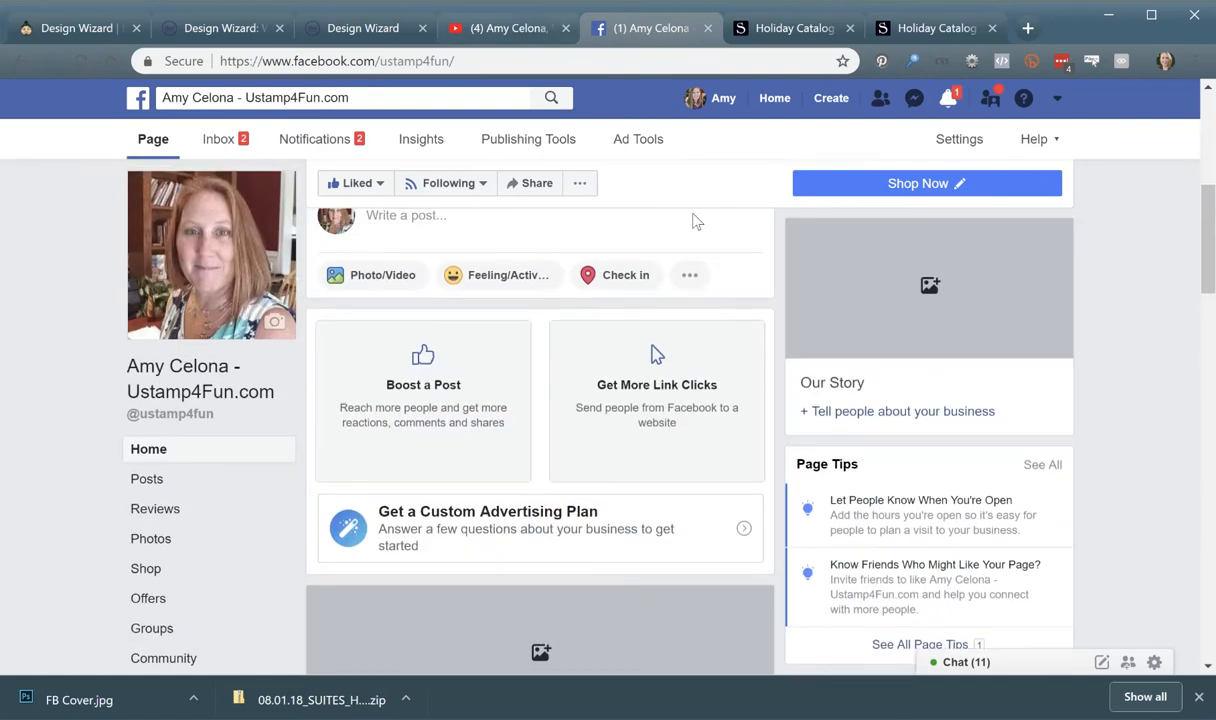
- Switch from Facebook back to the Design Wizard editor and open the social media presets for resizing the current design
{"action": "scroll", "coordinate": [690, 225], "scroll_direction": "up", "scroll_amount": 5}
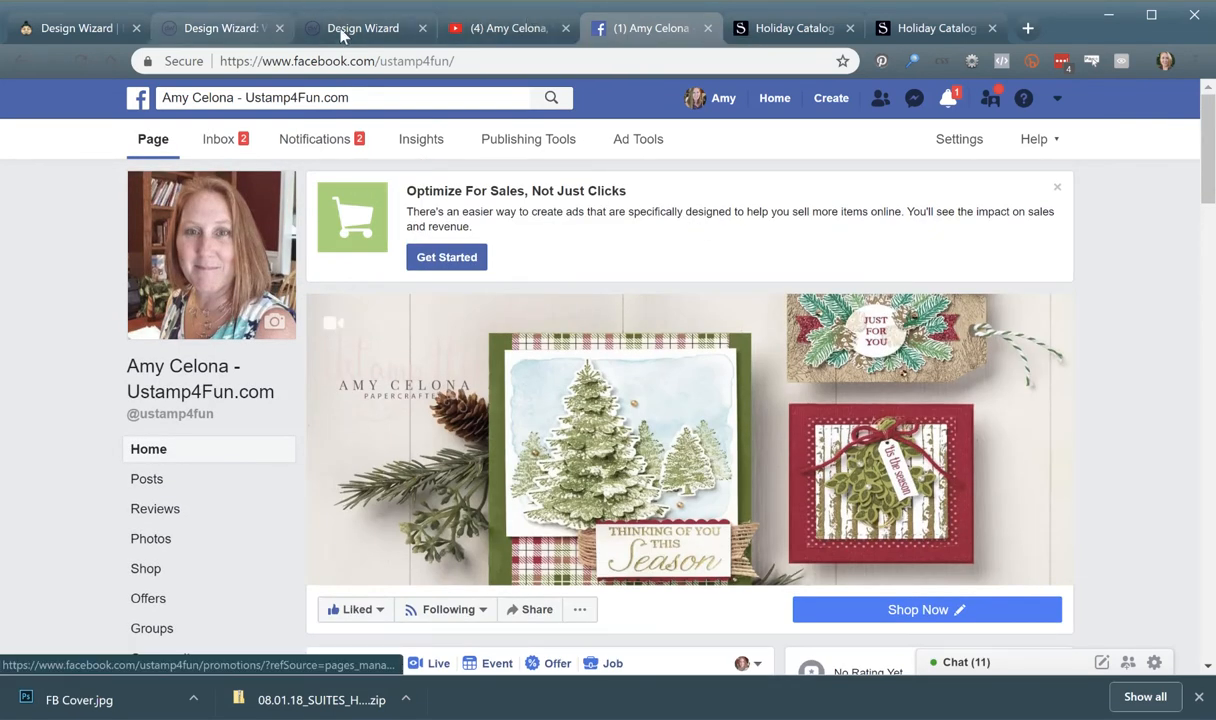
{"action": "left_click", "coordinate": [343, 30]}
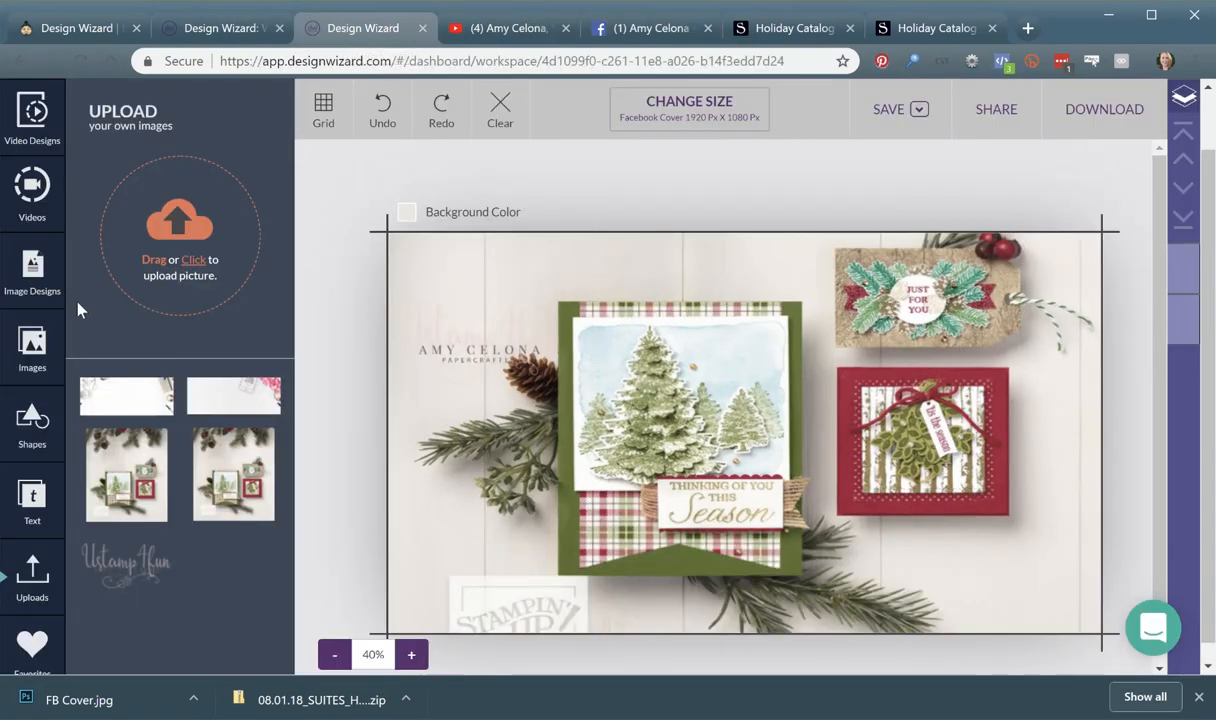
{"action": "left_click", "coordinate": [34, 282]}
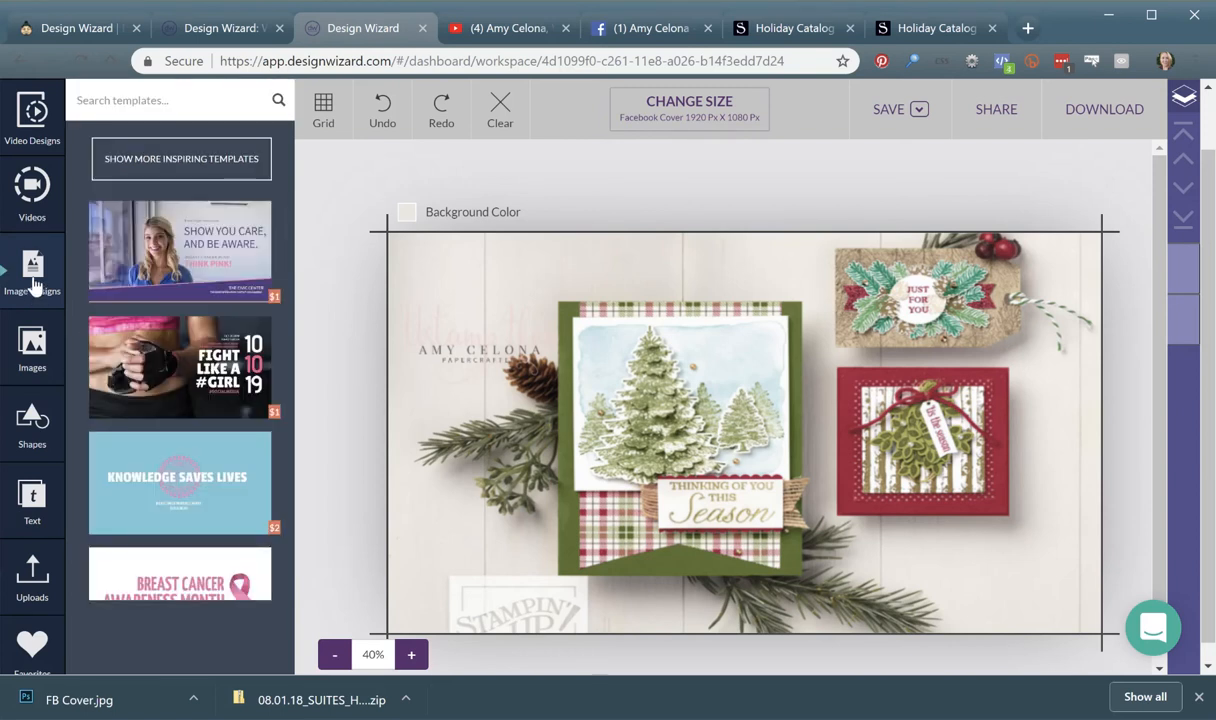
{"action": "scroll", "coordinate": [502, 212], "scroll_direction": "up", "scroll_amount": 1}
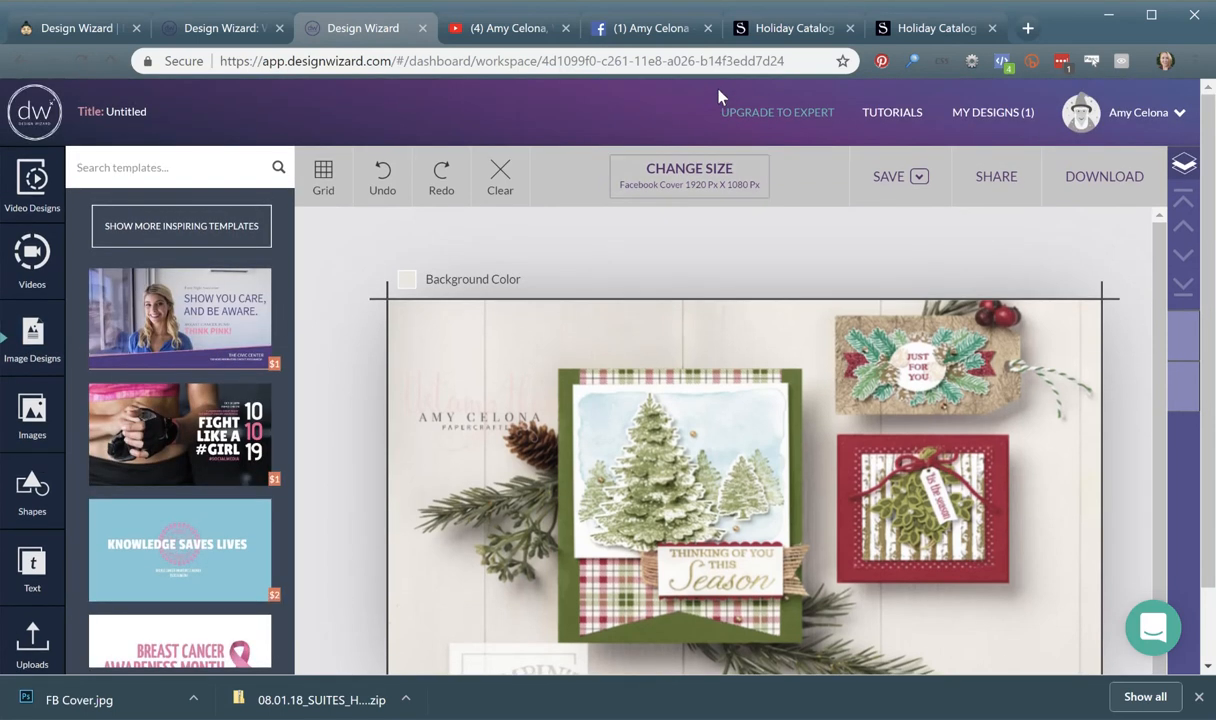
{"action": "left_click", "coordinate": [709, 175]}
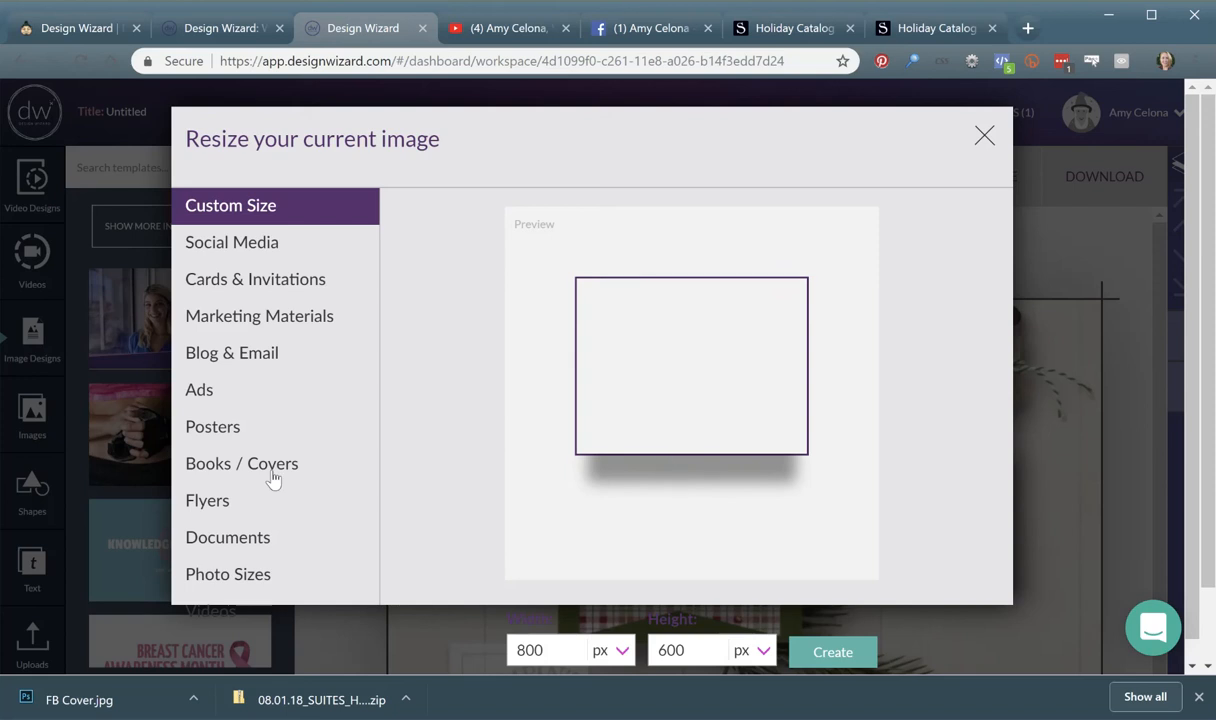
{"action": "left_click", "coordinate": [228, 246]}
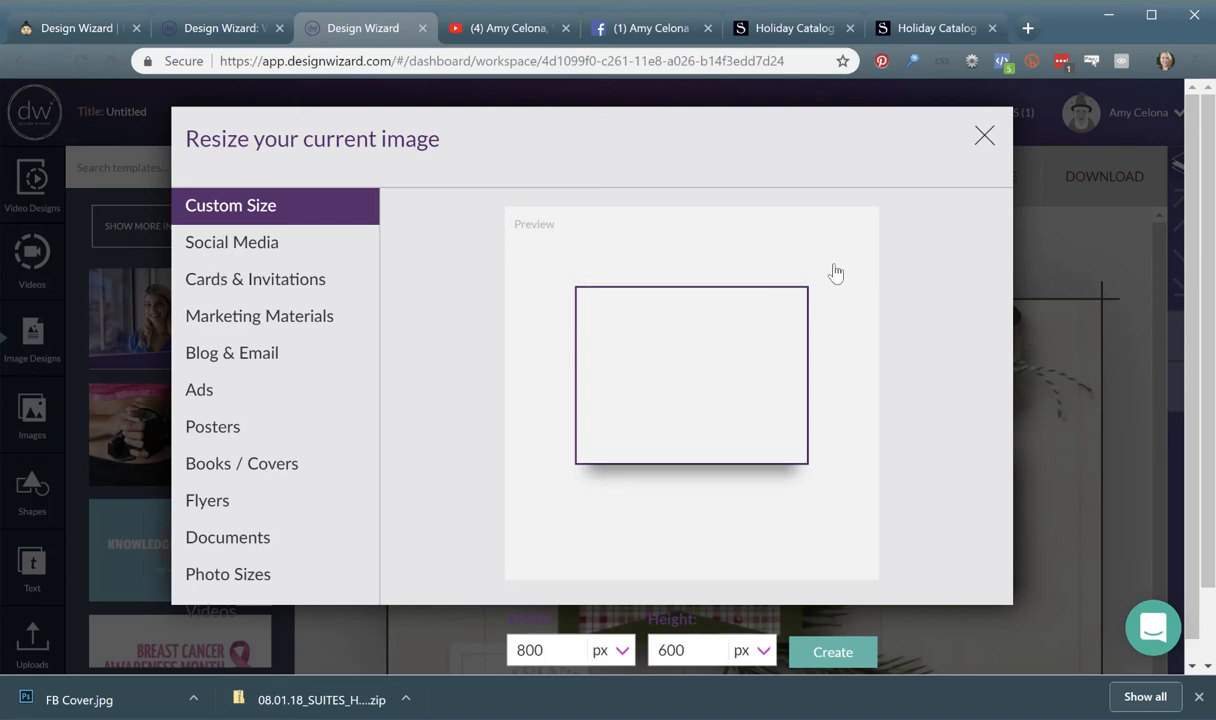
- Look through the social media size presets and resize the design to the YouTube cover format, 2560 px x 1440 px
{"action": "scroll", "coordinate": [780, 362], "scroll_direction": "down", "scroll_amount": 8}
{"action": "scroll", "coordinate": [780, 360], "scroll_direction": "up", "scroll_amount": 4}
{"action": "scroll", "coordinate": [766, 380], "scroll_direction": "down", "scroll_amount": 4}
{"action": "scroll", "coordinate": [766, 380], "scroll_direction": "down", "scroll_amount": 5}
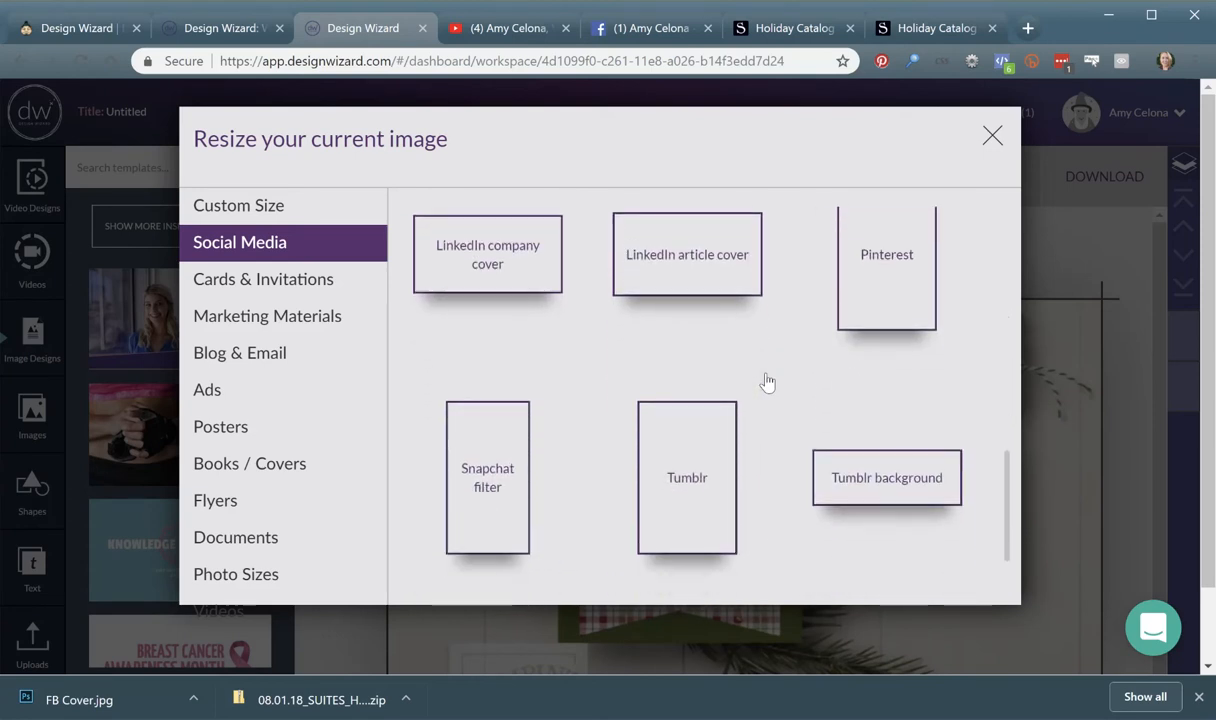
{"action": "scroll", "coordinate": [766, 380], "scroll_direction": "up", "scroll_amount": 10}
{"action": "scroll", "coordinate": [768, 382], "scroll_direction": "up", "scroll_amount": 3}
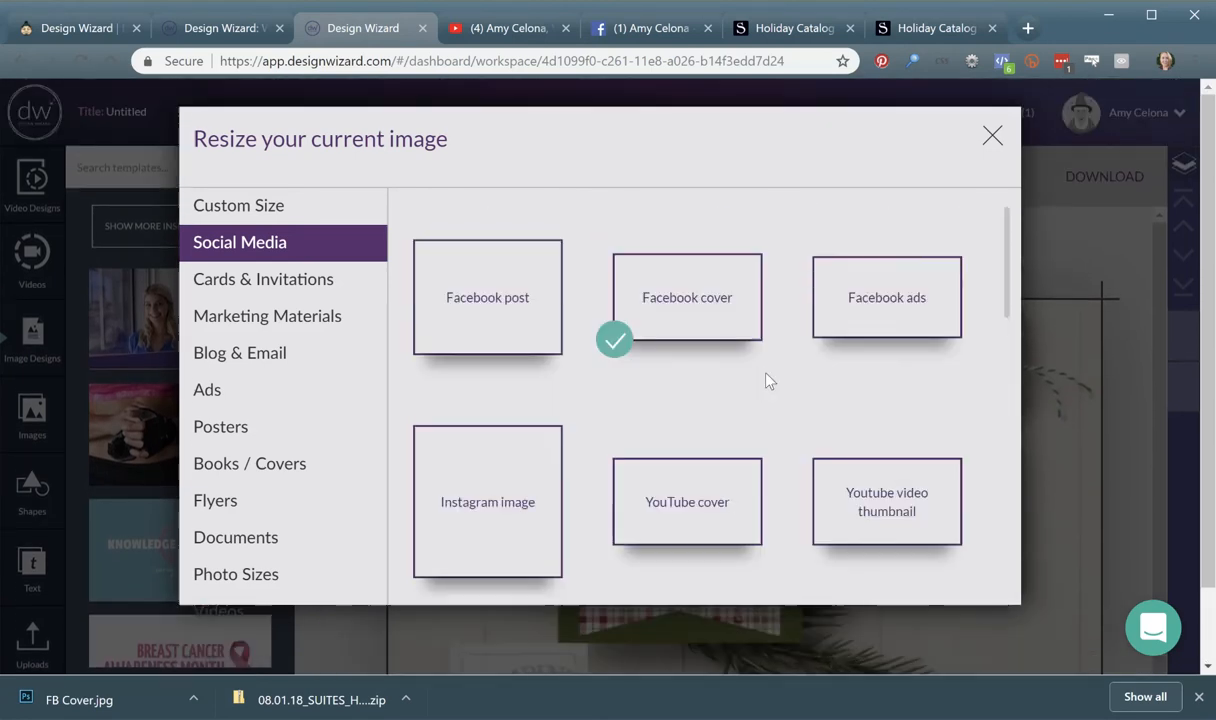
{"action": "left_click_drag", "start_coordinate": [1007, 284], "coordinate": [1005, 334]}
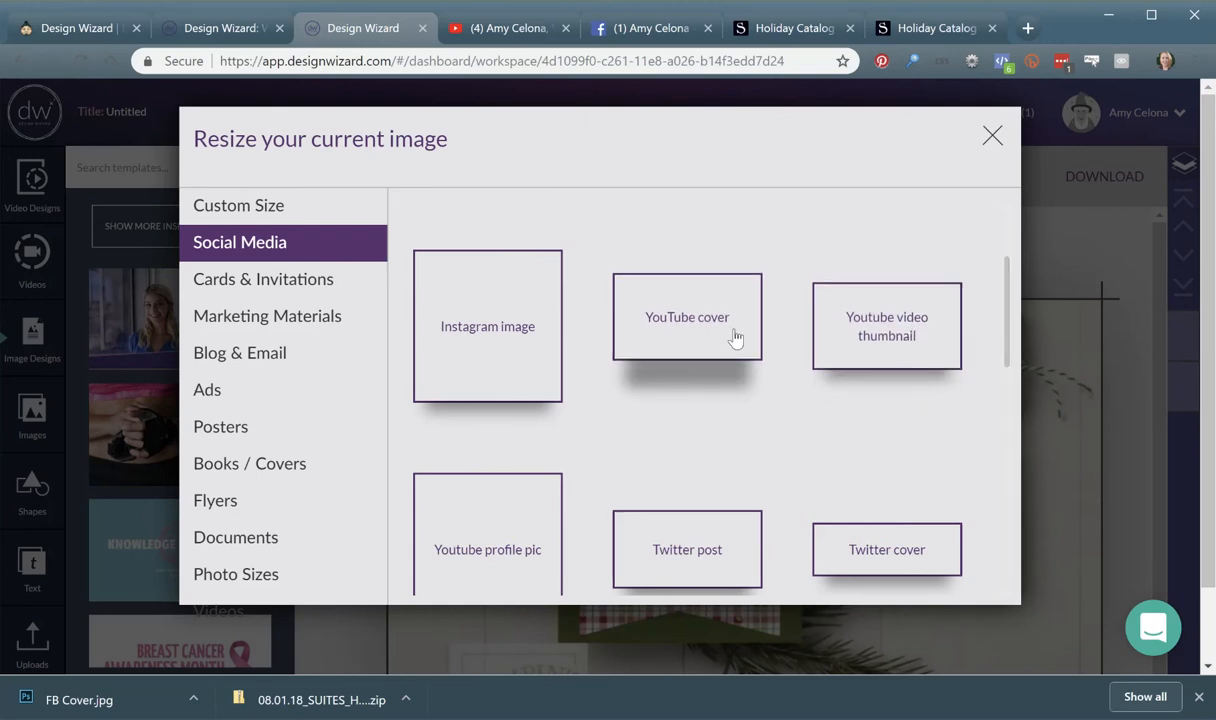
{"action": "scroll", "coordinate": [735, 338], "scroll_direction": "down", "scroll_amount": 5}
{"action": "scroll", "coordinate": [735, 338], "scroll_direction": "up", "scroll_amount": 3}
{"action": "scroll", "coordinate": [735, 338], "scroll_direction": "up", "scroll_amount": 1}
{"action": "scroll", "coordinate": [689, 543], "scroll_direction": "up", "scroll_amount": 1}
{"action": "scroll", "coordinate": [679, 345], "scroll_direction": "up", "scroll_amount": 2}
{"action": "left_click", "coordinate": [677, 331]}
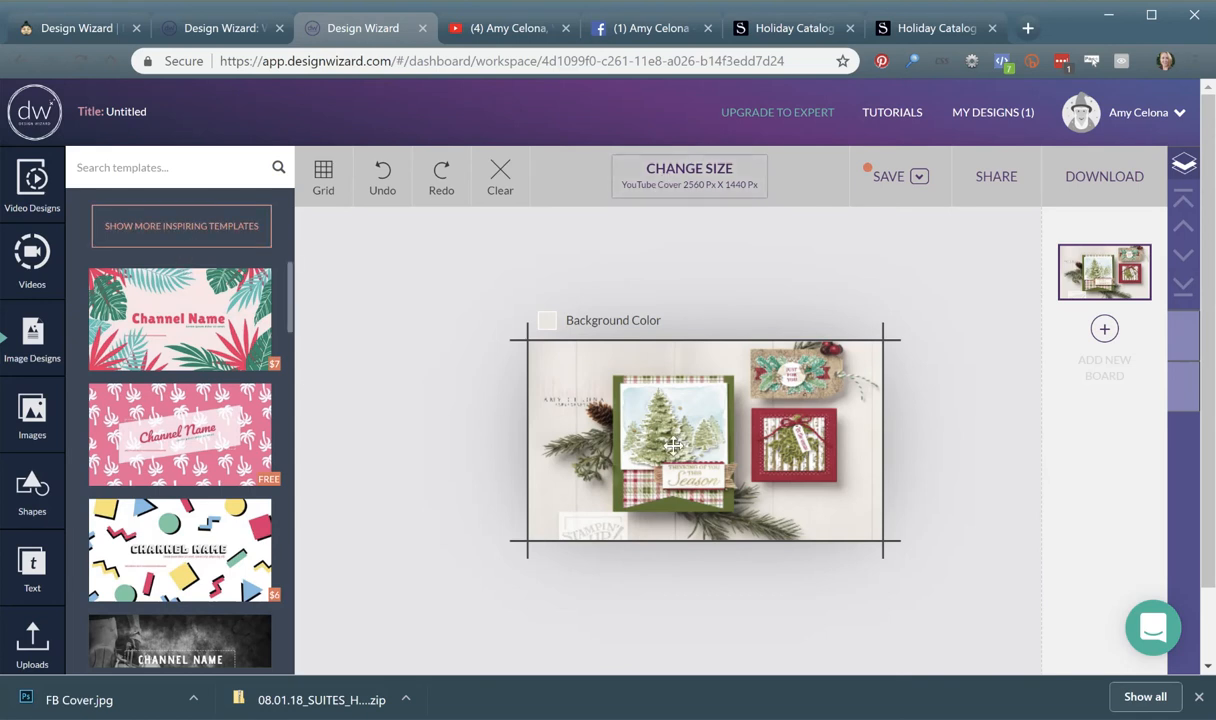
- Add a new board, place the uploaded desk photo with laptop and pink flowers on it, and enlarge it to fill the board
{"action": "left_click", "coordinate": [1105, 329]}
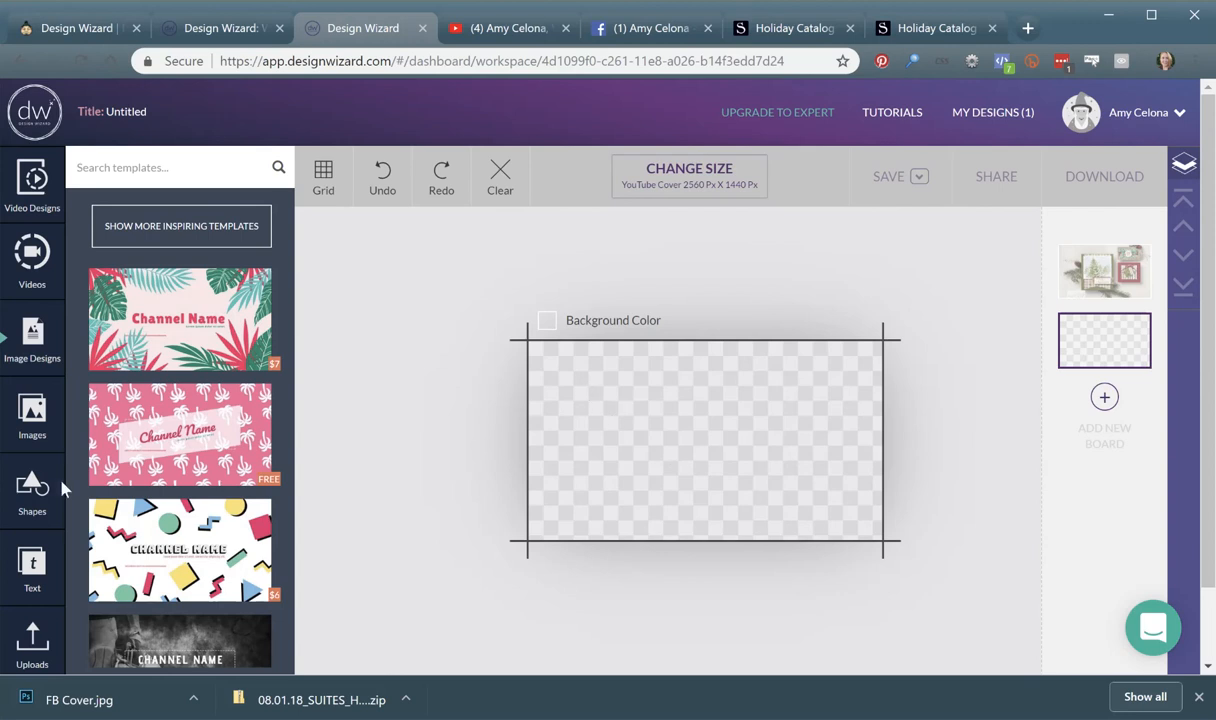
{"action": "left_click", "coordinate": [32, 642]}
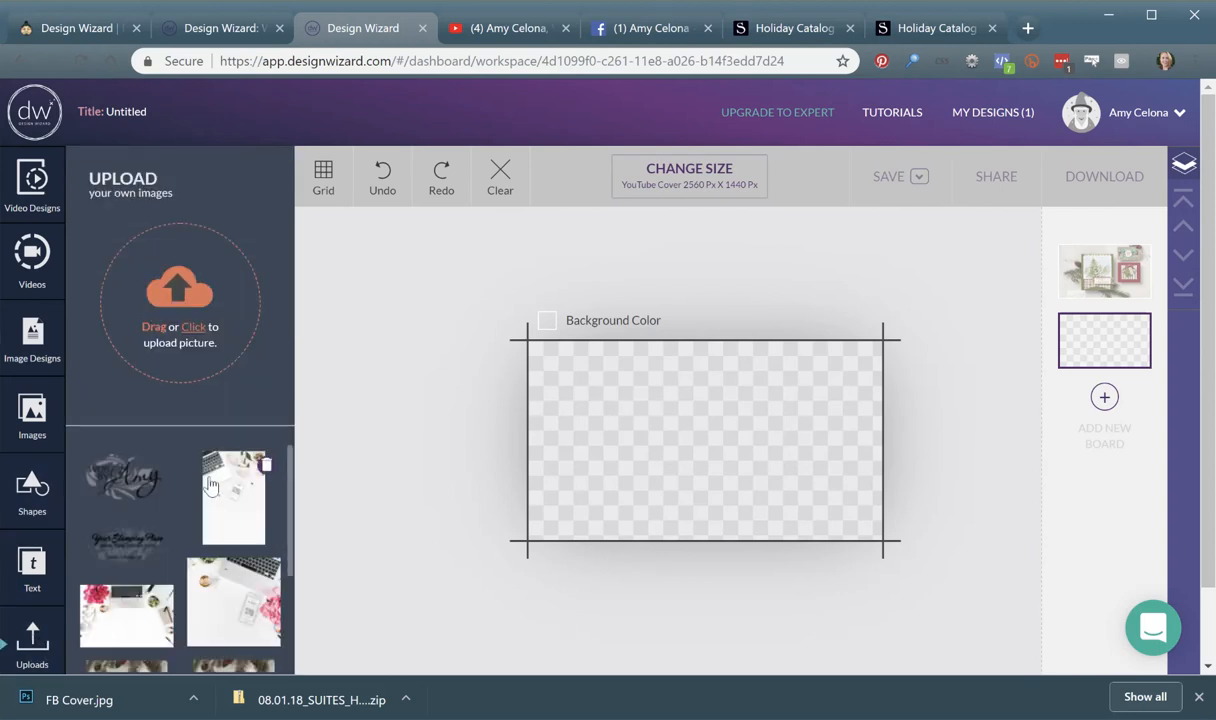
{"action": "left_click_drag", "start_coordinate": [225, 594], "coordinate": [556, 388]}
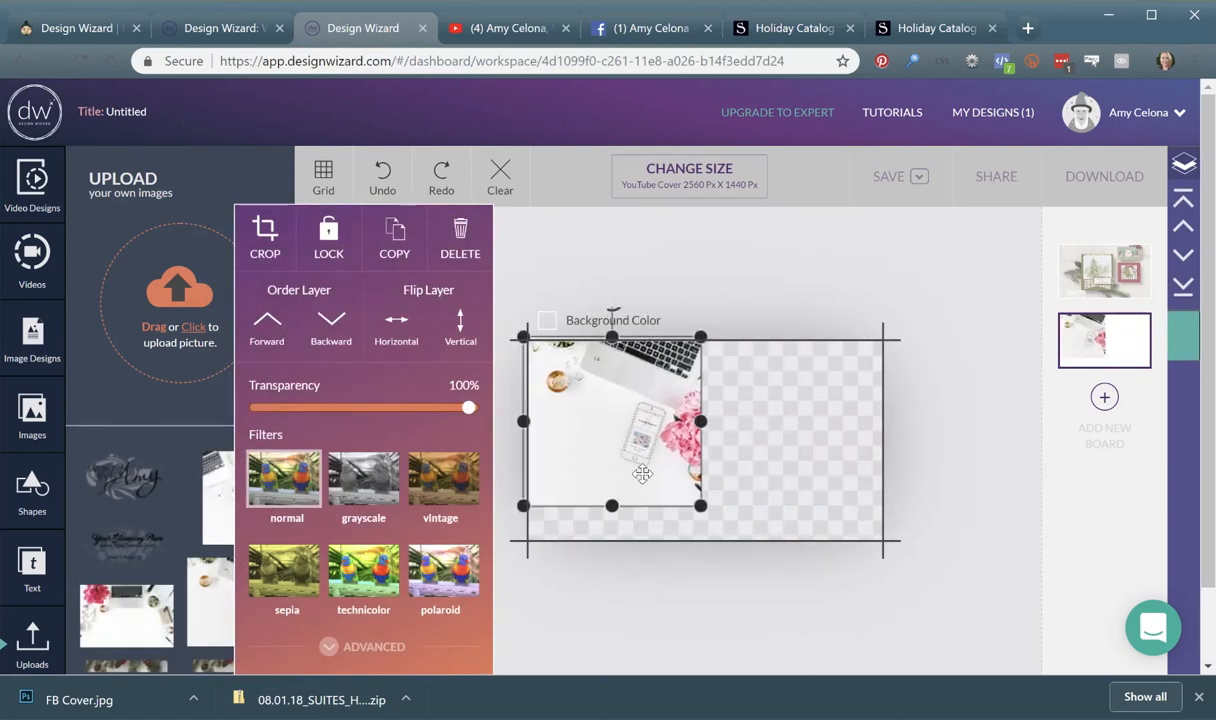
{"action": "left_click_drag", "start_coordinate": [700, 506], "coordinate": [968, 606]}
{"action": "left_click", "coordinate": [968, 606]}
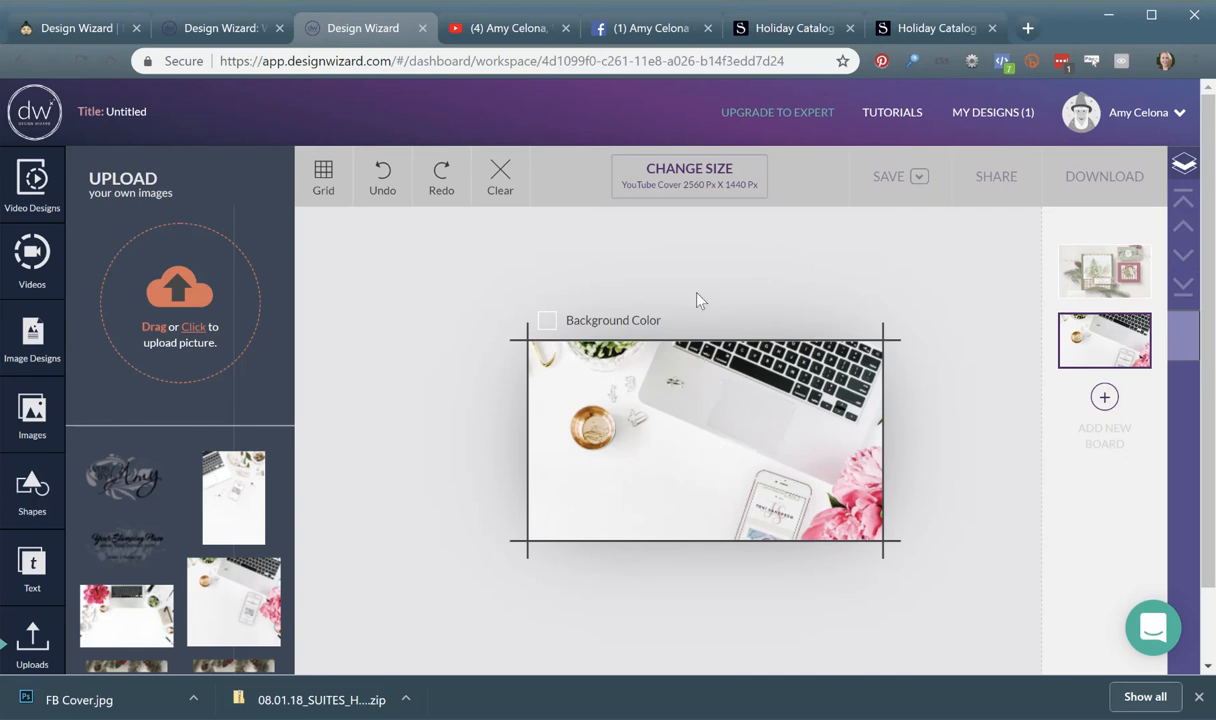
- Compare the existing YouTube channel banner with the YouTube cover size in Design Wizard and return to the design
{"action": "left_click", "coordinate": [530, 26]}
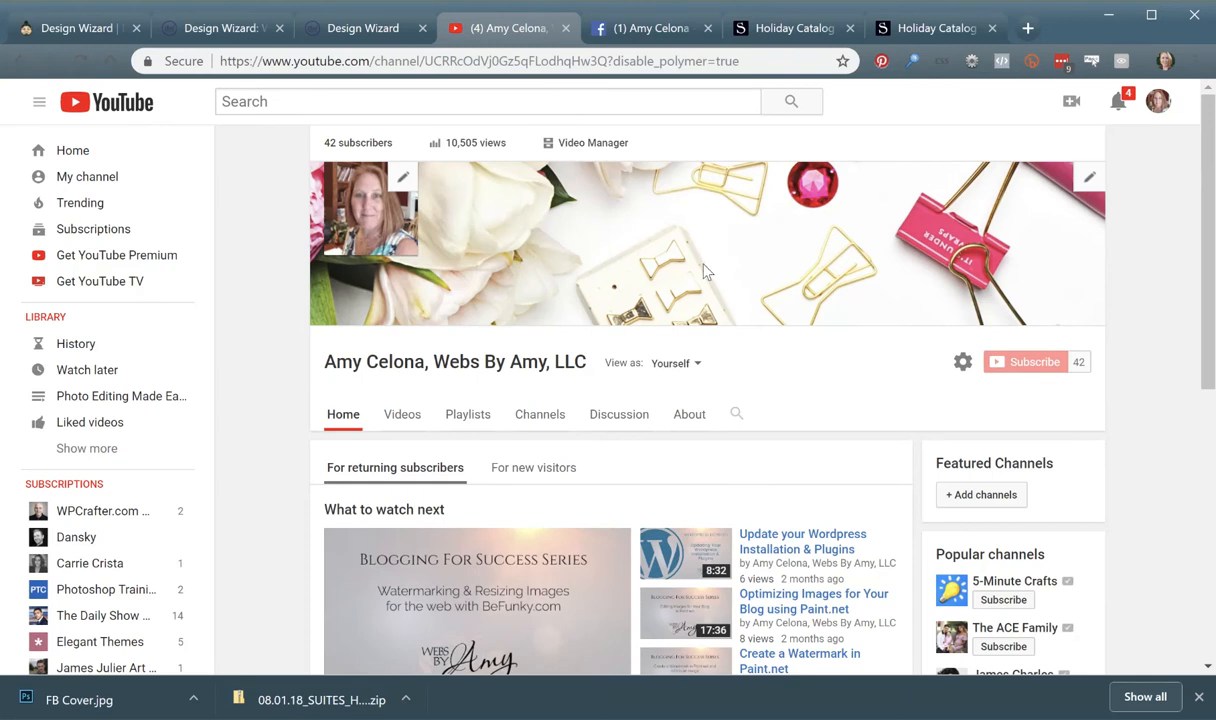
{"action": "left_click", "coordinate": [372, 30]}
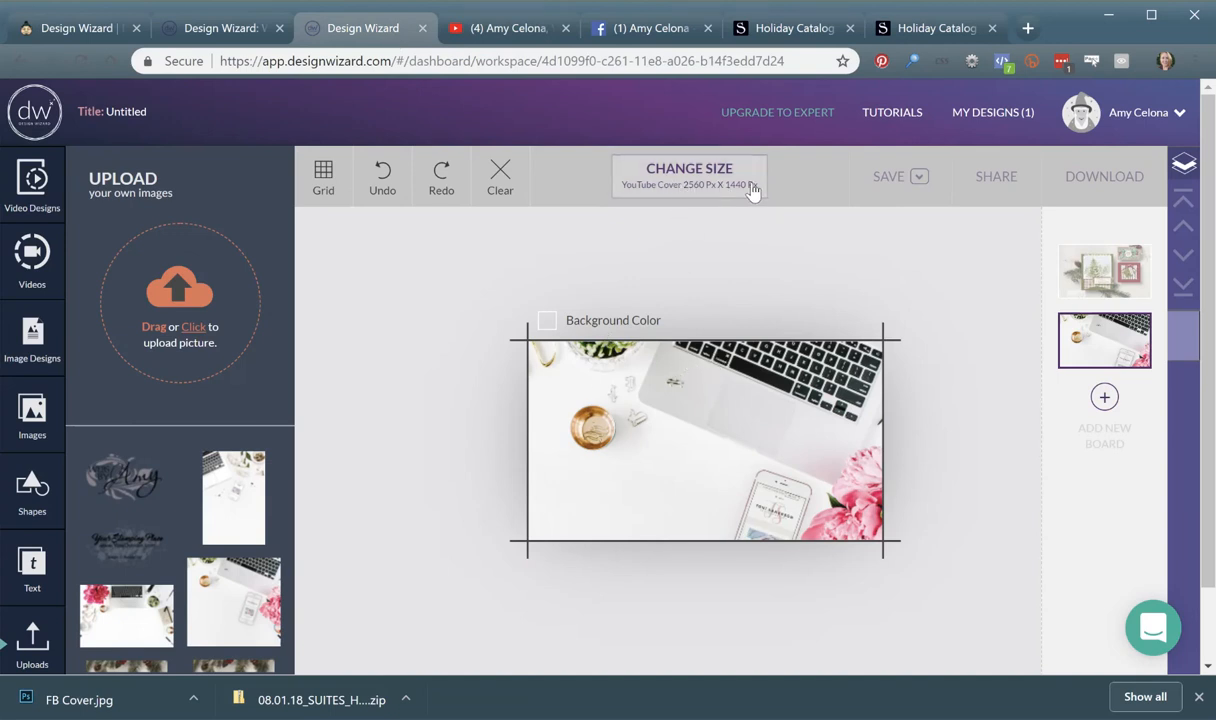
{"action": "left_click", "coordinate": [505, 28]}
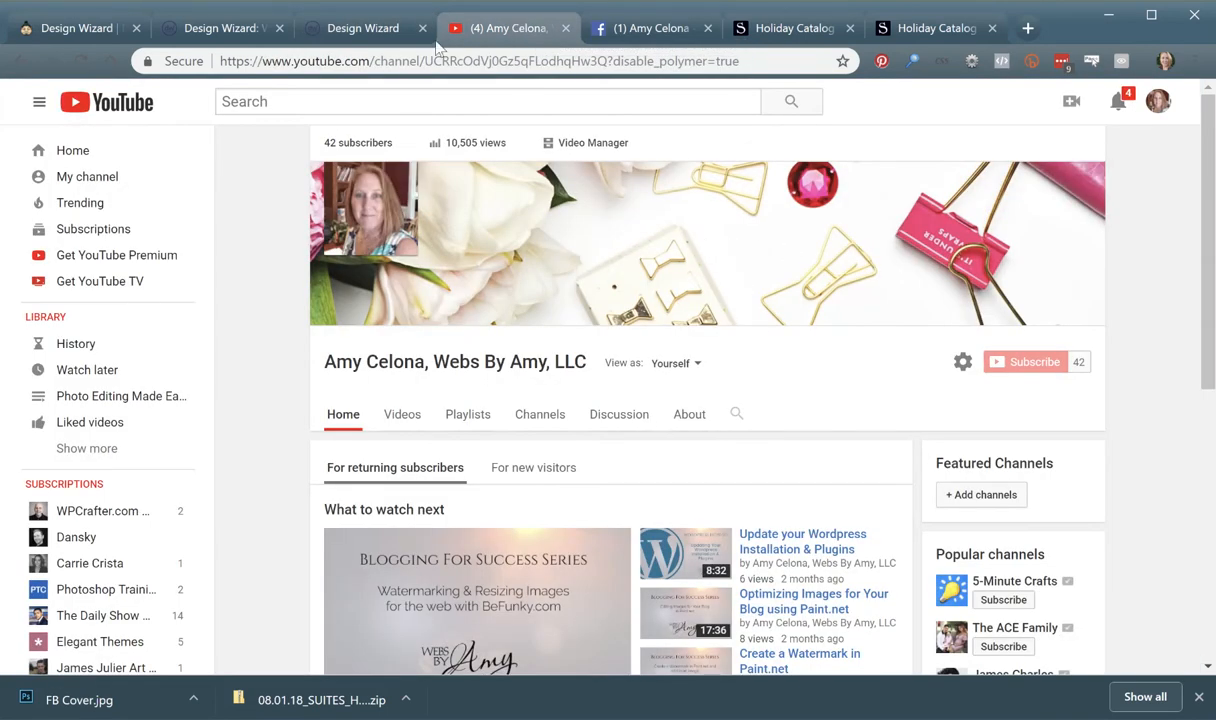
{"action": "left_click", "coordinate": [352, 36]}
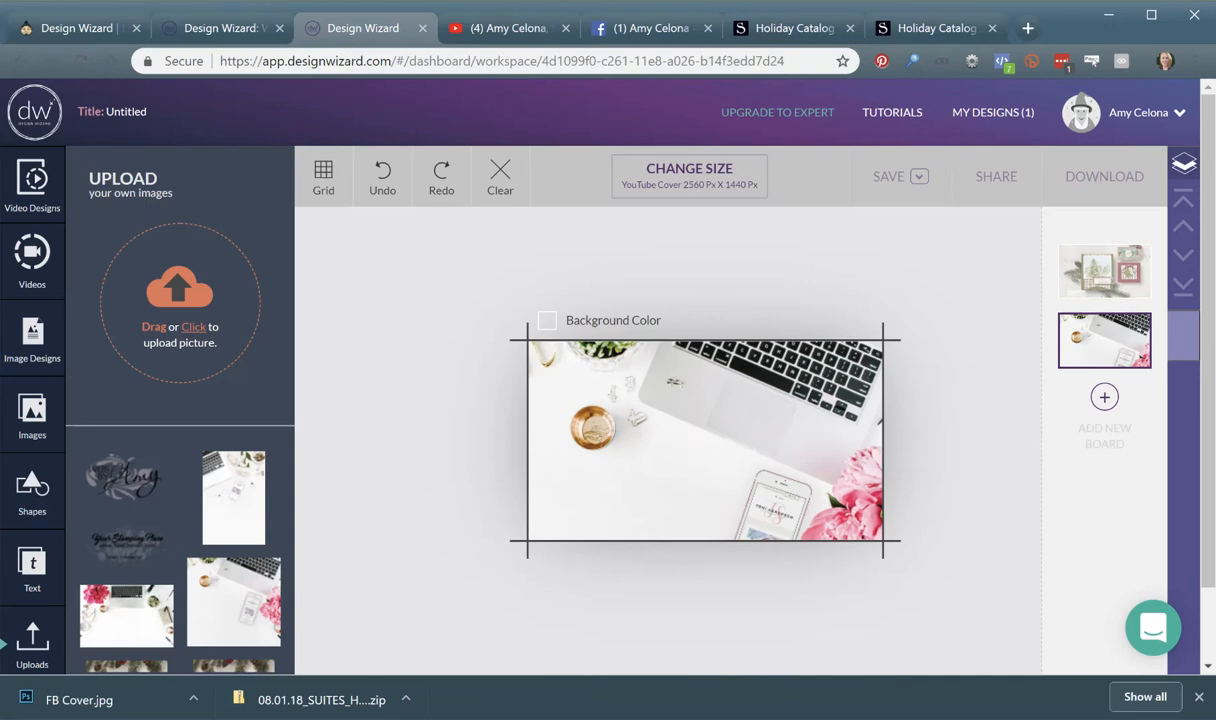
- Browse the YouTube cover image templates to examine their text layouts, positions and prices
{"action": "left_click", "coordinate": [22, 345]}
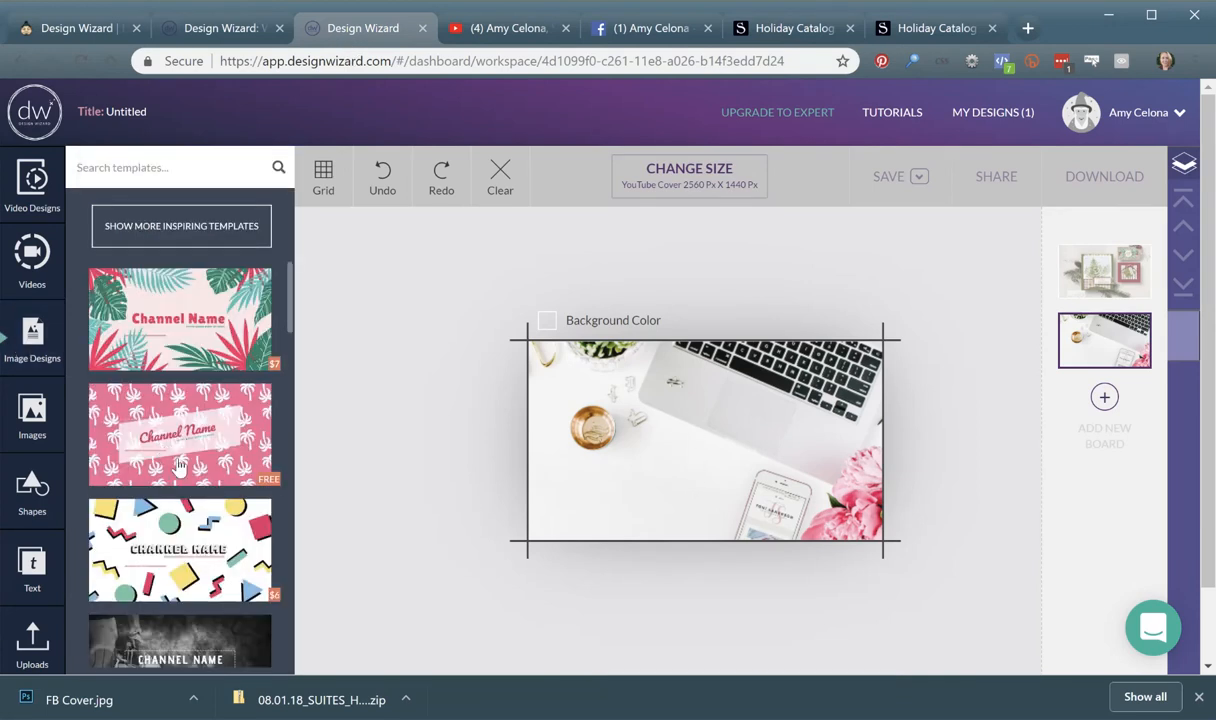
{"action": "scroll", "coordinate": [178, 465], "scroll_direction": "down", "scroll_amount": 5}
{"action": "scroll", "coordinate": [178, 465], "scroll_direction": "down", "scroll_amount": 5}
{"action": "scroll", "coordinate": [178, 465], "scroll_direction": "up", "scroll_amount": 10}
{"action": "scroll", "coordinate": [178, 465], "scroll_direction": "down", "scroll_amount": 8}
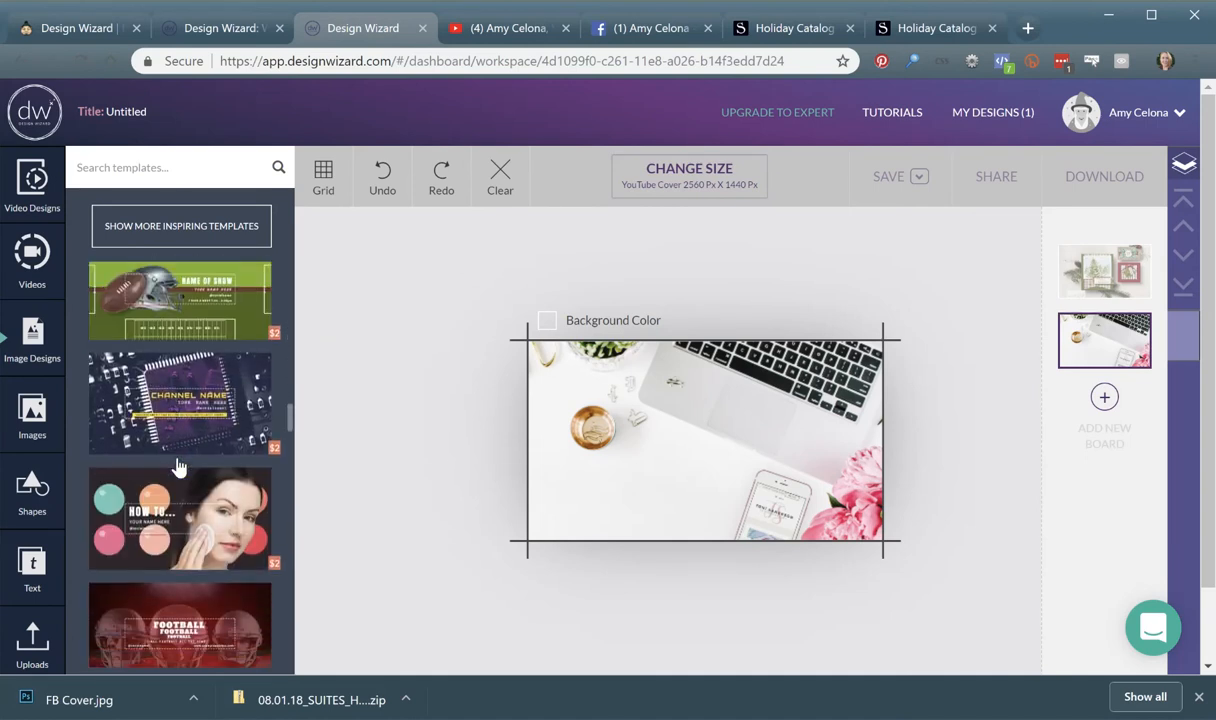
{"action": "scroll", "coordinate": [178, 465], "scroll_direction": "down", "scroll_amount": 10}
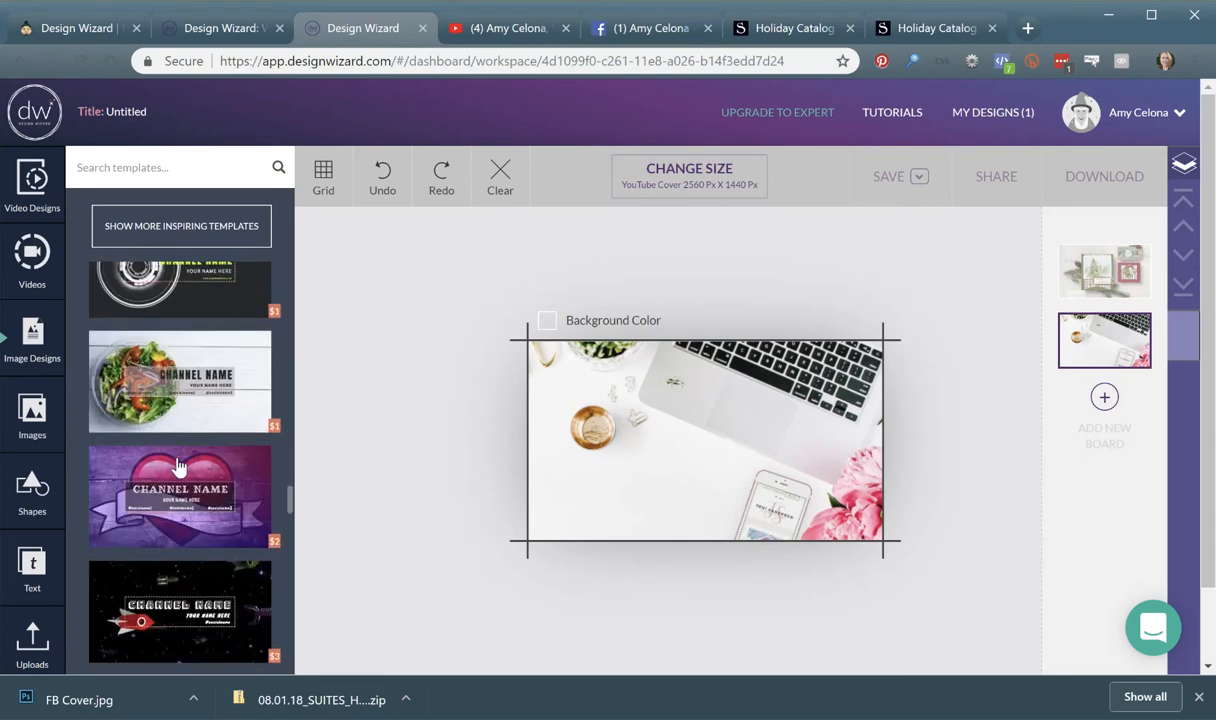
{"action": "scroll", "coordinate": [178, 465], "scroll_direction": "down", "scroll_amount": 1}
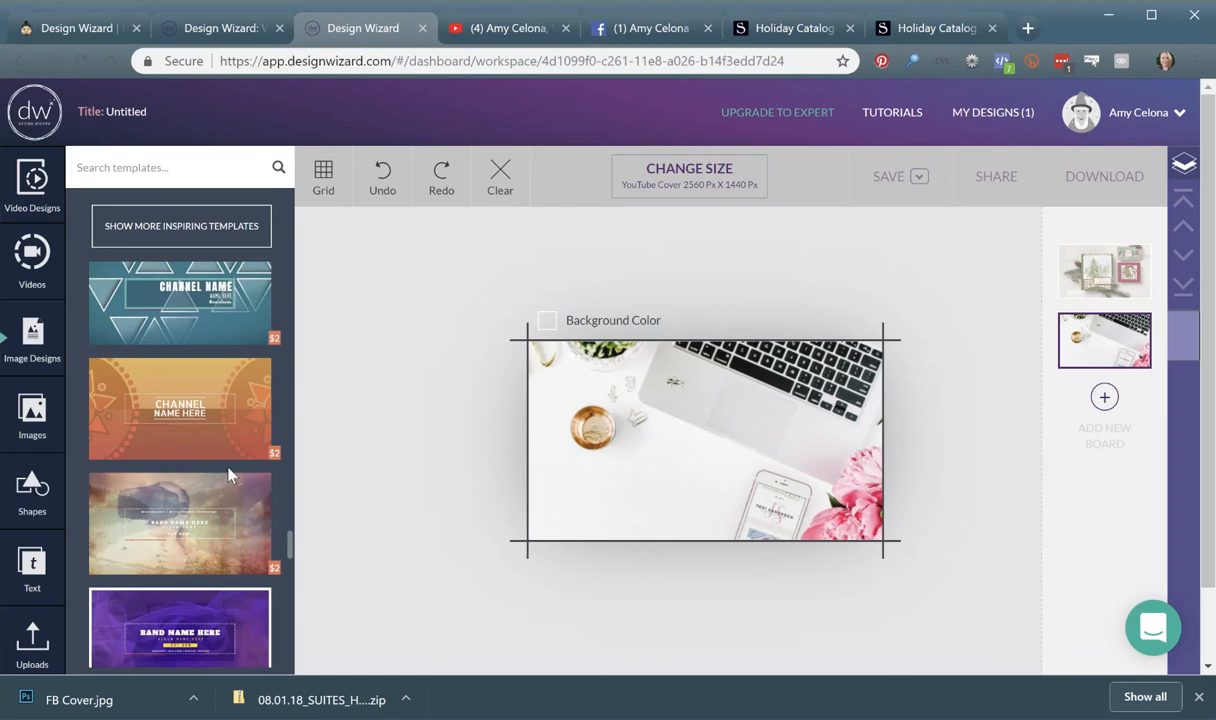
{"action": "scroll", "coordinate": [228, 475], "scroll_direction": "down", "scroll_amount": 5}
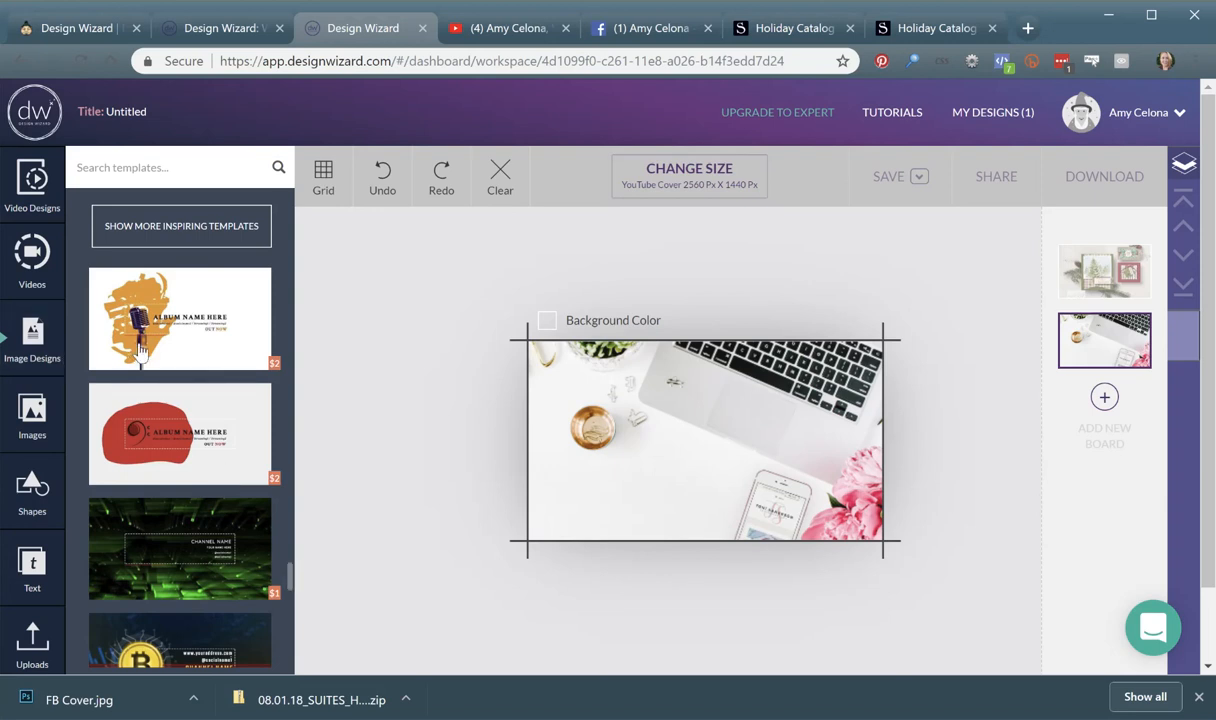
{"action": "scroll", "coordinate": [140, 345], "scroll_direction": "down", "scroll_amount": 10}
{"action": "scroll", "coordinate": [170, 480], "scroll_direction": "up", "scroll_amount": 10}
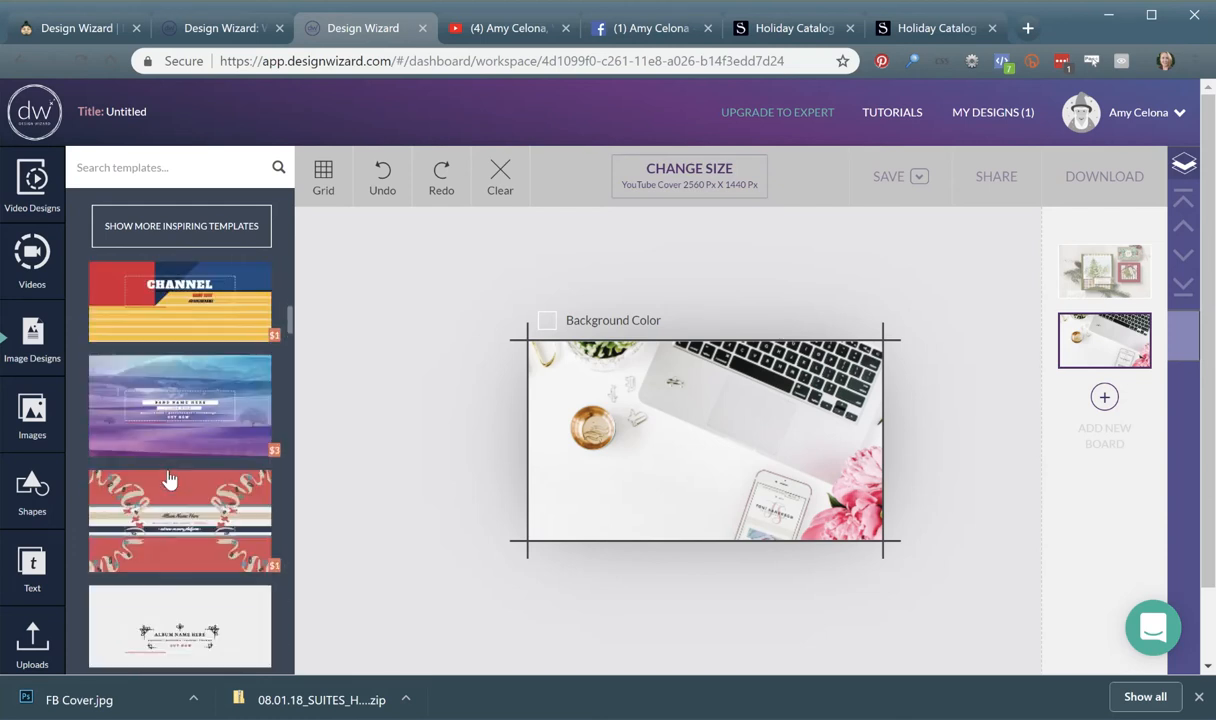
{"action": "scroll", "coordinate": [170, 480], "scroll_direction": "up", "scroll_amount": 5}
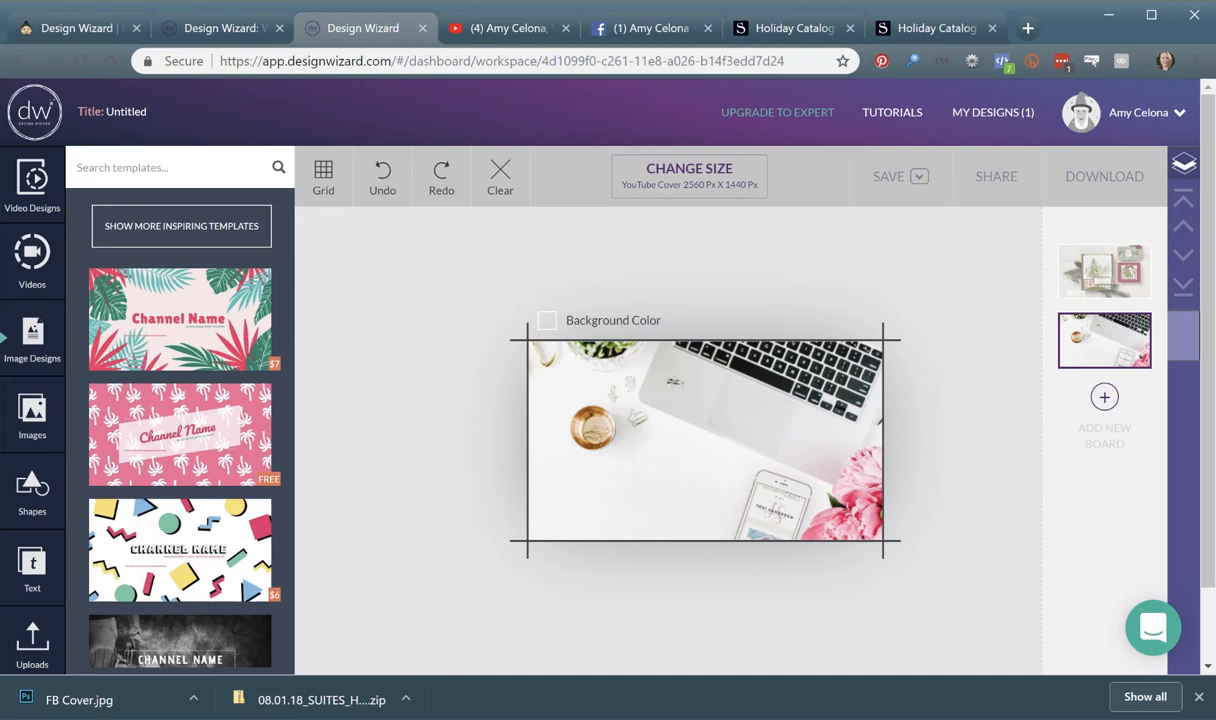
- Place the uploaded Webs By Amy logo on the desk photo and shrink it to less than half its size
{"action": "left_click", "coordinate": [32, 635]}
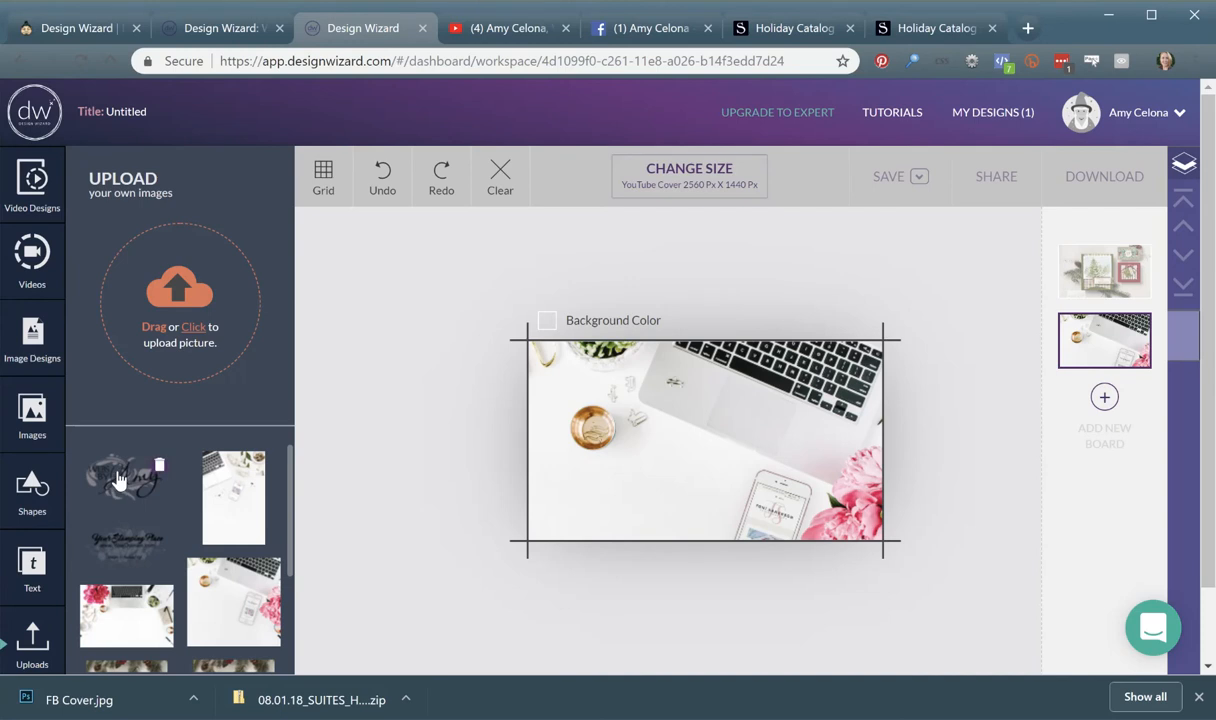
{"action": "left_click_drag", "start_coordinate": [118, 480], "coordinate": [703, 435]}
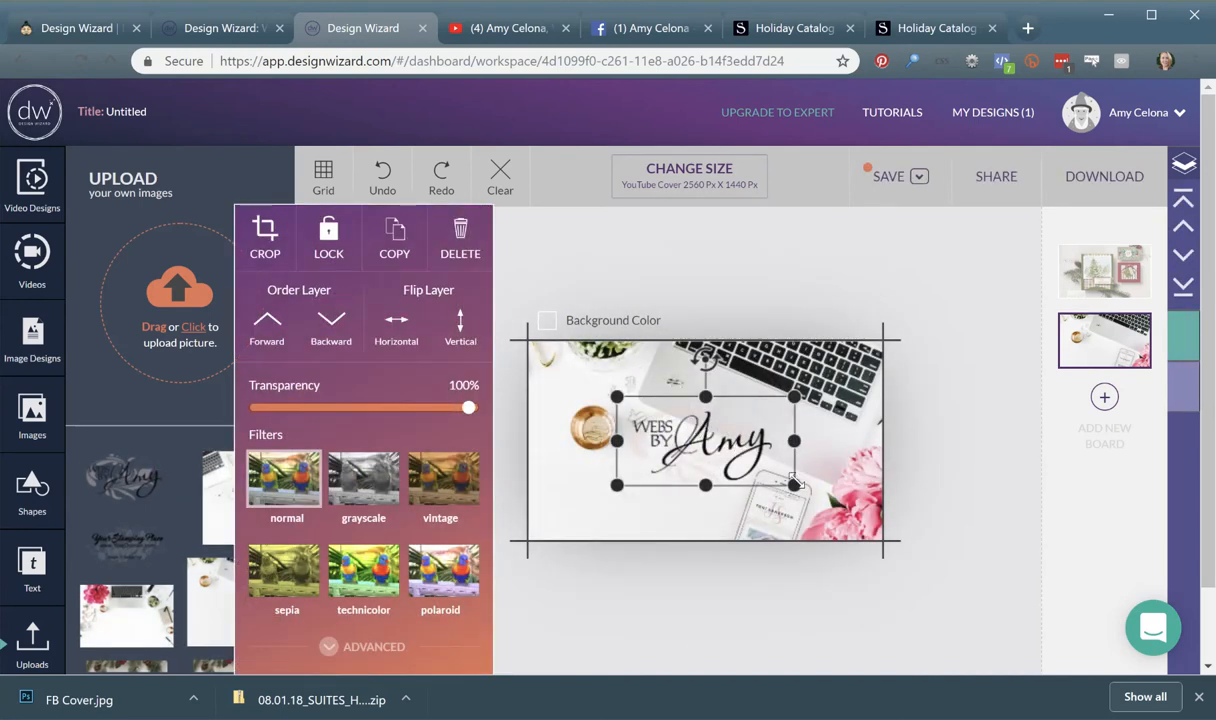
{"action": "left_click_drag", "start_coordinate": [797, 480], "coordinate": [644, 408]}
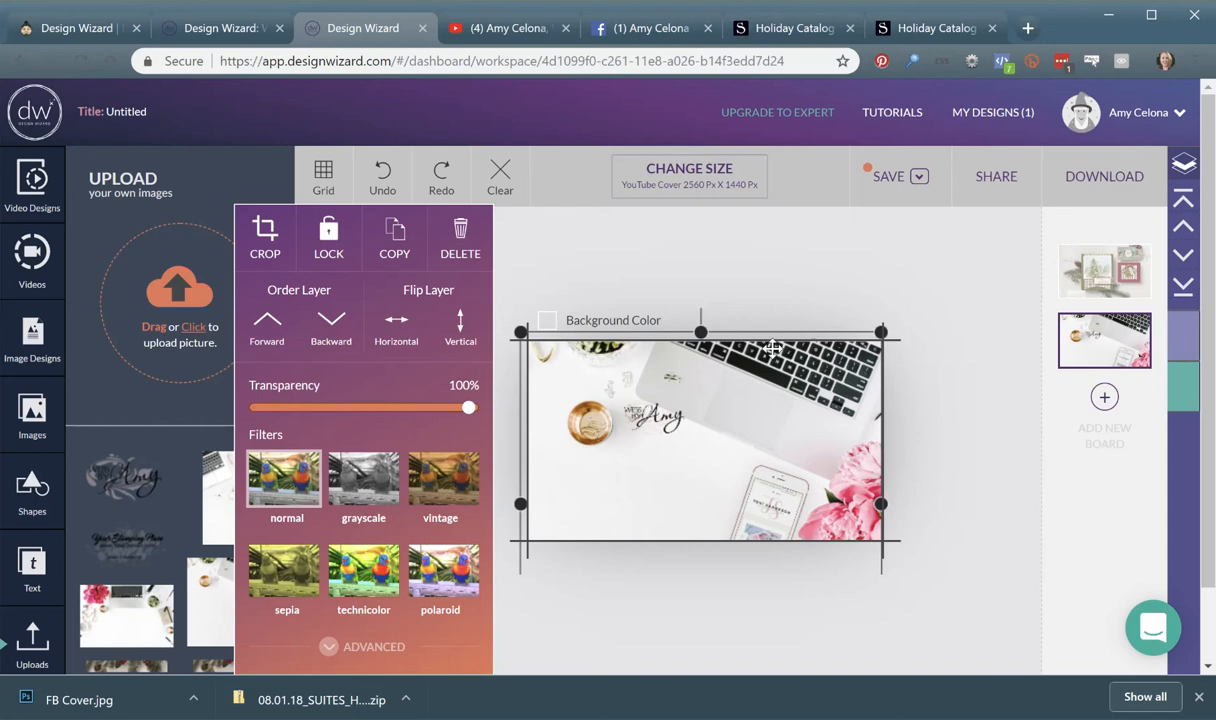
- Lock the background desk photo in place and move the logo slightly away from the gold cup, towards the cover's centre
{"action": "left_click", "coordinate": [325, 240]}
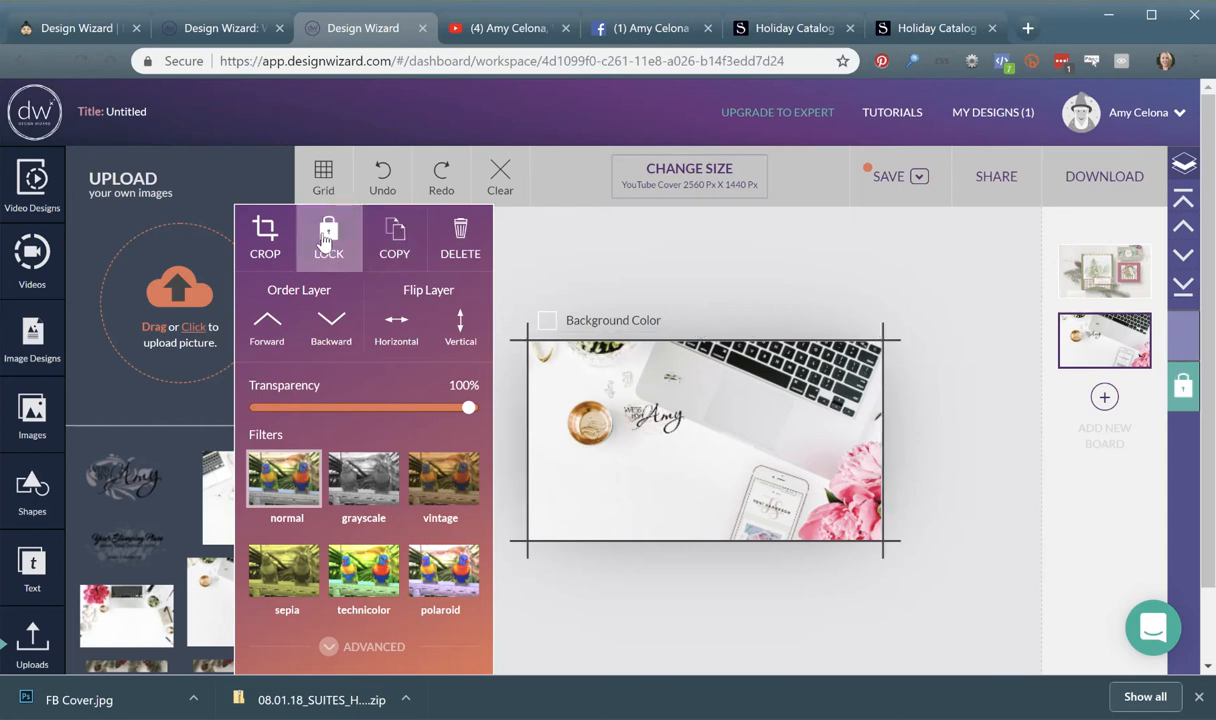
{"action": "left_click", "coordinate": [671, 413]}
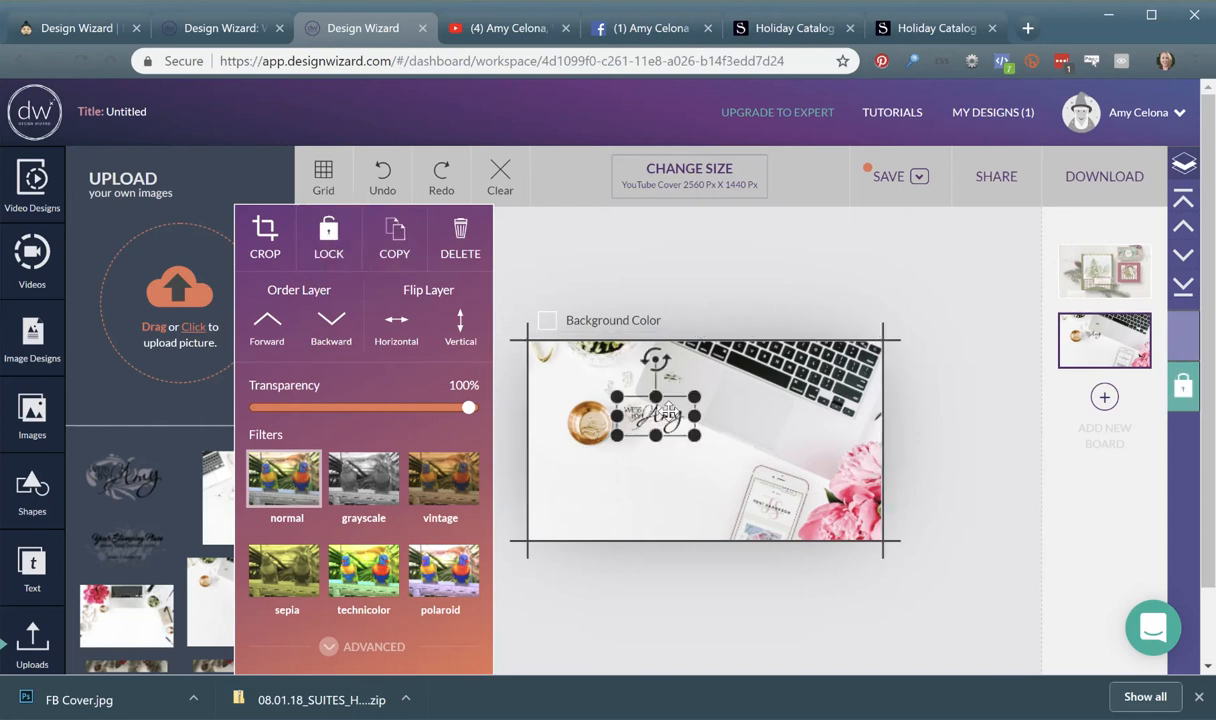
{"action": "left_click_drag", "start_coordinate": [669, 414], "coordinate": [708, 422]}
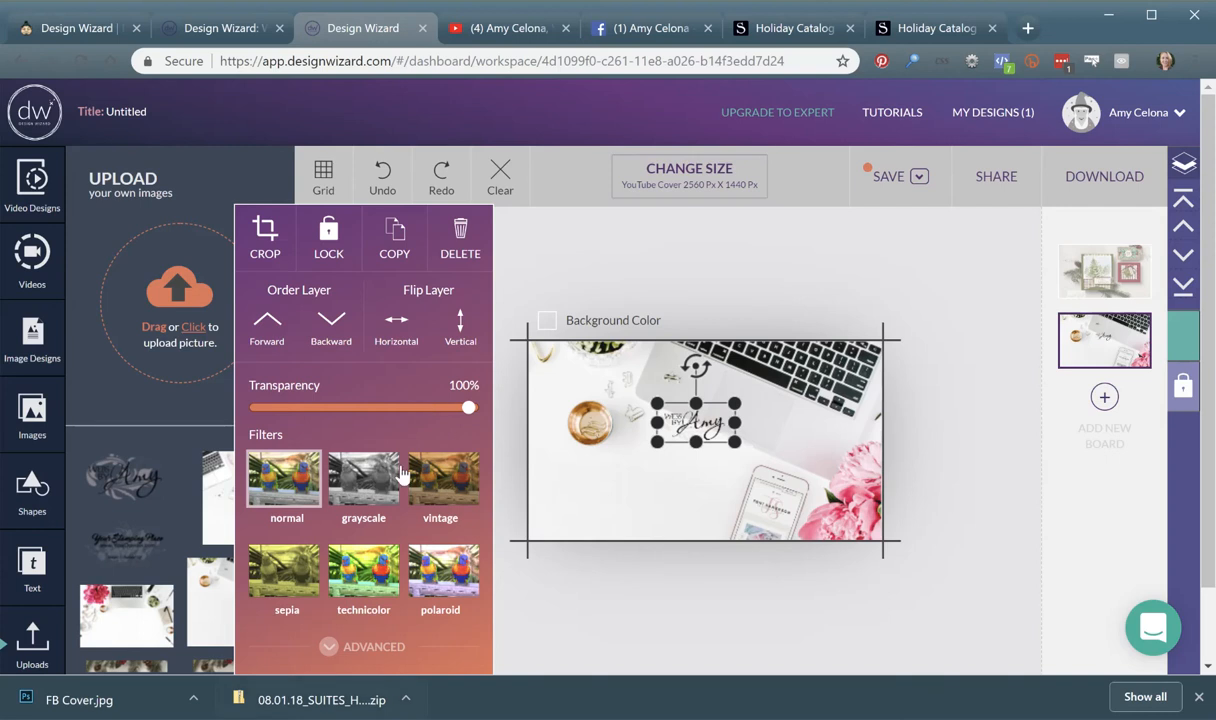
- Examine the logo's advanced brightness, saturation, contrast, tint and hue adjustments and its layer order options
{"action": "scroll", "coordinate": [340, 420], "scroll_direction": "down", "scroll_amount": 1}
{"action": "scroll", "coordinate": [340, 420], "scroll_direction": "down", "scroll_amount": 1}
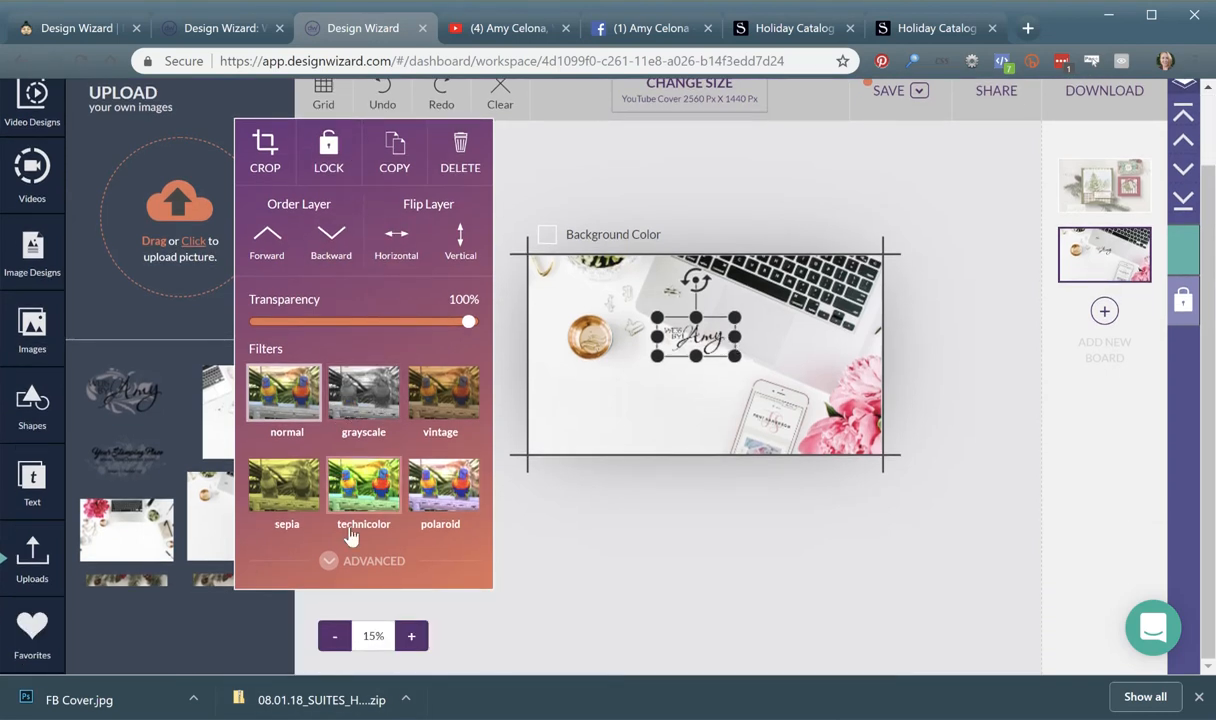
{"action": "left_click", "coordinate": [354, 562]}
{"action": "scroll", "coordinate": [352, 564], "scroll_direction": "down", "scroll_amount": 1}
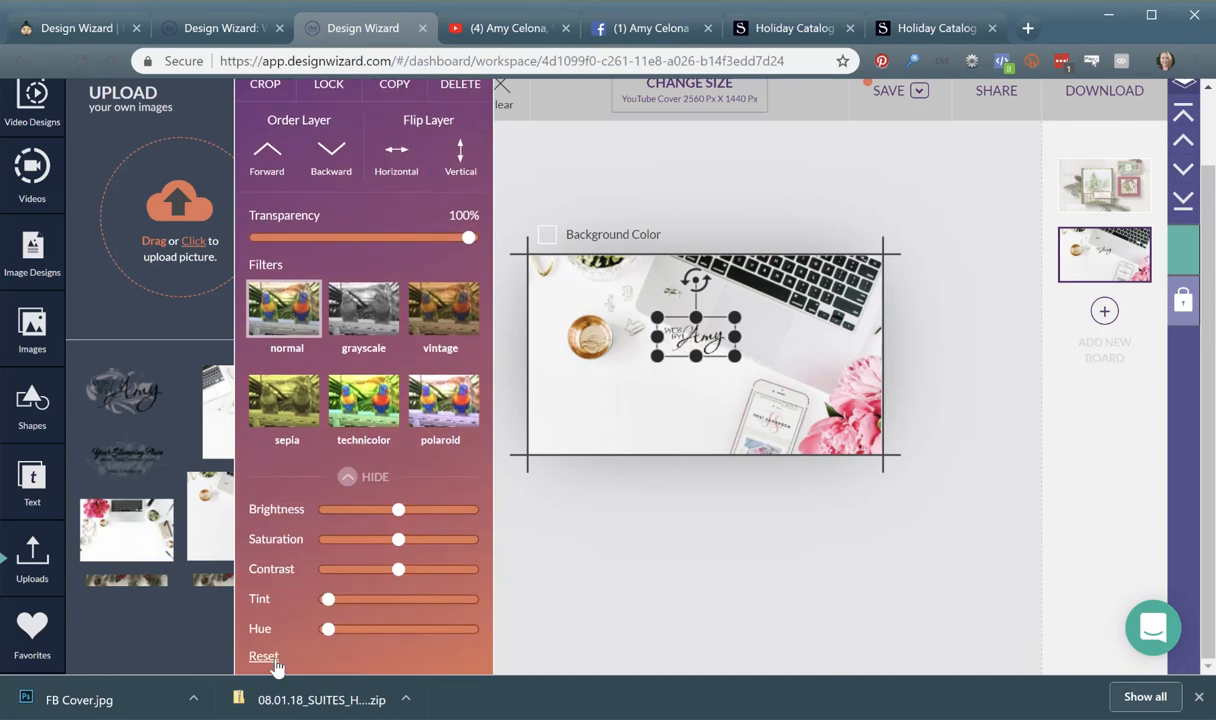
{"action": "scroll", "coordinate": [285, 600], "scroll_direction": "up", "scroll_amount": 1}
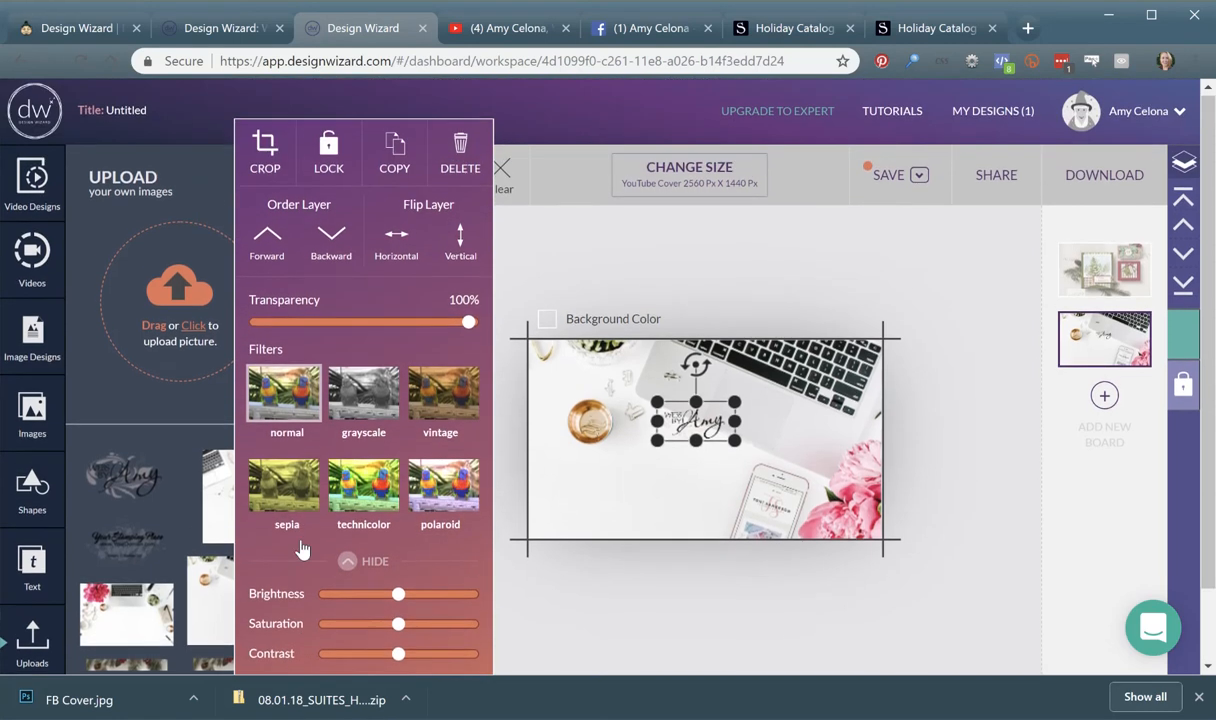
{"action": "left_click", "coordinate": [303, 258]}
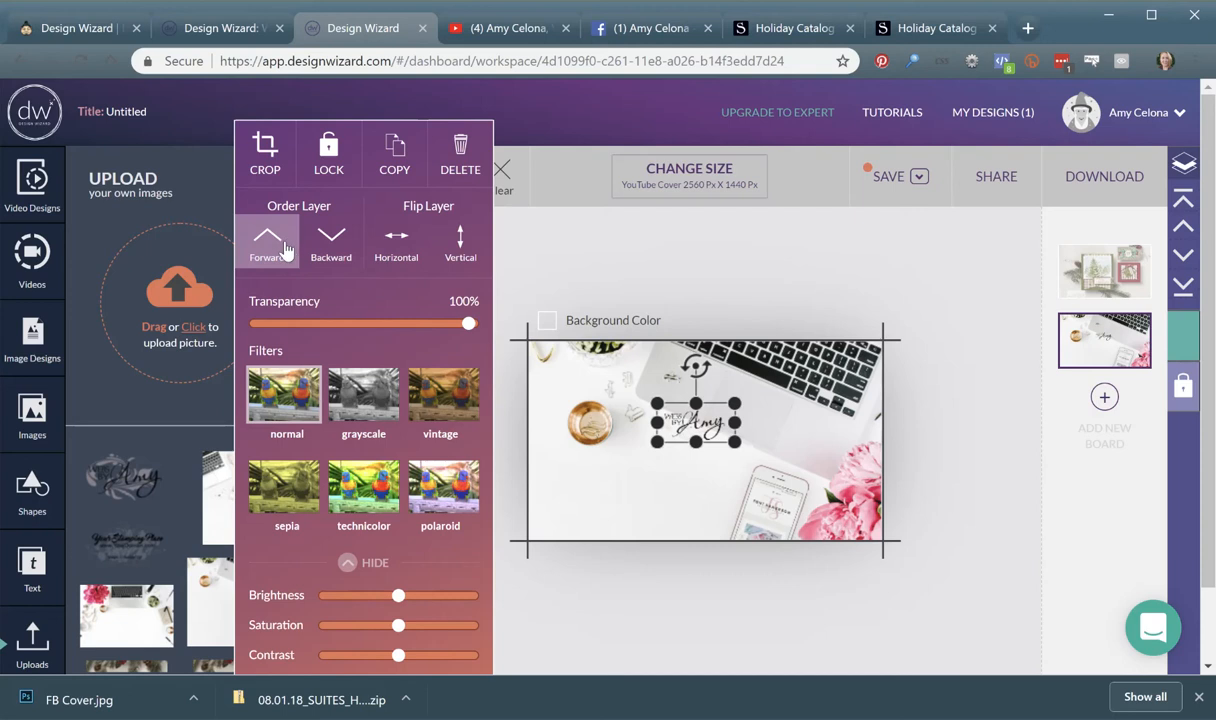
- Send the logo one layer backward behind the desk photo and bring it forward again
{"action": "left_click", "coordinate": [316, 246]}
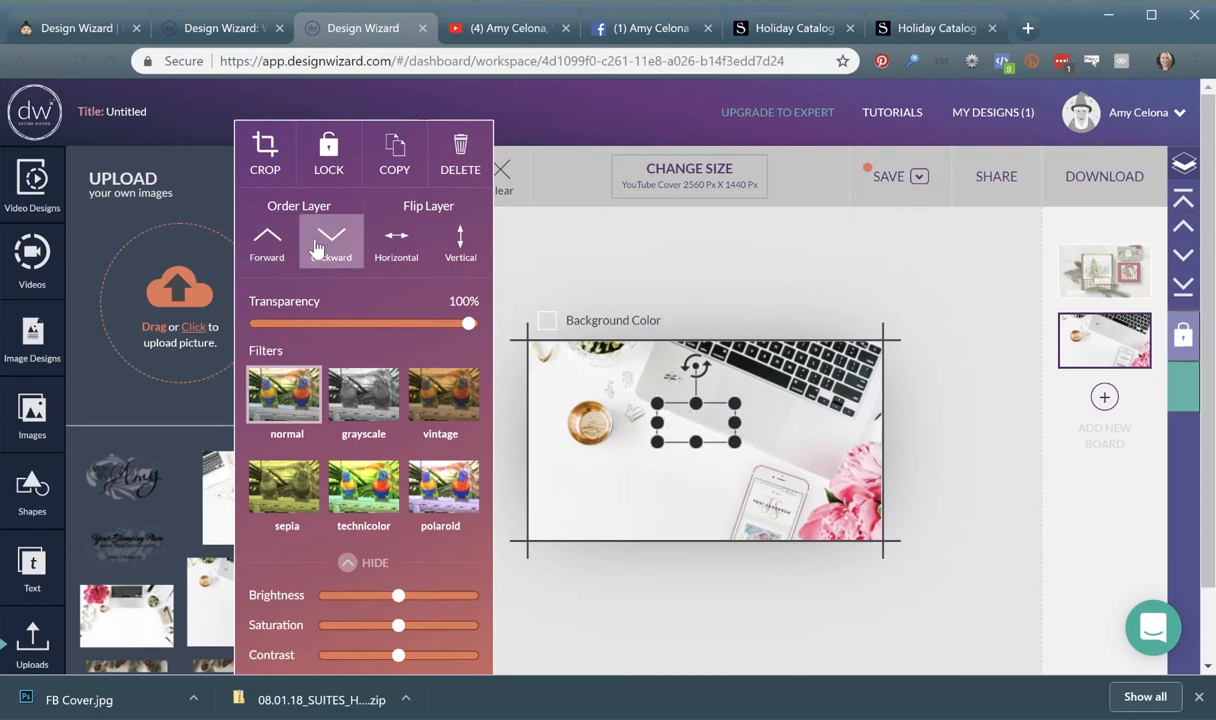
{"action": "left_click", "coordinate": [262, 250]}
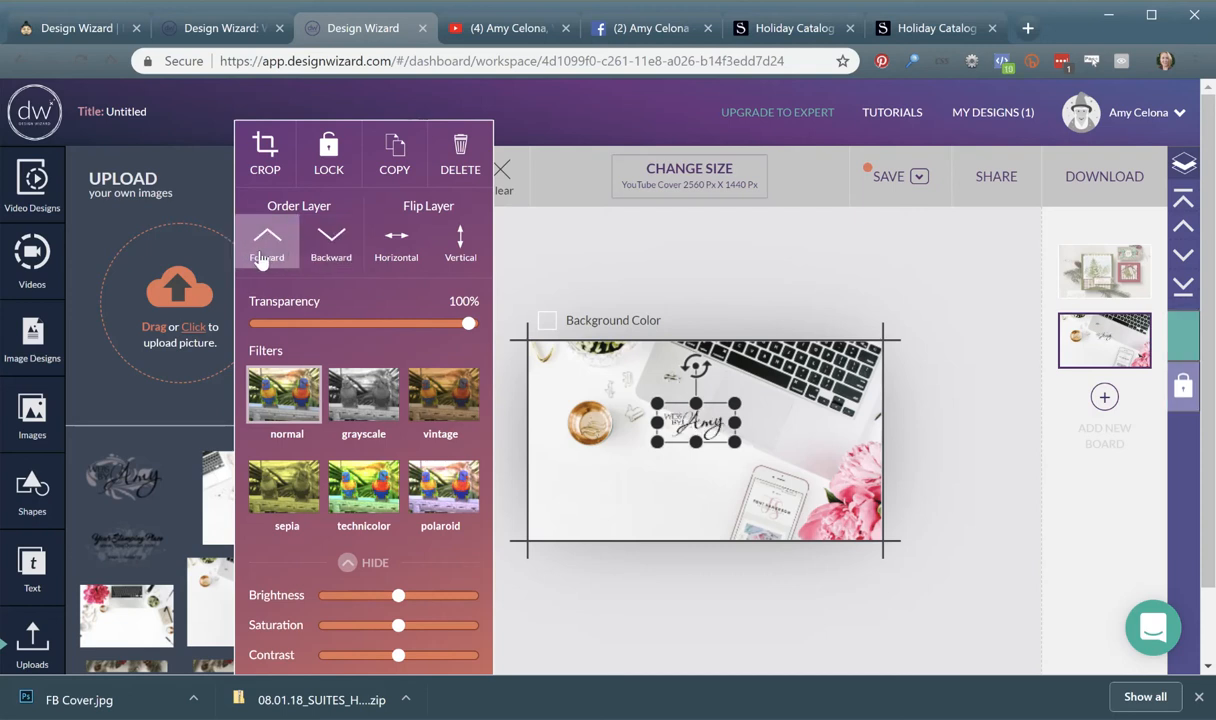
{"action": "left_click", "coordinate": [783, 442]}
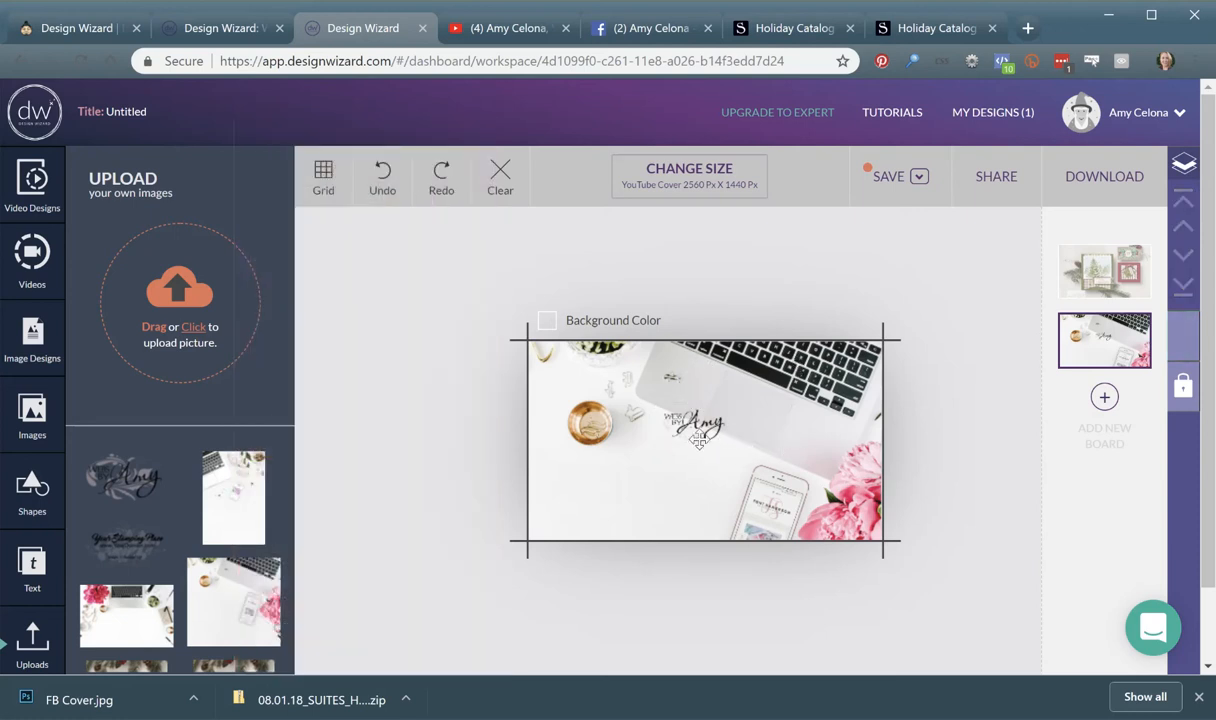
{"action": "left_click", "coordinate": [29, 575]}
{"action": "left_click_drag", "start_coordinate": [32, 573], "coordinate": [727, 453]}
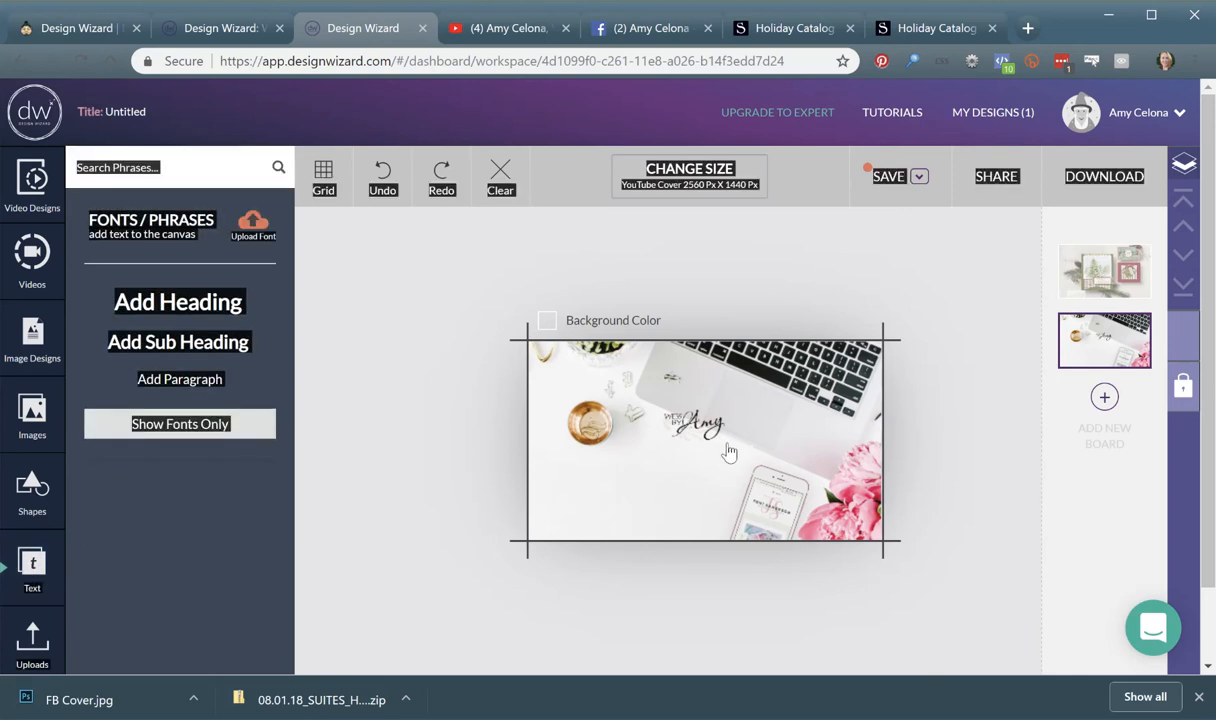
{"action": "left_click", "coordinate": [32, 592]}
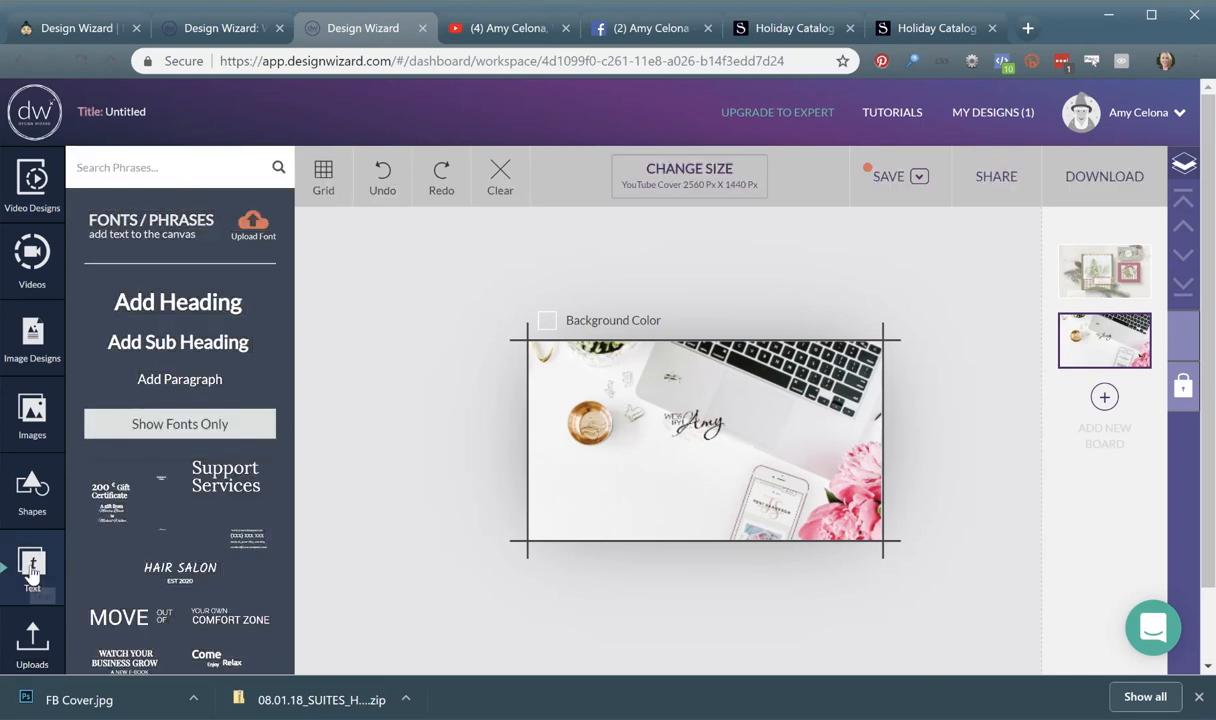
{"action": "left_click", "coordinate": [181, 380]}
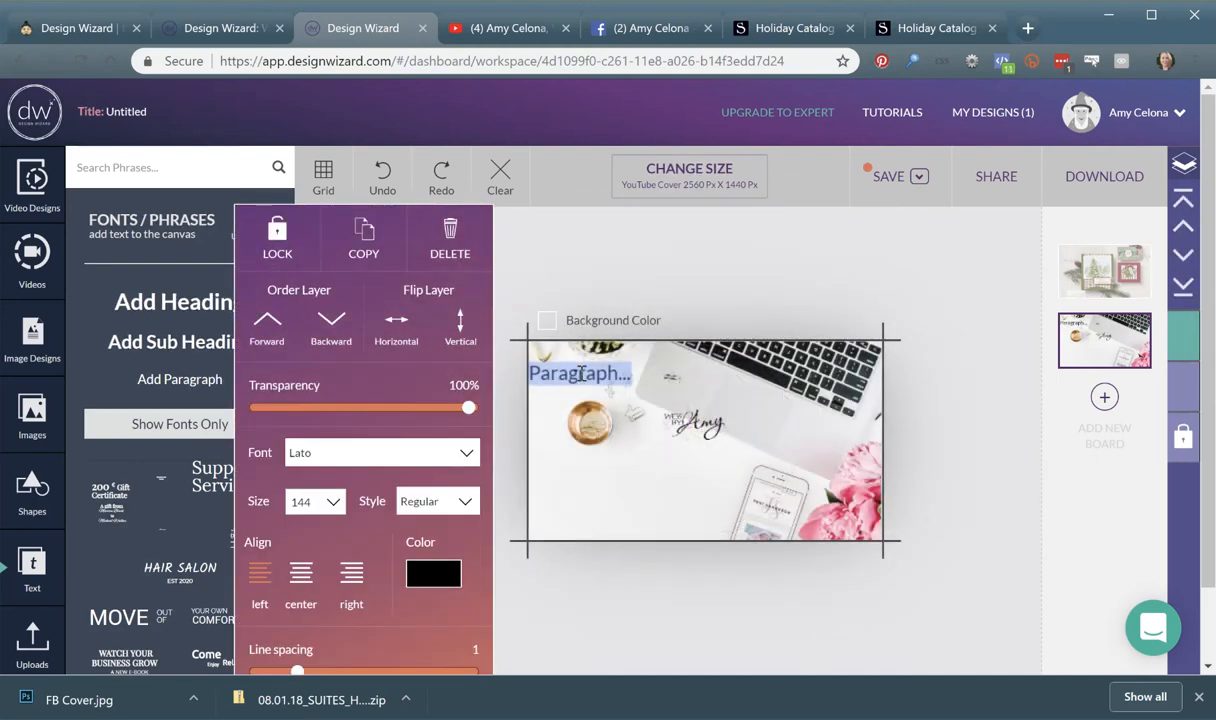
{"action": "type", "text": "www"}
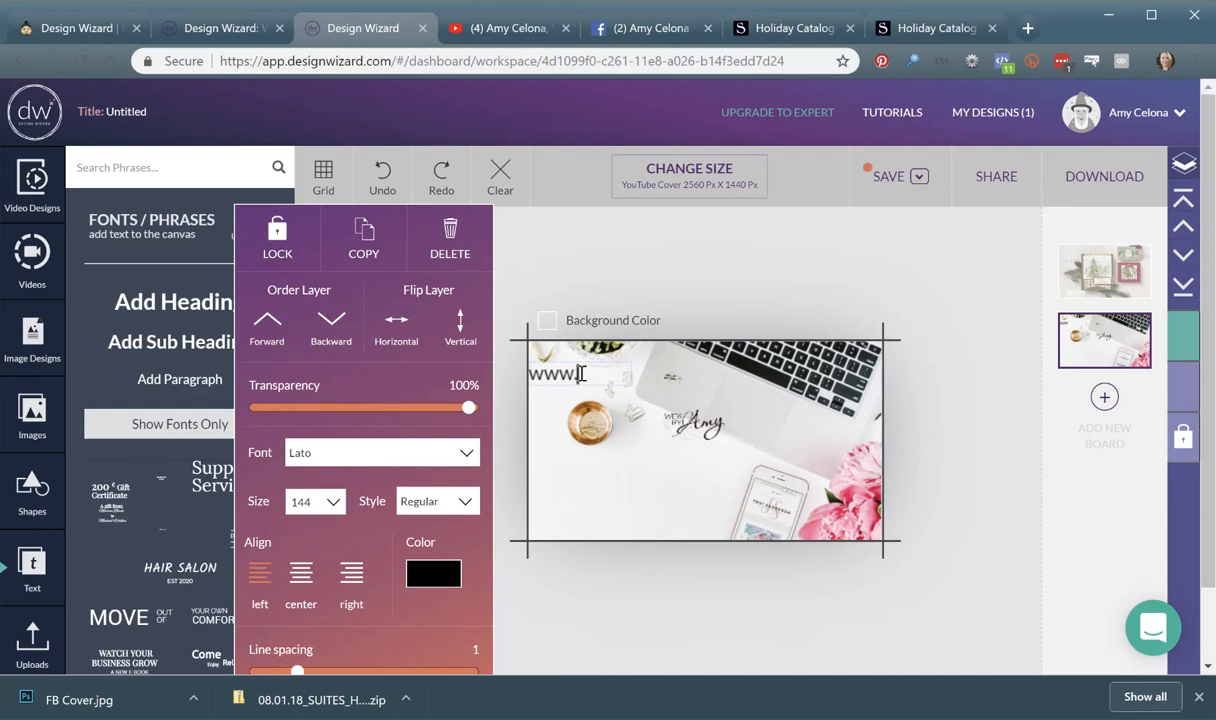
{"action": "type", "text": ".WebsByAmy.com"}
- Set the font size of the whole web address text to 36
{"action": "key", "text": "ctrl+a"}
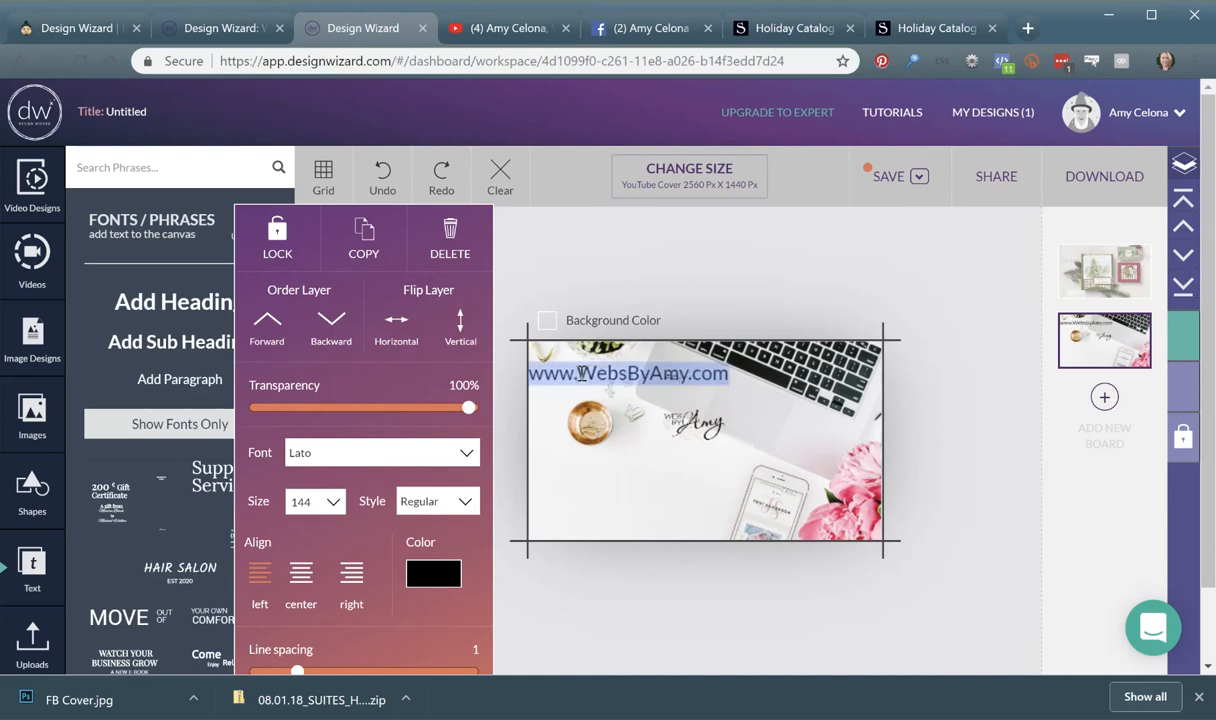
{"action": "left_click", "coordinate": [332, 507]}
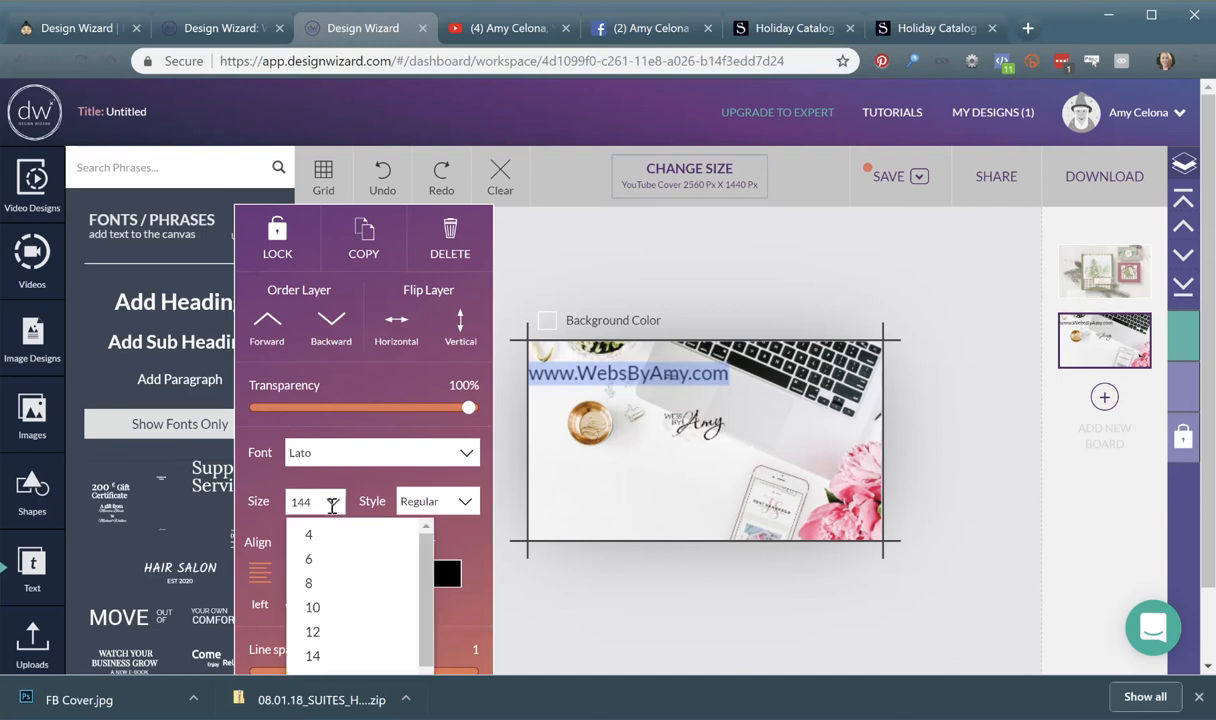
{"action": "scroll", "coordinate": [332, 595], "scroll_direction": "down", "scroll_amount": 3}
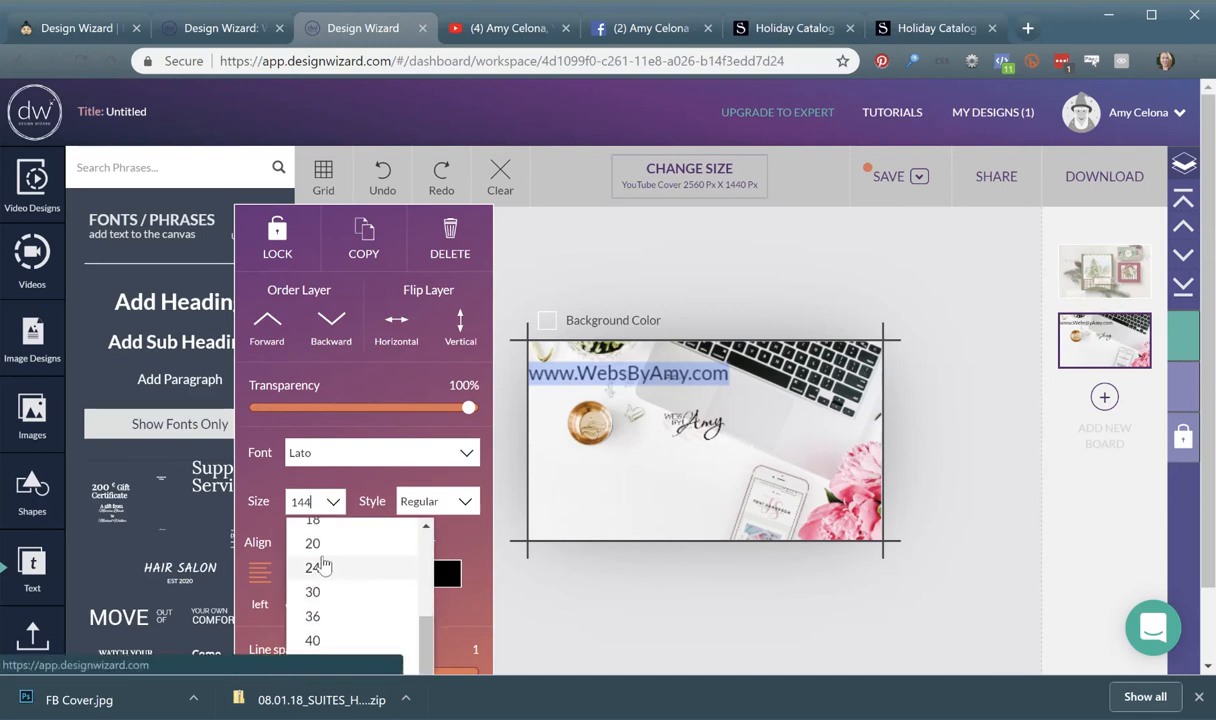
{"action": "left_click", "coordinate": [312, 617]}
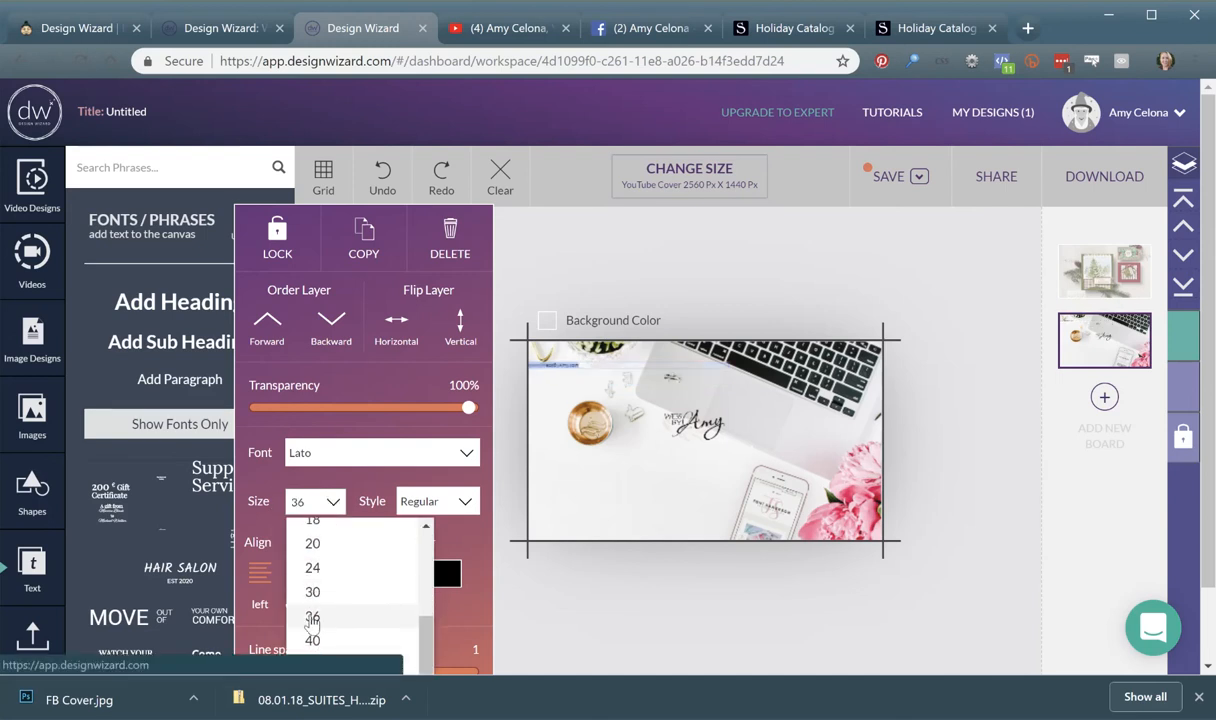
- Centre-align the web address and place it directly beneath the Webs By Amy logo
{"action": "left_click_drag", "start_coordinate": [580, 365], "coordinate": [708, 443]}
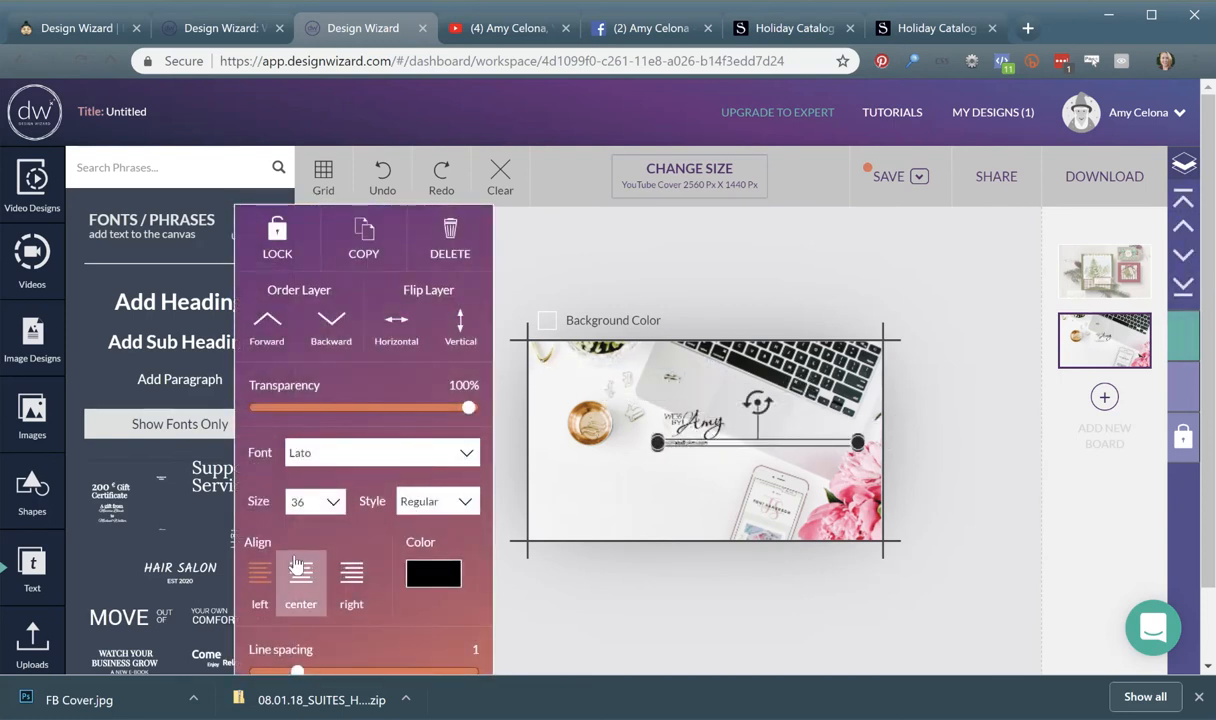
{"action": "left_click", "coordinate": [297, 573]}
{"action": "left_click_drag", "start_coordinate": [784, 442], "coordinate": [721, 442]}
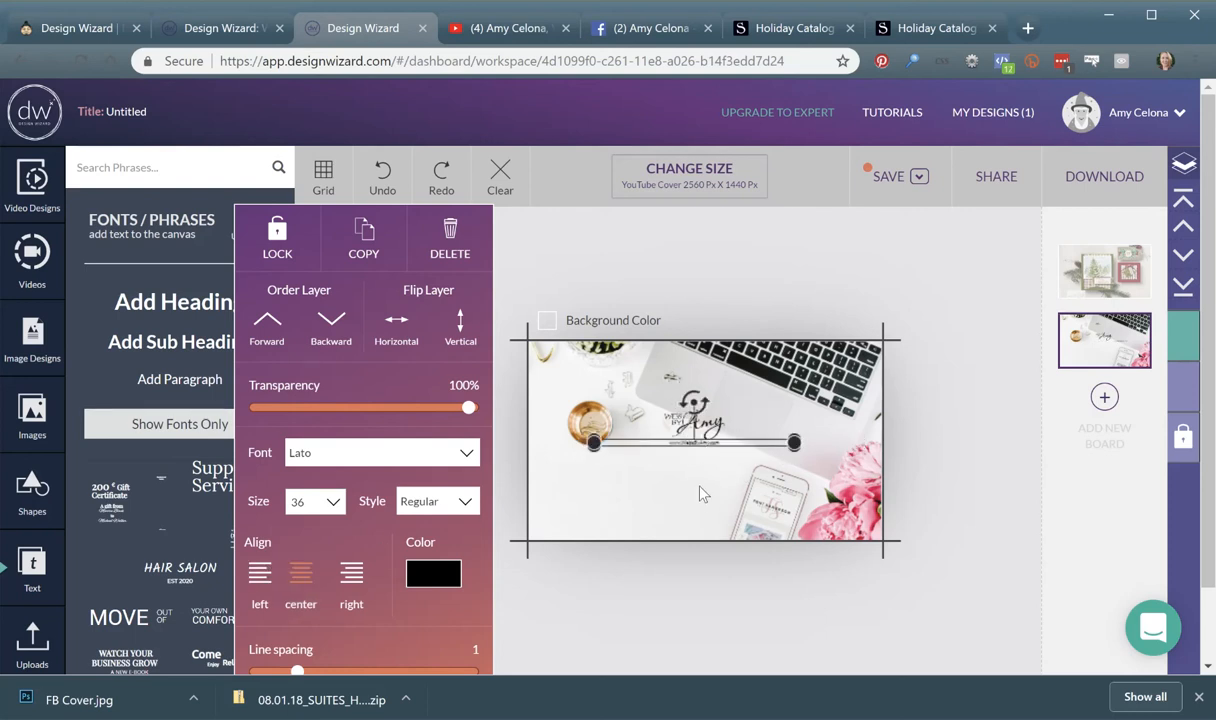
{"action": "left_click", "coordinate": [699, 493]}
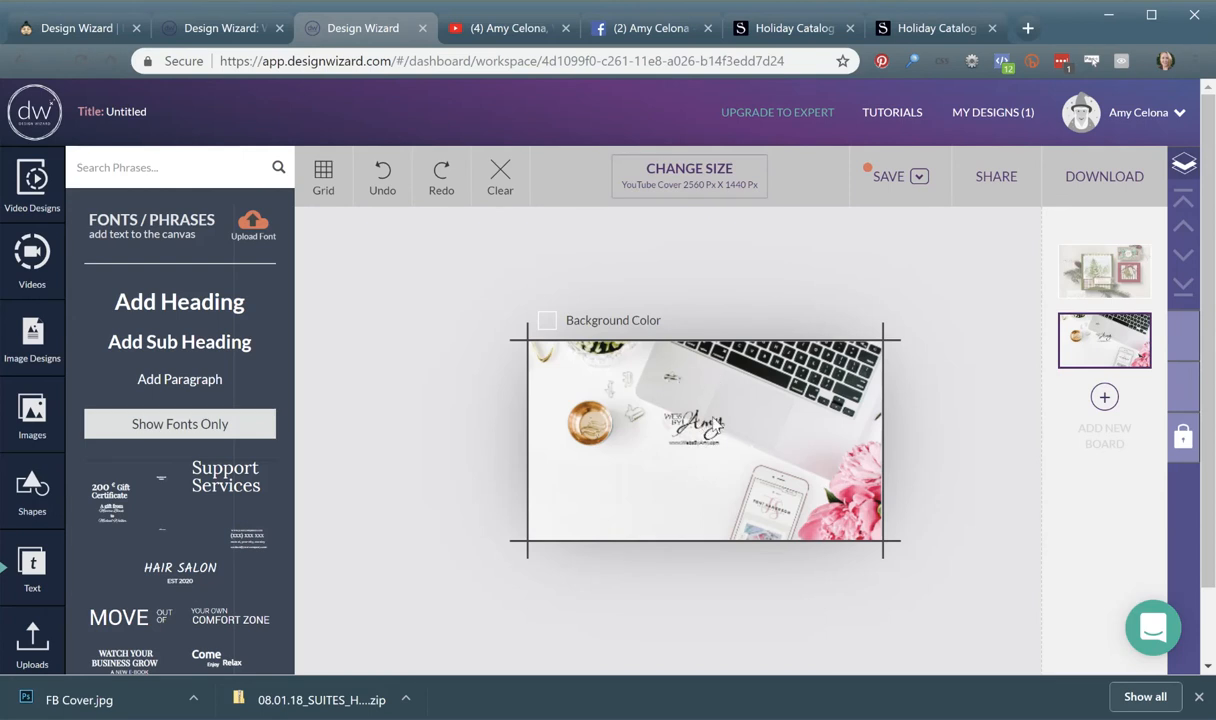
{"action": "left_click", "coordinate": [708, 437]}
{"action": "left_click_drag", "start_coordinate": [708, 441], "coordinate": [708, 442]}
{"action": "left_click", "coordinate": [690, 430]}
- Unlock the background desk photo, reduce its height slightly and reposition it behind the logo
{"action": "left_click", "coordinate": [1183, 437]}
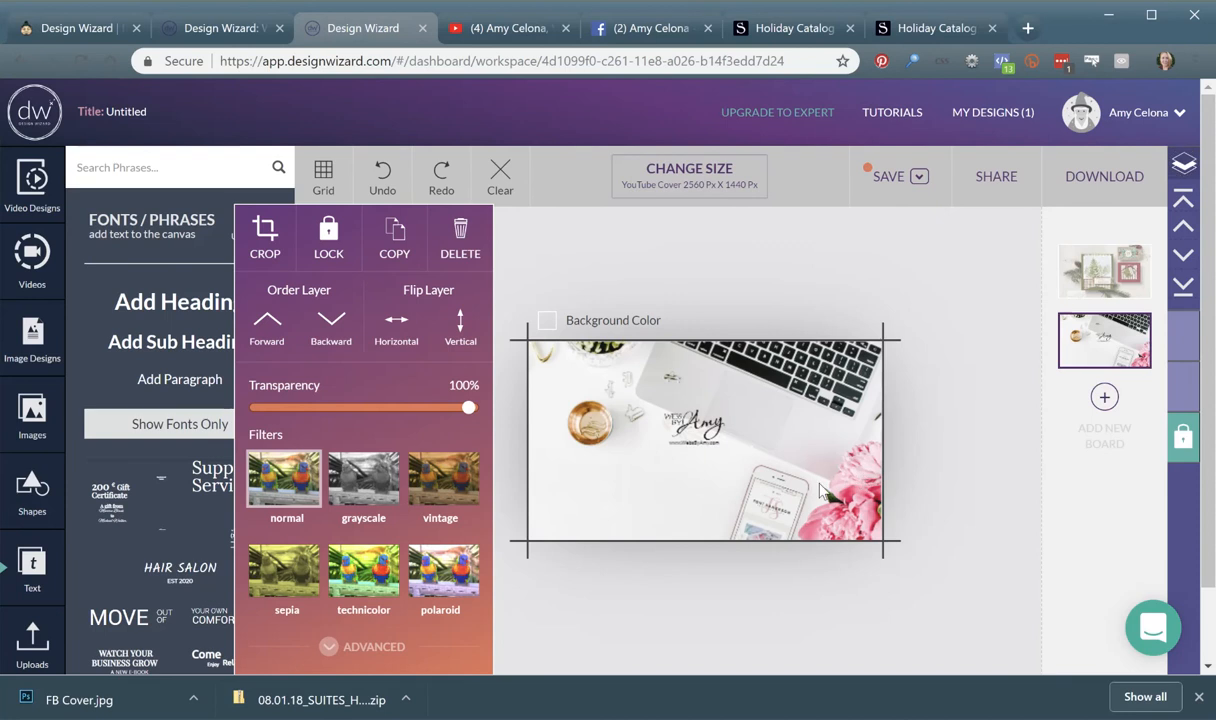
{"action": "left_click", "coordinate": [824, 457]}
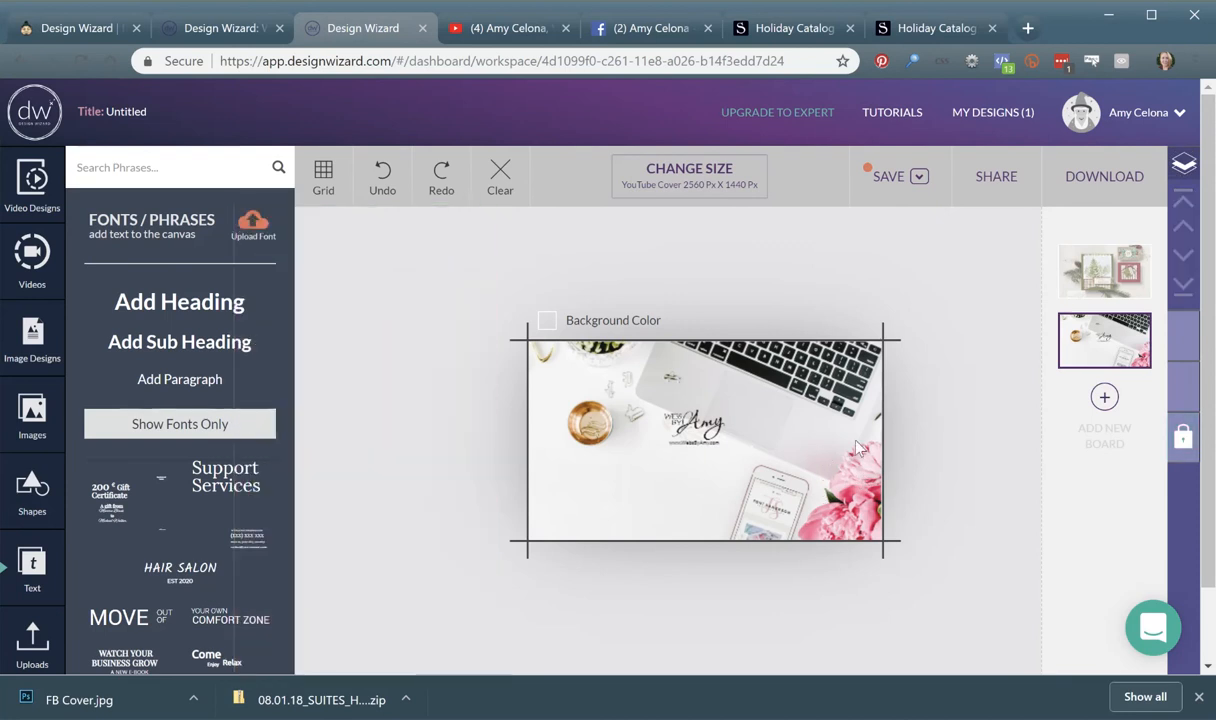
{"action": "left_click", "coordinate": [1185, 437]}
{"action": "mouse_move", "coordinate": [810, 501]}
{"action": "left_mouse_down"}
{"action": "mouse_move", "coordinate": [816, 400]}
{"action": "mouse_move", "coordinate": [812, 489]}
{"action": "left_mouse_up"}
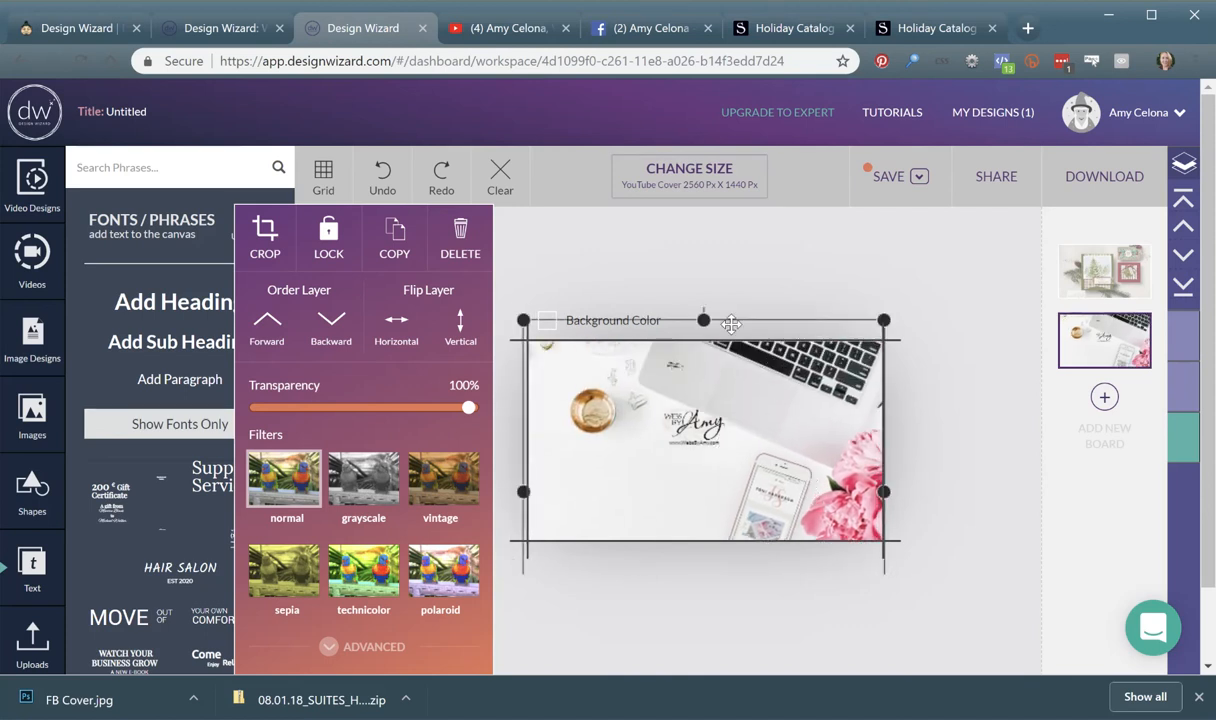
{"action": "left_click_drag", "start_coordinate": [694, 320], "coordinate": [706, 364]}
{"action": "left_click_drag", "start_coordinate": [786, 435], "coordinate": [784, 398]}
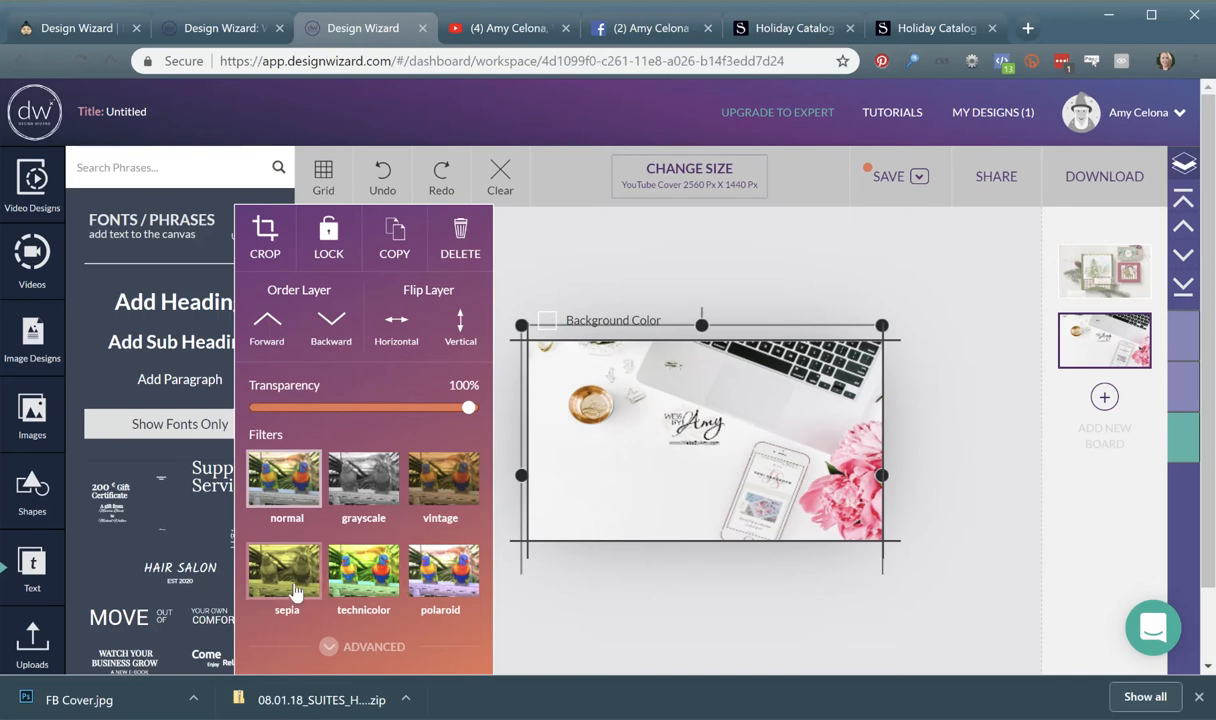
{"action": "left_click", "coordinate": [922, 475]}
{"action": "left_click", "coordinate": [834, 464]}
- Add the pink-flower and portrait laptop photos from the uploads, and delete the old background photo and the pink-flower photo
{"action": "left_click", "coordinate": [44, 632]}
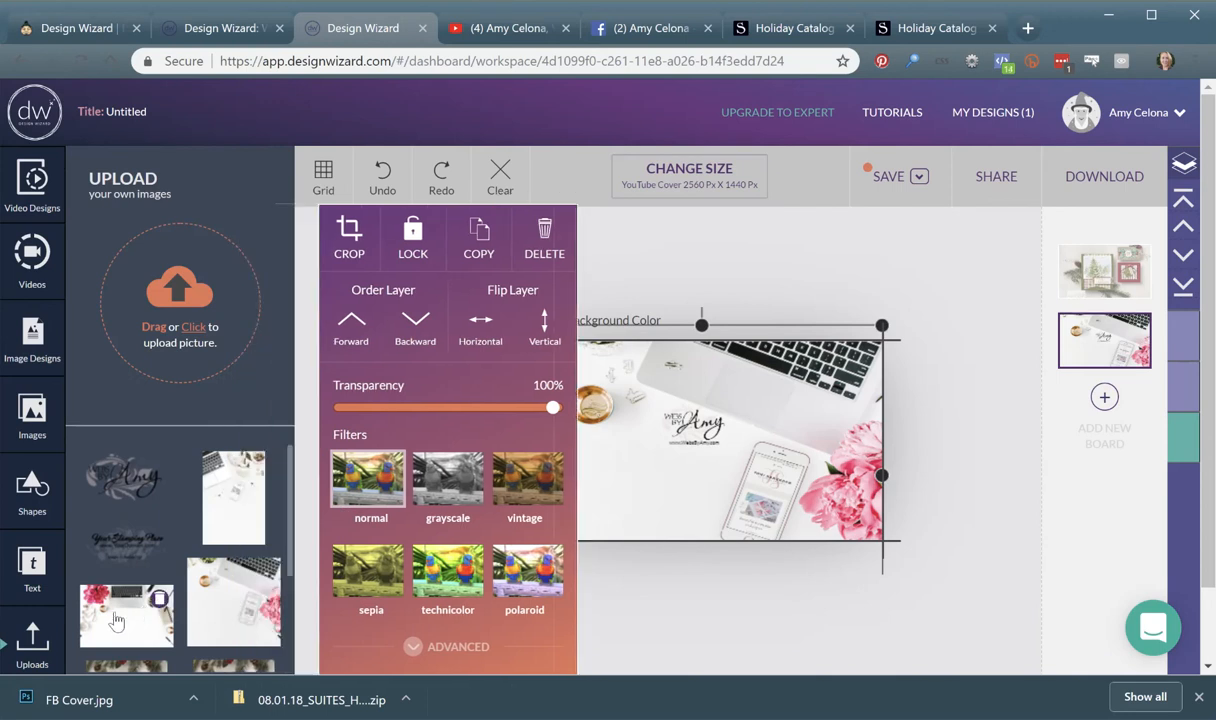
{"action": "left_click", "coordinate": [116, 621]}
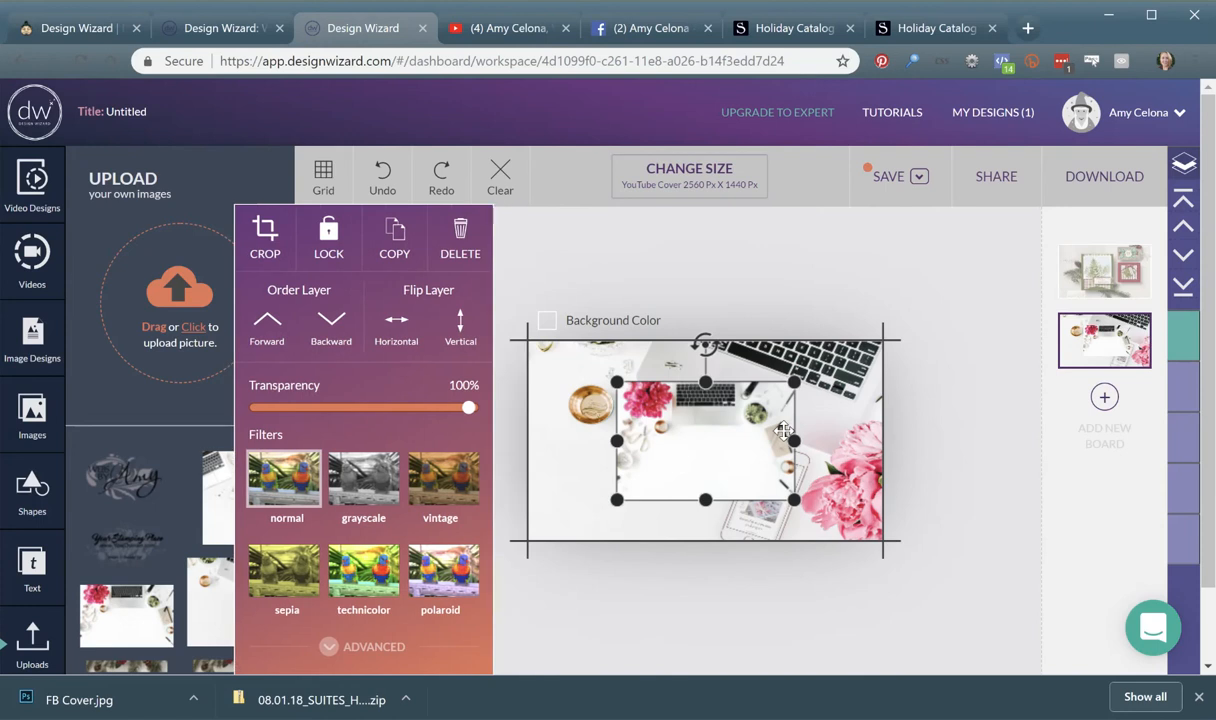
{"action": "left_click", "coordinate": [879, 397]}
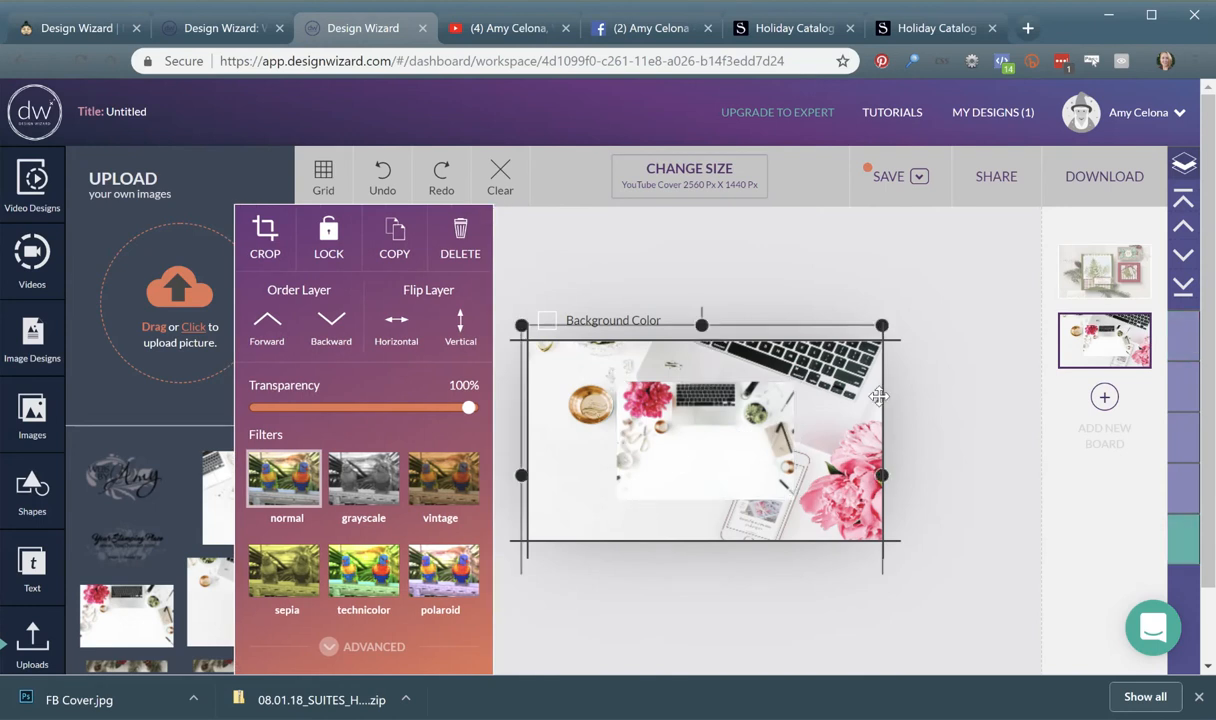
{"action": "key", "text": "Delete"}
{"action": "left_click_drag", "start_coordinate": [711, 461], "coordinate": [817, 499]}
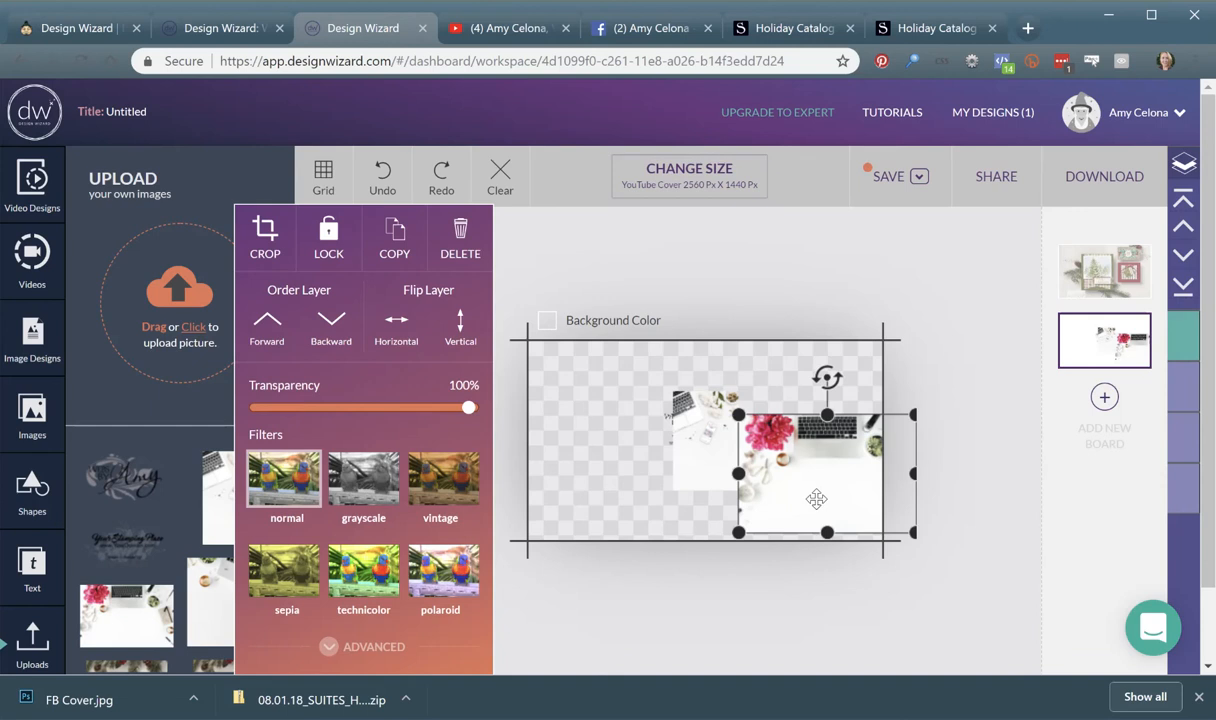
{"action": "key", "text": "Delete"}
- Send the portrait laptop photo backward and bring the logo and web address in front of it
{"action": "left_click_drag", "start_coordinate": [677, 457], "coordinate": [746, 470]}
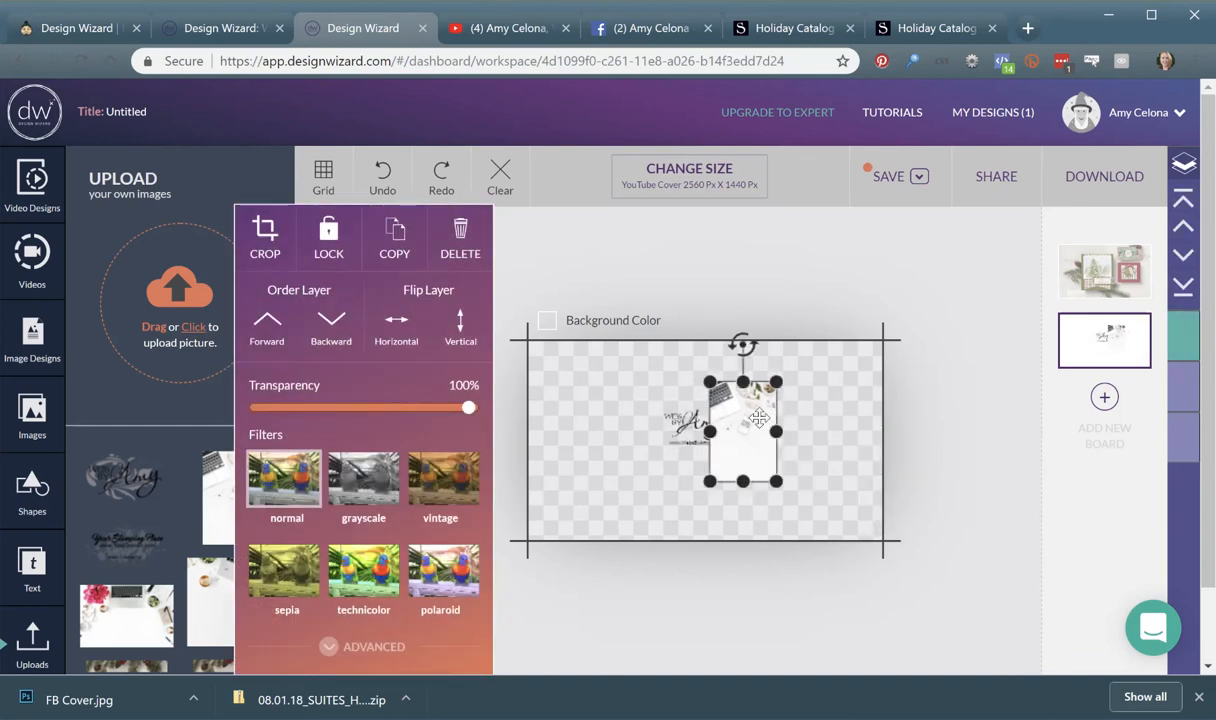
{"action": "left_click", "coordinate": [333, 325]}
{"action": "left_click_drag", "start_coordinate": [723, 395], "coordinate": [611, 389]}
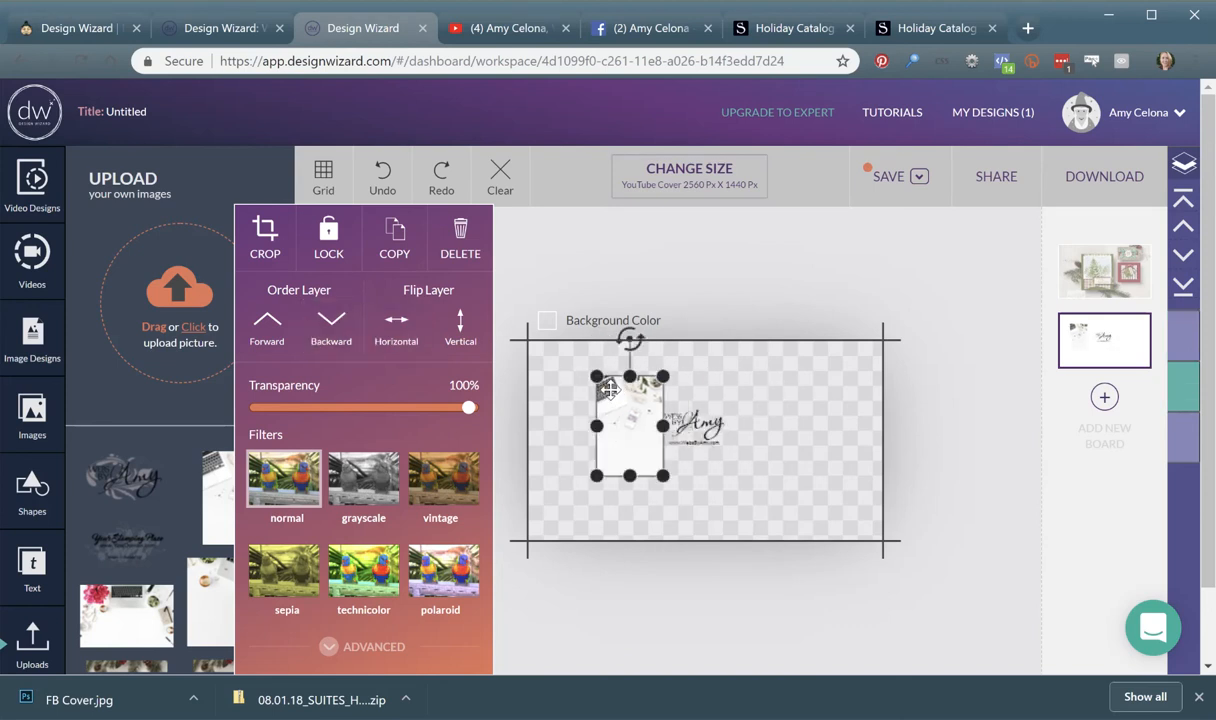
{"action": "left_click", "coordinate": [690, 425]}
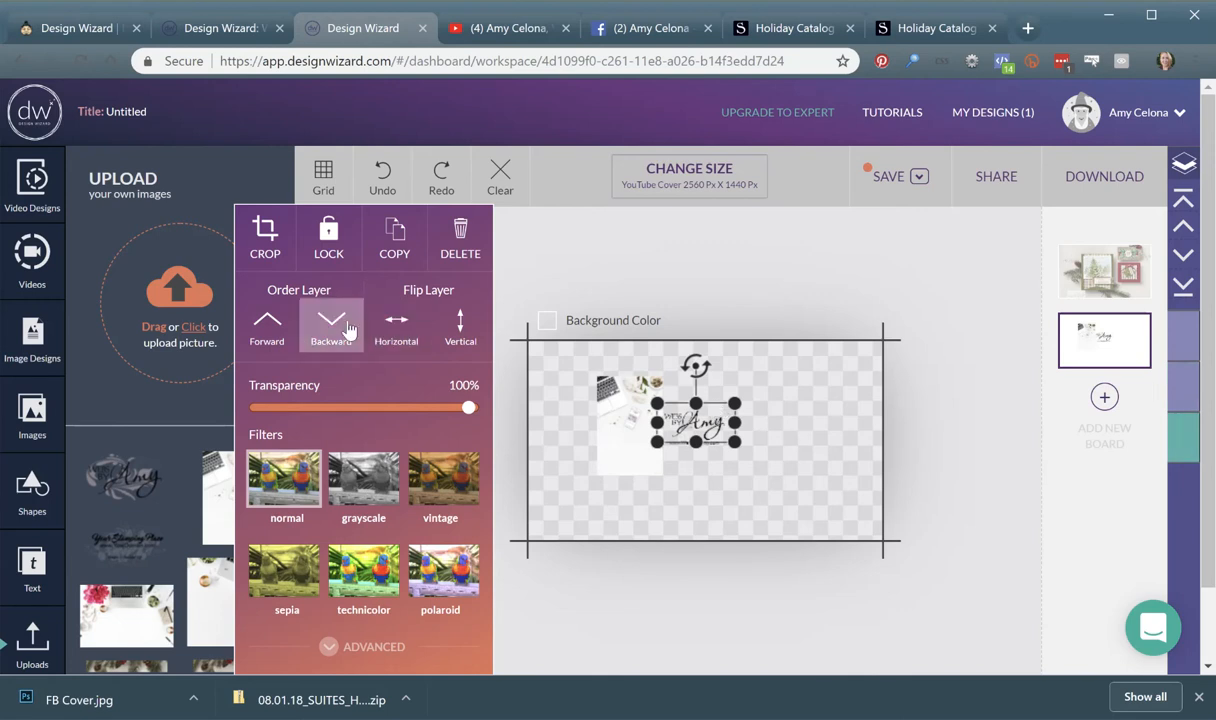
{"action": "left_click", "coordinate": [277, 330]}
{"action": "left_click", "coordinate": [278, 332]}
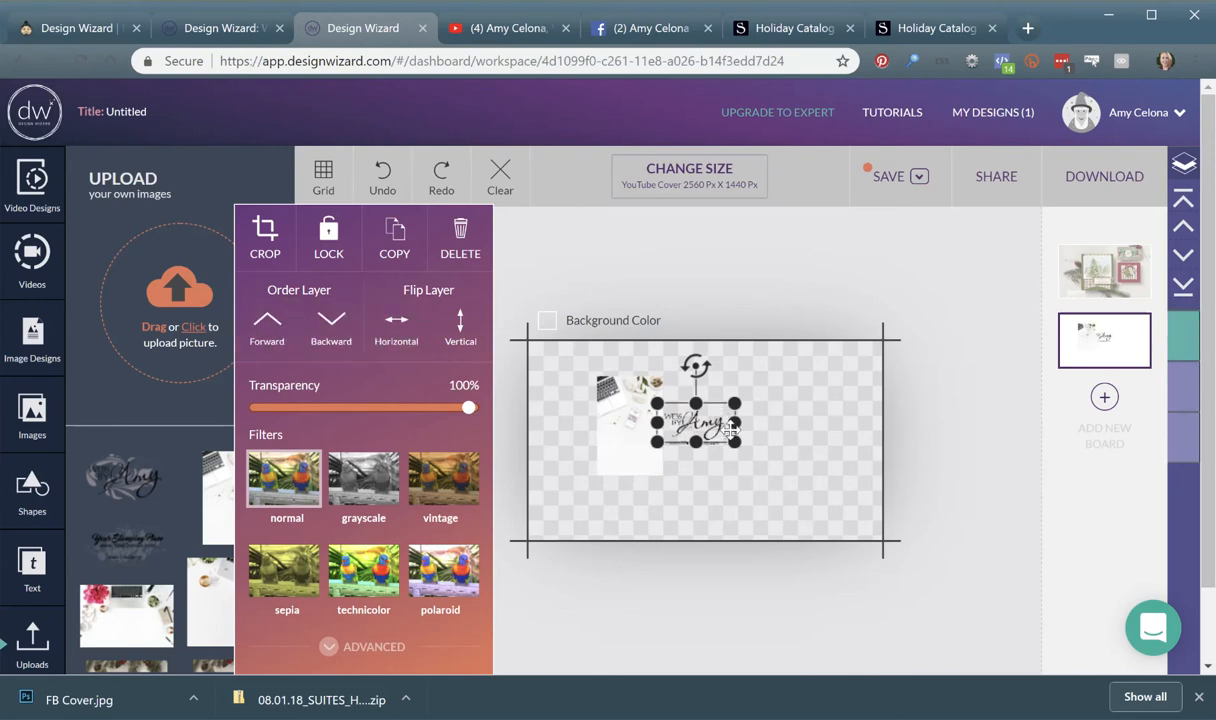
{"action": "left_click", "coordinate": [815, 428]}
{"action": "left_click", "coordinate": [695, 444]}
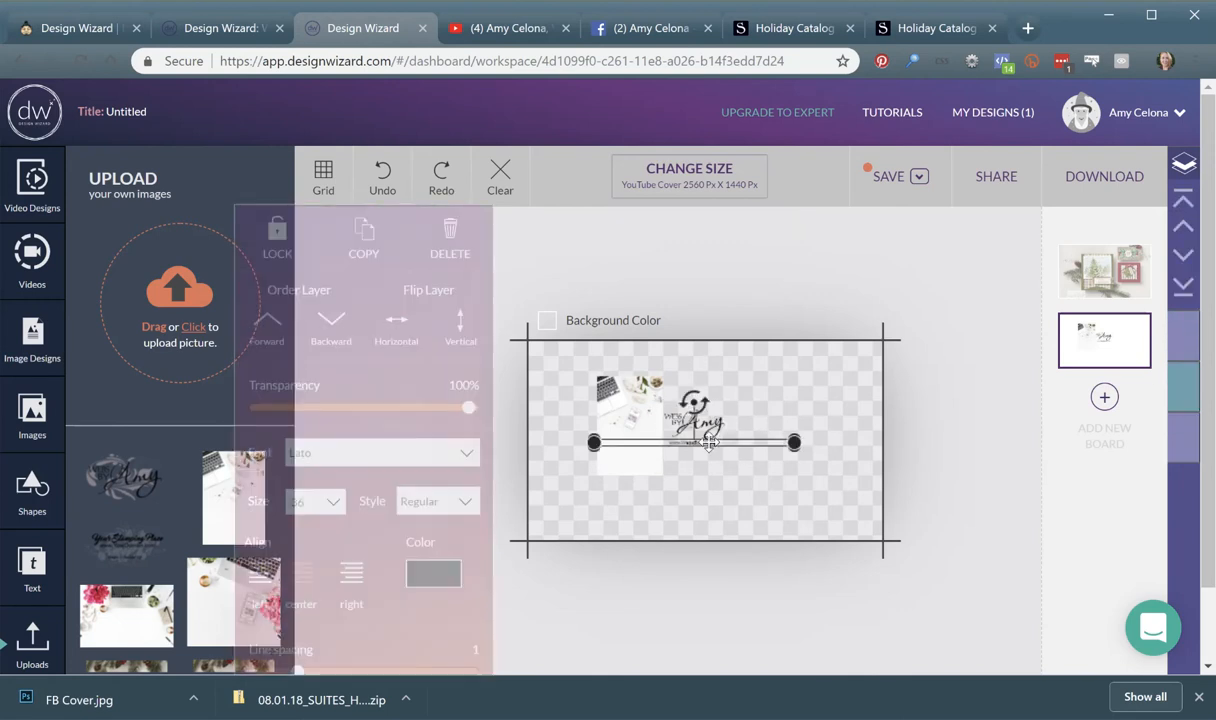
{"action": "left_click", "coordinate": [270, 322]}
- Enlarge the laptop photo from the cover's upper-left corner to fill it, and shift the logo and web address slightly down and right
{"action": "left_click_drag", "start_coordinate": [616, 386], "coordinate": [548, 354]}
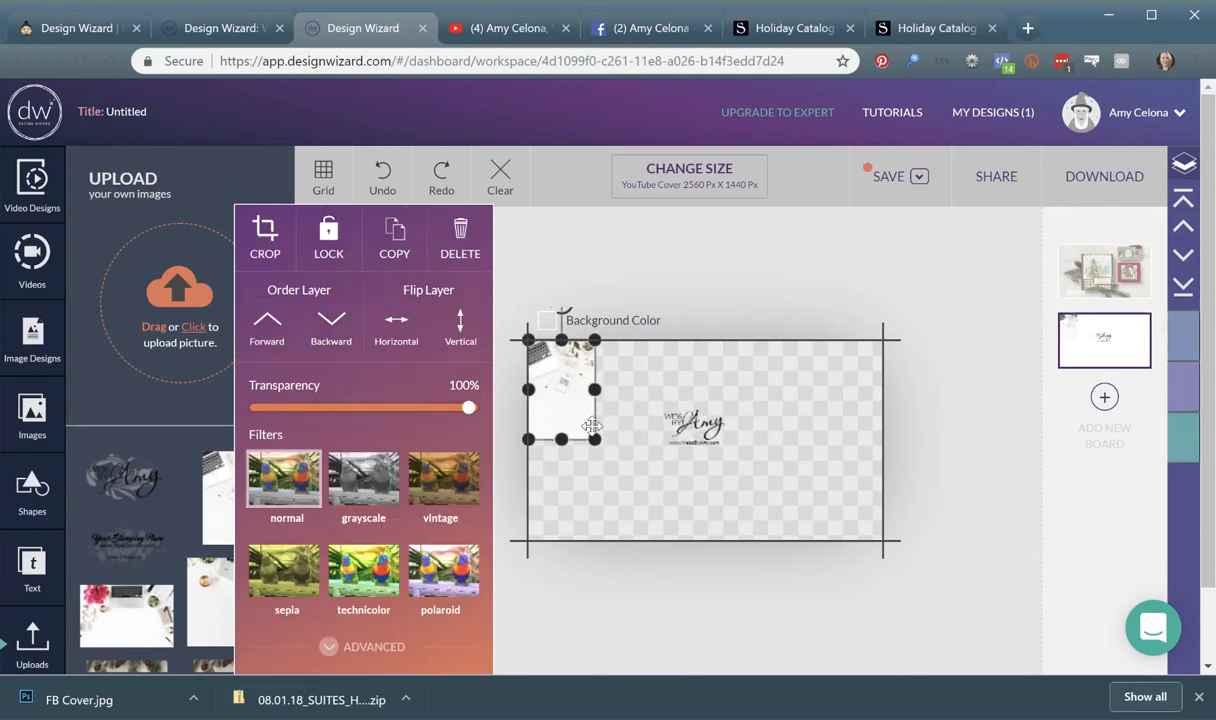
{"action": "left_click_drag", "start_coordinate": [608, 443], "coordinate": [1000, 600]}
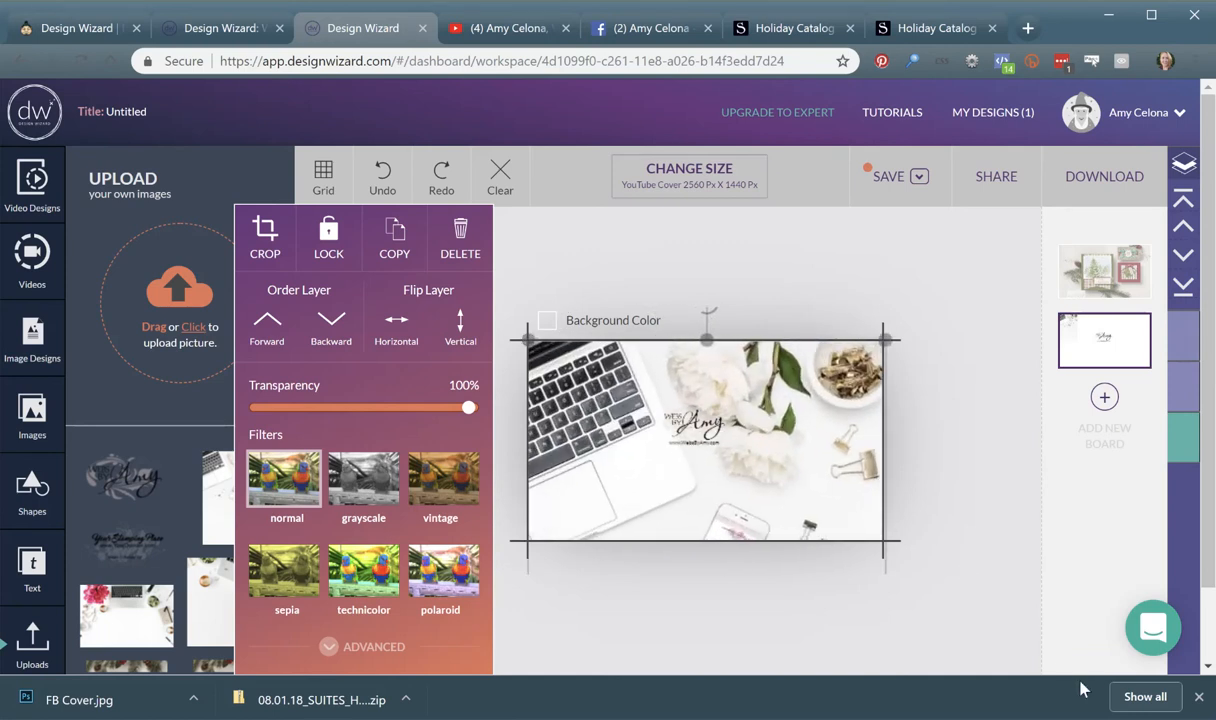
{"action": "left_click", "coordinate": [700, 423]}
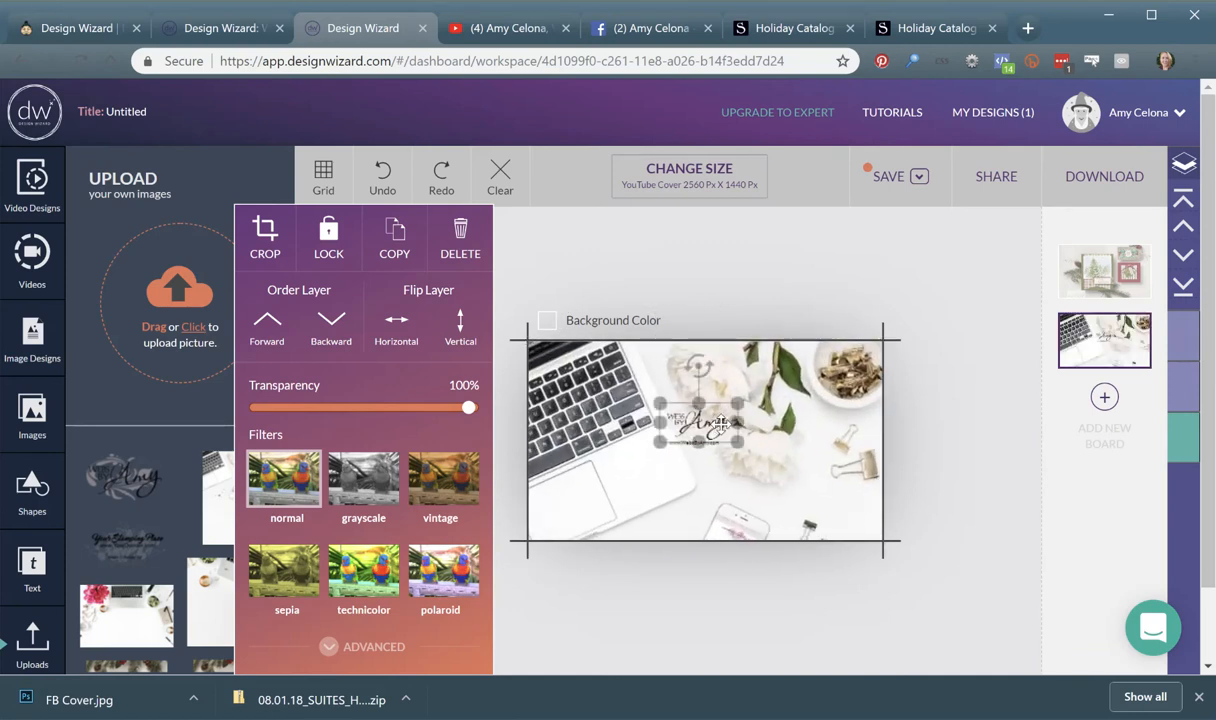
{"action": "mouse_move", "coordinate": [726, 433]}
{"action": "left_mouse_down"}
{"action": "mouse_move", "coordinate": [728, 408]}
{"action": "mouse_move", "coordinate": [721, 455]}
{"action": "left_mouse_up"}
{"action": "left_click_drag", "start_coordinate": [692, 399], "coordinate": [694, 429]}
{"action": "left_click", "coordinate": [765, 481]}
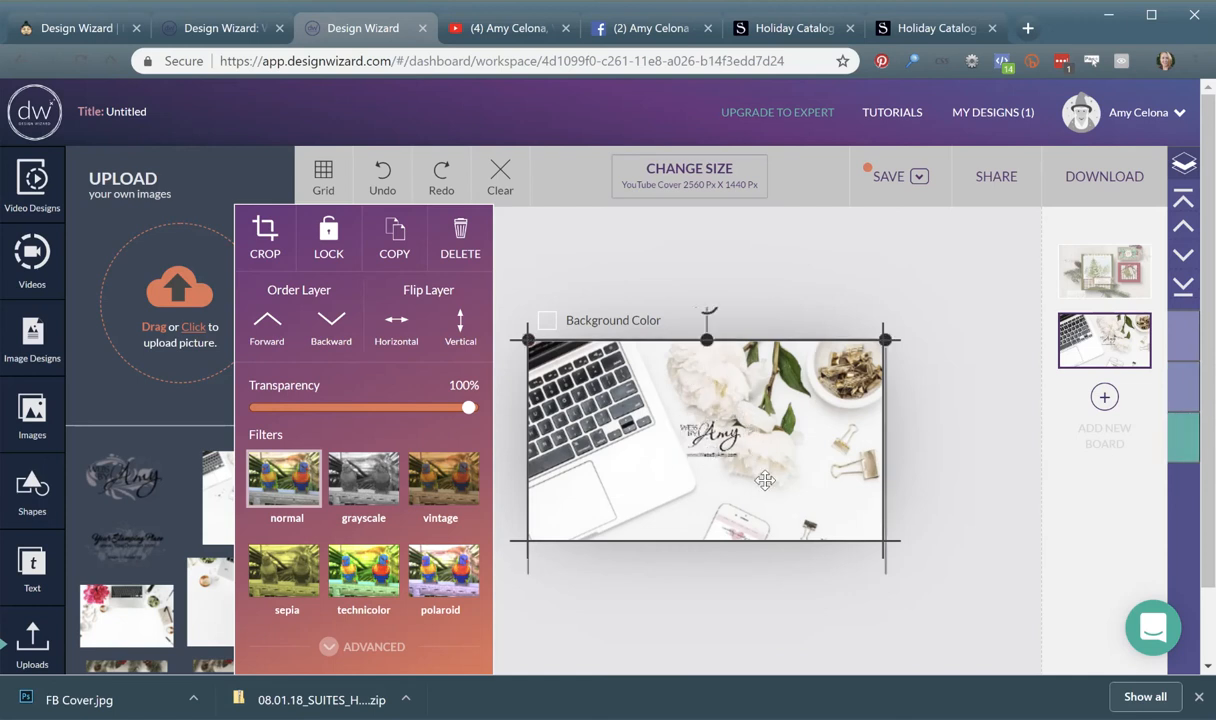
{"action": "left_click", "coordinate": [986, 464]}
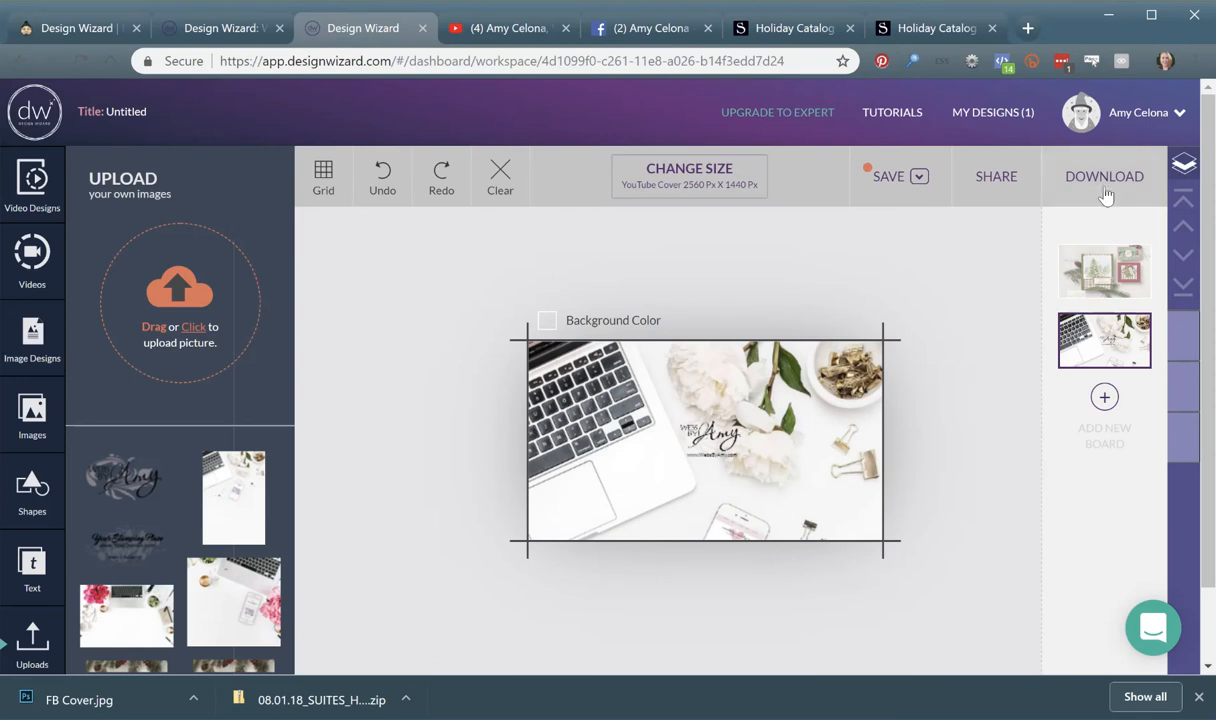
- Save the YouTube cover design and check its download preview
{"action": "left_click", "coordinate": [882, 174]}
{"action": "left_click", "coordinate": [1065, 186]}
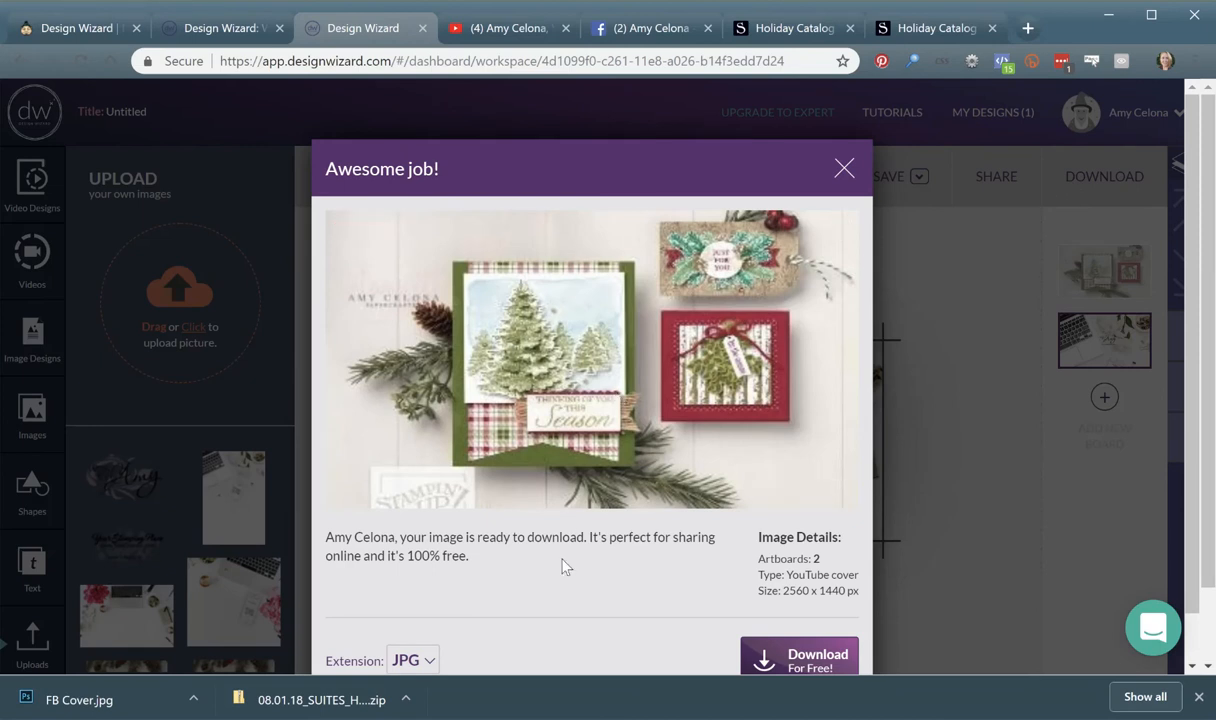
{"action": "scroll", "coordinate": [565, 569], "scroll_direction": "down", "scroll_amount": 1}
{"action": "scroll", "coordinate": [565, 569], "scroll_direction": "up", "scroll_amount": 1}
{"action": "left_click", "coordinate": [843, 166]}
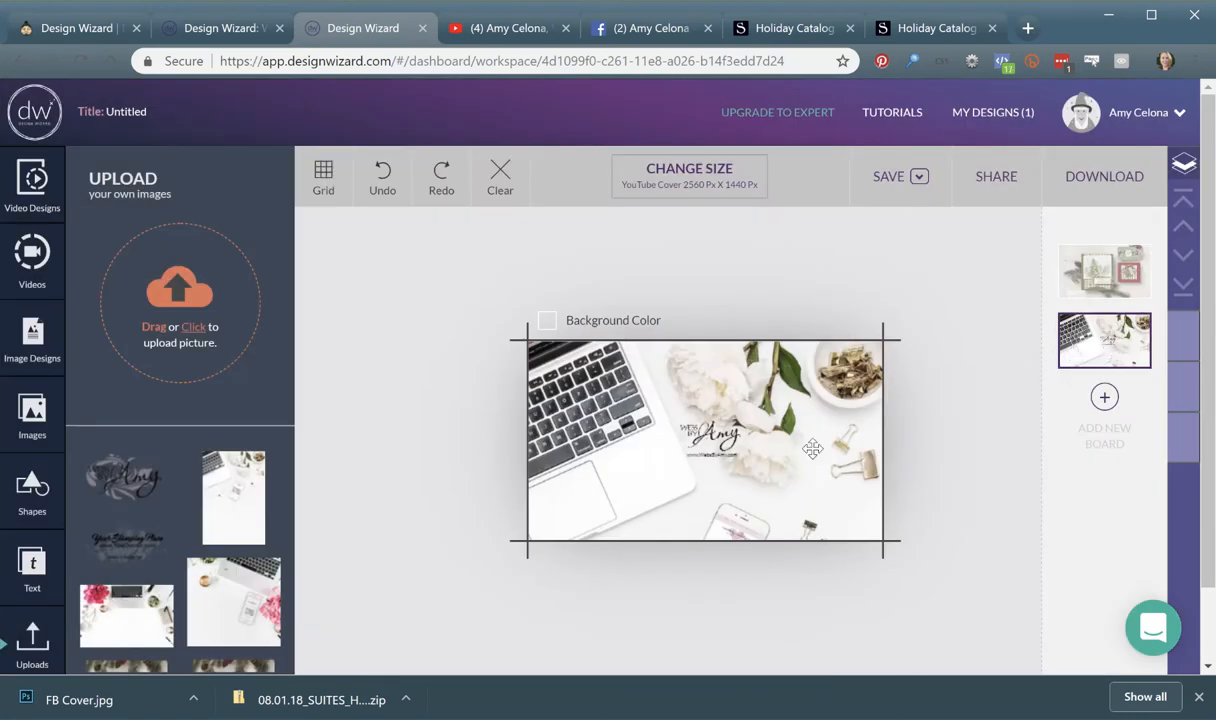
{"action": "left_click", "coordinate": [773, 426]}
{"action": "left_click", "coordinate": [1076, 174]}
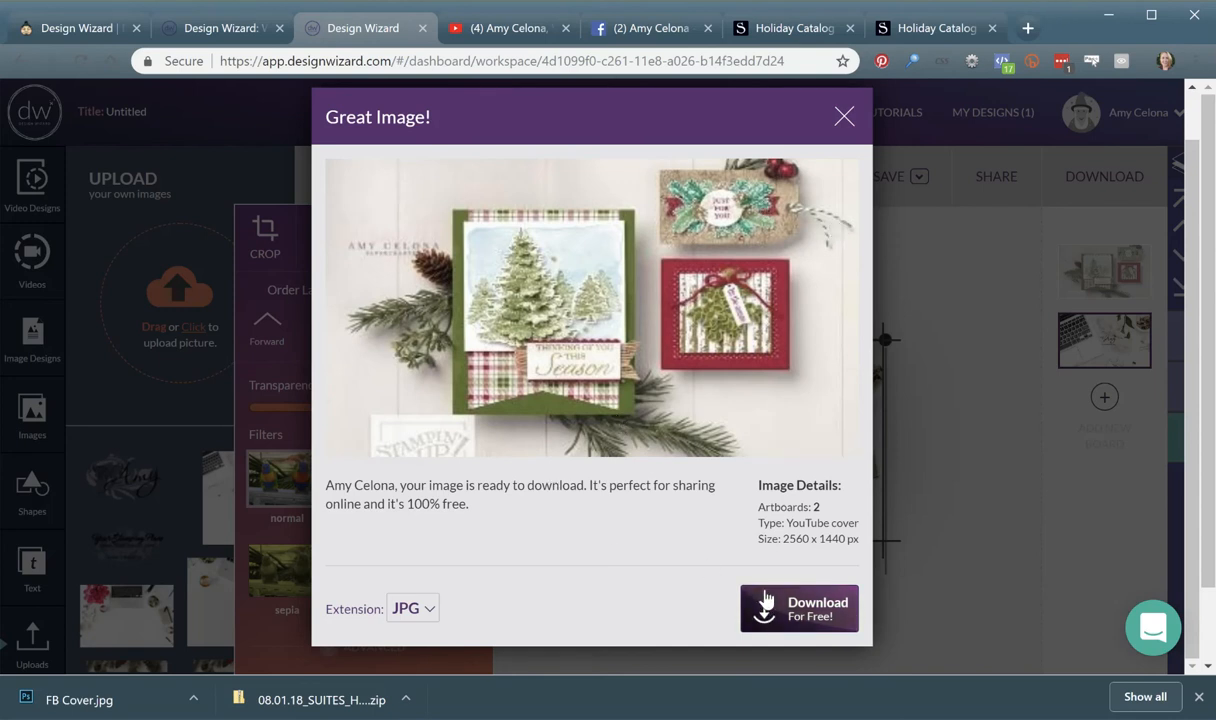
{"action": "left_click", "coordinate": [842, 117]}
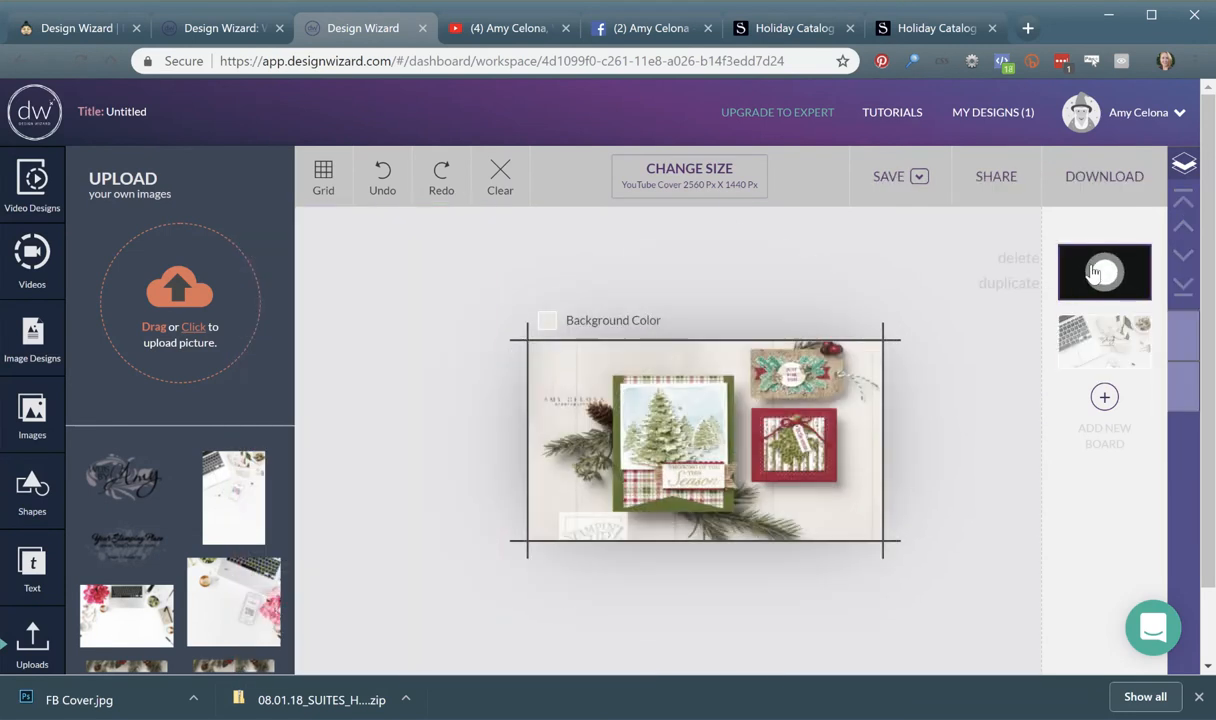
- Delete the holiday cards board from the design and check the download preview again
{"action": "left_click", "coordinate": [1020, 269]}
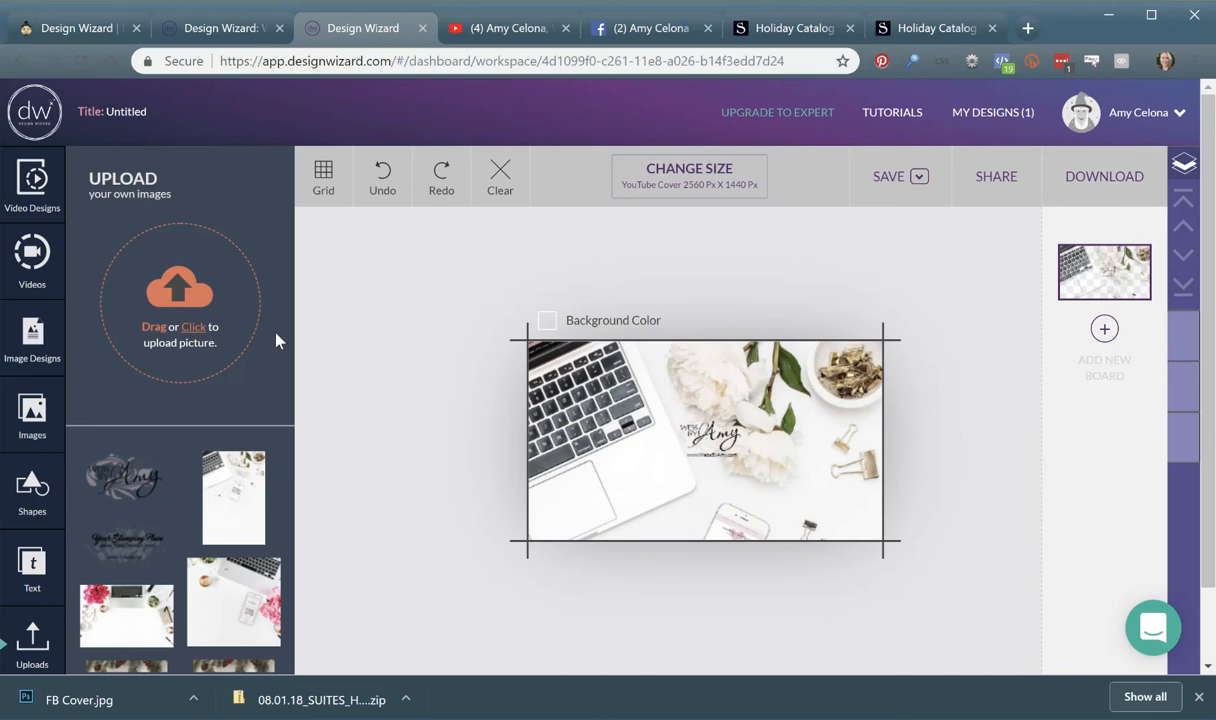
{"action": "left_click", "coordinate": [1090, 187]}
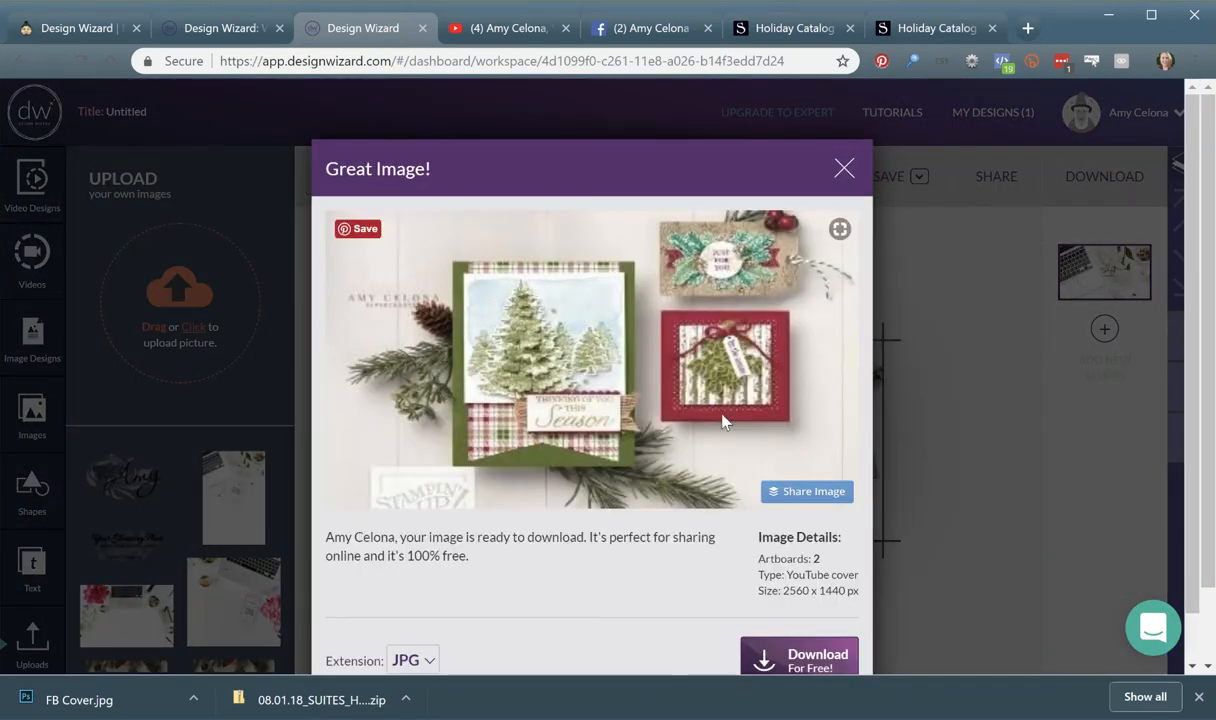
{"action": "scroll", "coordinate": [724, 422], "scroll_direction": "down", "scroll_amount": 1}
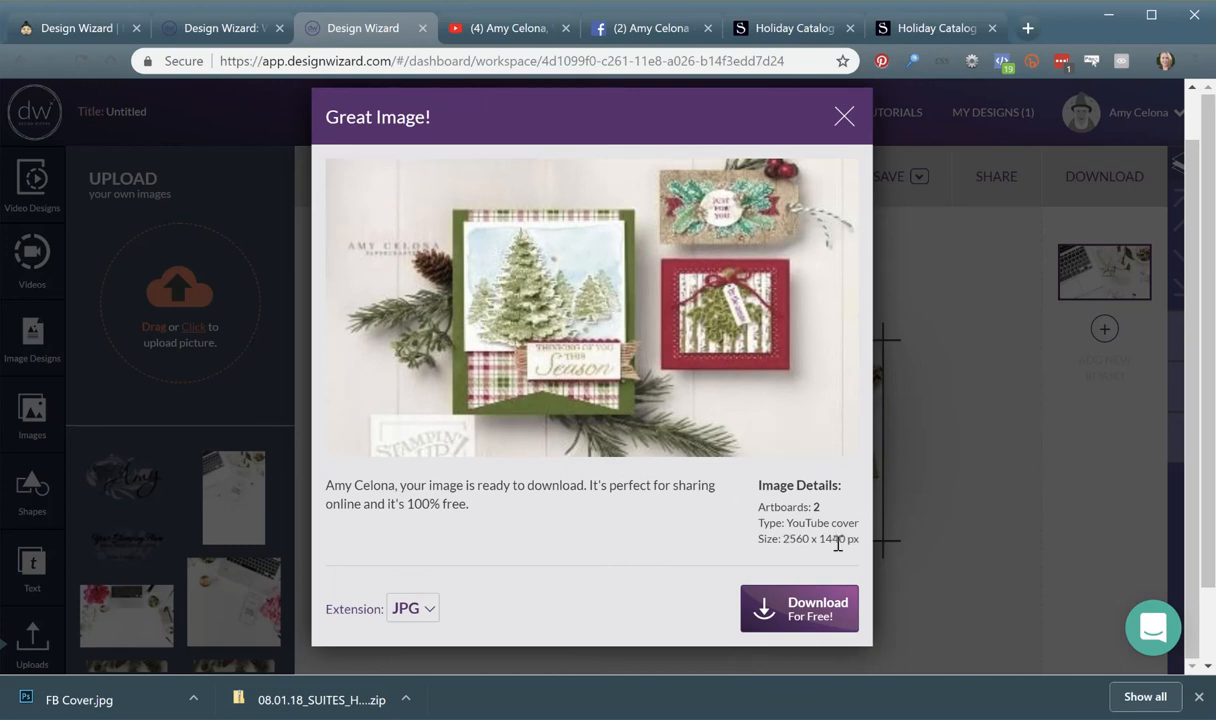
{"action": "left_click", "coordinate": [844, 116]}
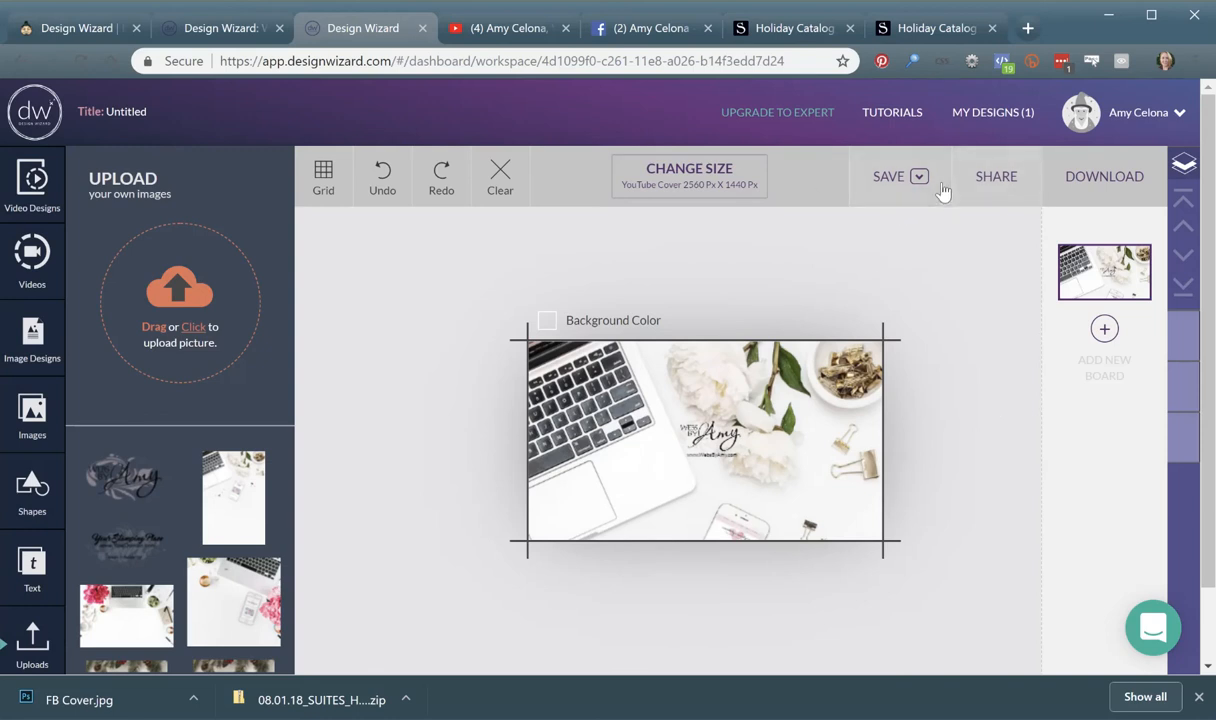
- Save the remaining laptop cover design and download it as a JPG to the Desktop, named YouTubeChannel Art
{"action": "left_click", "coordinate": [898, 188]}
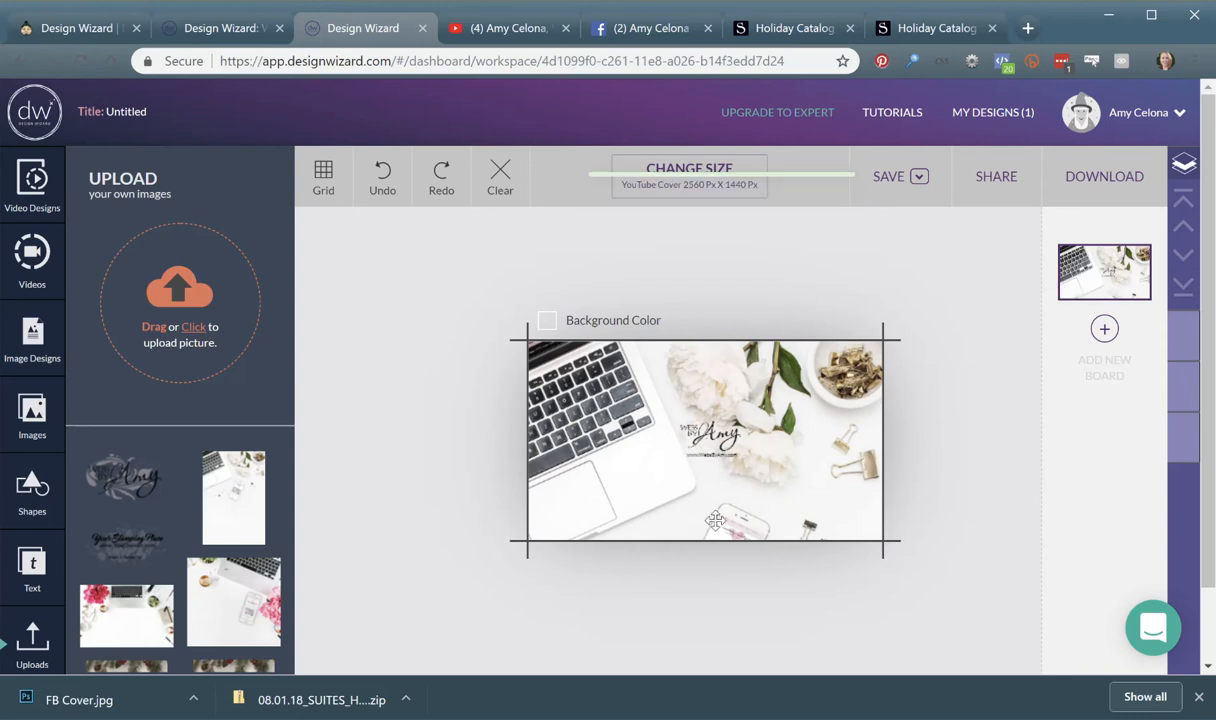
{"action": "left_click", "coordinate": [1100, 183]}
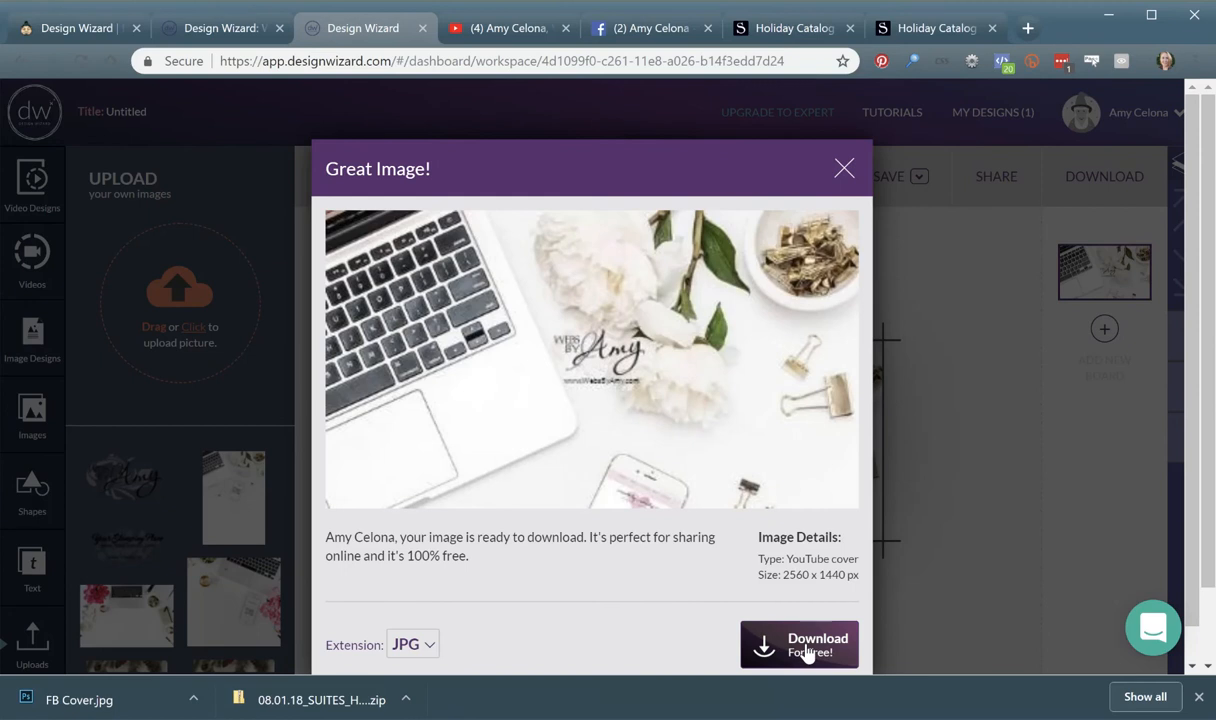
{"action": "left_click", "coordinate": [810, 650]}
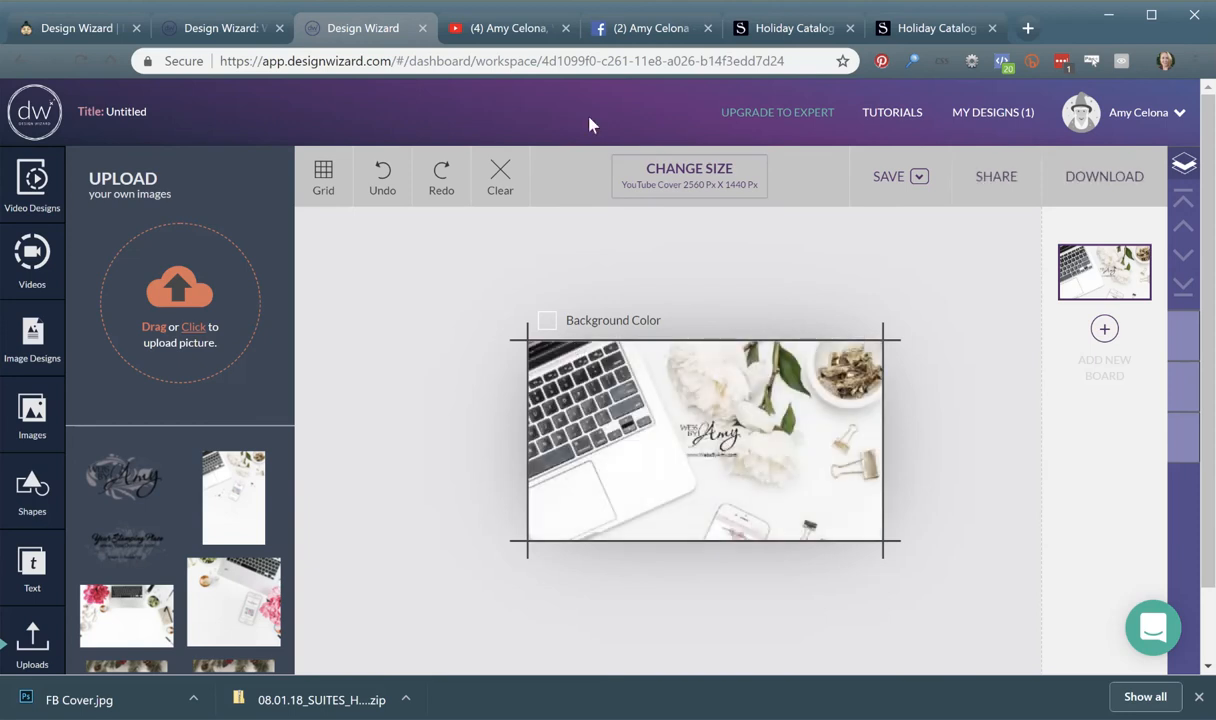
{"action": "left_click", "coordinate": [470, 30]}
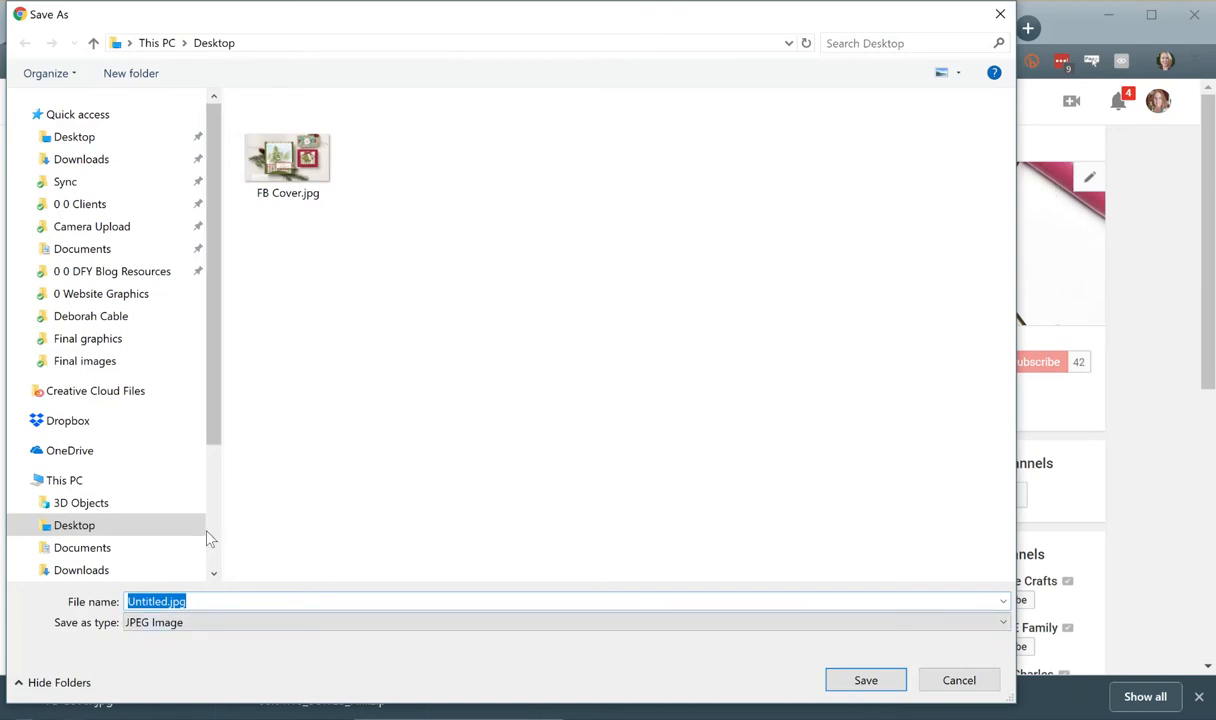
{"action": "type", "text": "YouTubeChannel Art"}
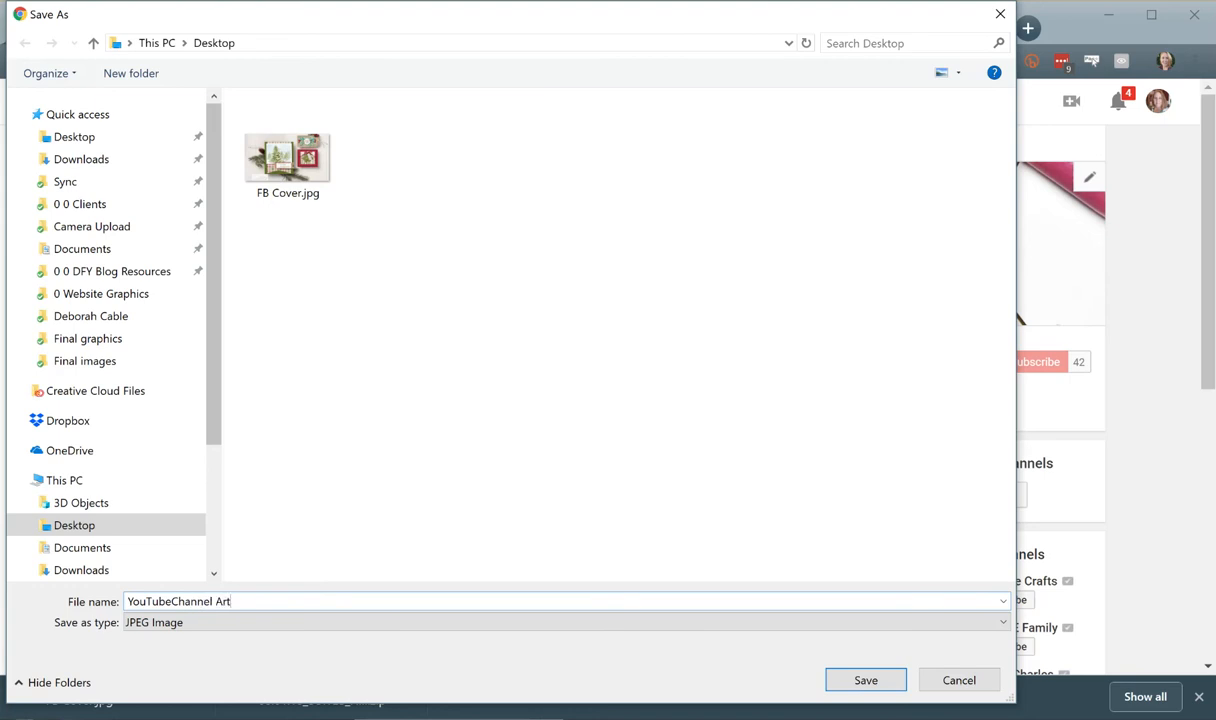
{"action": "left_click", "coordinate": [904, 680]}
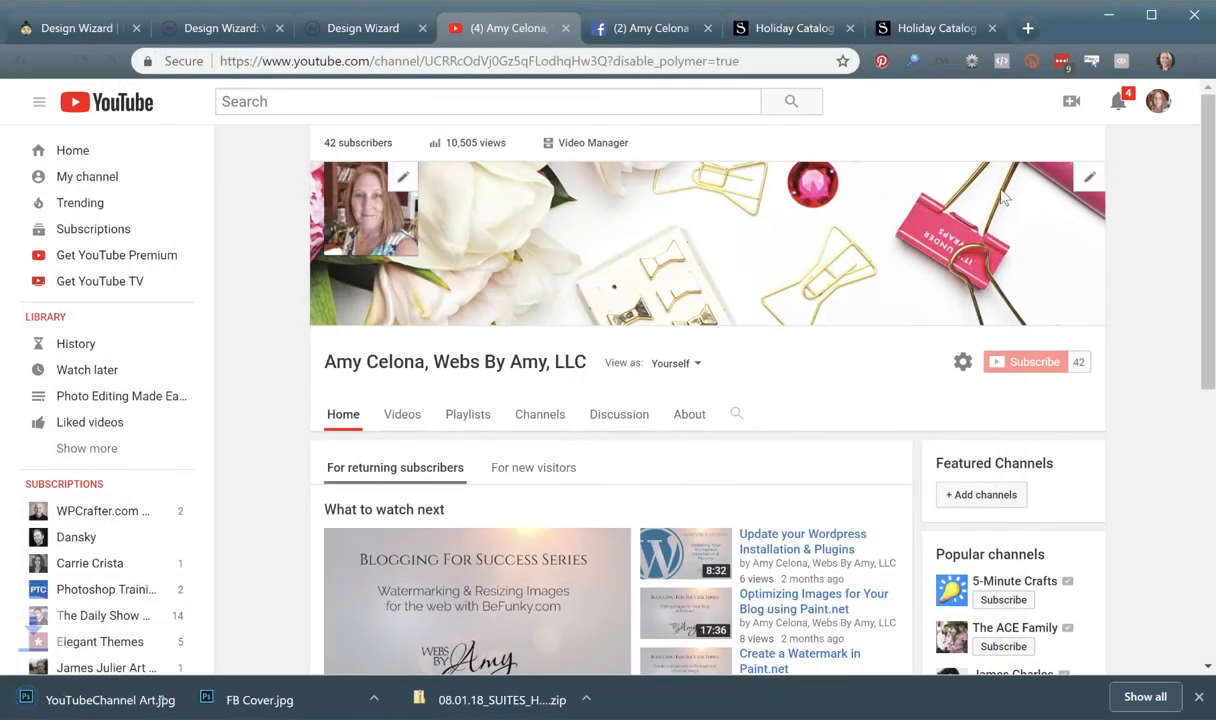
- Upload YouTubeChannel Art.jpg from the Desktop as new channel art for the YouTube channel
{"action": "left_click", "coordinate": [1089, 184]}
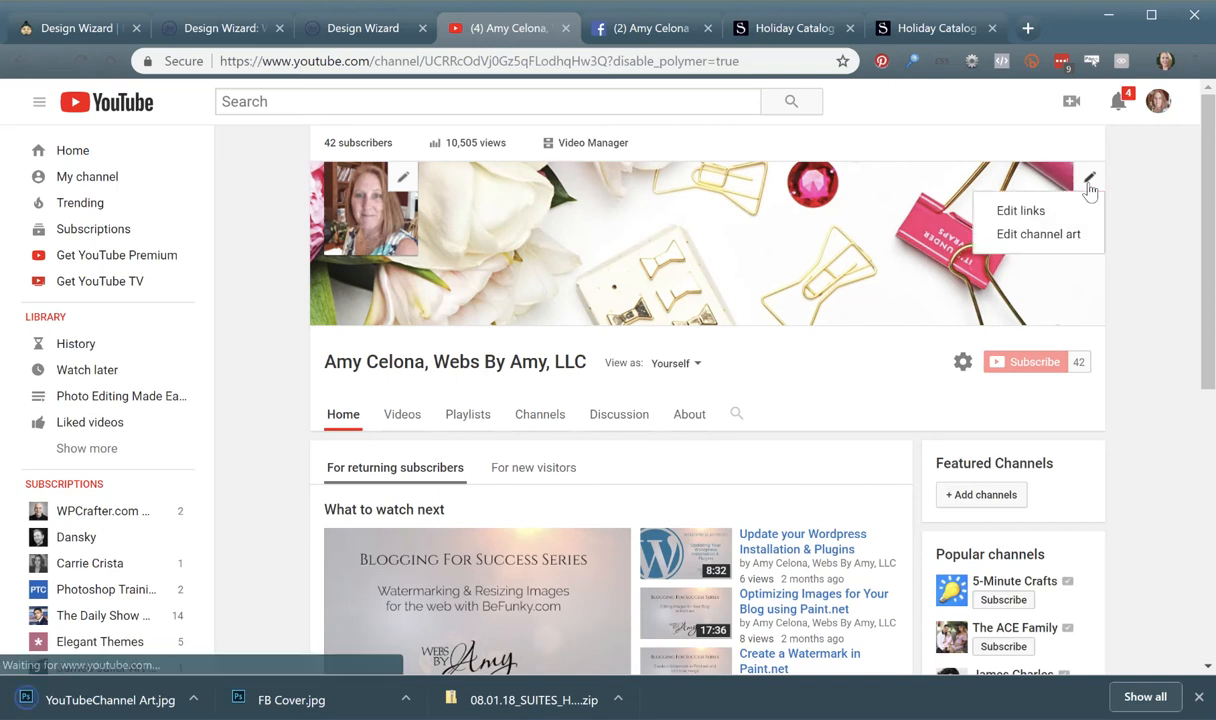
{"action": "left_click", "coordinate": [1020, 240]}
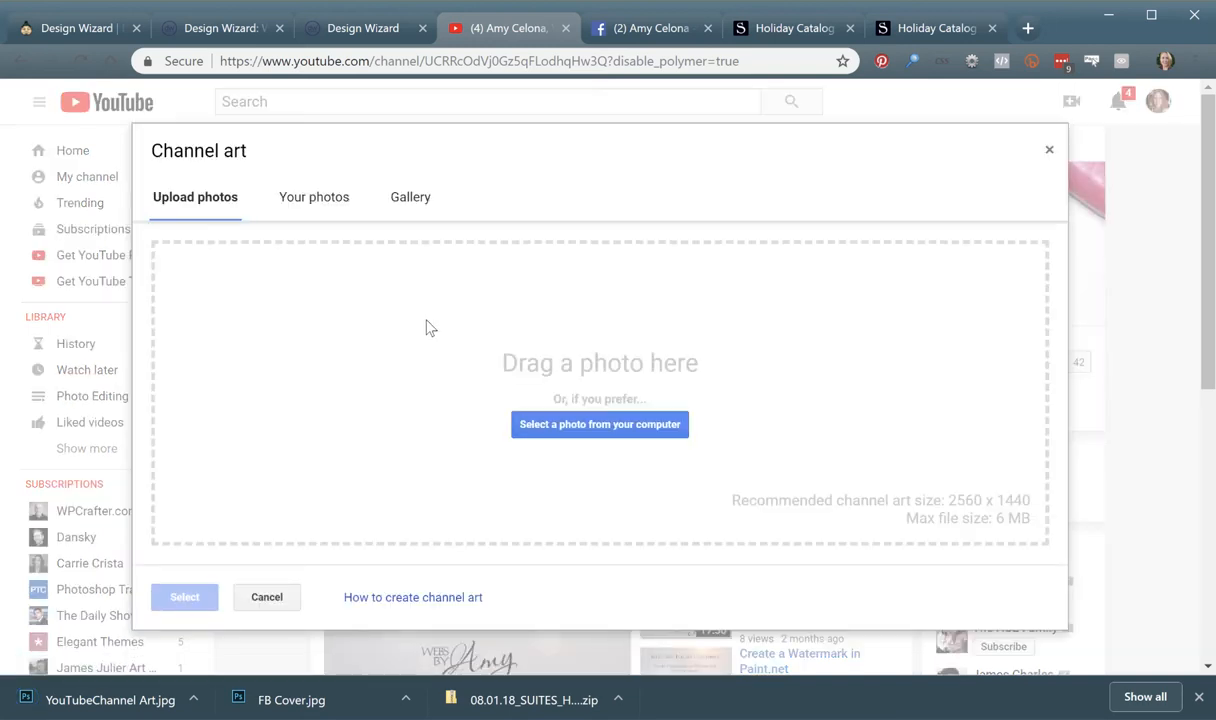
{"action": "left_click", "coordinate": [630, 424]}
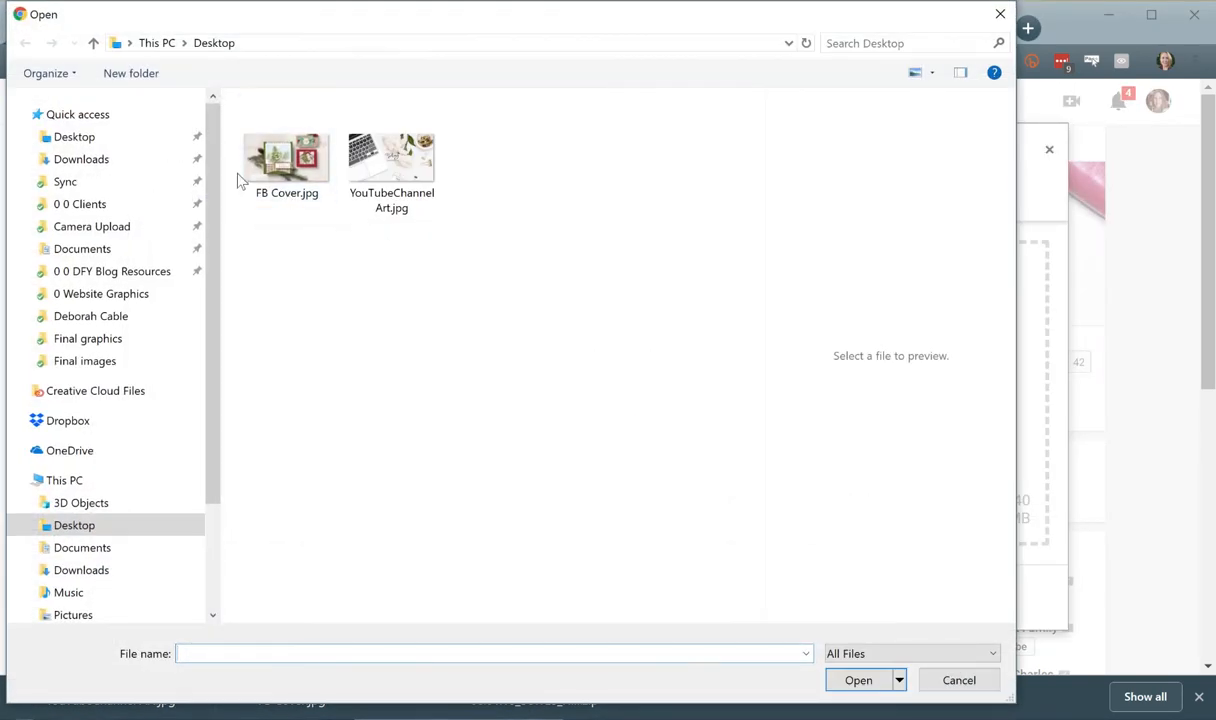
{"action": "left_click", "coordinate": [370, 185]}
{"action": "left_click", "coordinate": [858, 680]}
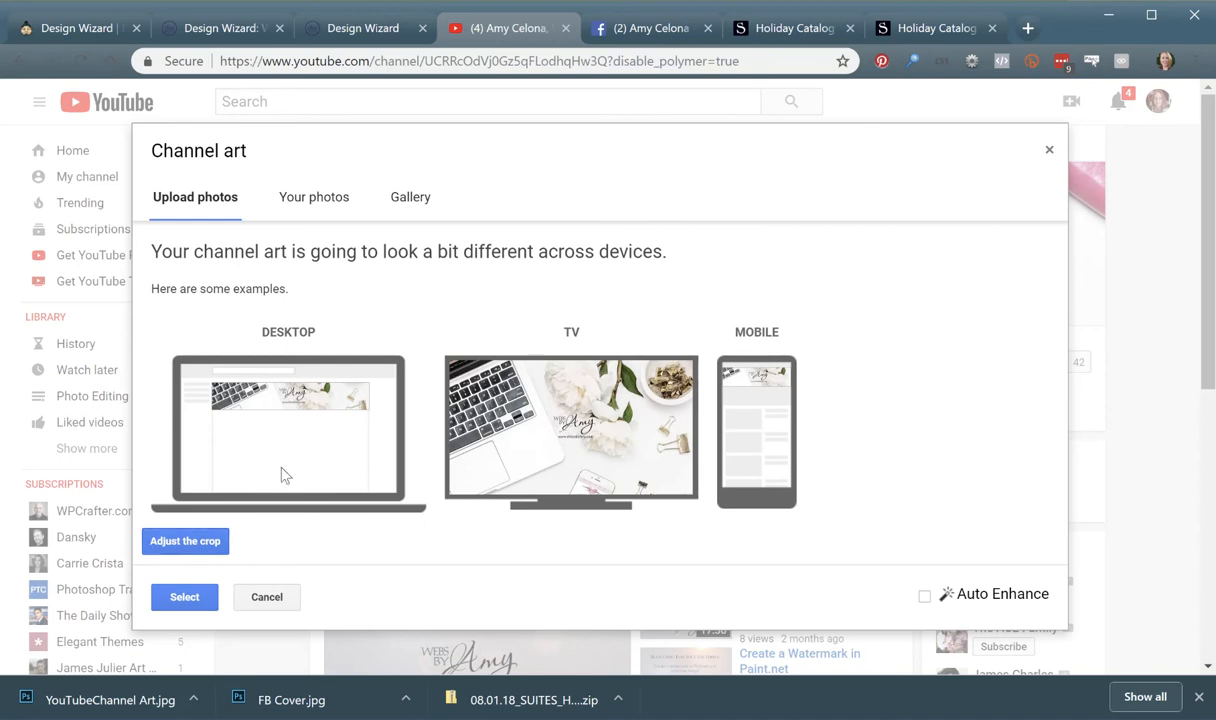
{"action": "left_click", "coordinate": [180, 539]}
{"action": "left_click_drag", "start_coordinate": [576, 398], "coordinate": [618, 393]}
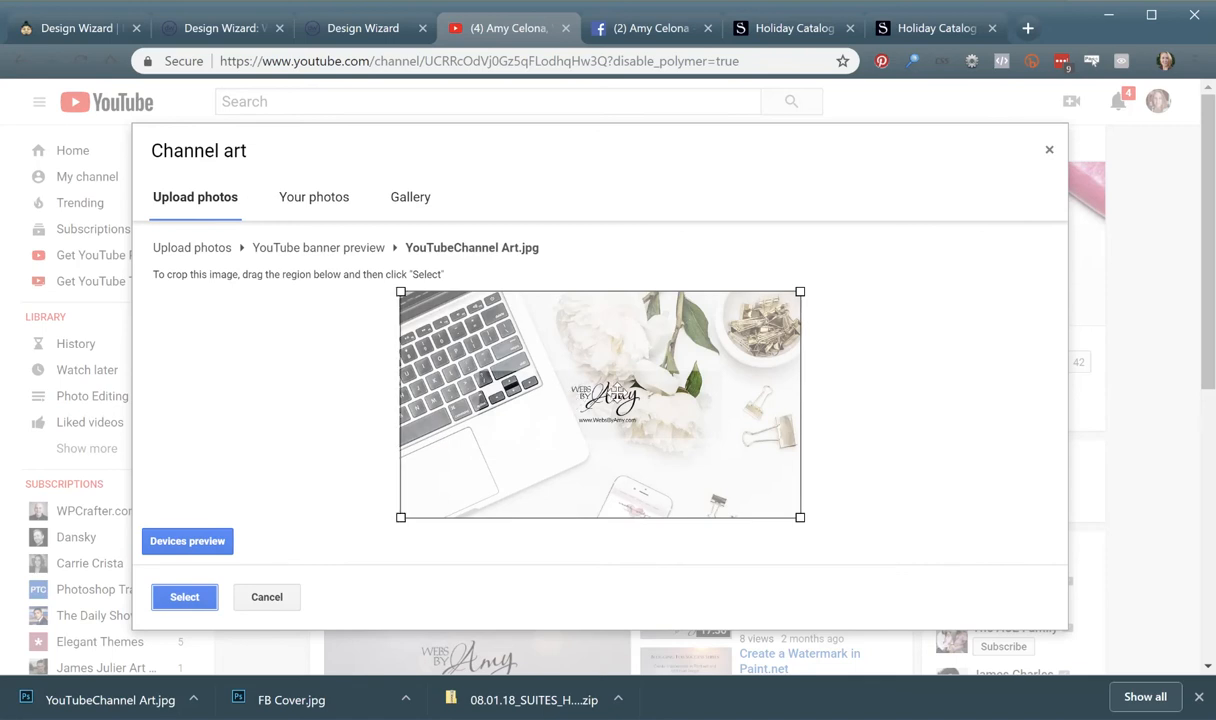
{"action": "left_click_drag", "start_coordinate": [617, 393], "coordinate": [609, 396]}
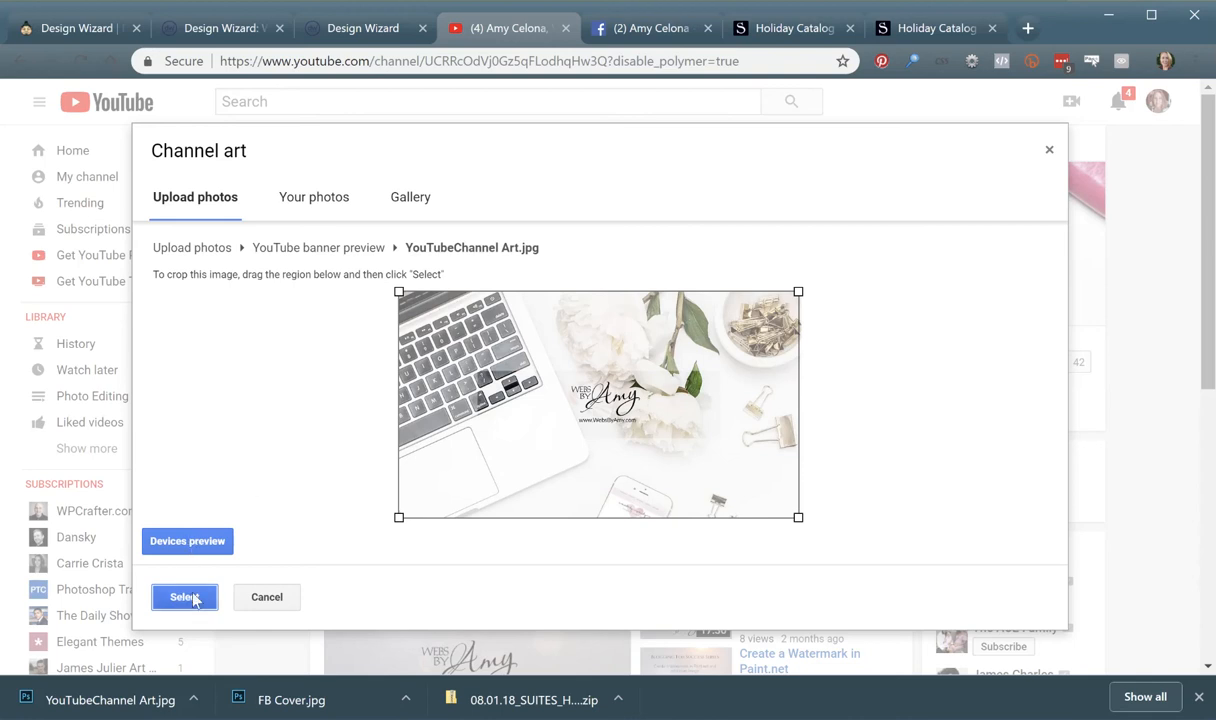
{"action": "left_click", "coordinate": [266, 597]}
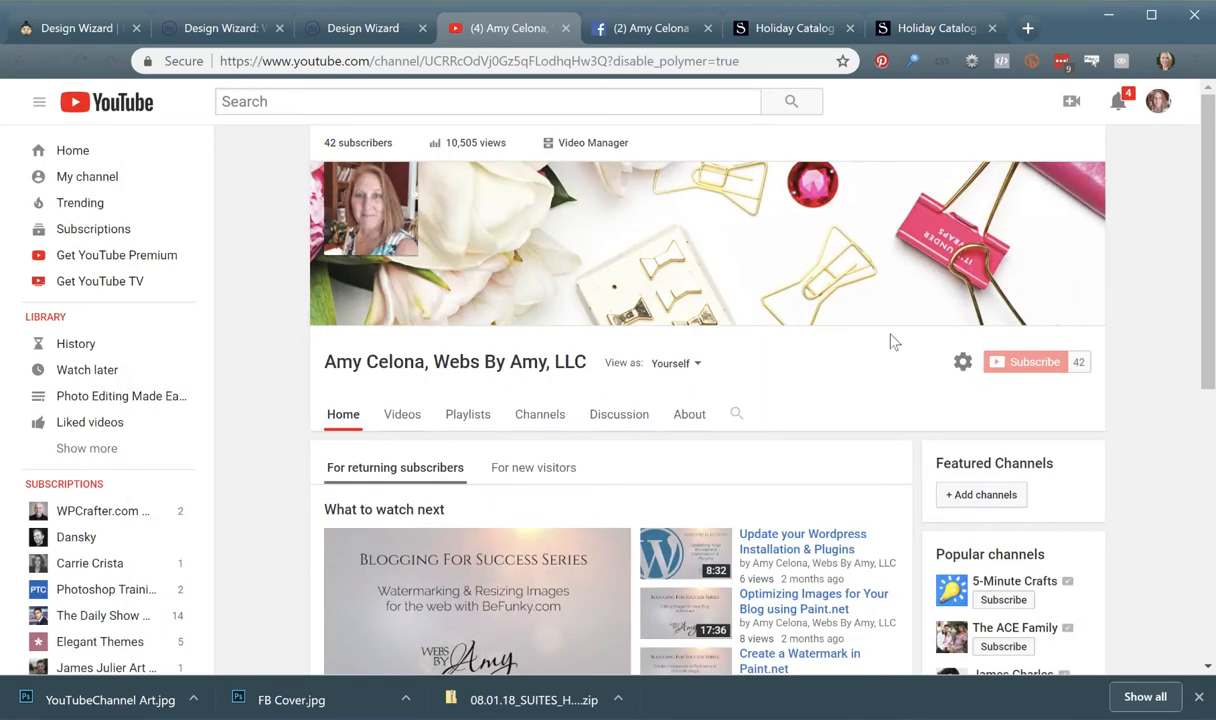
- Reopen the channel art editor and apply the laptop-and-flowers image from the existing 2018-09-27 photo album
{"action": "left_click", "coordinate": [1089, 182]}
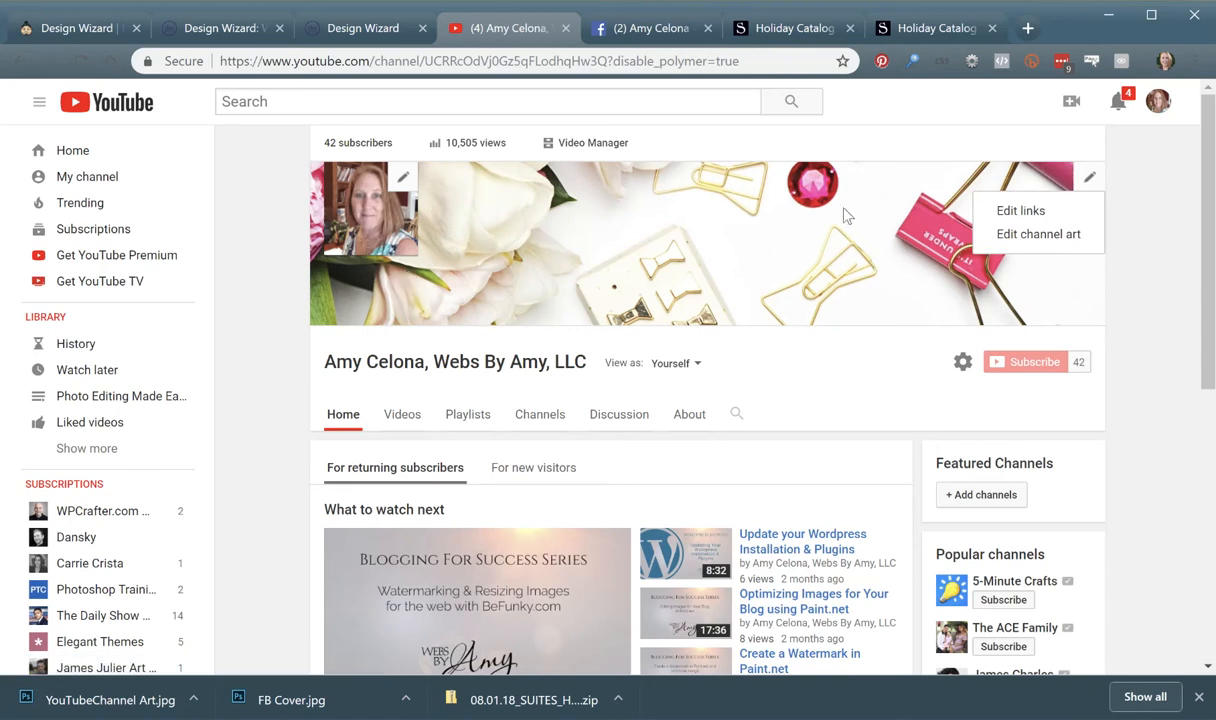
{"action": "left_click", "coordinate": [1000, 232]}
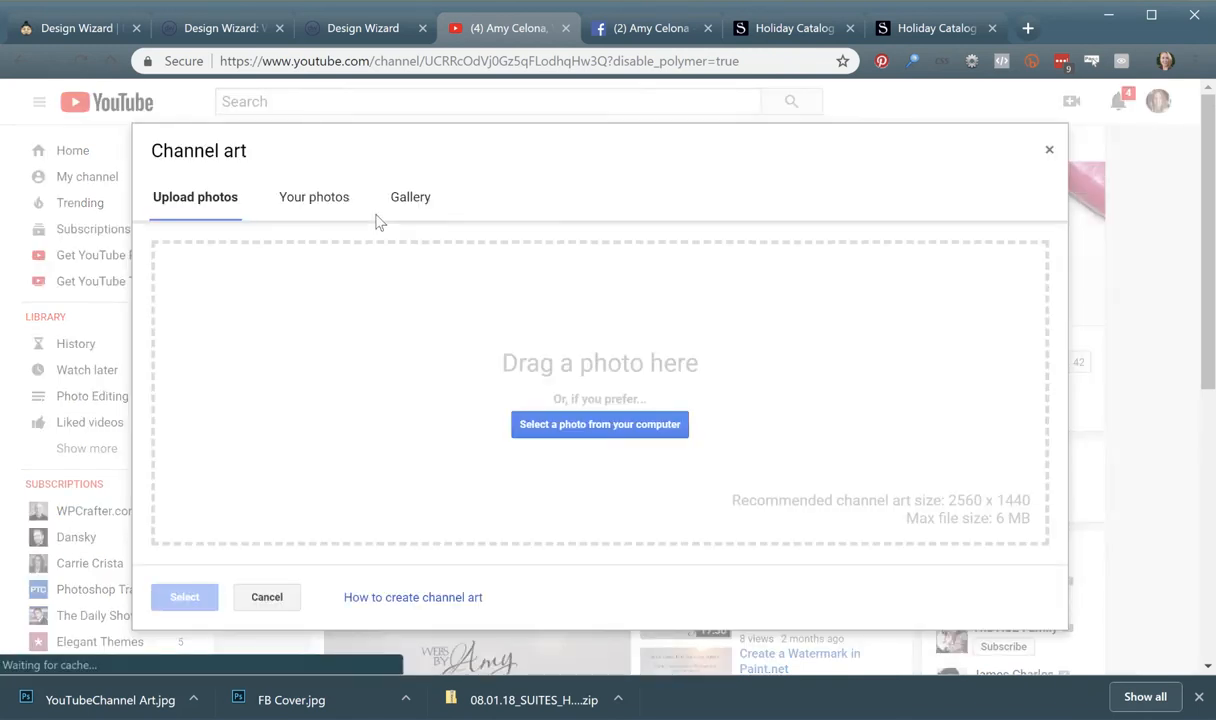
{"action": "left_click", "coordinate": [296, 203]}
{"action": "left_click", "coordinate": [192, 360]}
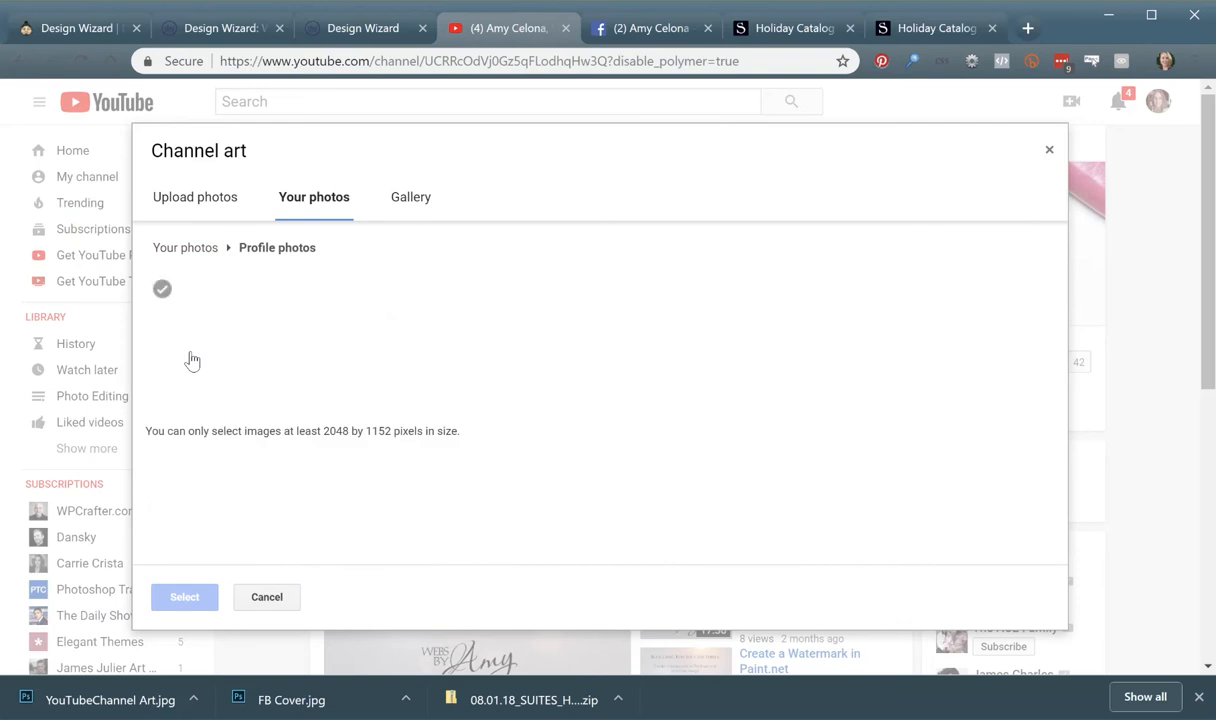
{"action": "left_click", "coordinate": [233, 214]}
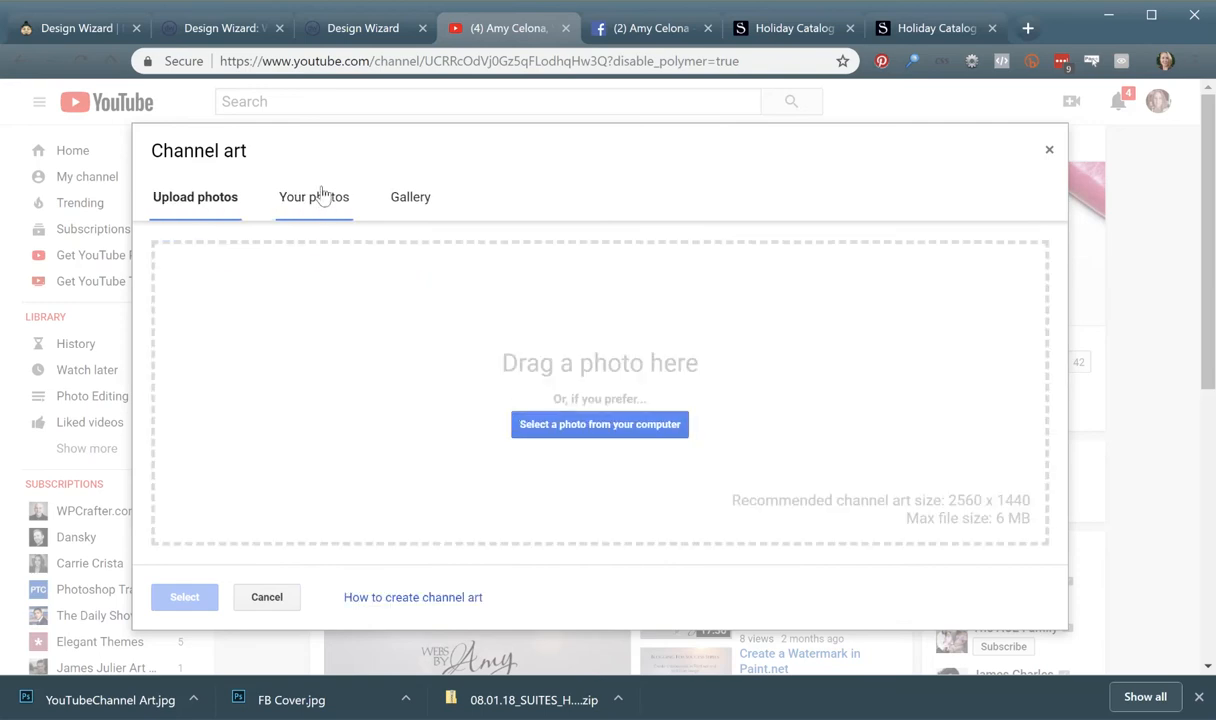
{"action": "left_click", "coordinate": [309, 190]}
{"action": "left_click", "coordinate": [392, 352]}
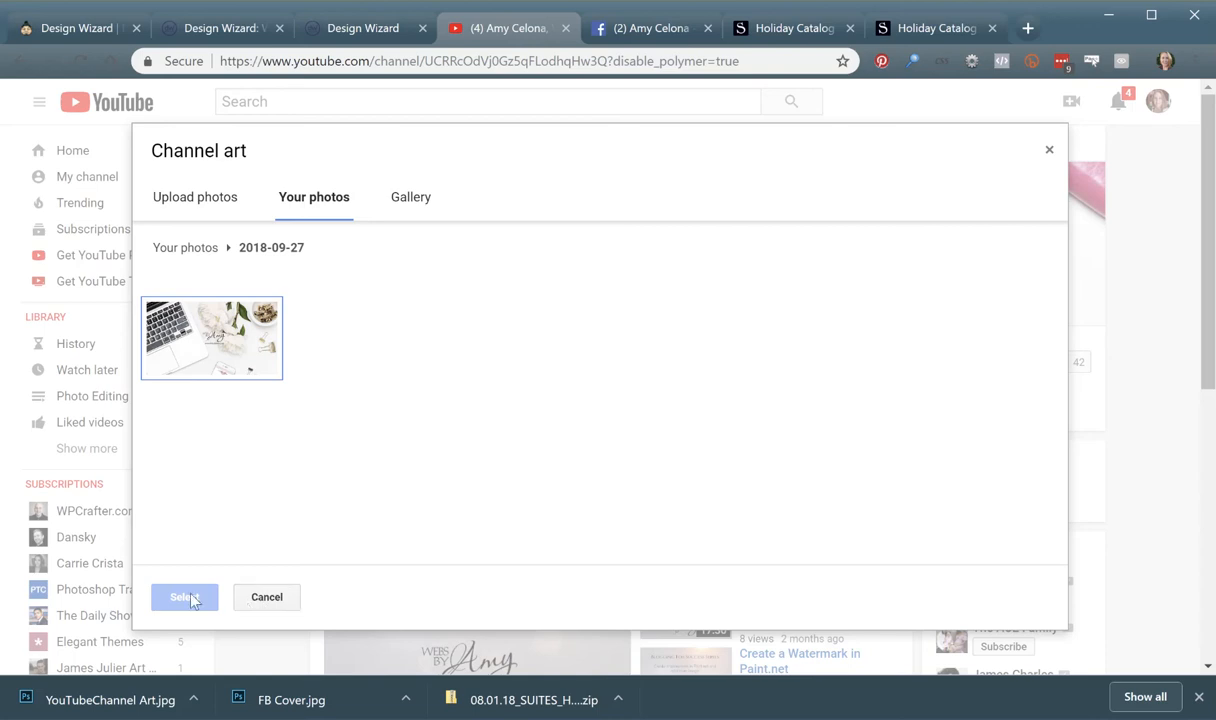
{"action": "mouse_move", "coordinate": [180, 305]}
{"action": "left_click", "coordinate": [247, 367]}
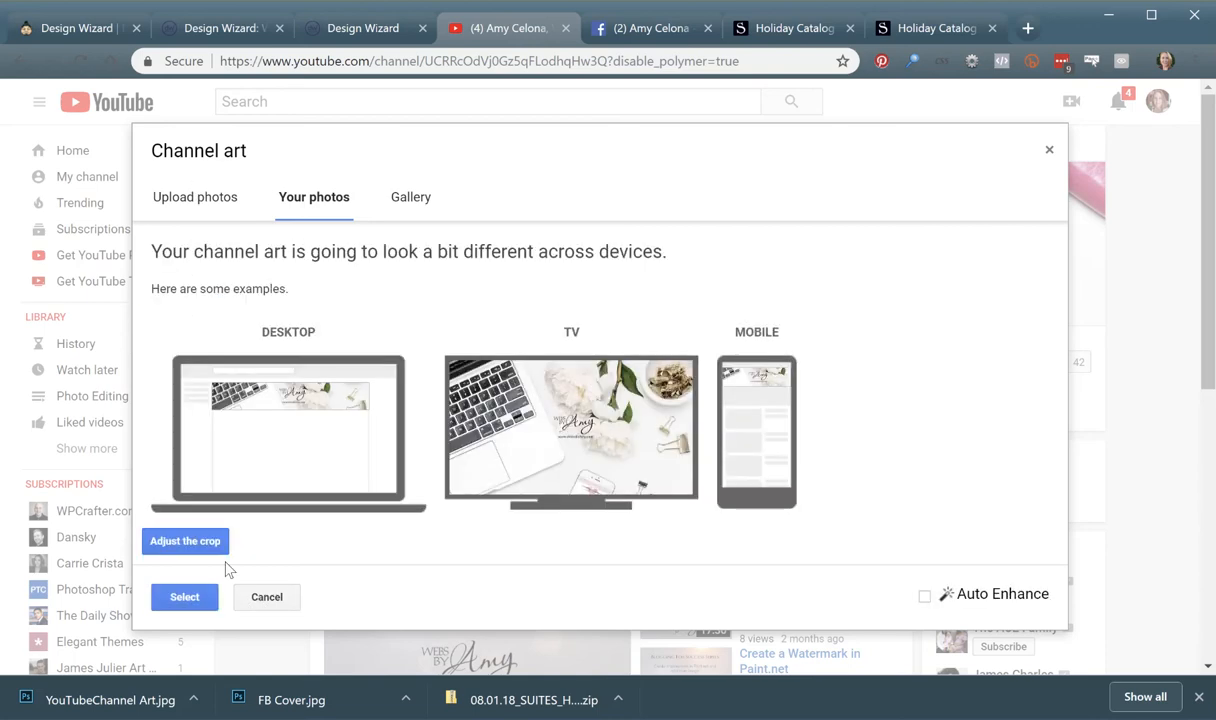
{"action": "left_click", "coordinate": [178, 603]}
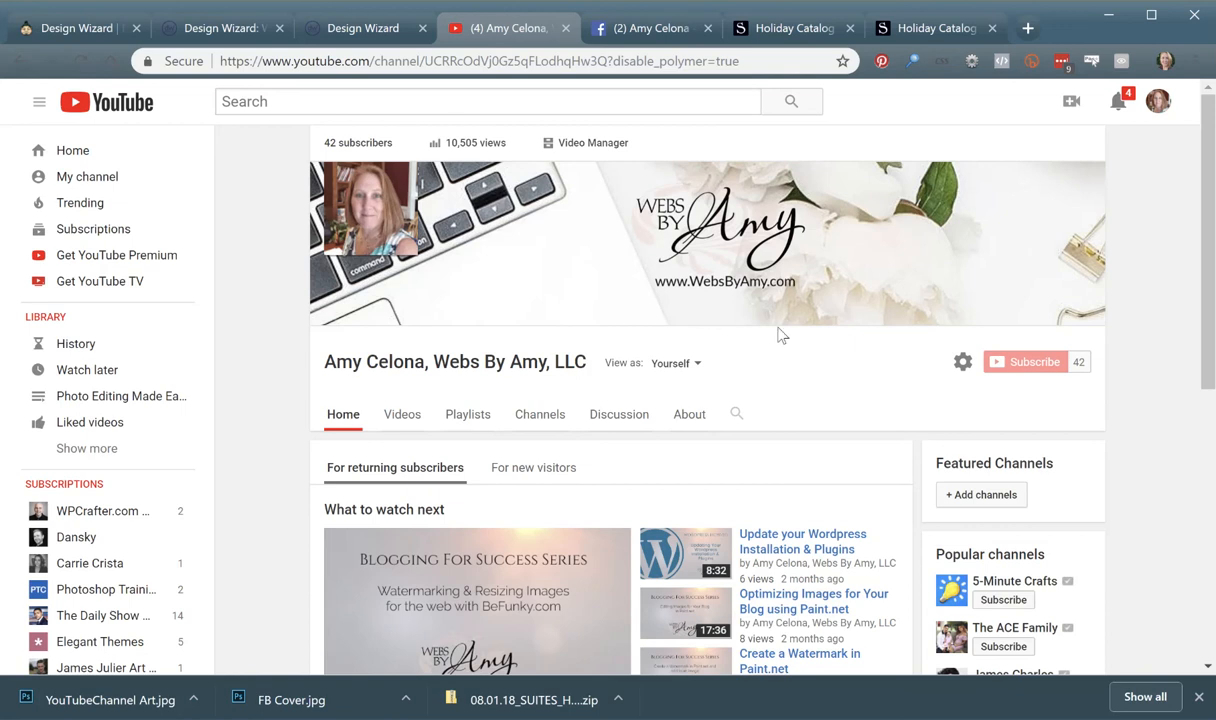
- Switch back to Design Wizard, save the cover design and return to the home dashboard
{"action": "left_click", "coordinate": [340, 30]}
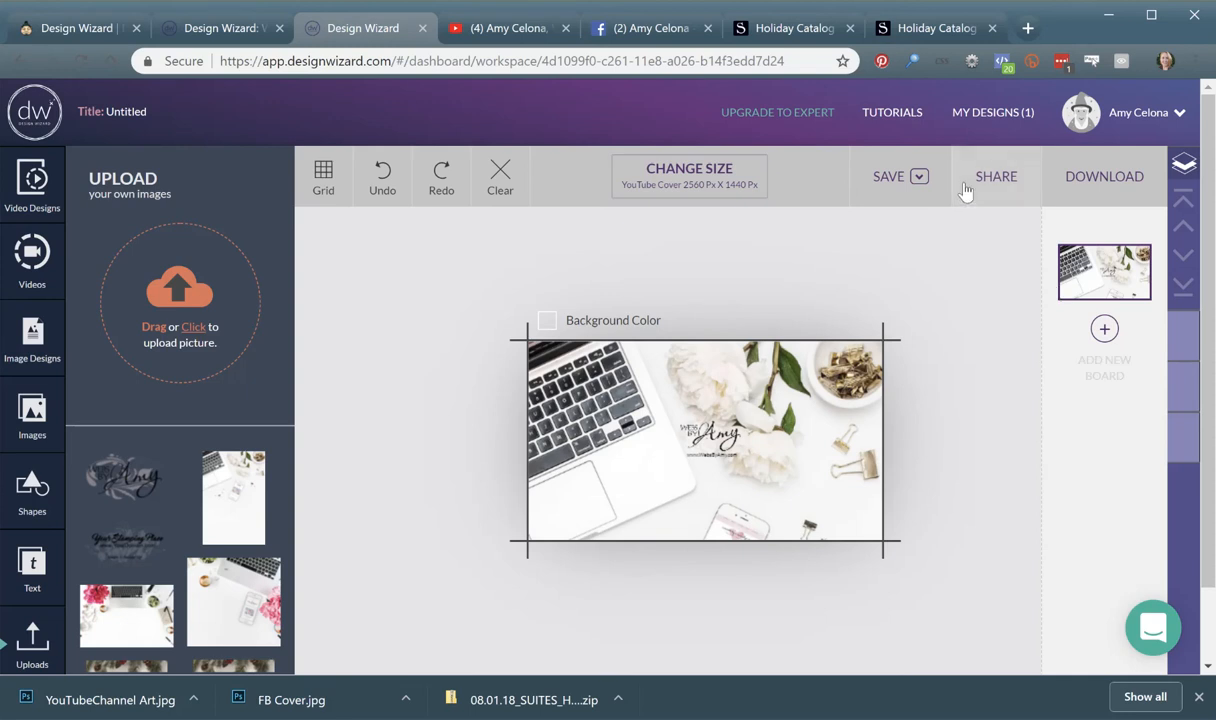
{"action": "left_click", "coordinate": [889, 178]}
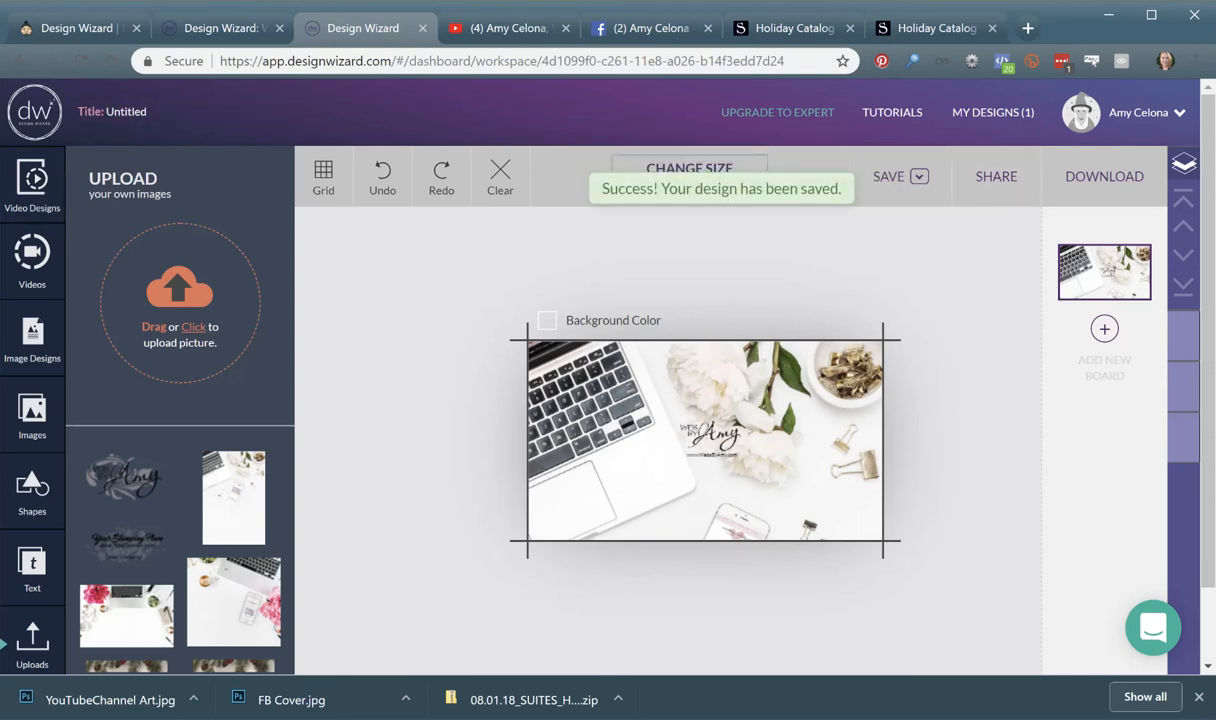
{"action": "left_click", "coordinate": [18, 117]}
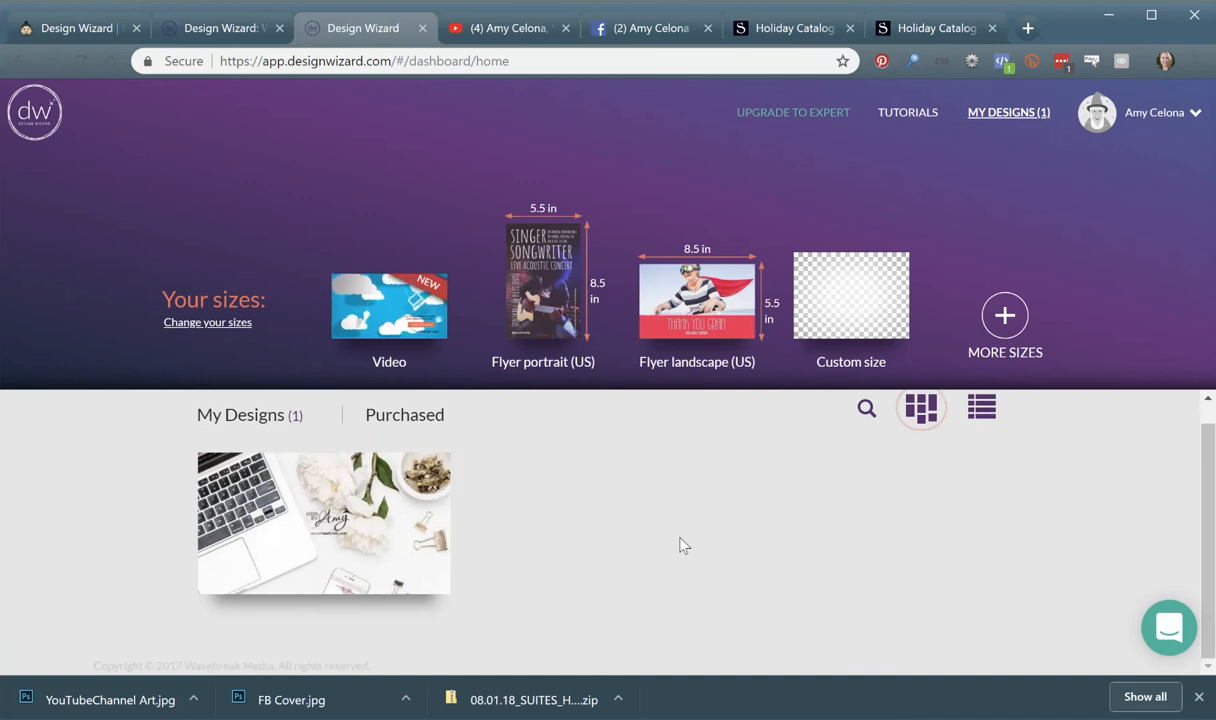
- Check the purchase history and browse the Flyer portrait (US) template gallery
{"action": "left_click", "coordinate": [390, 439]}
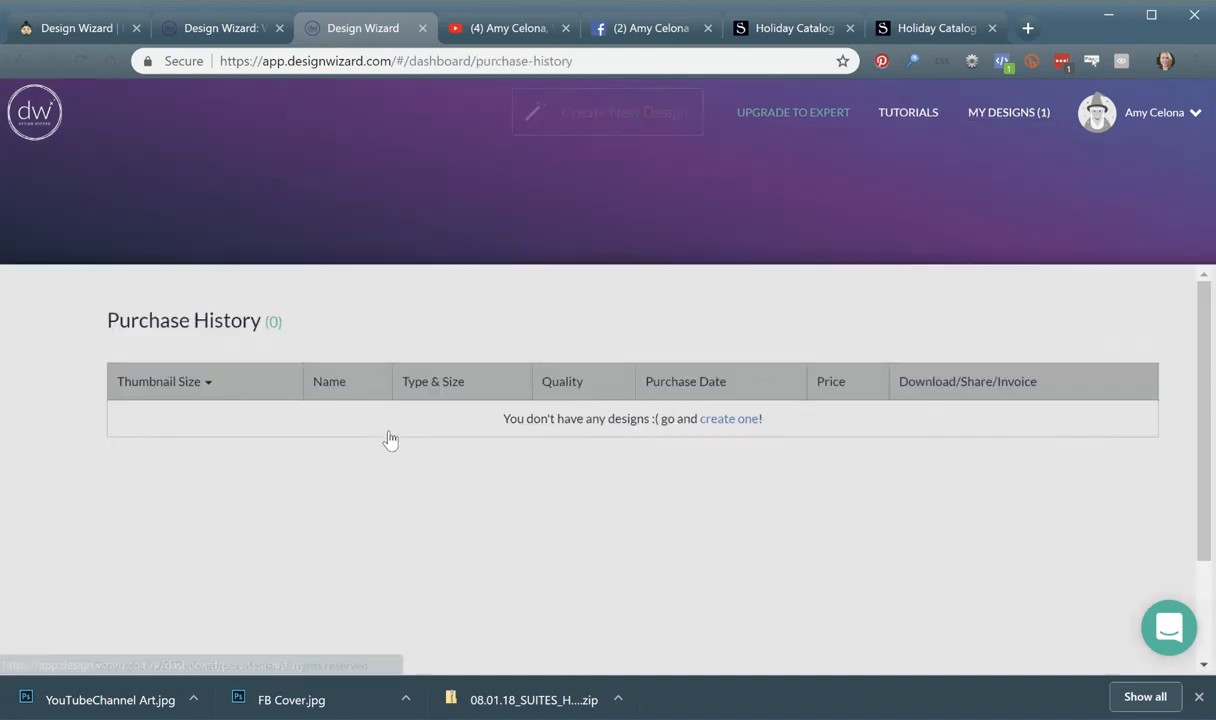
{"action": "left_click", "coordinate": [18, 61]}
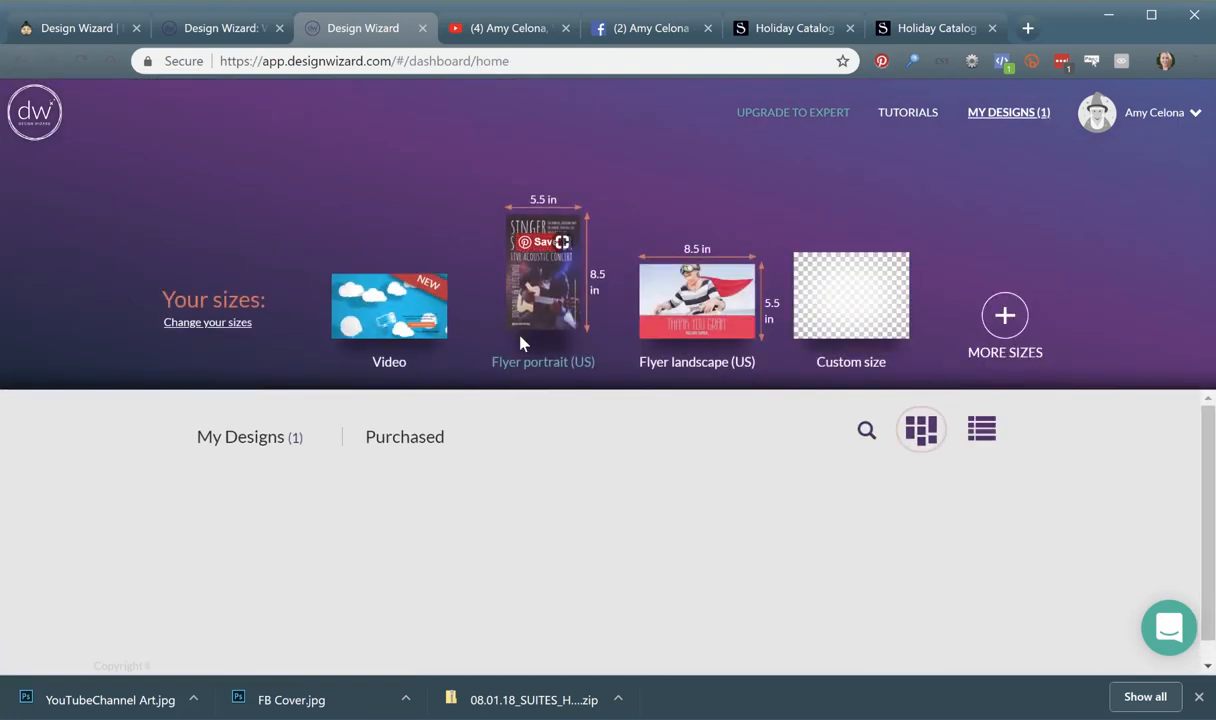
{"action": "scroll", "coordinate": [540, 300], "scroll_direction": "down", "scroll_amount": 3}
{"action": "left_click", "coordinate": [547, 284]}
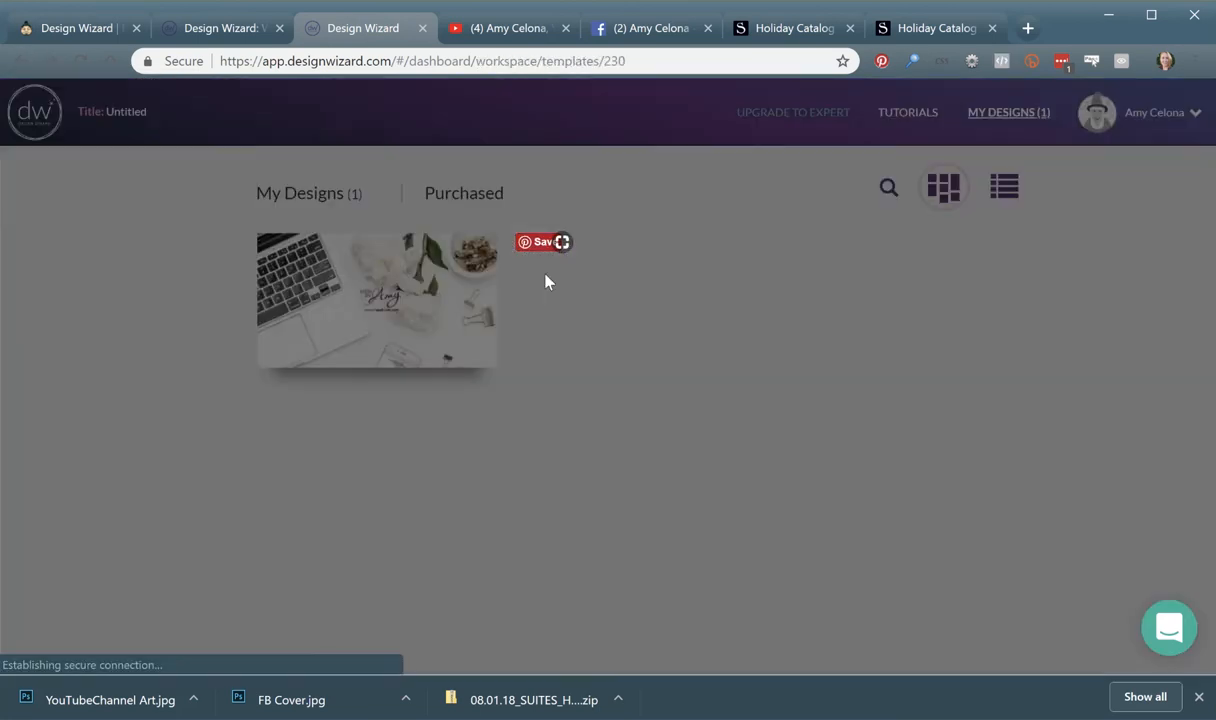
{"action": "scroll", "coordinate": [645, 335], "scroll_direction": "down", "scroll_amount": 15}
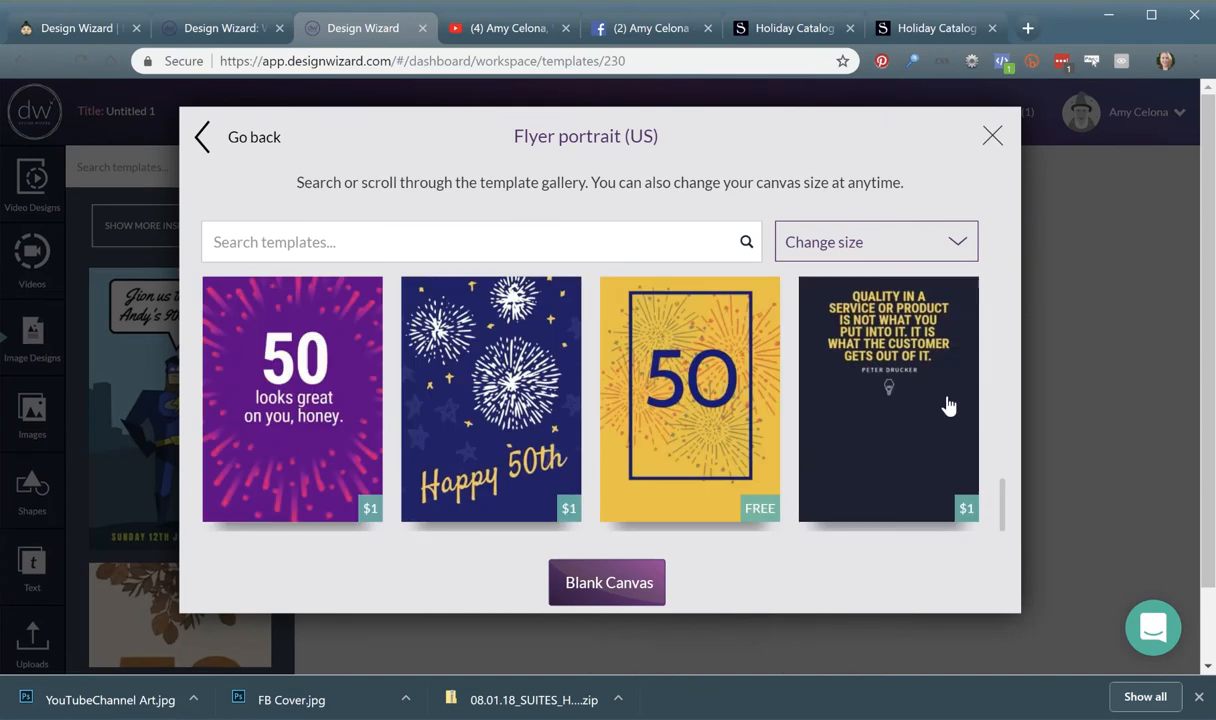
- Browse the flyer templates and open the Wonderful Christmas design with the cookies and wooden background
{"action": "scroll", "coordinate": [915, 398], "scroll_direction": "down", "scroll_amount": 5}
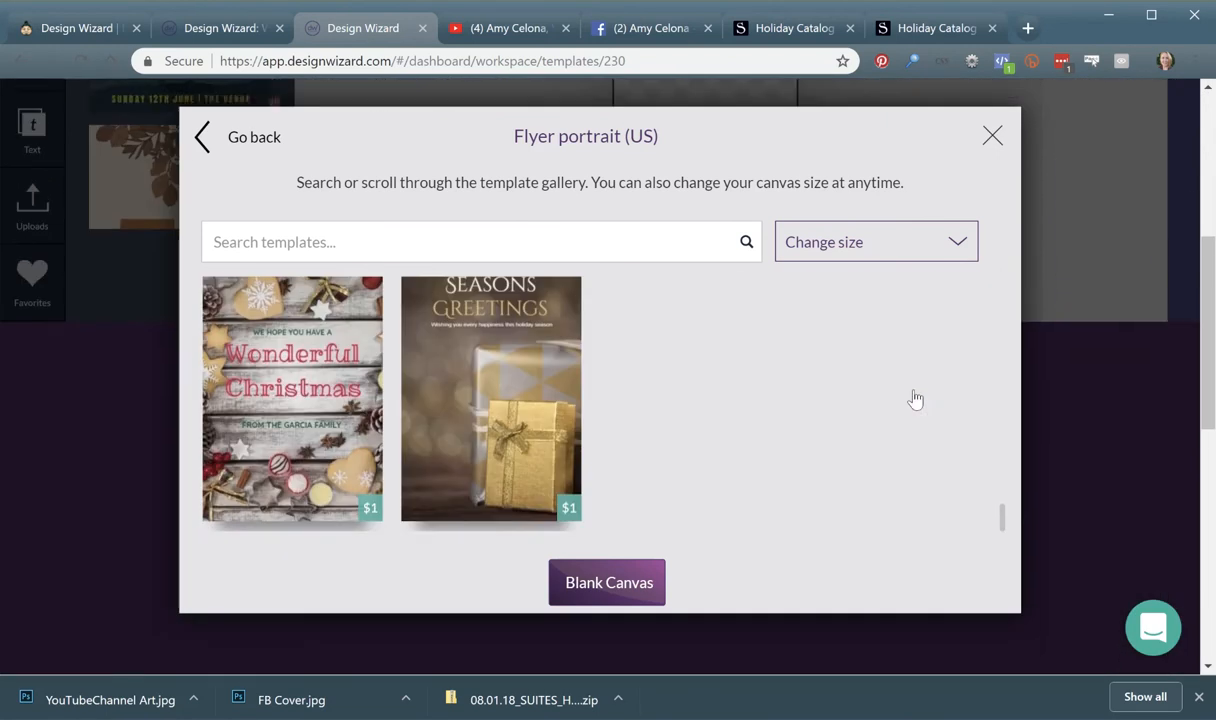
{"action": "scroll", "coordinate": [915, 398], "scroll_direction": "down", "scroll_amount": 6}
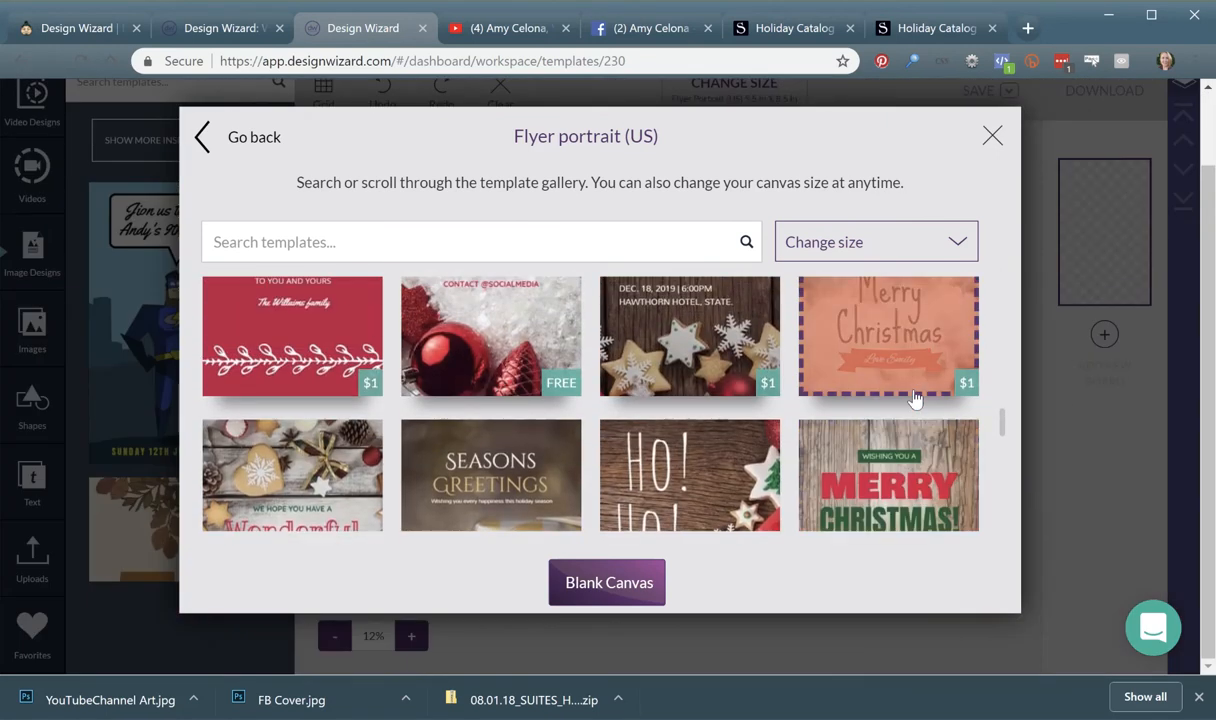
{"action": "scroll", "coordinate": [915, 398], "scroll_direction": "up", "scroll_amount": 2}
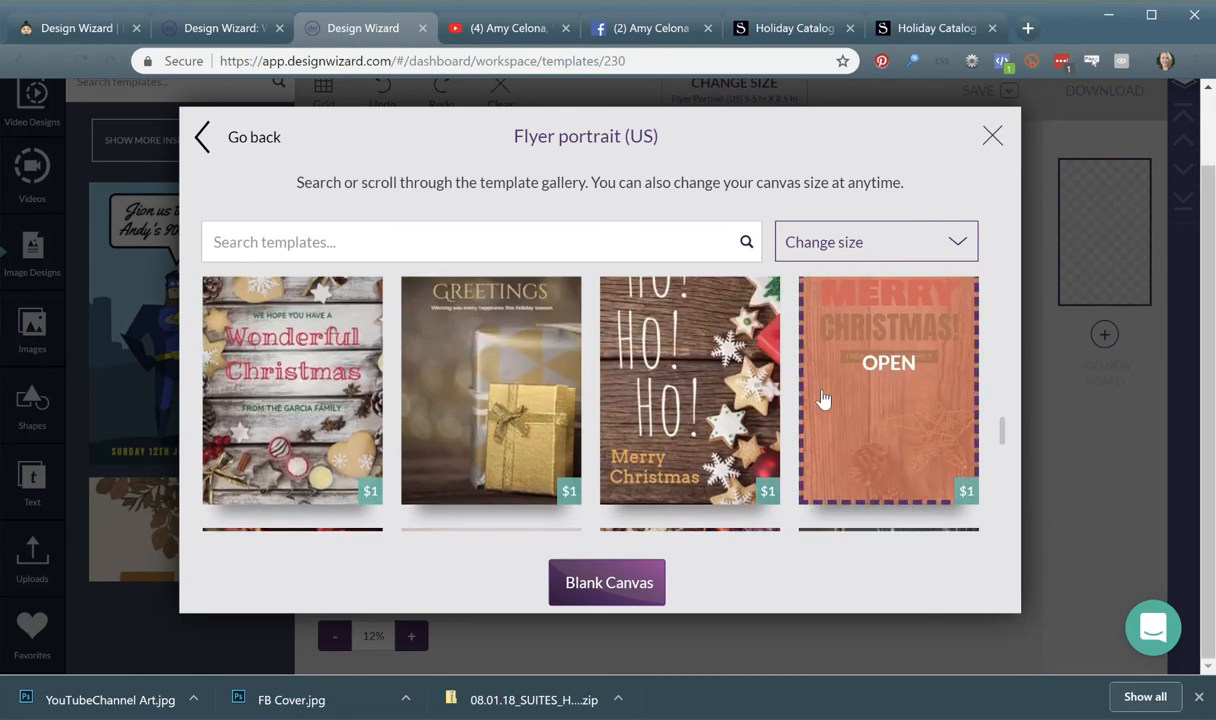
{"action": "left_click", "coordinate": [277, 423]}
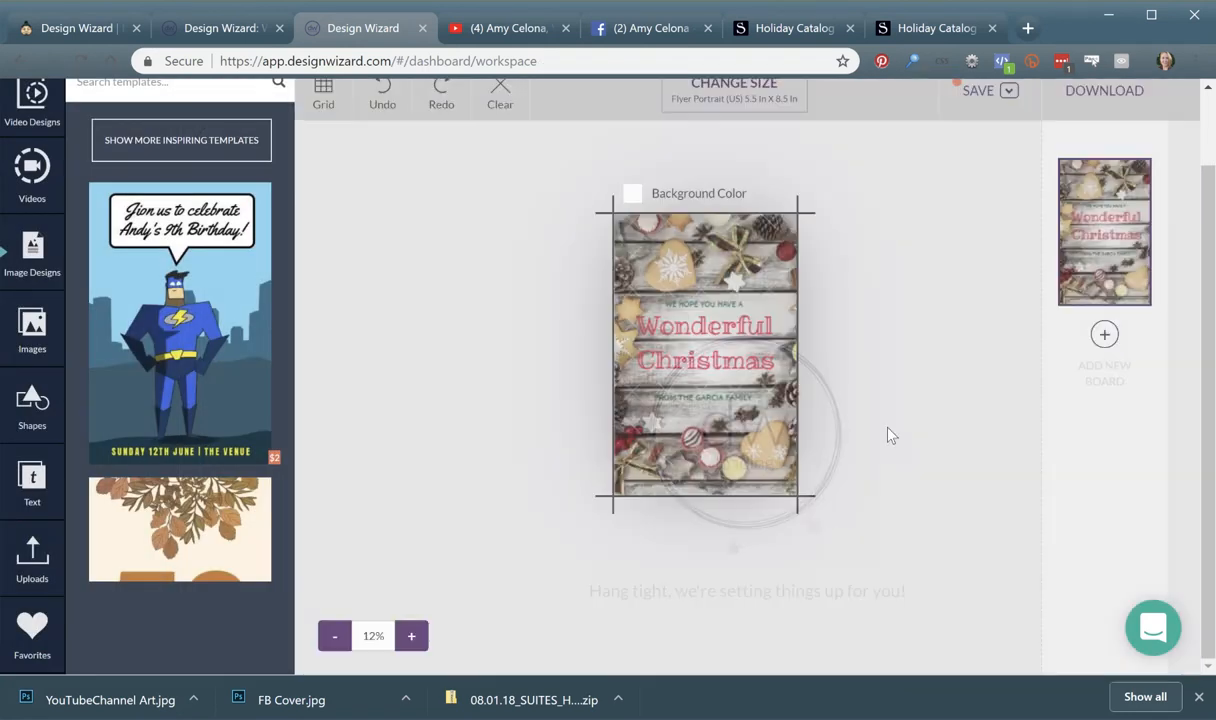
- Shift the flyer's two title lines down and replace the word "Wonderful" with "Open House"
{"action": "left_click", "coordinate": [714, 329]}
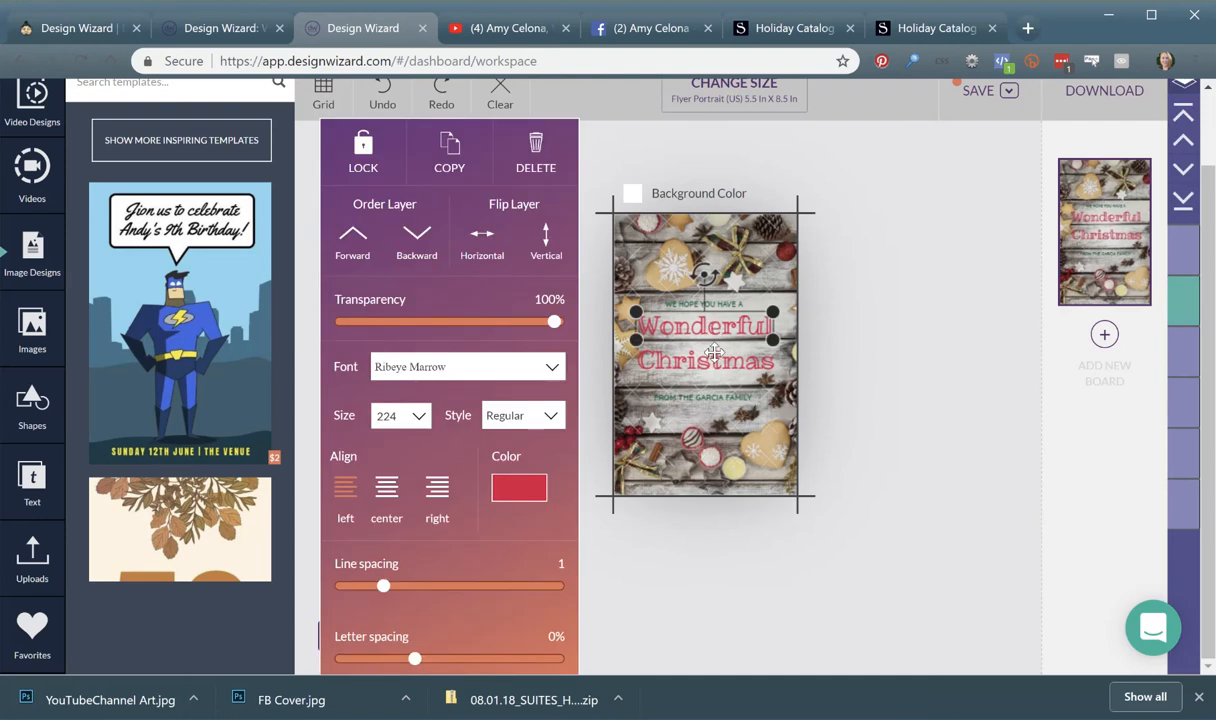
{"action": "mouse_move", "coordinate": [714, 358]}
{"action": "left_mouse_down"}
{"action": "mouse_move", "coordinate": [716, 326]}
{"action": "mouse_move", "coordinate": [718, 345]}
{"action": "left_mouse_up"}
{"action": "mouse_move", "coordinate": [715, 328]}
{"action": "left_mouse_down"}
{"action": "mouse_move", "coordinate": [712, 380]}
{"action": "mouse_move", "coordinate": [716, 336]}
{"action": "left_mouse_up"}
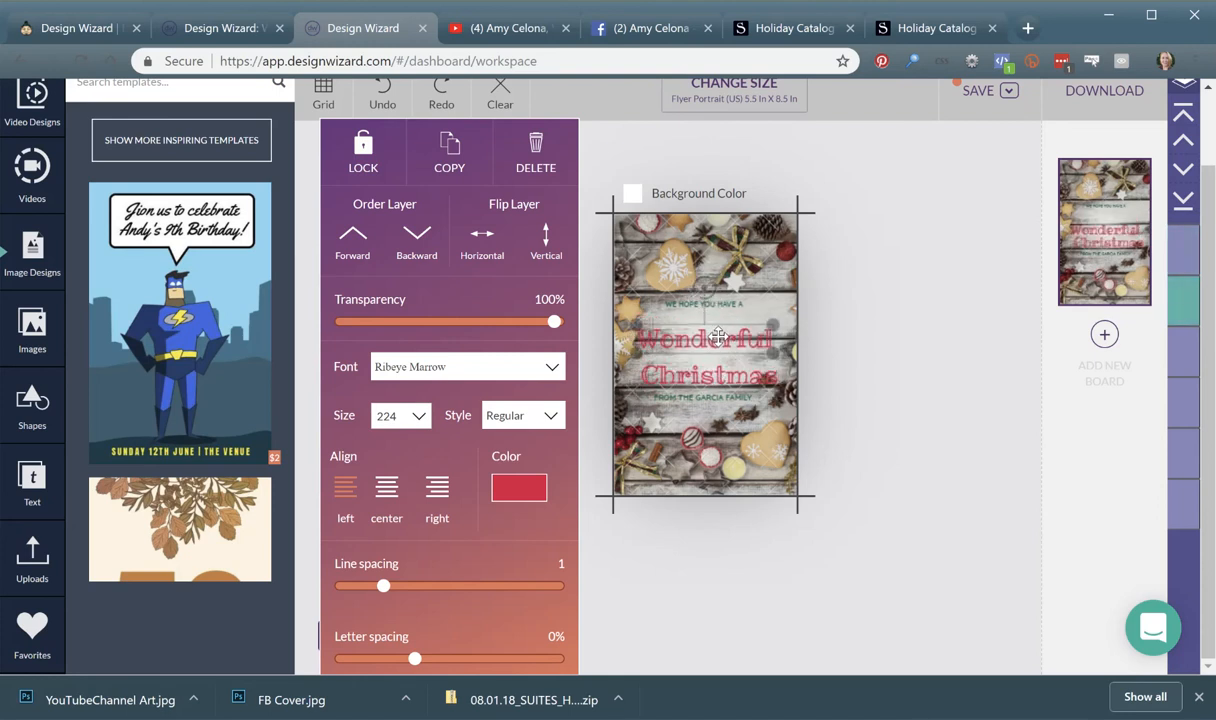
{"action": "double_click", "coordinate": [716, 337]}
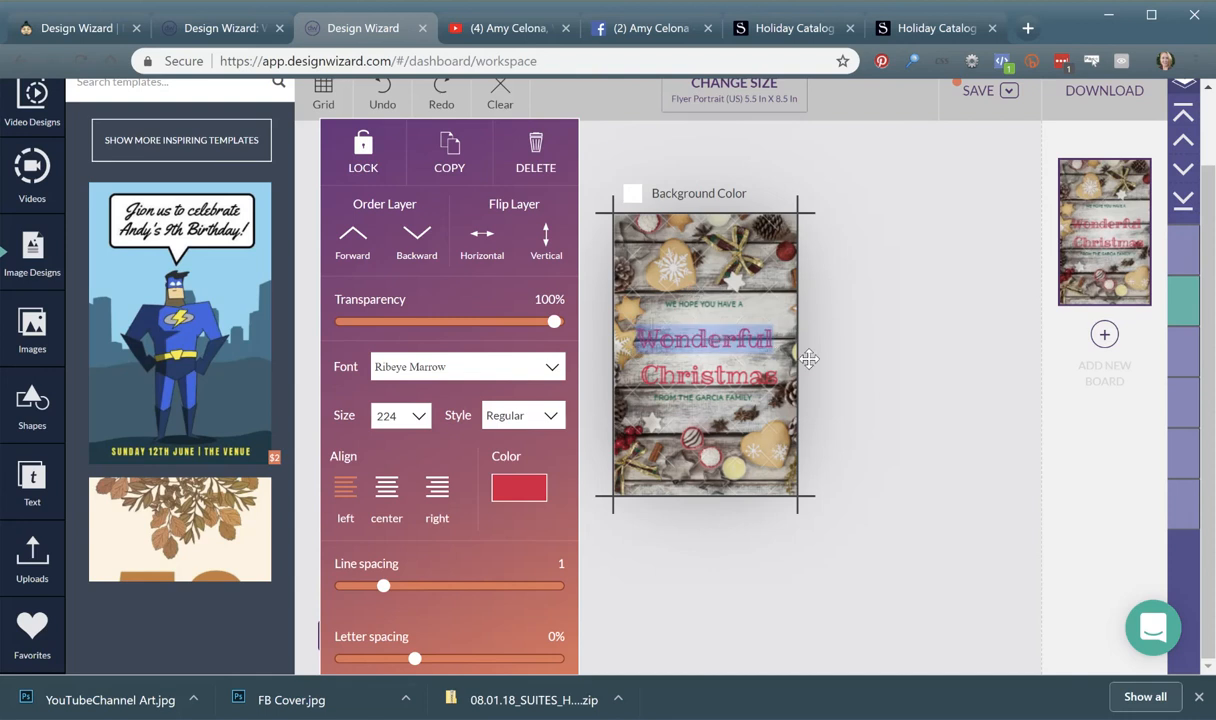
{"action": "type", "text": "Open House"}
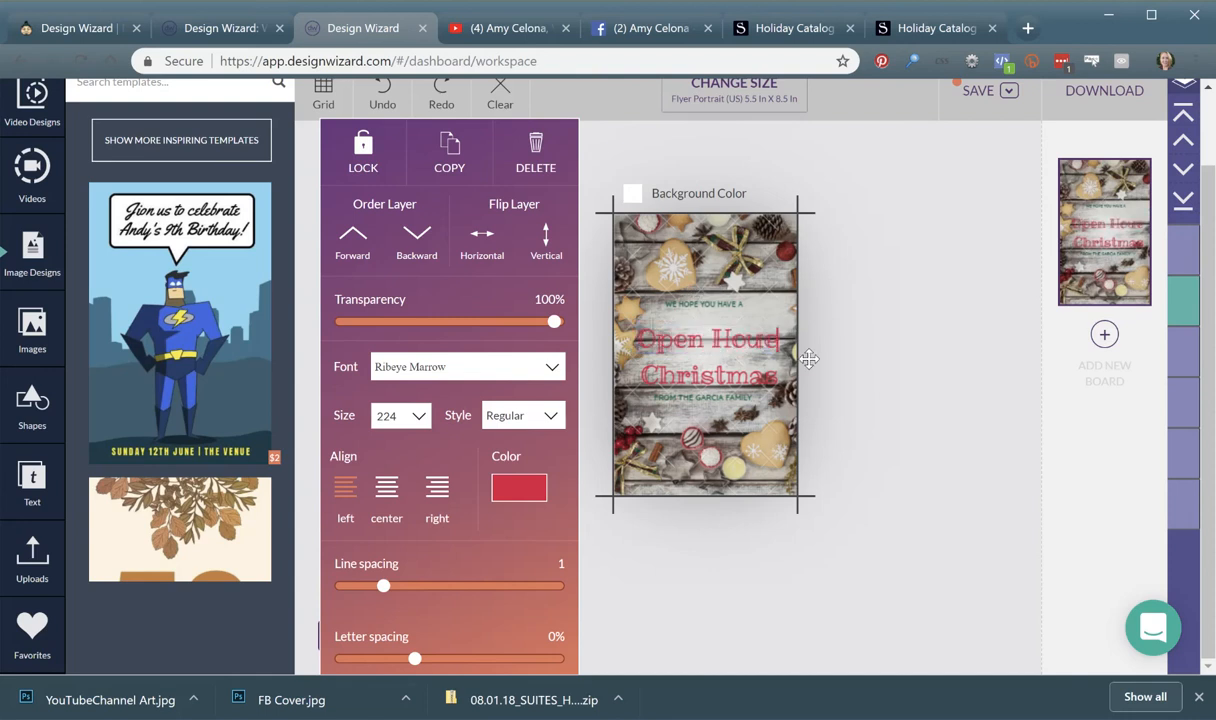
- Rearrange the flyer's title lines so "Christmas" sits directly above "Open House" between the two small green captions
{"action": "left_click_drag", "start_coordinate": [725, 373], "coordinate": [758, 360]}
{"action": "left_click", "coordinate": [758, 360]}
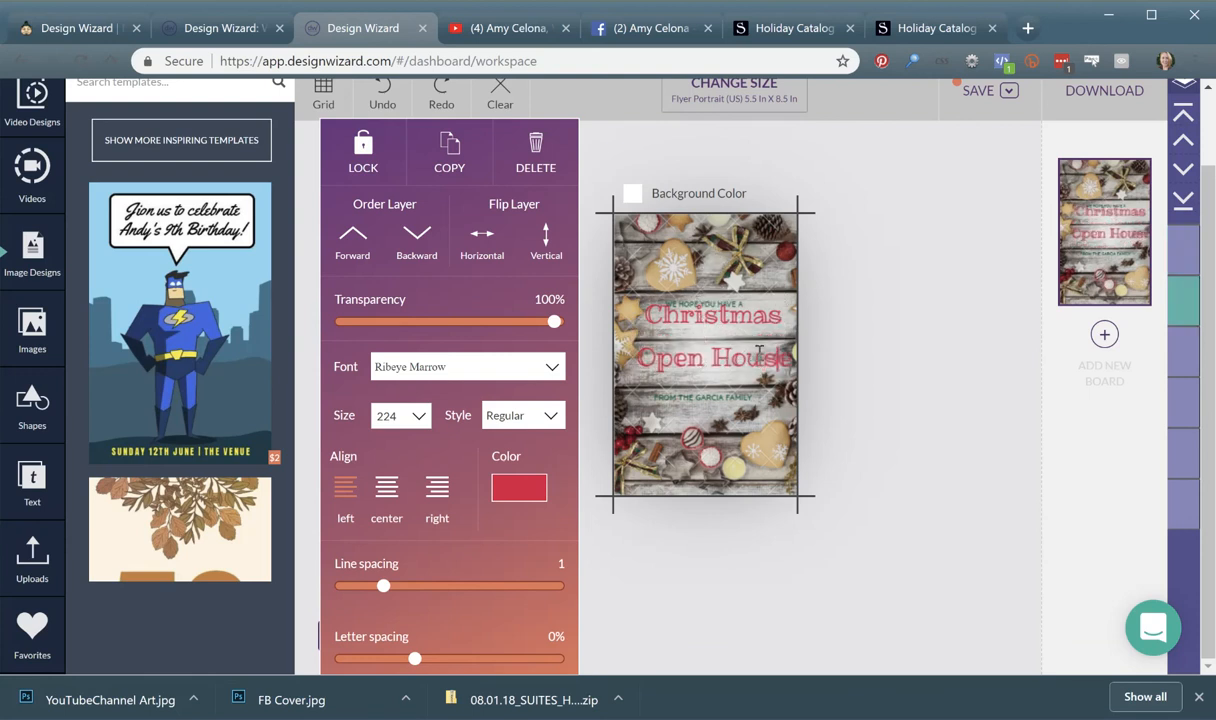
{"action": "left_click", "coordinate": [730, 357]}
{"action": "left_click", "coordinate": [730, 357]}
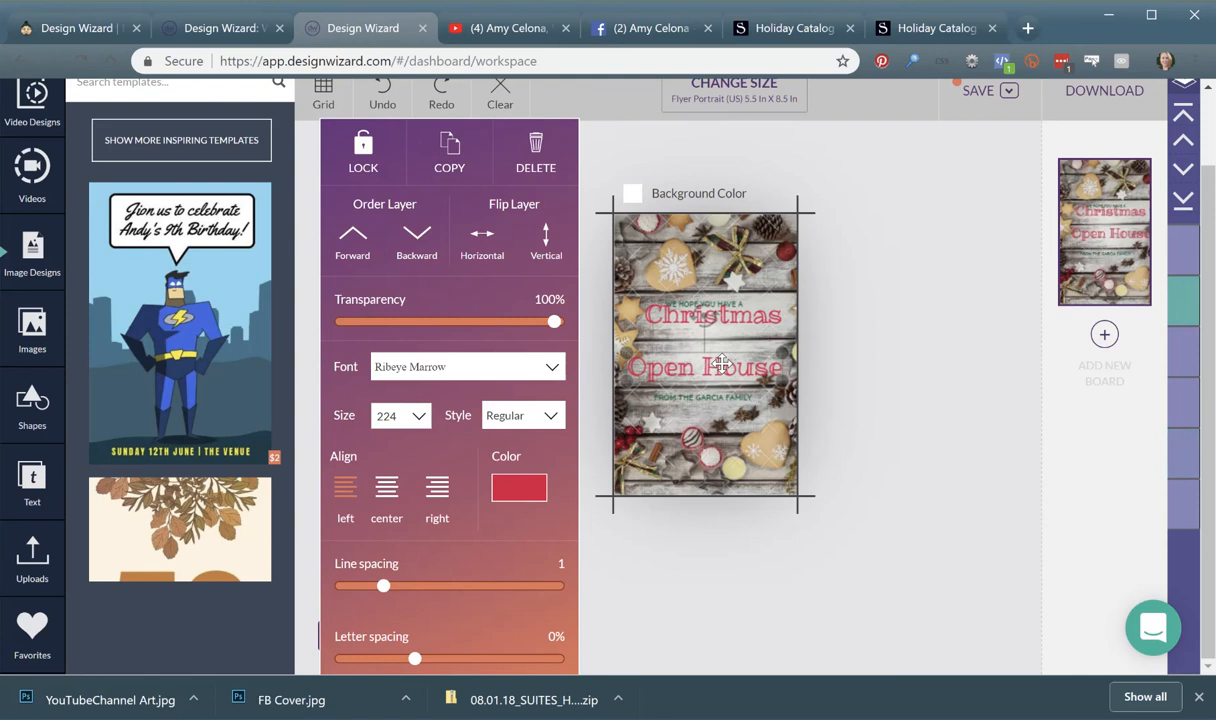
{"action": "left_click_drag", "start_coordinate": [721, 327], "coordinate": [757, 335]}
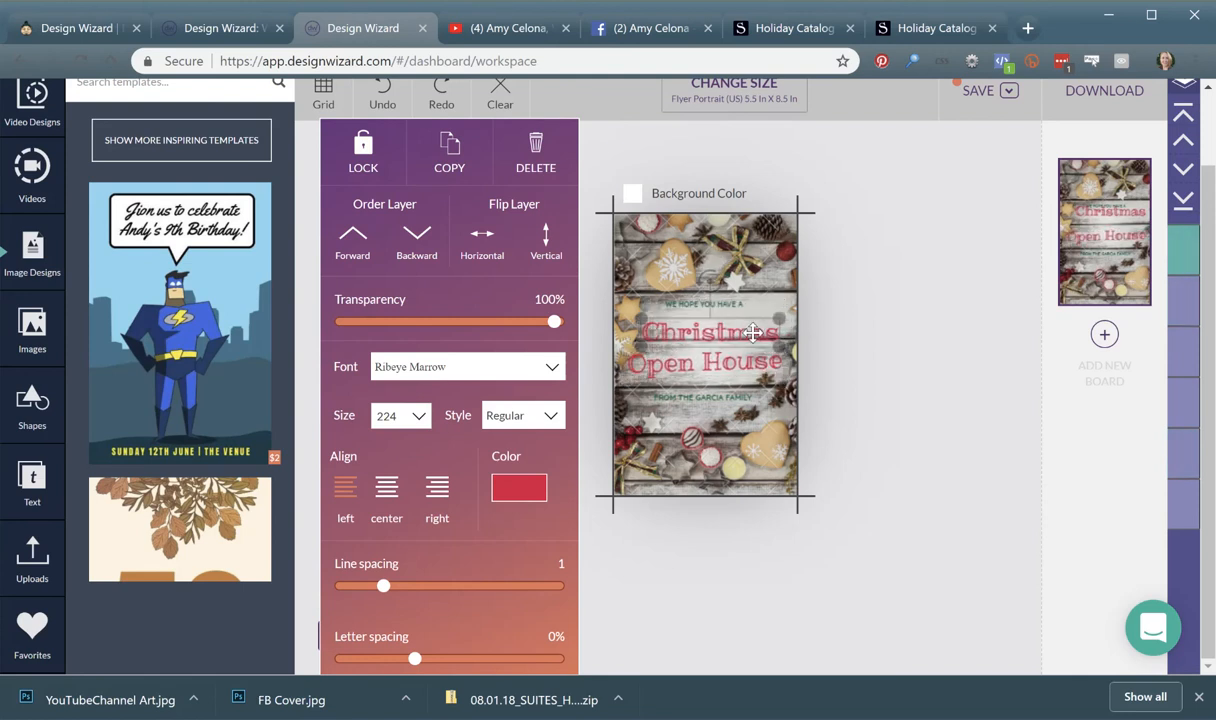
{"action": "left_click", "coordinate": [914, 341]}
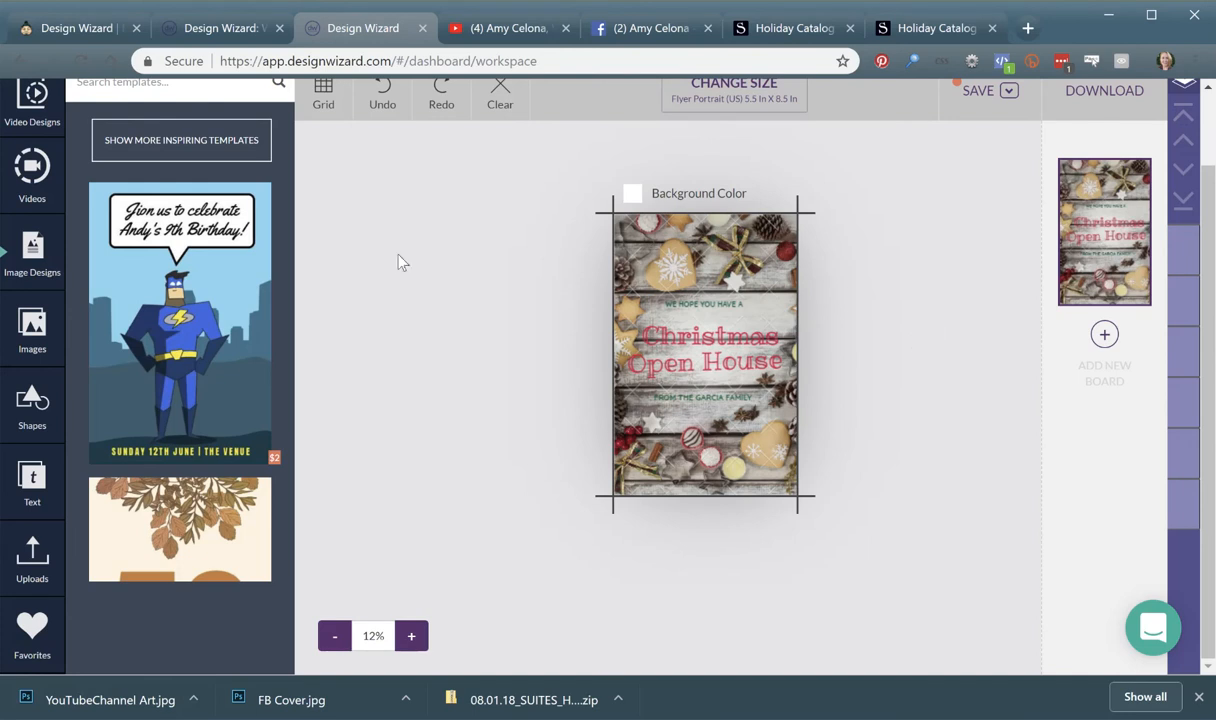
{"action": "scroll", "coordinate": [398, 262], "scroll_direction": "up", "scroll_amount": 1}
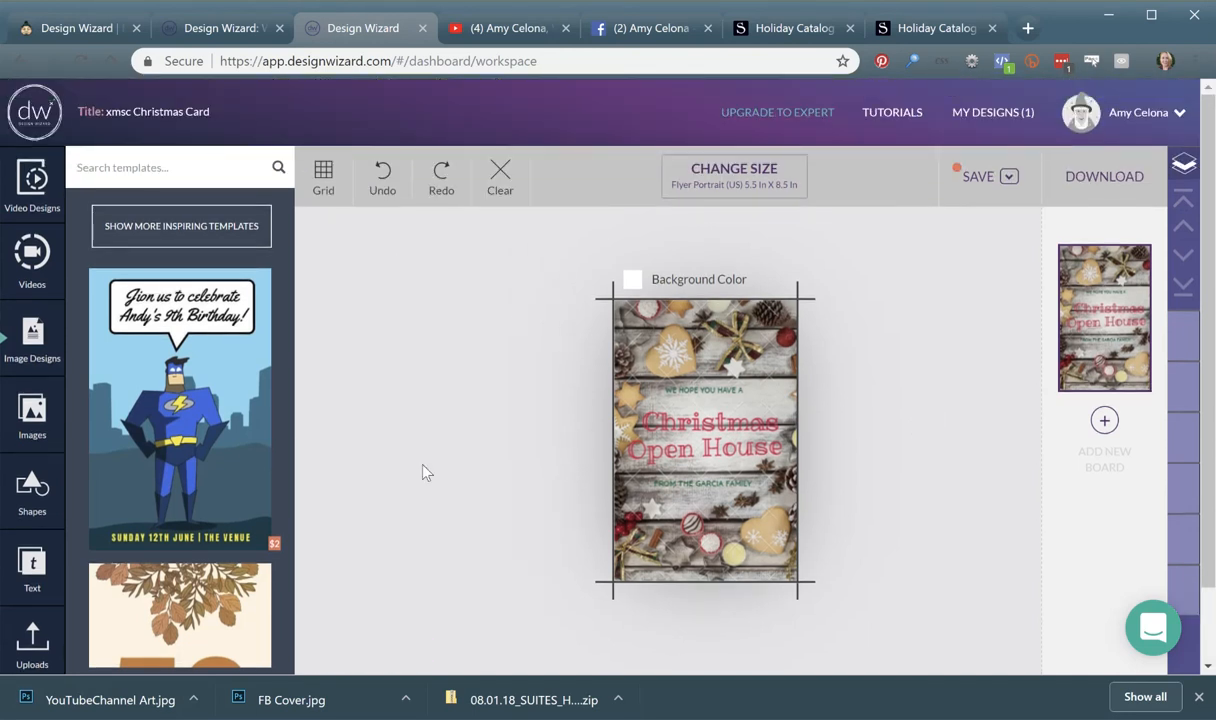
- Compare the Design Wizard pricing plans with the AppSumo deal page offer
{"action": "left_click", "coordinate": [226, 30]}
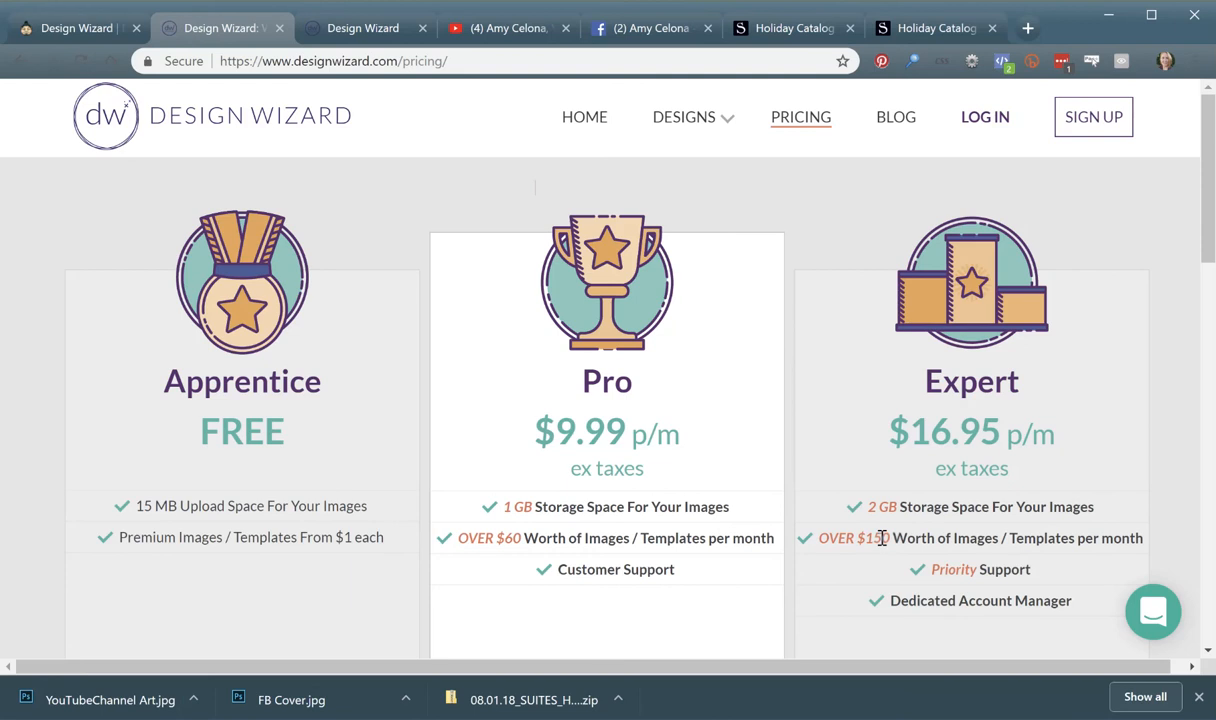
{"action": "left_click", "coordinate": [51, 29]}
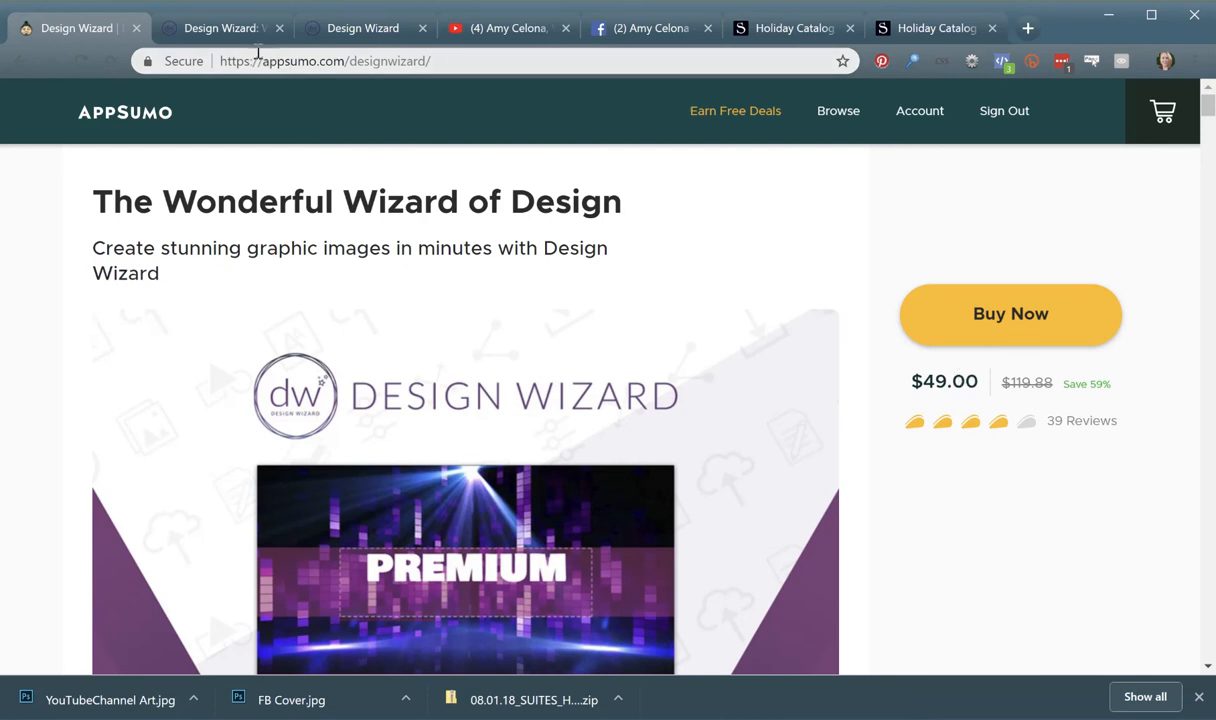
{"action": "left_click", "coordinate": [217, 30]}
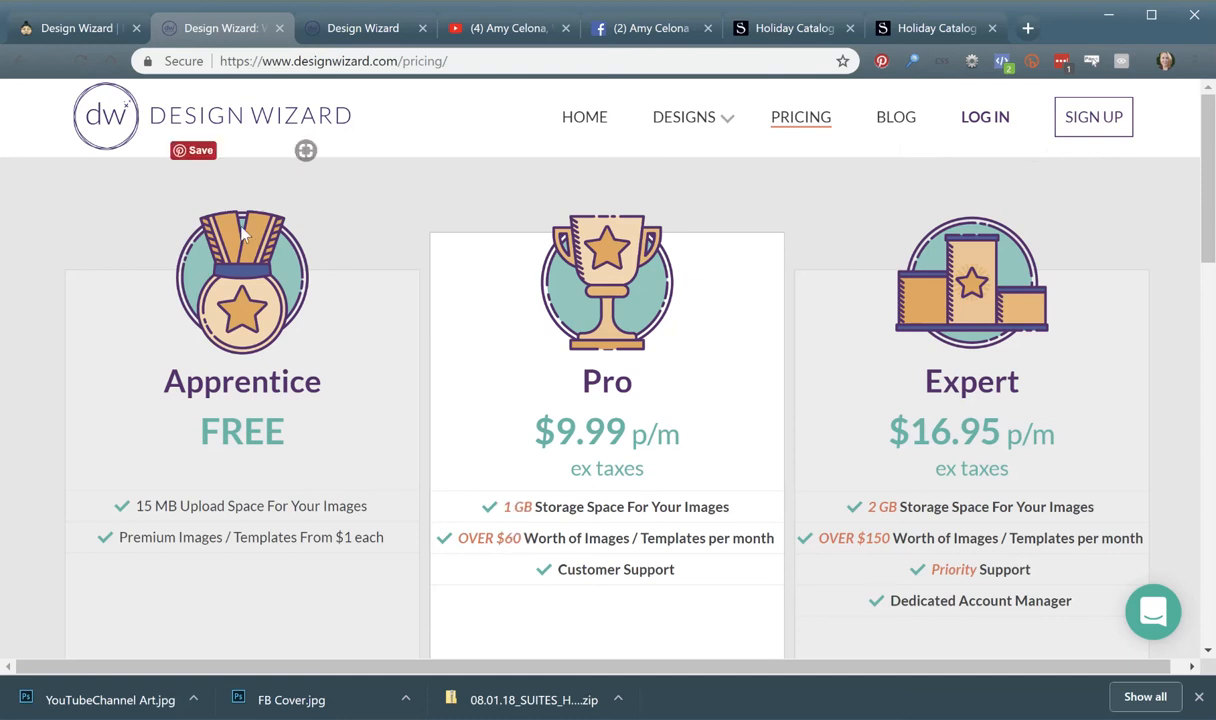
{"action": "left_click", "coordinate": [85, 30]}
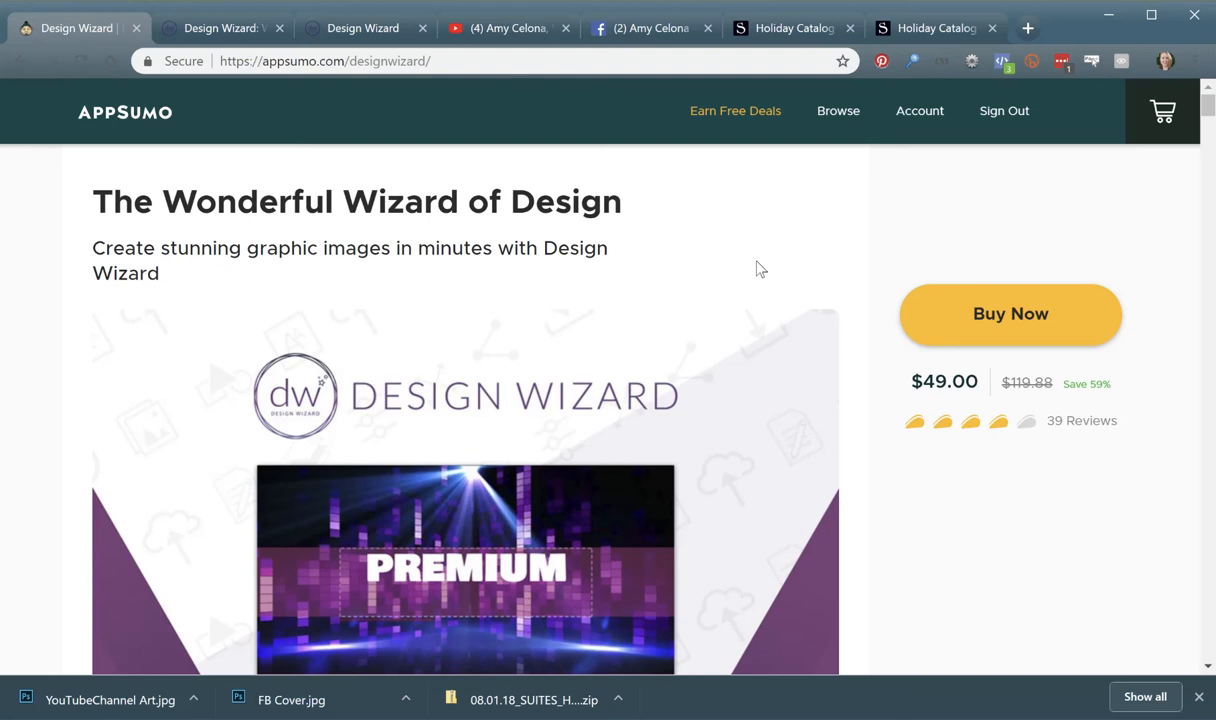
{"action": "left_click", "coordinate": [180, 28]}
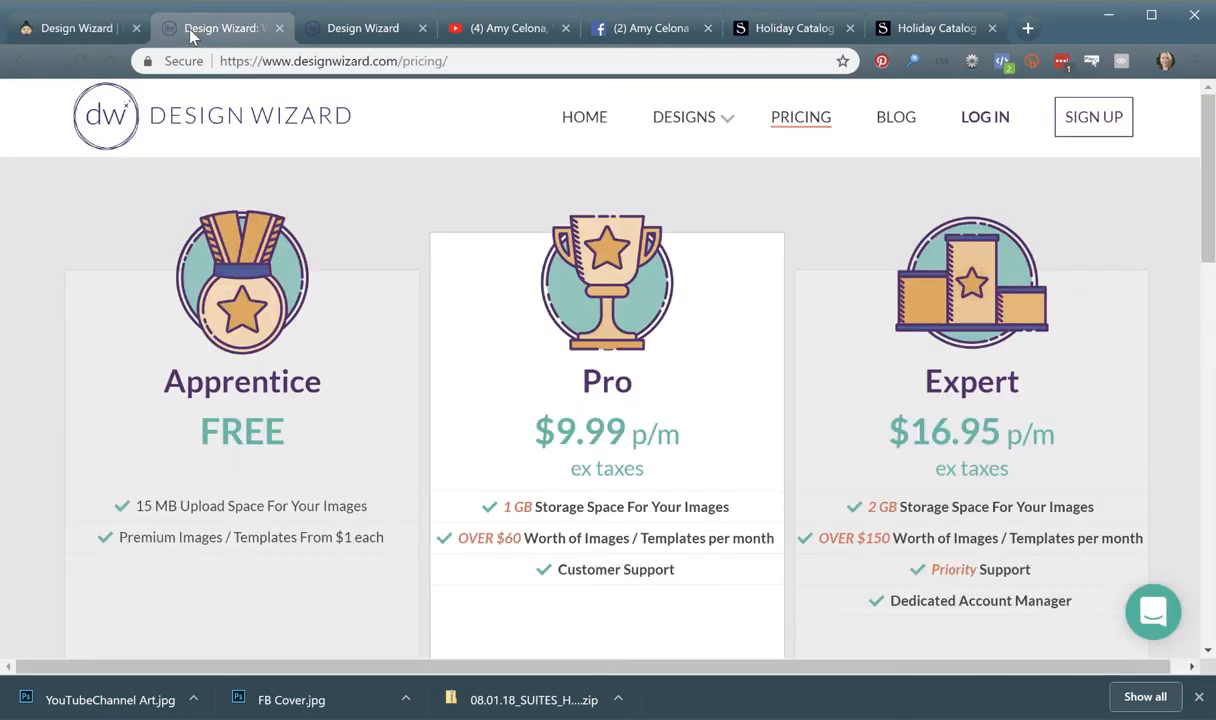
- Return to the Christmas flyer, review the available size categories and resize the design to the Blog header format
{"action": "left_click", "coordinate": [343, 30]}
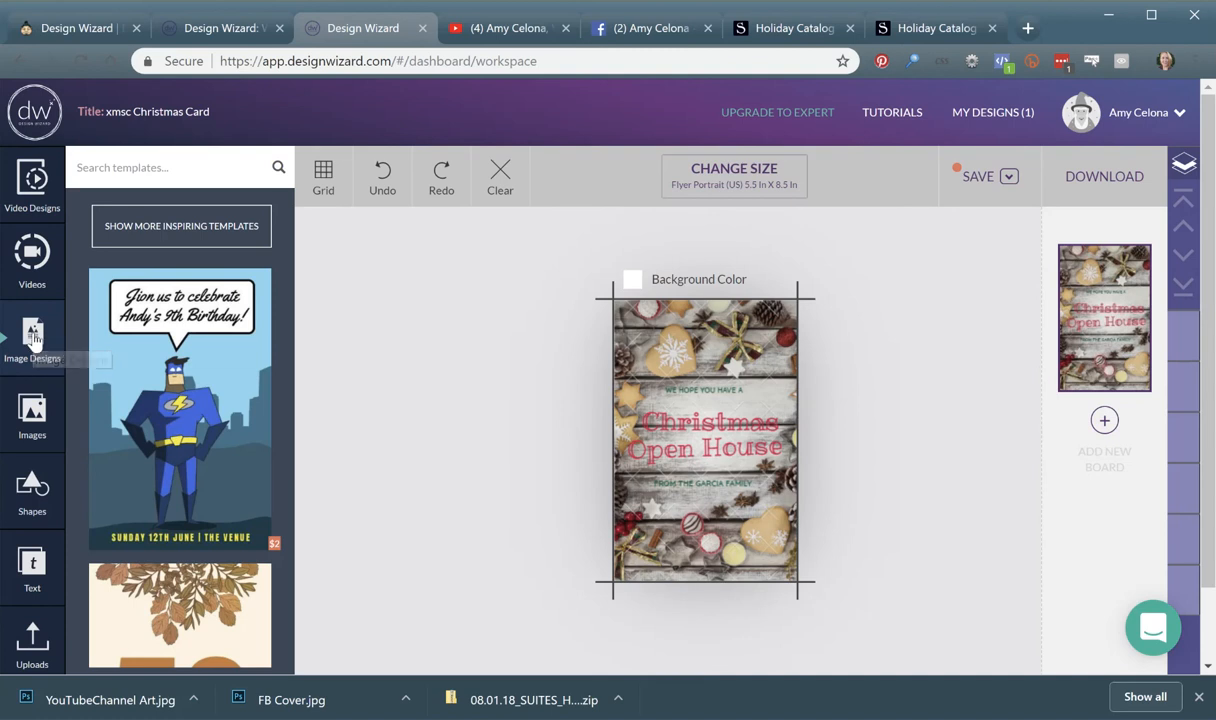
{"action": "left_click", "coordinate": [755, 168]}
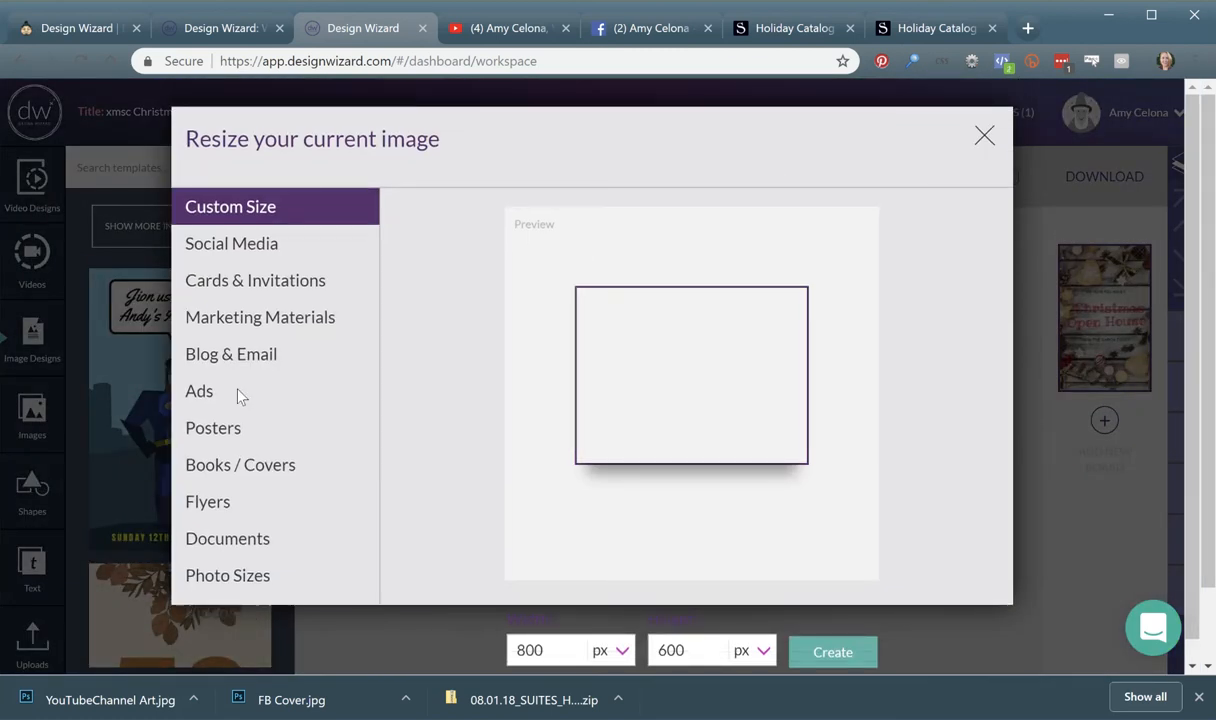
{"action": "left_click", "coordinate": [203, 250]}
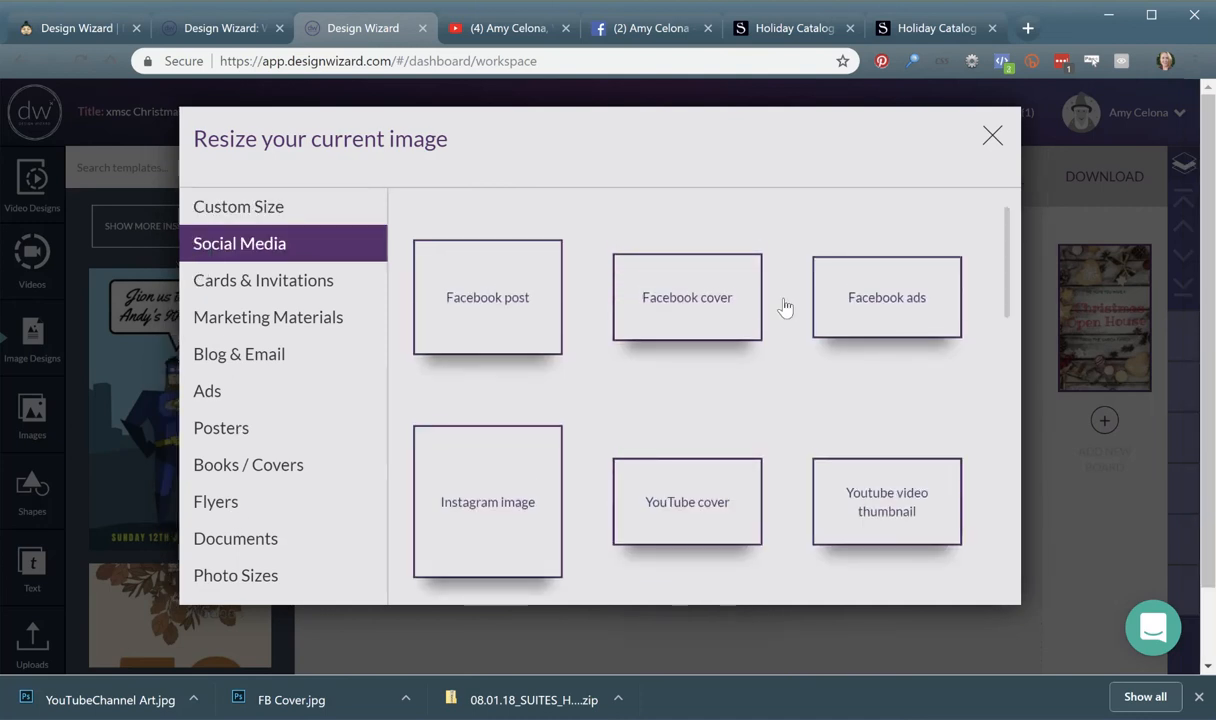
{"action": "scroll", "coordinate": [785, 307], "scroll_direction": "down", "scroll_amount": 5}
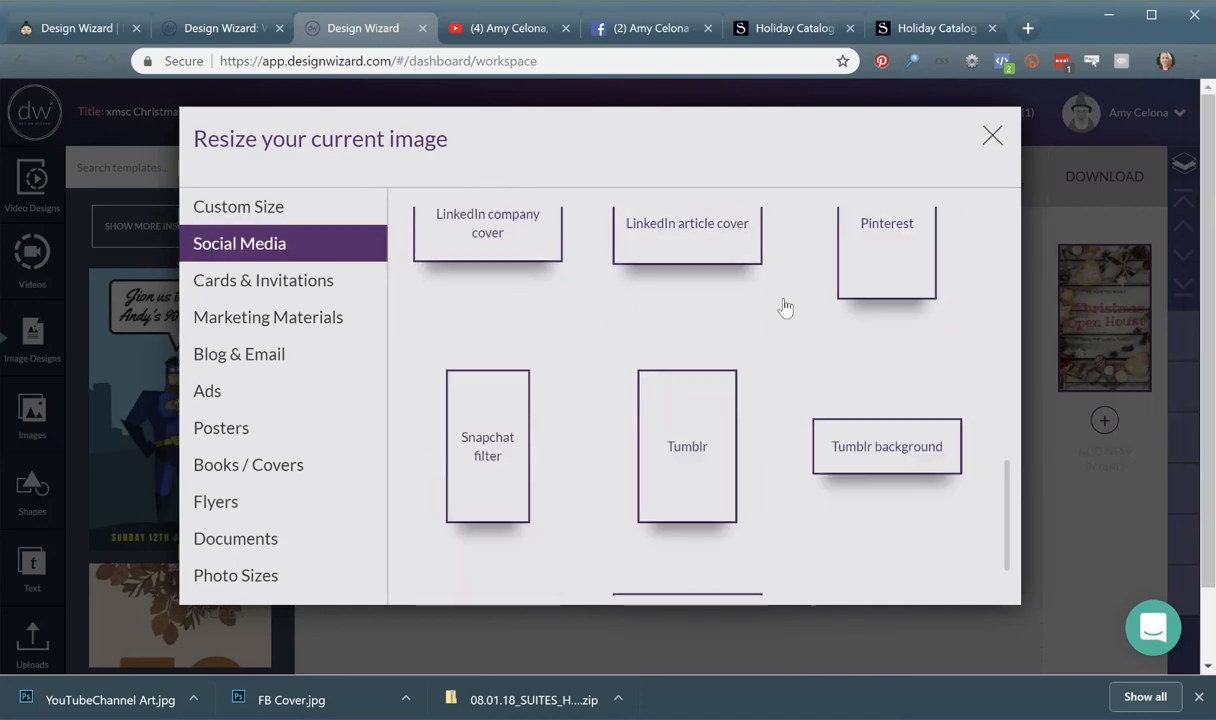
{"action": "scroll", "coordinate": [786, 307], "scroll_direction": "down", "scroll_amount": 5}
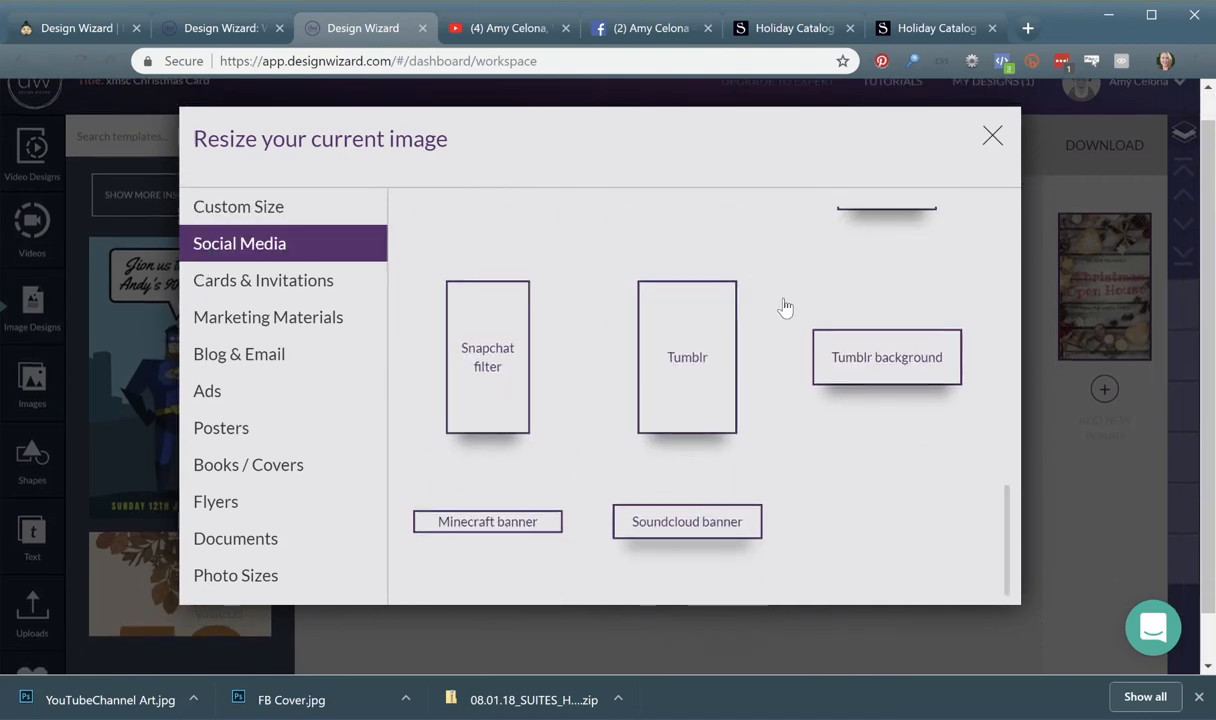
{"action": "left_click", "coordinate": [255, 284]}
{"action": "left_click", "coordinate": [243, 317]}
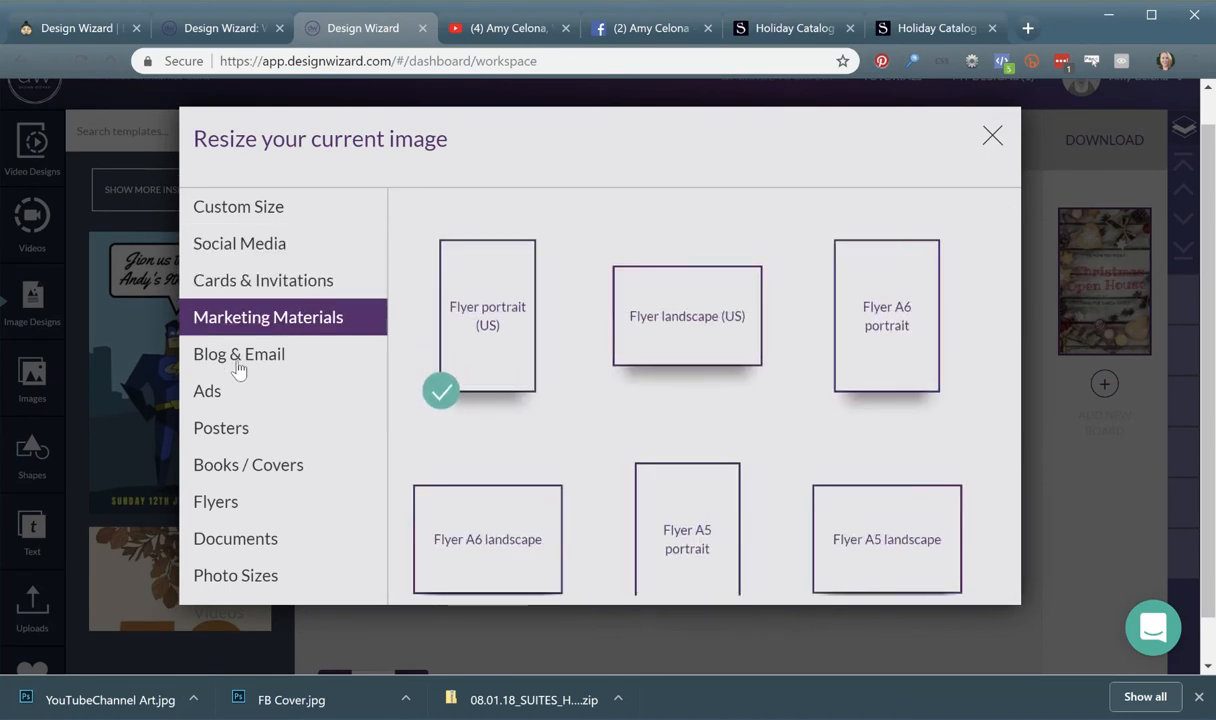
{"action": "left_click", "coordinate": [239, 362]}
{"action": "left_click", "coordinate": [700, 266]}
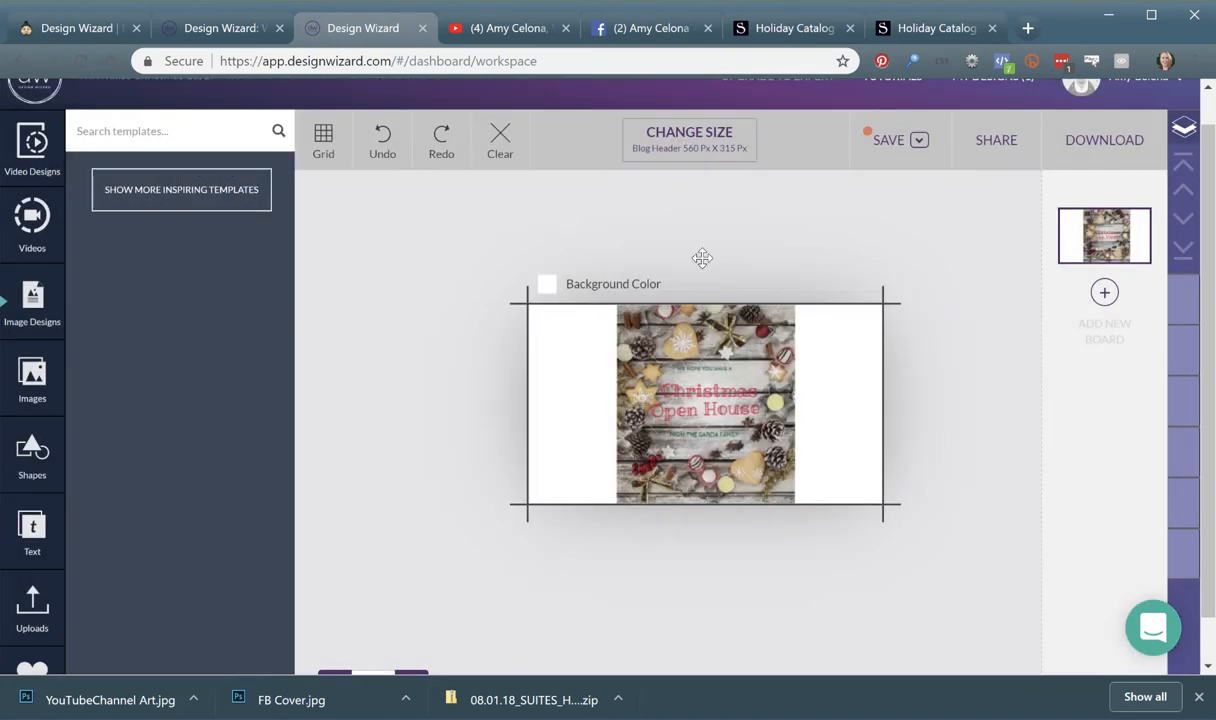
- Enlarge the background photo to fill the blog header and reposition "Open House" beneath "Christmas"
{"action": "mouse_move", "coordinate": [700, 410]}
{"action": "left_mouse_down"}
{"action": "mouse_move", "coordinate": [554, 410]}
{"action": "mouse_move", "coordinate": [693, 413]}
{"action": "left_mouse_up"}
{"action": "left_click_drag", "start_coordinate": [749, 353], "coordinate": [651, 364]}
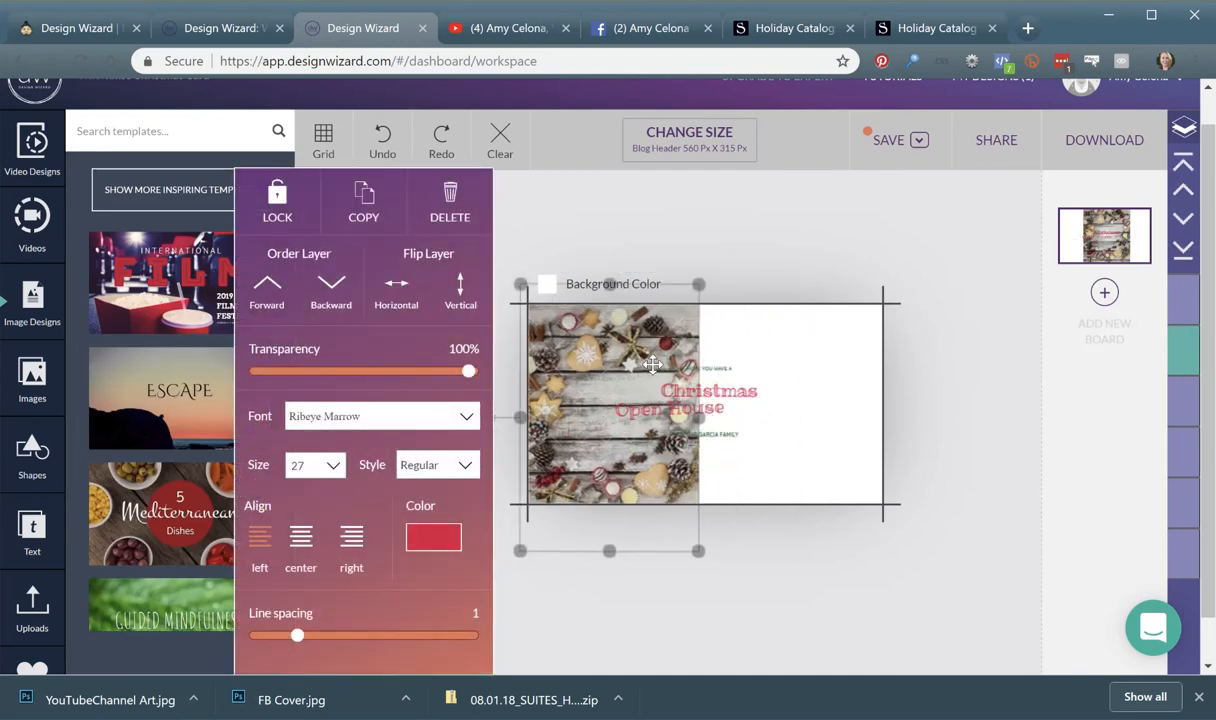
{"action": "left_click_drag", "start_coordinate": [850, 596], "coordinate": [1010, 679]}
{"action": "left_click", "coordinate": [680, 409]}
{"action": "left_click_drag", "start_coordinate": [709, 430], "coordinate": [668, 409]}
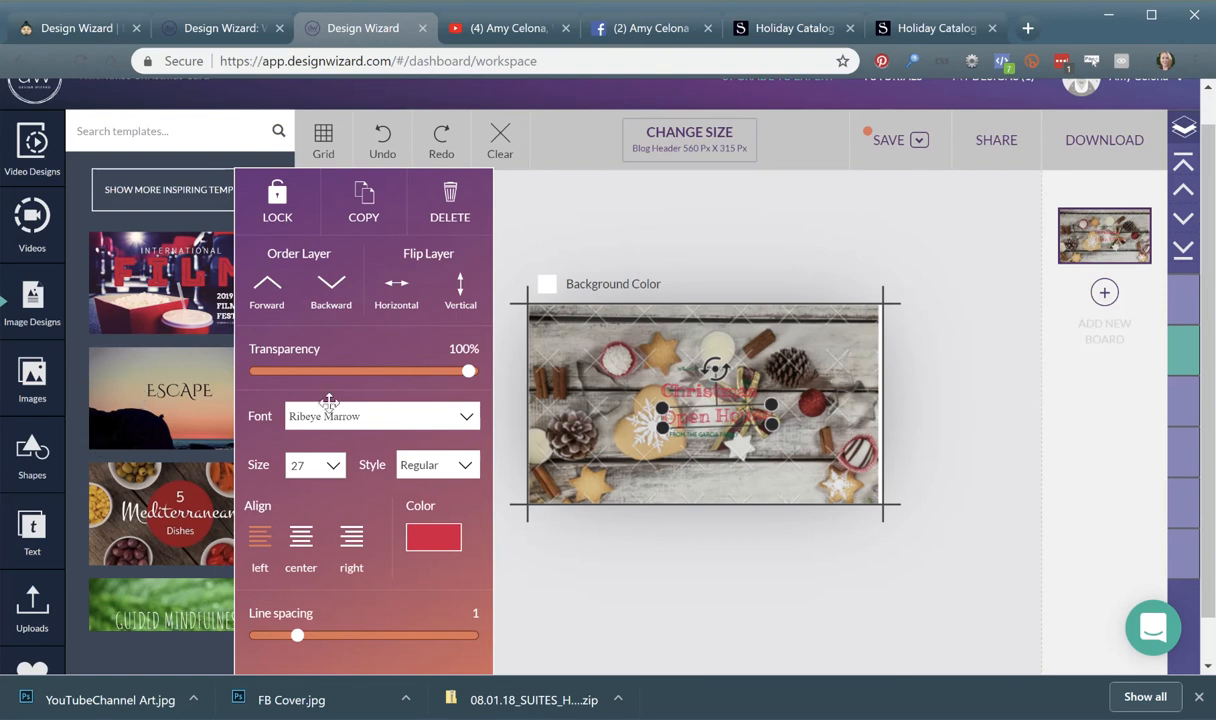
- Load the Escape blog header template, then replace it with the 5 Mediterranean Dishes template without saving
{"action": "left_click", "coordinate": [131, 410]}
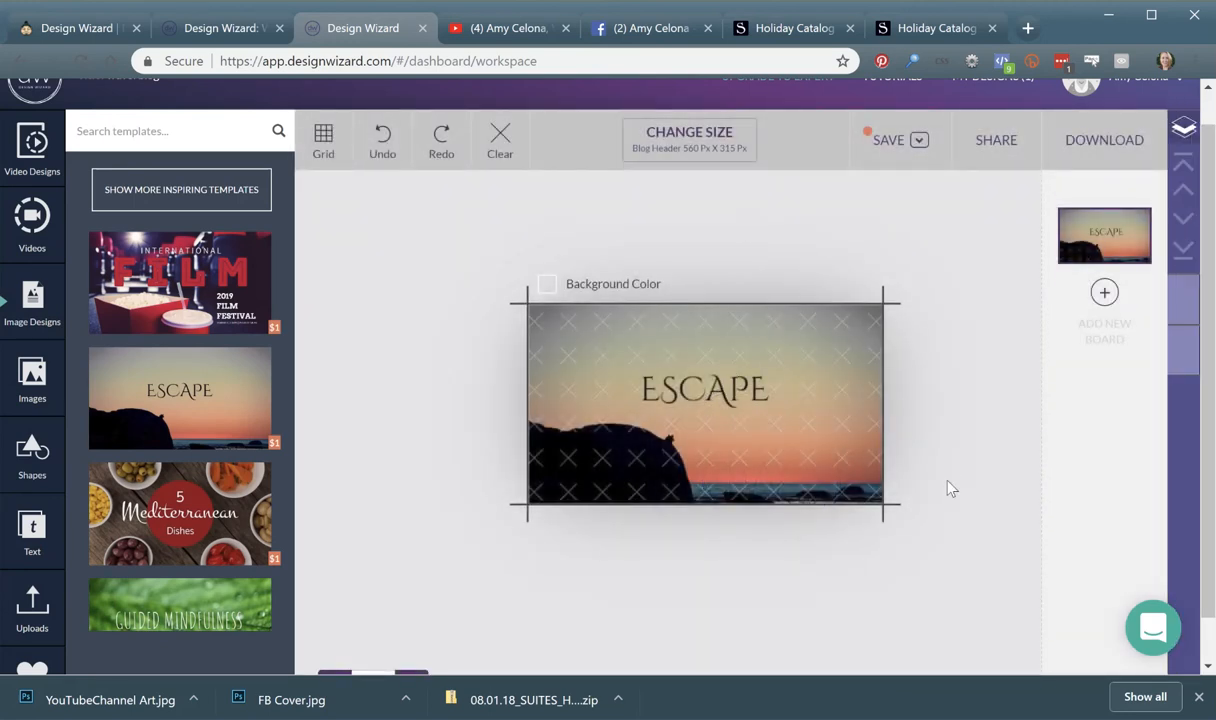
{"action": "left_click", "coordinate": [150, 513]}
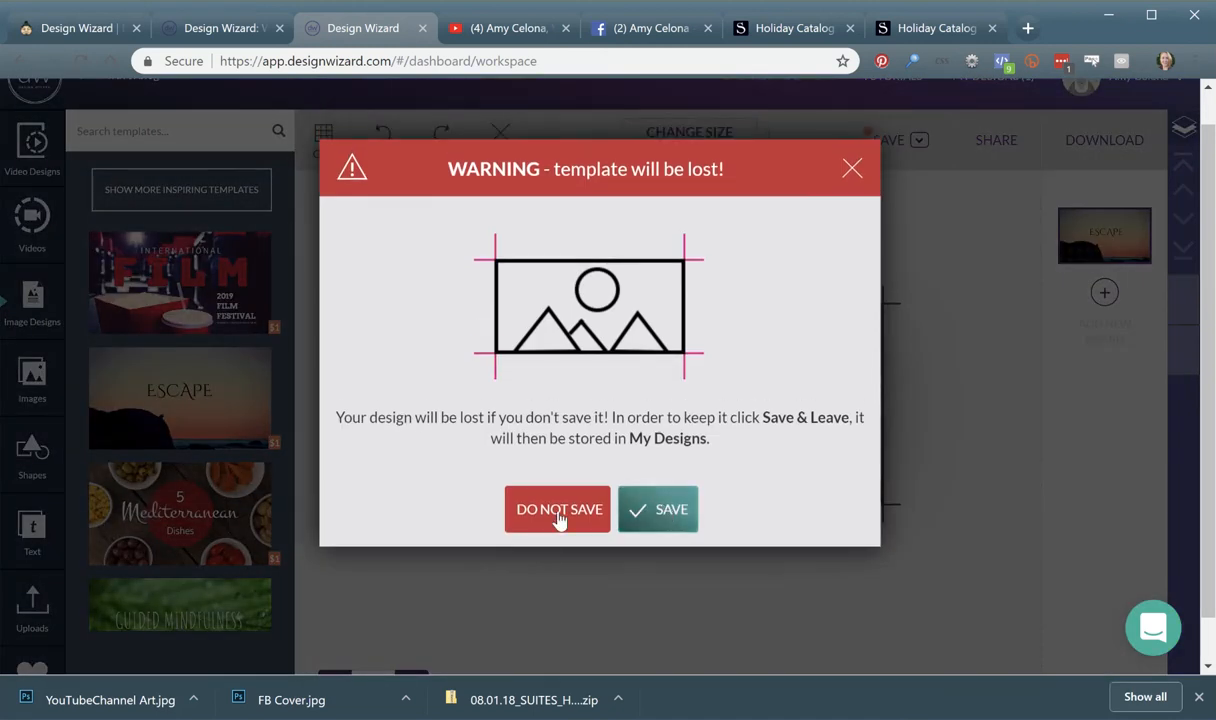
{"action": "left_click", "coordinate": [558, 508]}
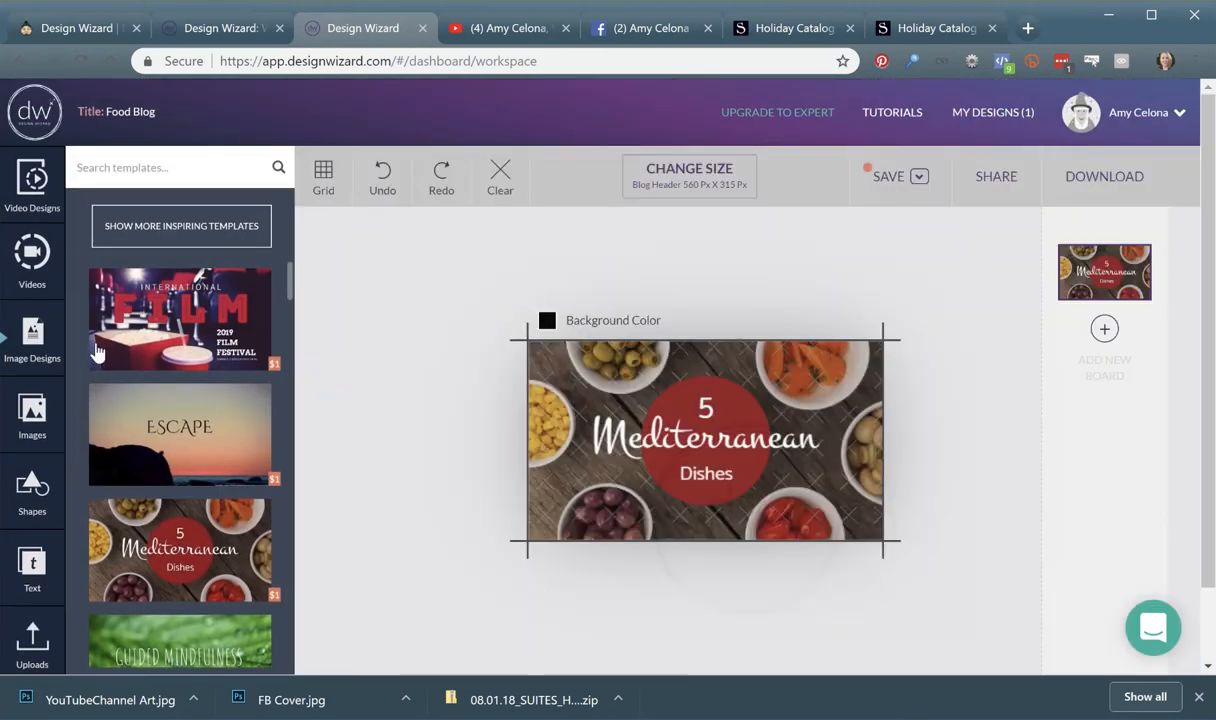
- Browse the suggested blog header templates, open the full Blog header gallery and list its canvas size categories
{"action": "scroll", "coordinate": [97, 352], "scroll_direction": "down", "scroll_amount": 10}
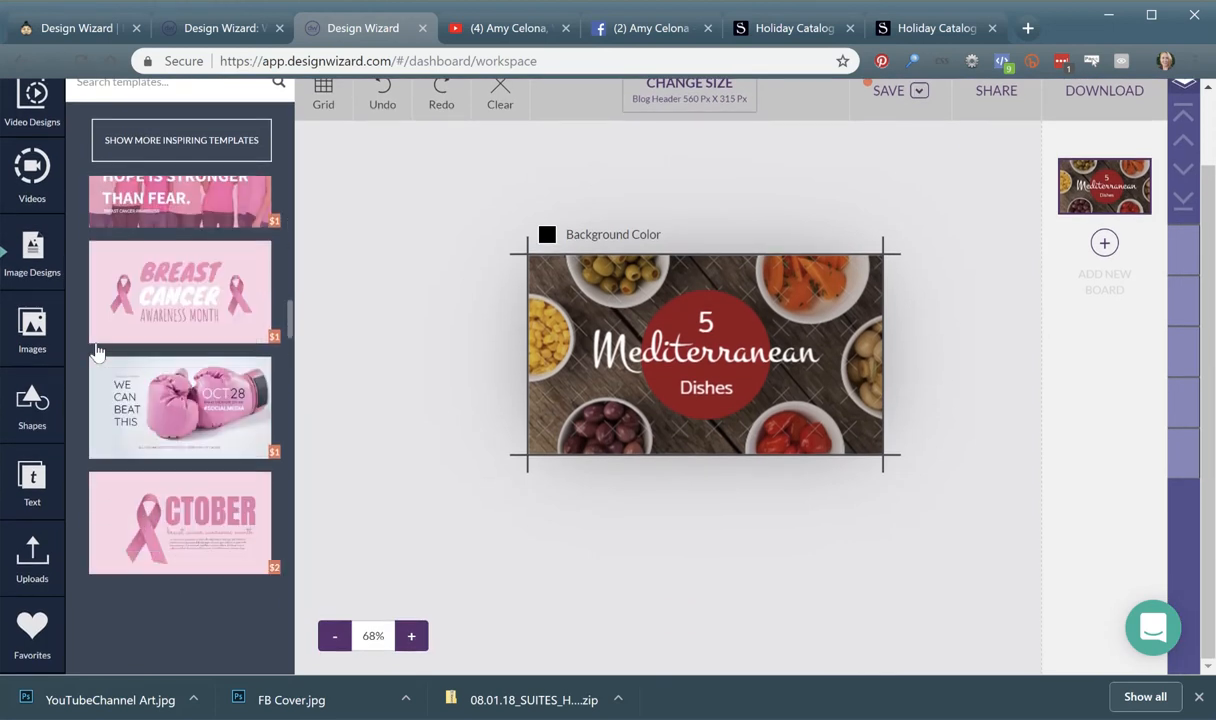
{"action": "scroll", "coordinate": [97, 352], "scroll_direction": "up", "scroll_amount": 10}
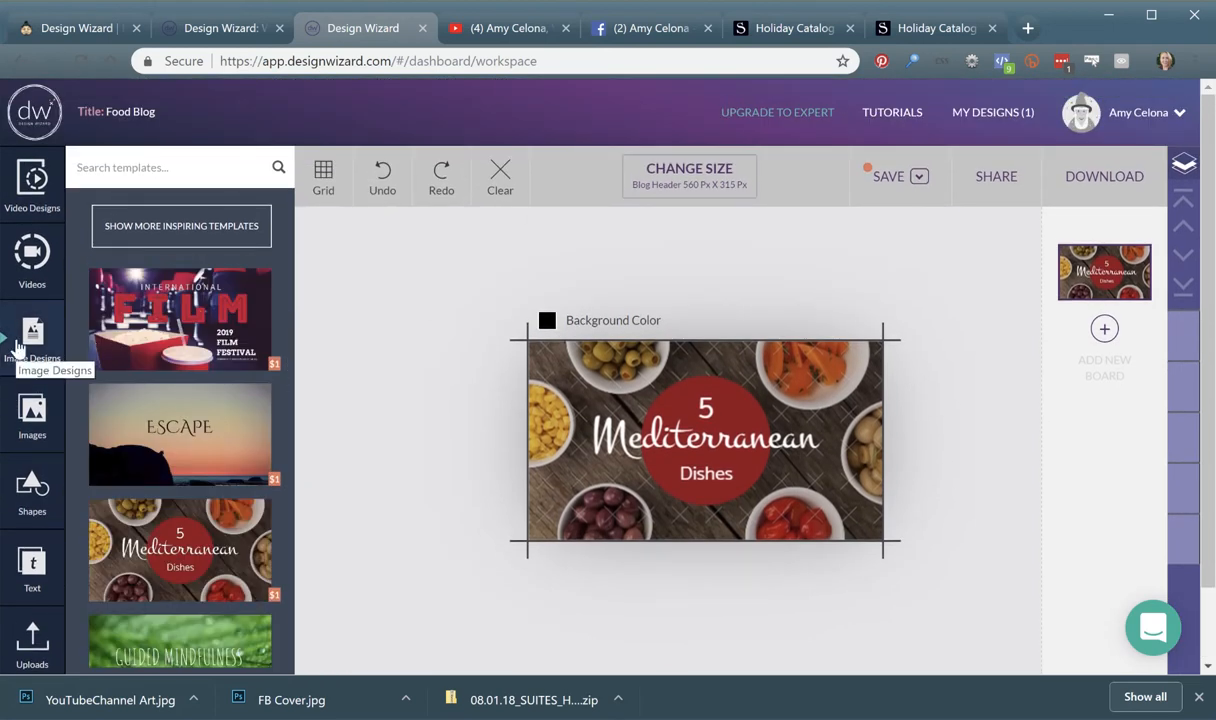
{"action": "left_click", "coordinate": [160, 232]}
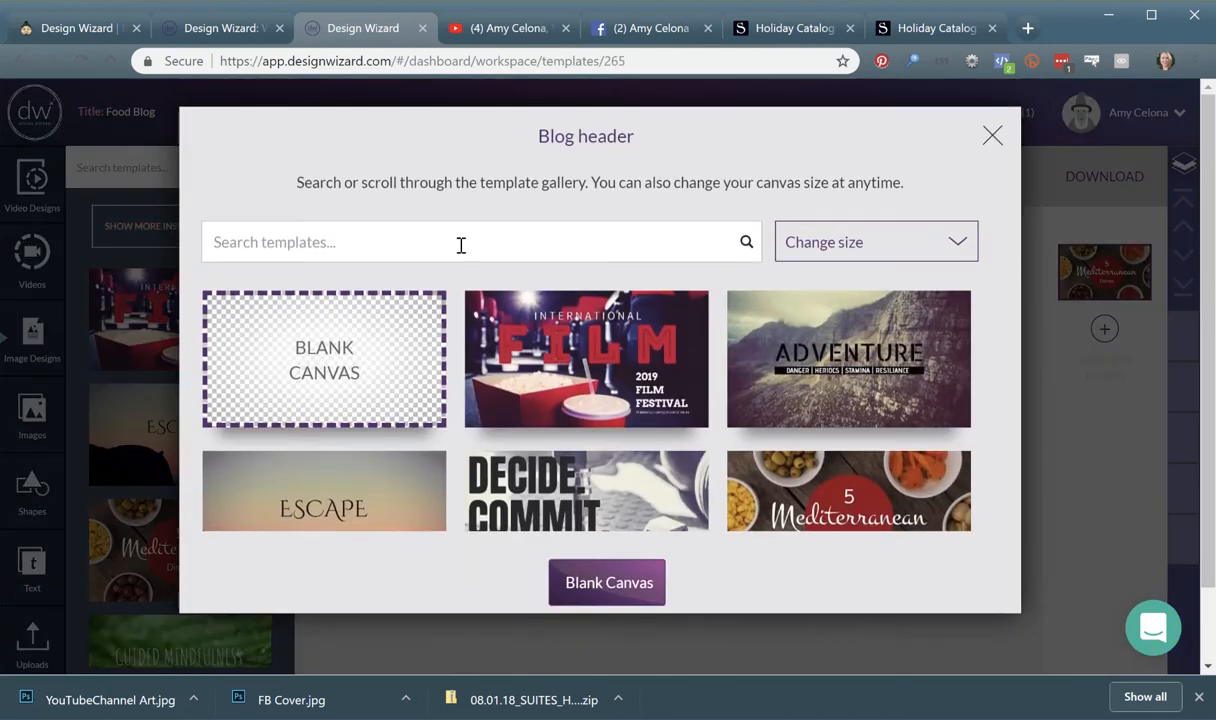
{"action": "mouse_move", "coordinate": [700, 388]}
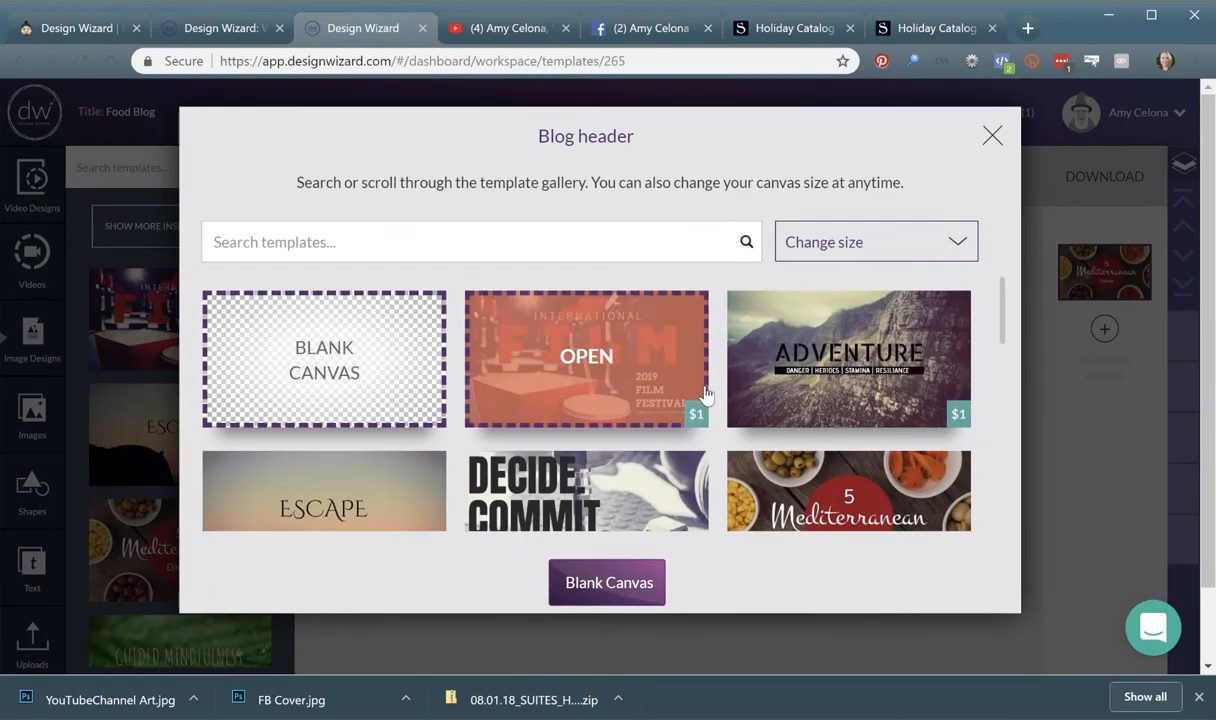
{"action": "left_click", "coordinate": [873, 250]}
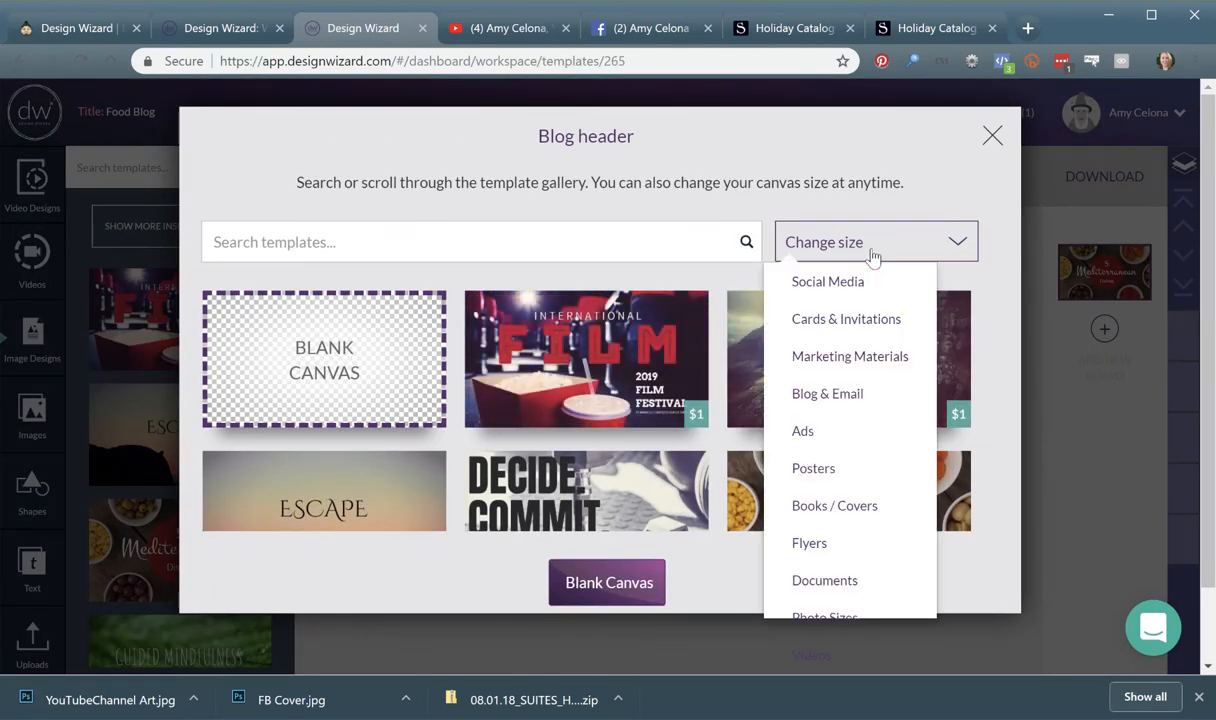
- Look through the Blog header template gallery and close it without choosing a template
{"action": "scroll", "coordinate": [646, 449], "scroll_direction": "down", "scroll_amount": 10}
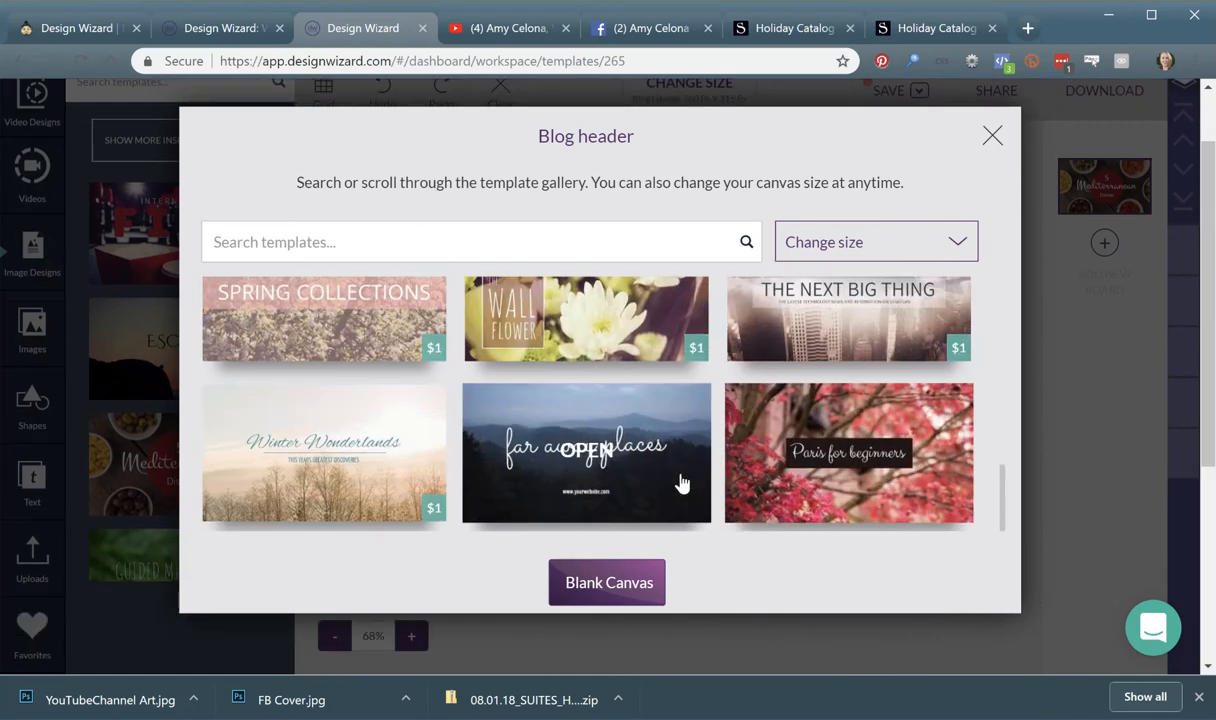
{"action": "scroll", "coordinate": [680, 480], "scroll_direction": "up", "scroll_amount": 10}
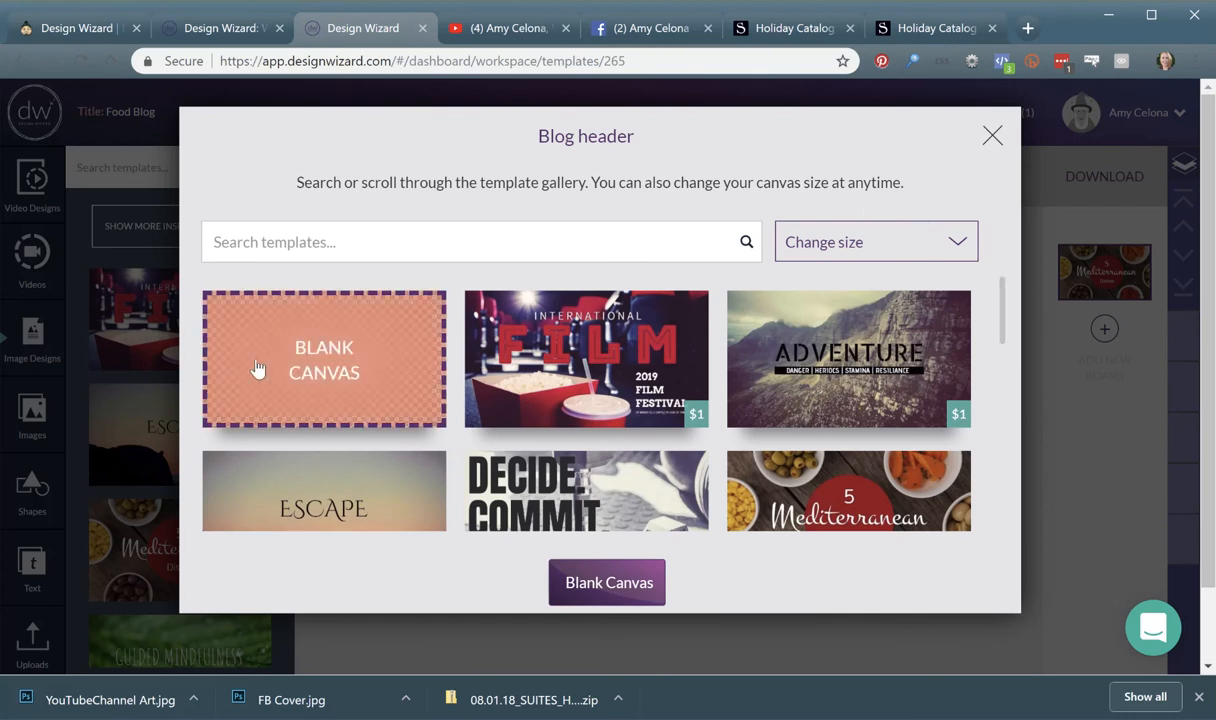
{"action": "left_click", "coordinate": [991, 136]}
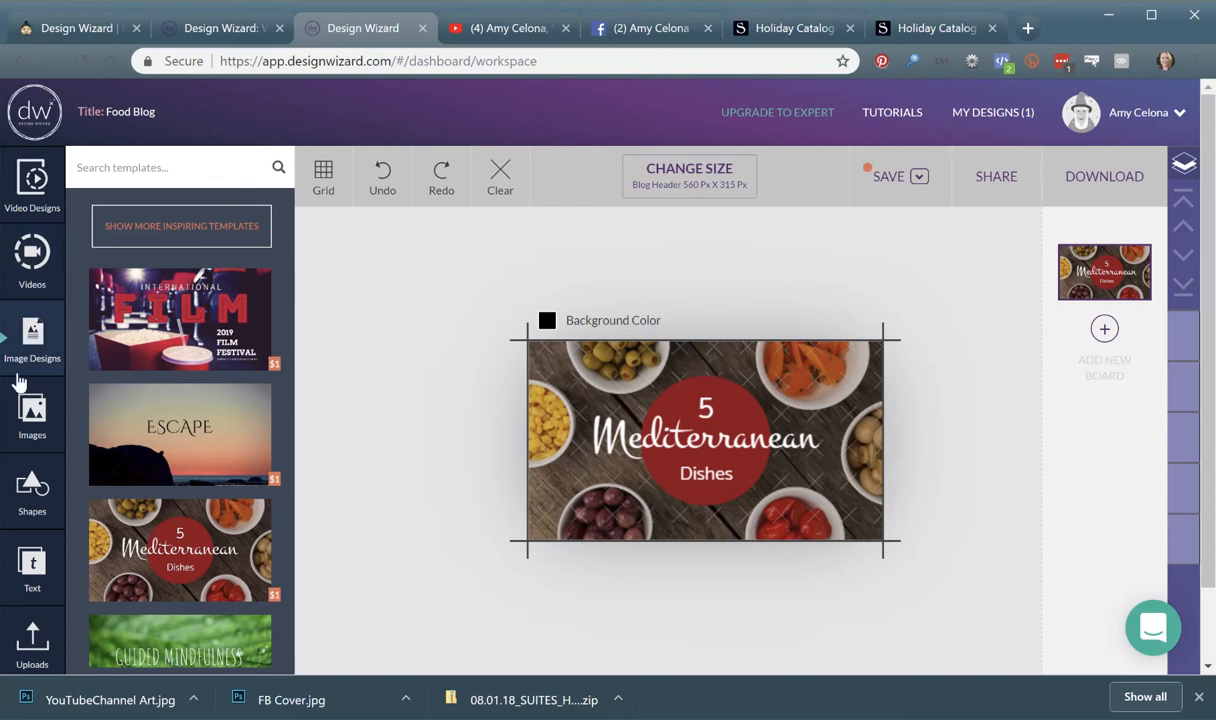
- Resize the 5 Mediterranean Dishes design to the Card portrait (US) format
{"action": "left_click", "coordinate": [699, 190]}
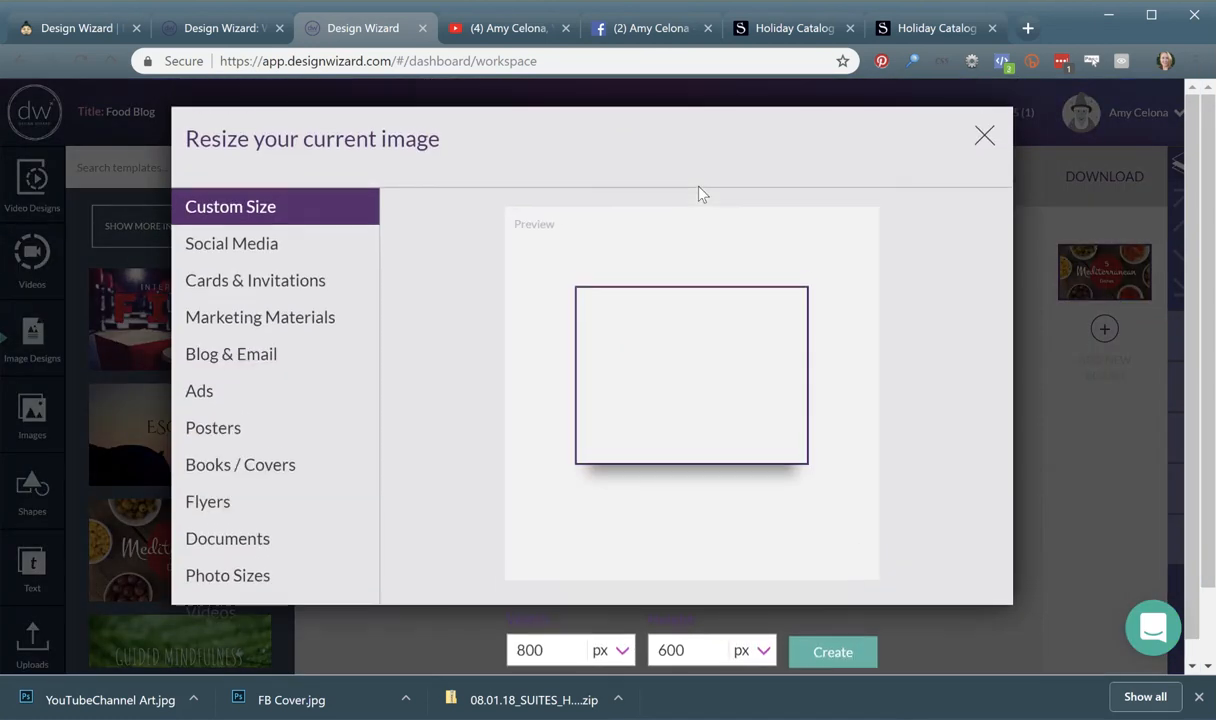
{"action": "left_click", "coordinate": [332, 288]}
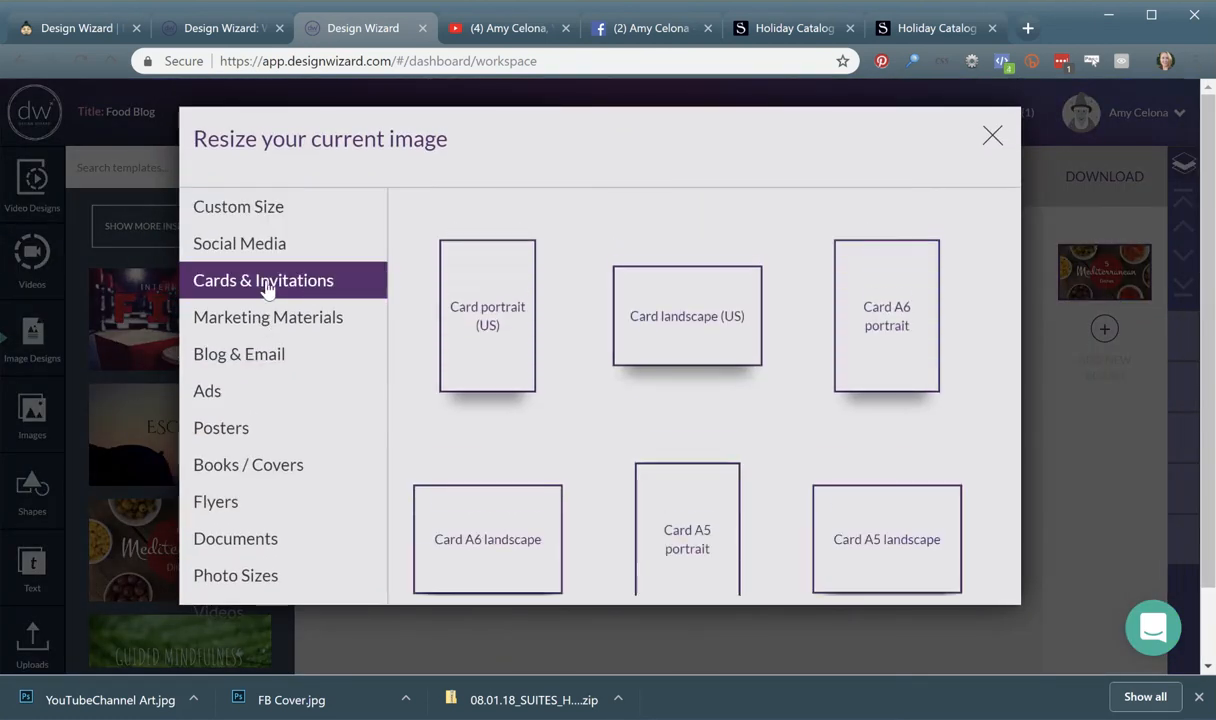
{"action": "left_click", "coordinate": [496, 338]}
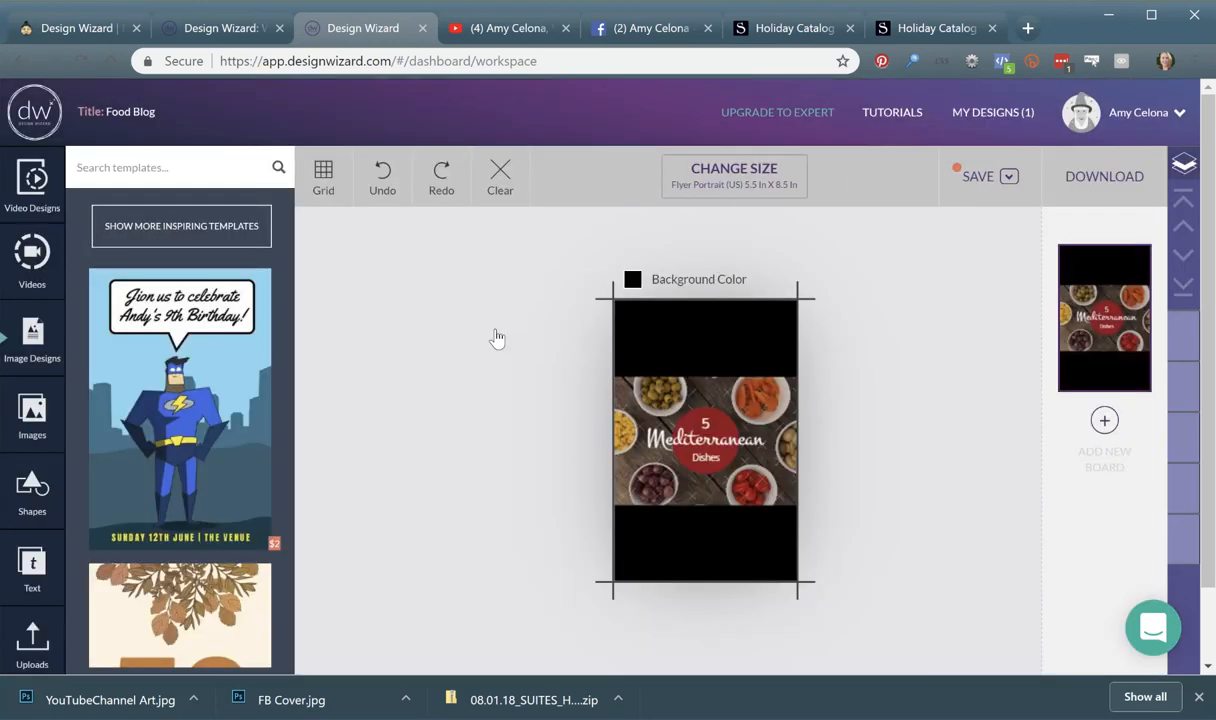
- Open the full template gallery, switch it to Card landscape (US) and load the Merry Christmas card with Santa sitting on red gifts
{"action": "left_click", "coordinate": [168, 225]}
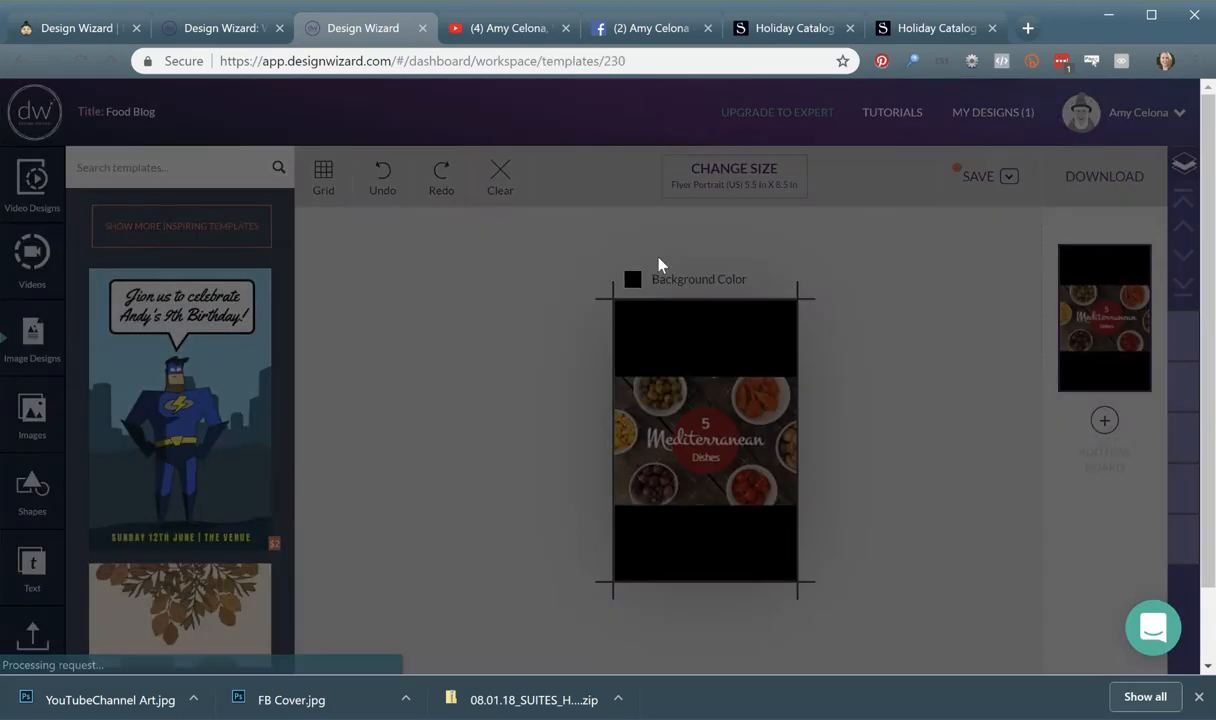
{"action": "left_click", "coordinate": [659, 258]}
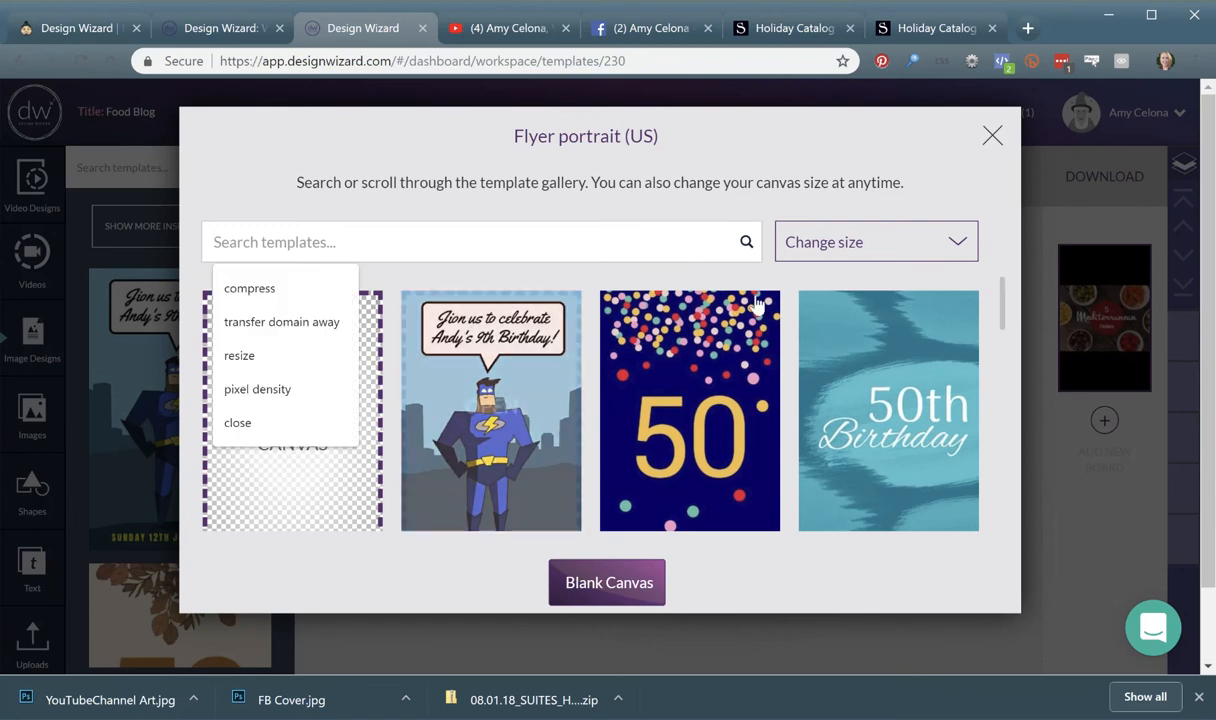
{"action": "left_click", "coordinate": [885, 247]}
{"action": "mouse_move", "coordinate": [866, 324]}
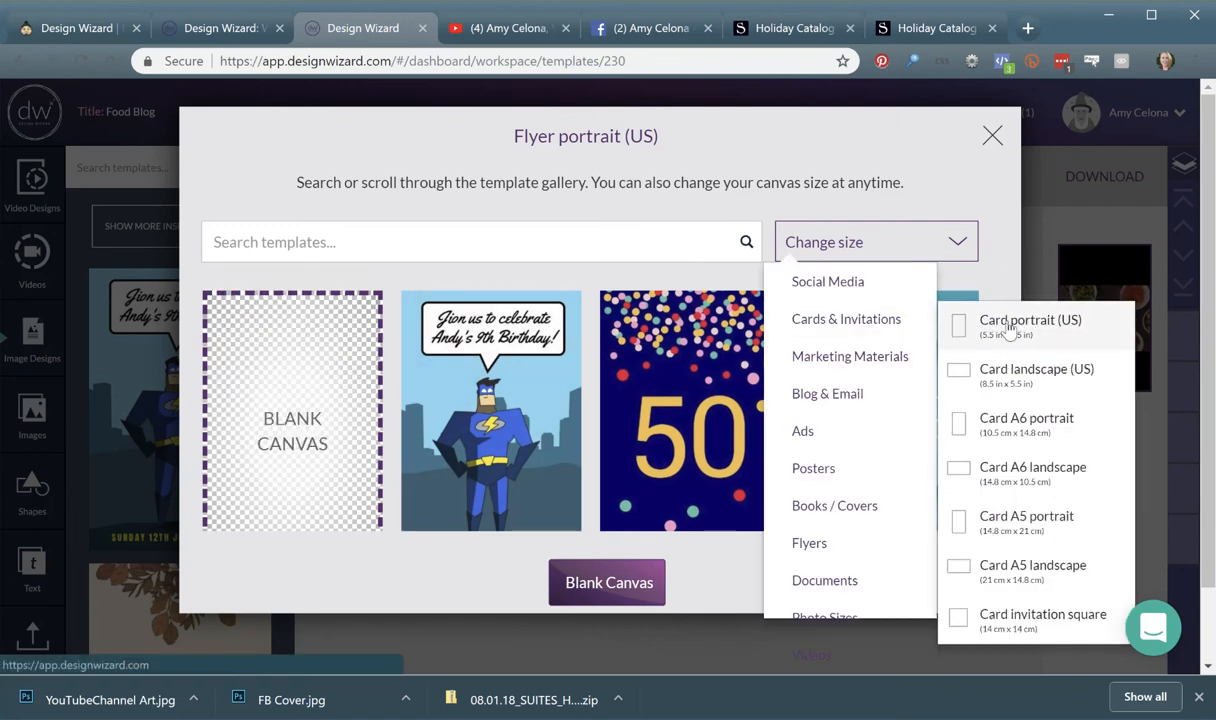
{"action": "left_click", "coordinate": [1012, 391]}
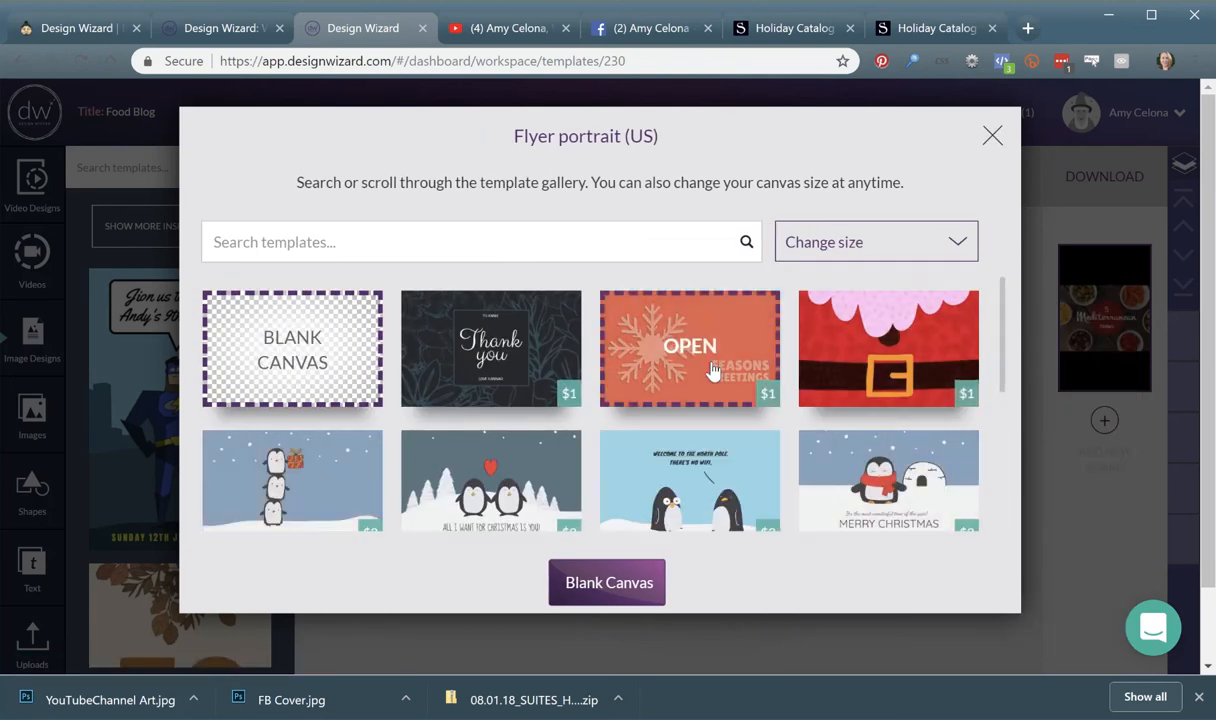
{"action": "scroll", "coordinate": [712, 370], "scroll_direction": "down", "scroll_amount": 2}
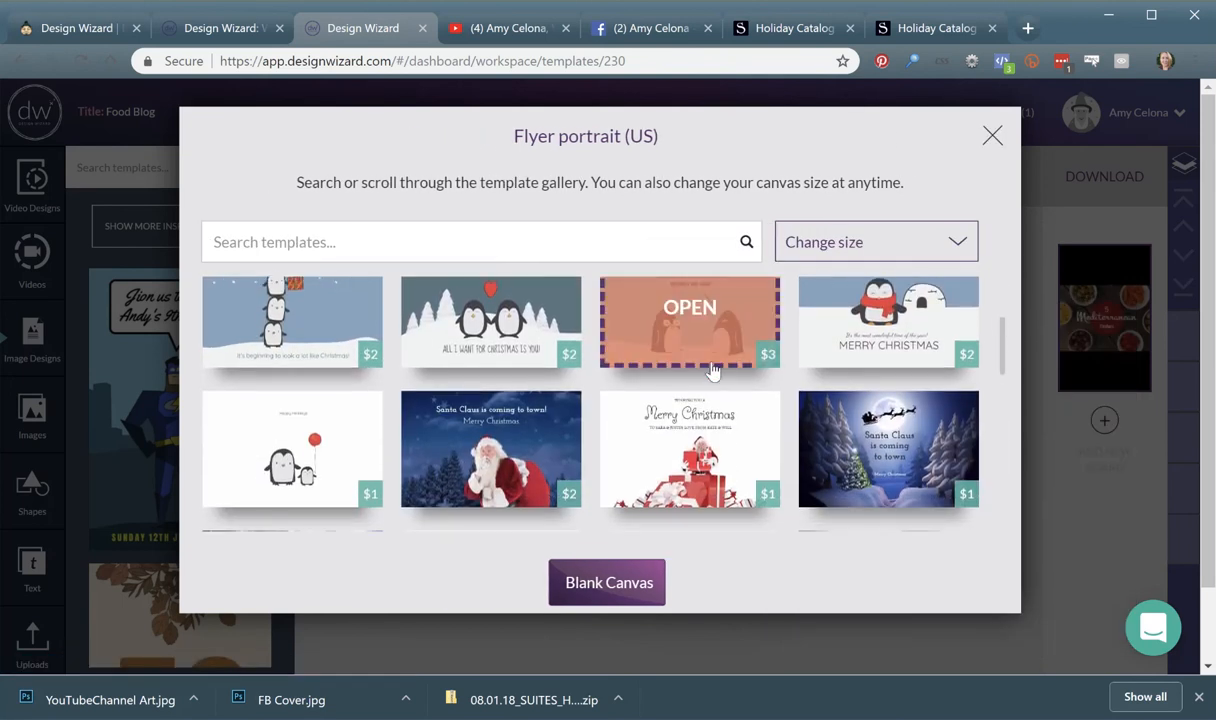
{"action": "left_click", "coordinate": [708, 451]}
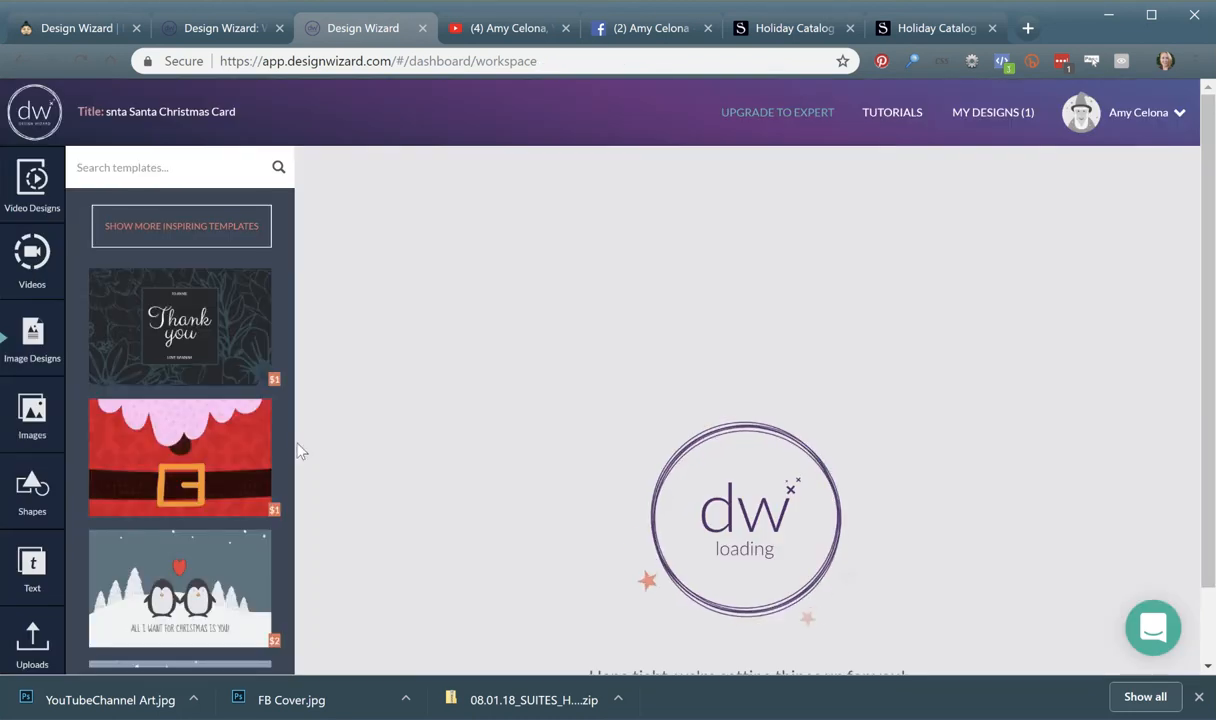
{"action": "left_click_drag", "start_coordinate": [285, 285], "coordinate": [288, 251]}
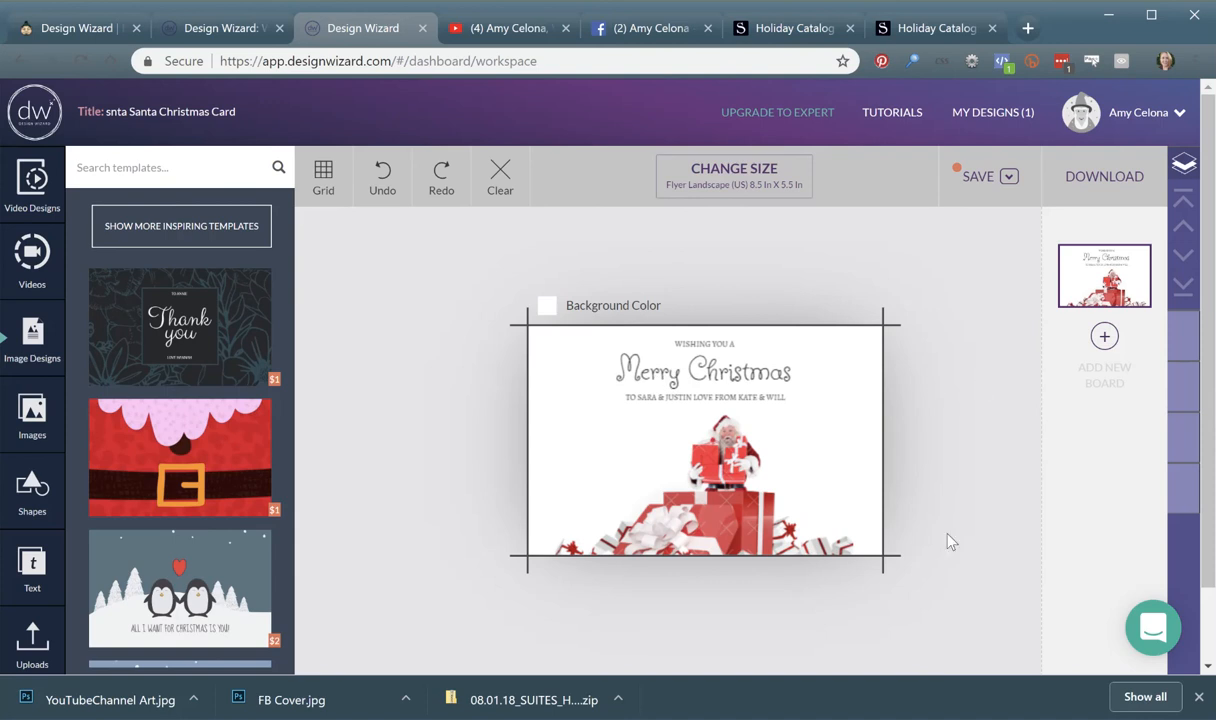
- Check that the "Merry Christmas" text is selectable, and resize the Santa card to the Blog header format
{"action": "left_click", "coordinate": [700, 372]}
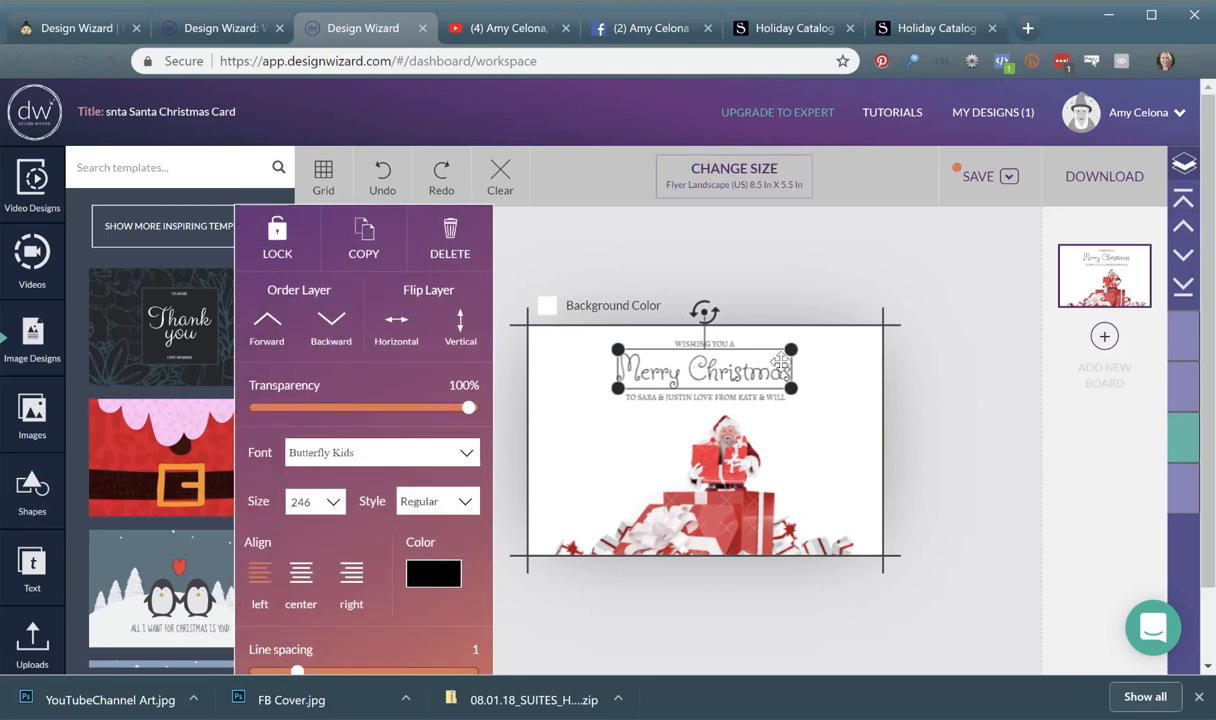
{"action": "left_click", "coordinate": [712, 391]}
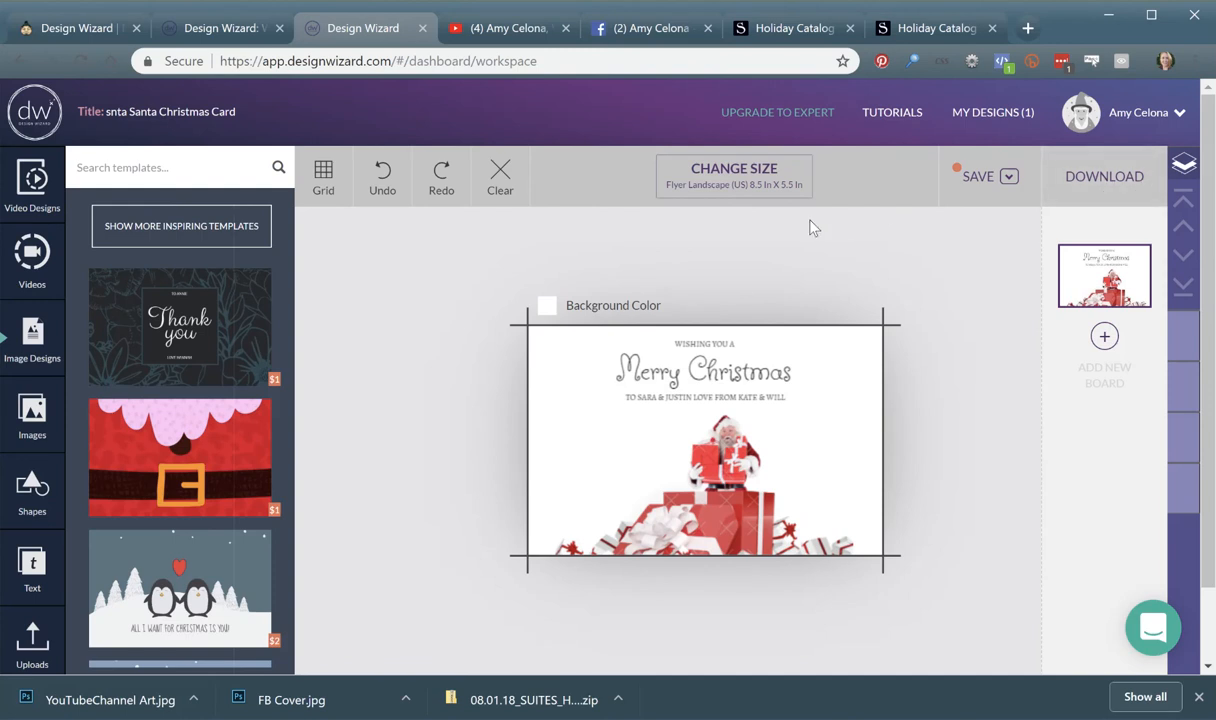
{"action": "left_click", "coordinate": [765, 180]}
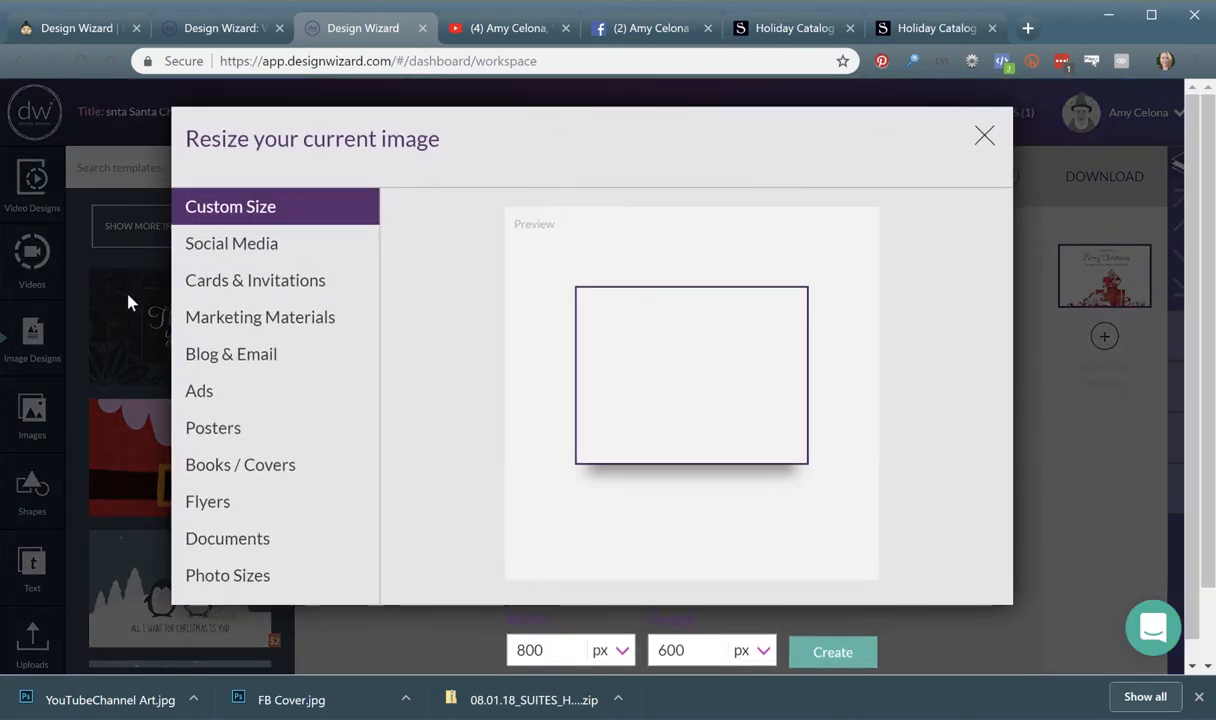
{"action": "left_click", "coordinate": [236, 352]}
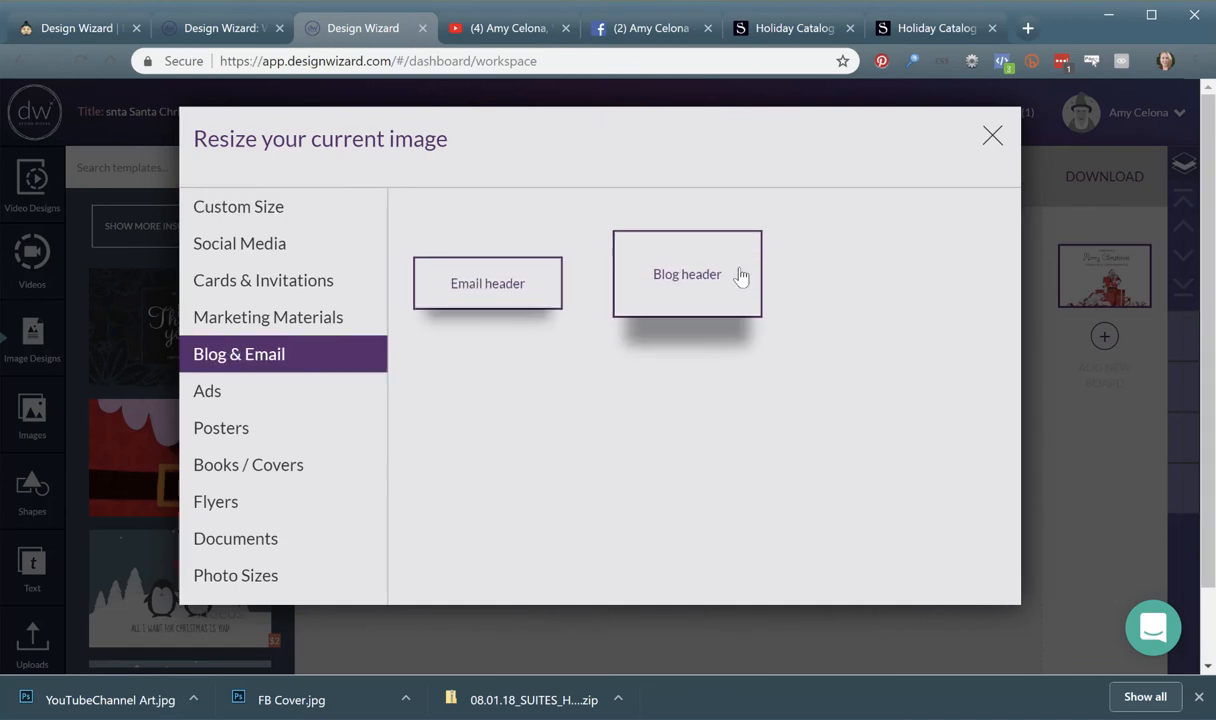
{"action": "left_click", "coordinate": [738, 271]}
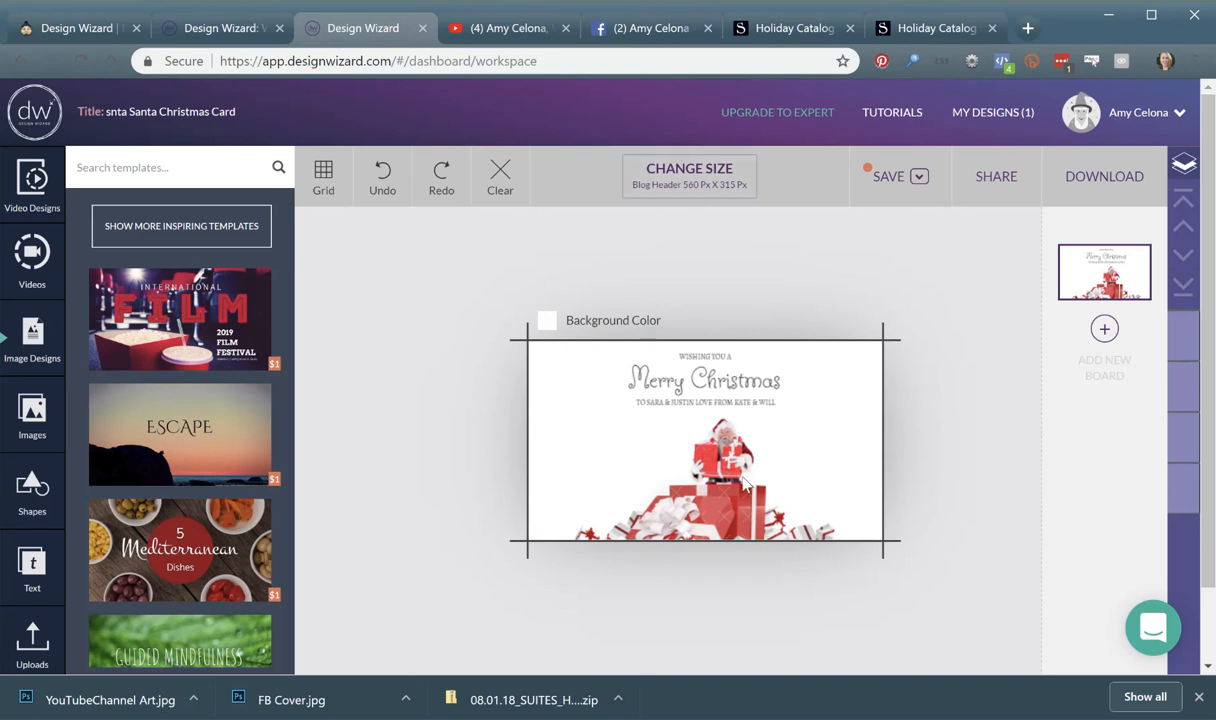
- Move the Santa picture toward the header's right edge and the "Merry Christmas" text toward its left edge
{"action": "left_click", "coordinate": [688, 402]}
{"action": "left_click_drag", "start_coordinate": [688, 402], "coordinate": [805, 371]}
{"action": "left_click_drag", "start_coordinate": [680, 375], "coordinate": [571, 398]}
{"action": "left_click_drag", "start_coordinate": [699, 378], "coordinate": [679, 398]}
{"action": "left_click", "coordinate": [651, 402]}
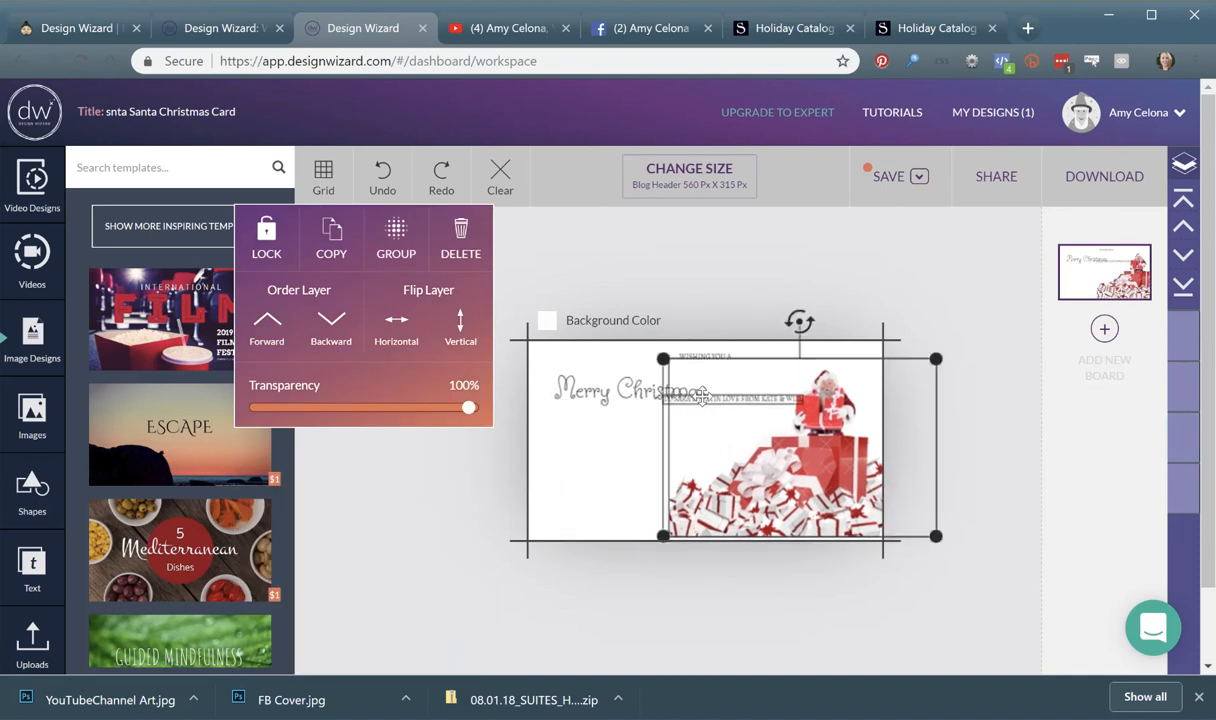
- Align the dedication line below and "Wishing you a" above "Merry Christmas", and shift the Santa picture slightly left and down
{"action": "left_click", "coordinate": [590, 405]}
{"action": "left_click", "coordinate": [718, 400]}
{"action": "left_click_drag", "start_coordinate": [718, 400], "coordinate": [622, 413]}
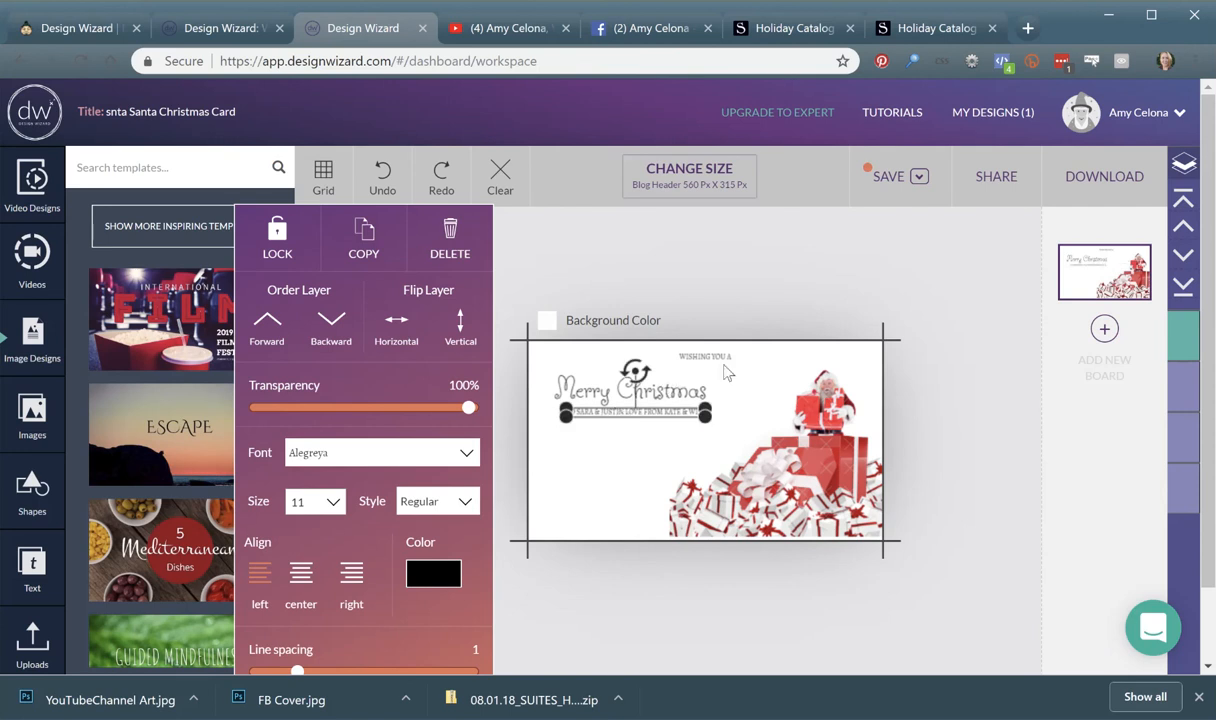
{"action": "left_click_drag", "start_coordinate": [699, 357], "coordinate": [620, 371]}
{"action": "left_click_drag", "start_coordinate": [740, 440], "coordinate": [718, 468]}
{"action": "left_click", "coordinate": [716, 286]}
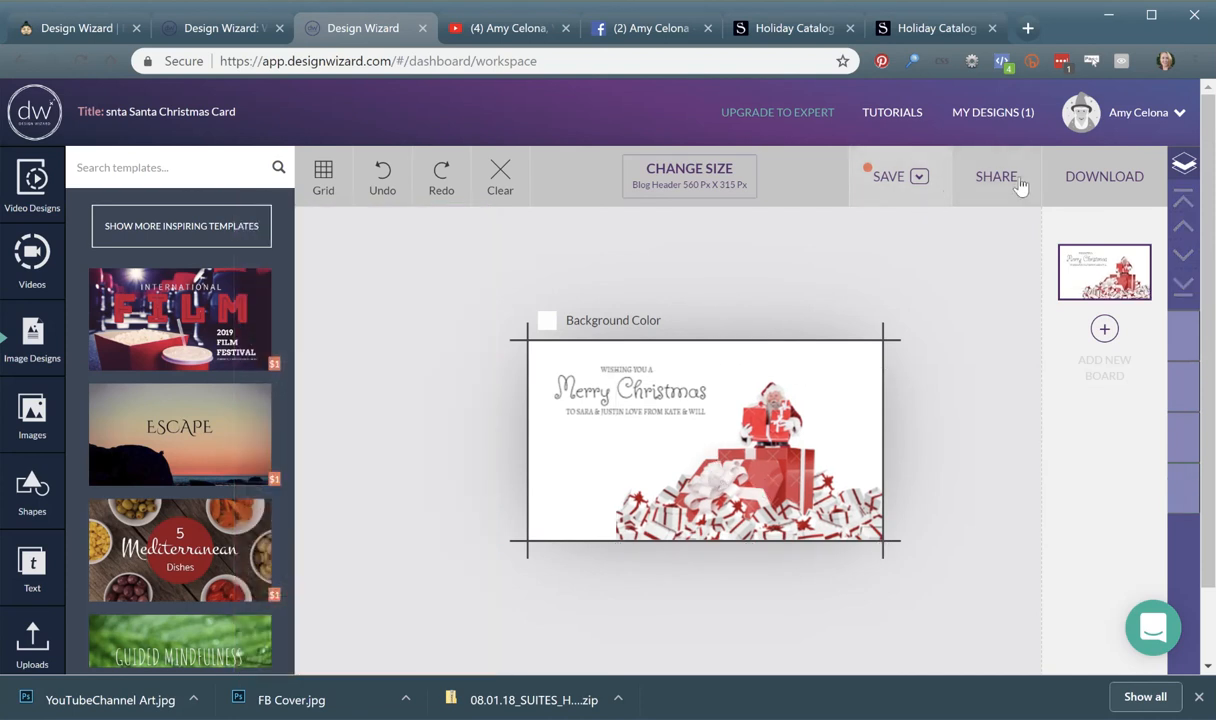
- Download the blog header as a JPG with watermarks removed for 1 credit, saving snta Santa Christmas Card.jpg to the Desktop
{"action": "left_click", "coordinate": [1110, 176]}
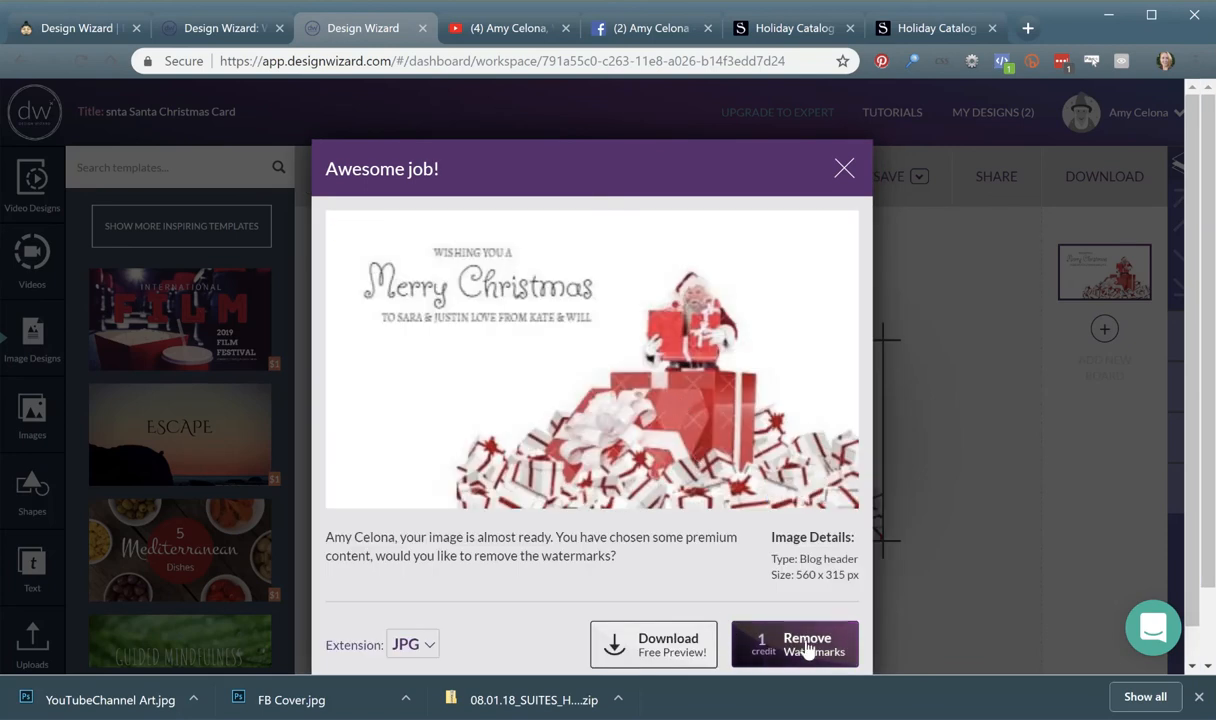
{"action": "scroll", "coordinate": [808, 648], "scroll_direction": "down", "scroll_amount": 1}
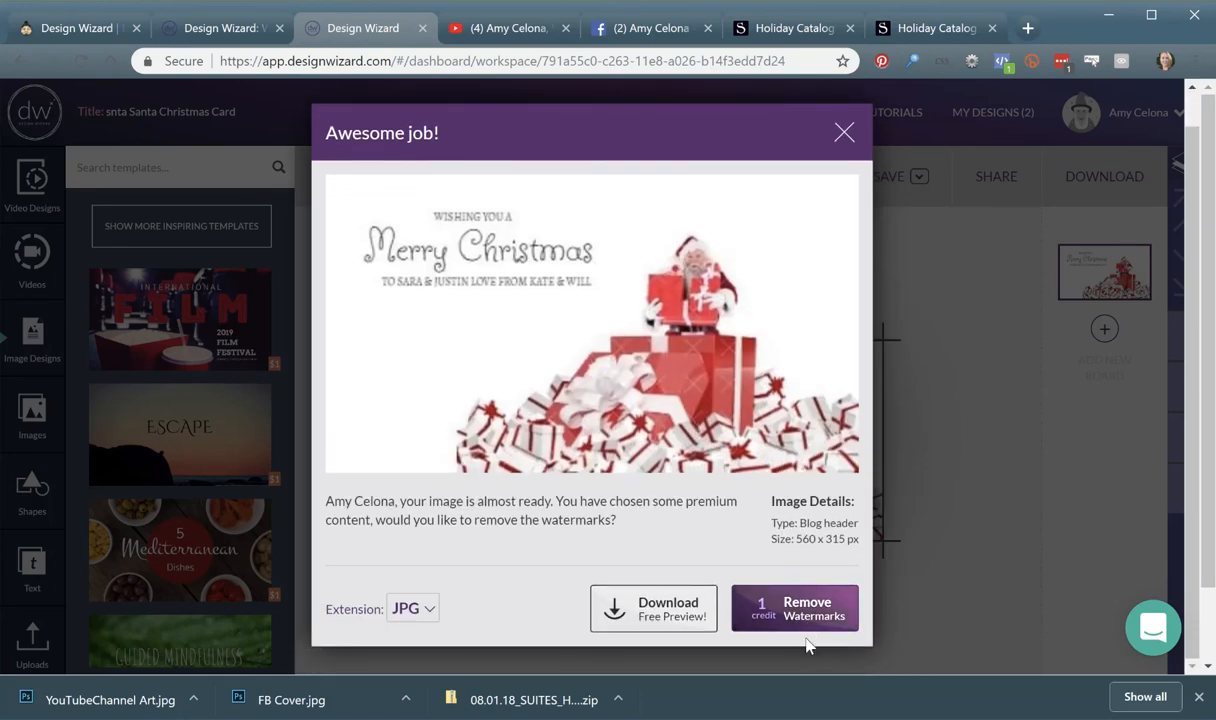
{"action": "left_click", "coordinate": [809, 620]}
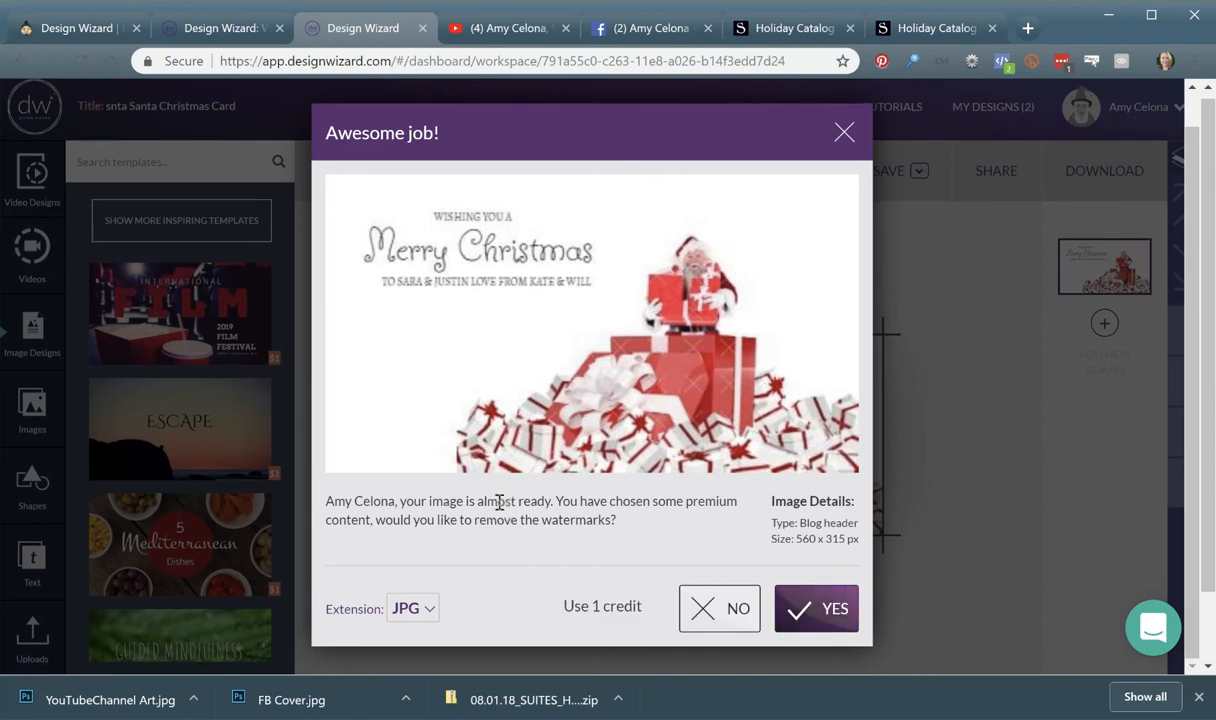
{"action": "left_click", "coordinate": [803, 612]}
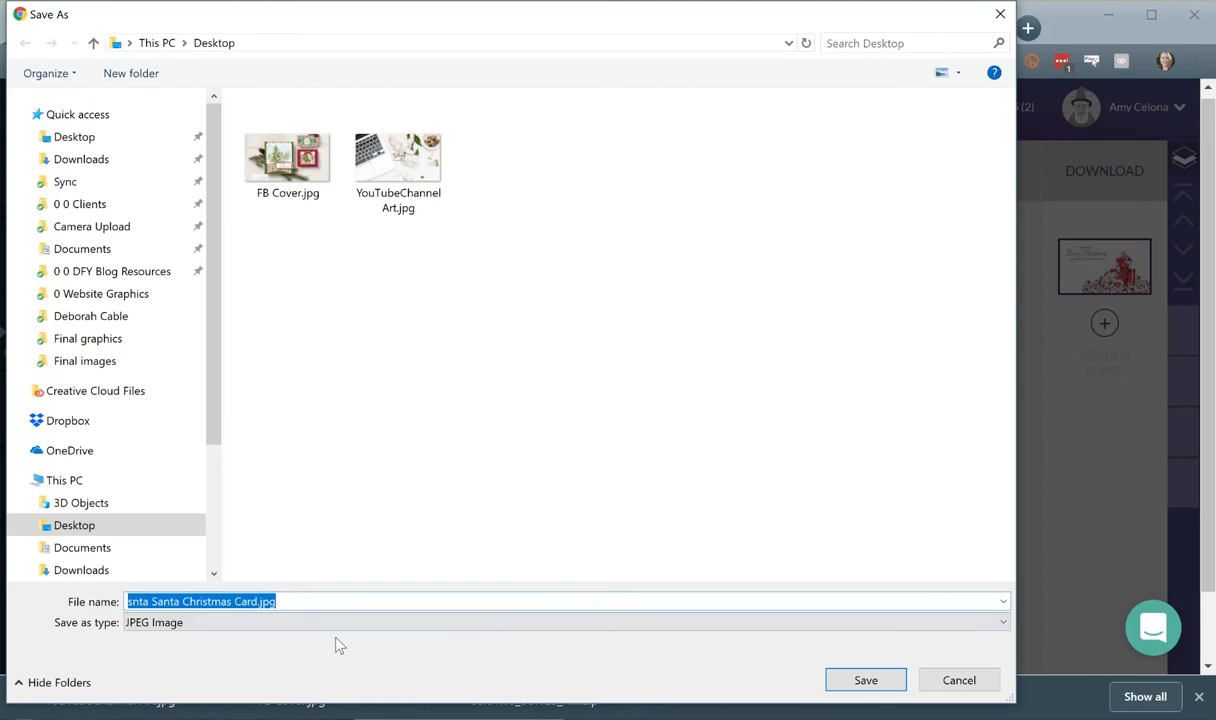
{"action": "left_click", "coordinate": [870, 680]}
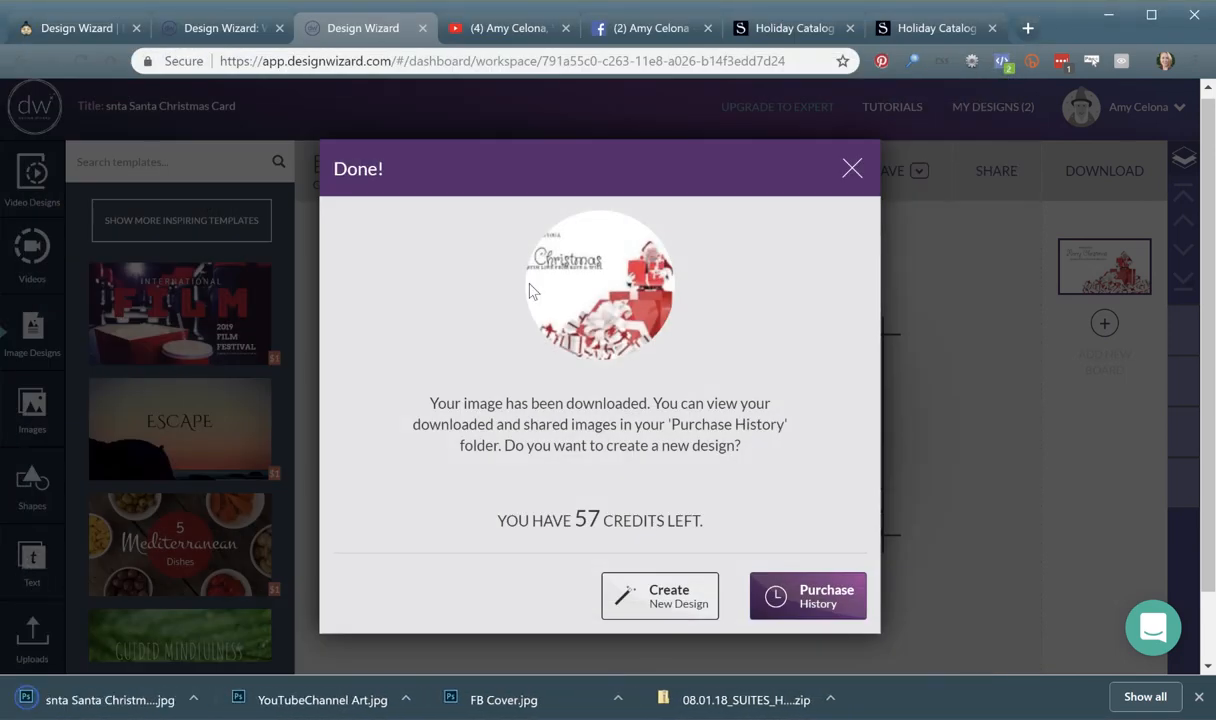
- Open tinypng.com in a new browser tab and upload snta Santa Christmas Card.jpg from the Desktop for compression
{"action": "key", "text": "ctrl+t"}
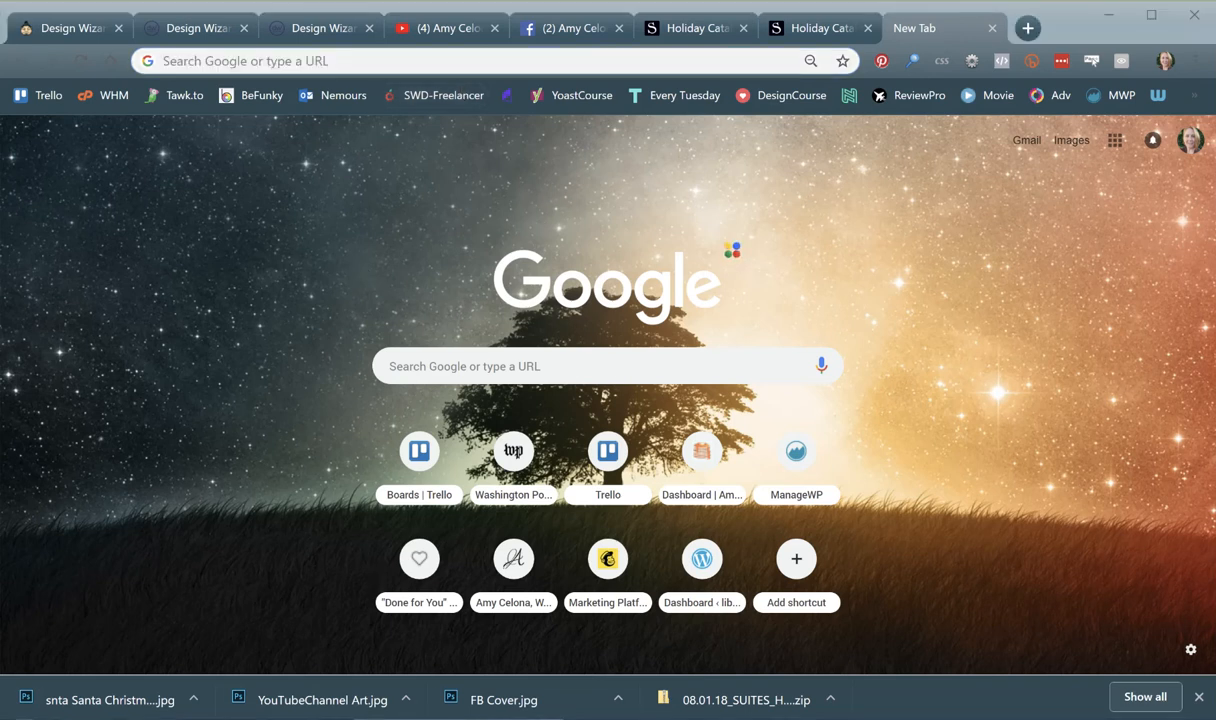
{"action": "left_click", "coordinate": [184, 58]}
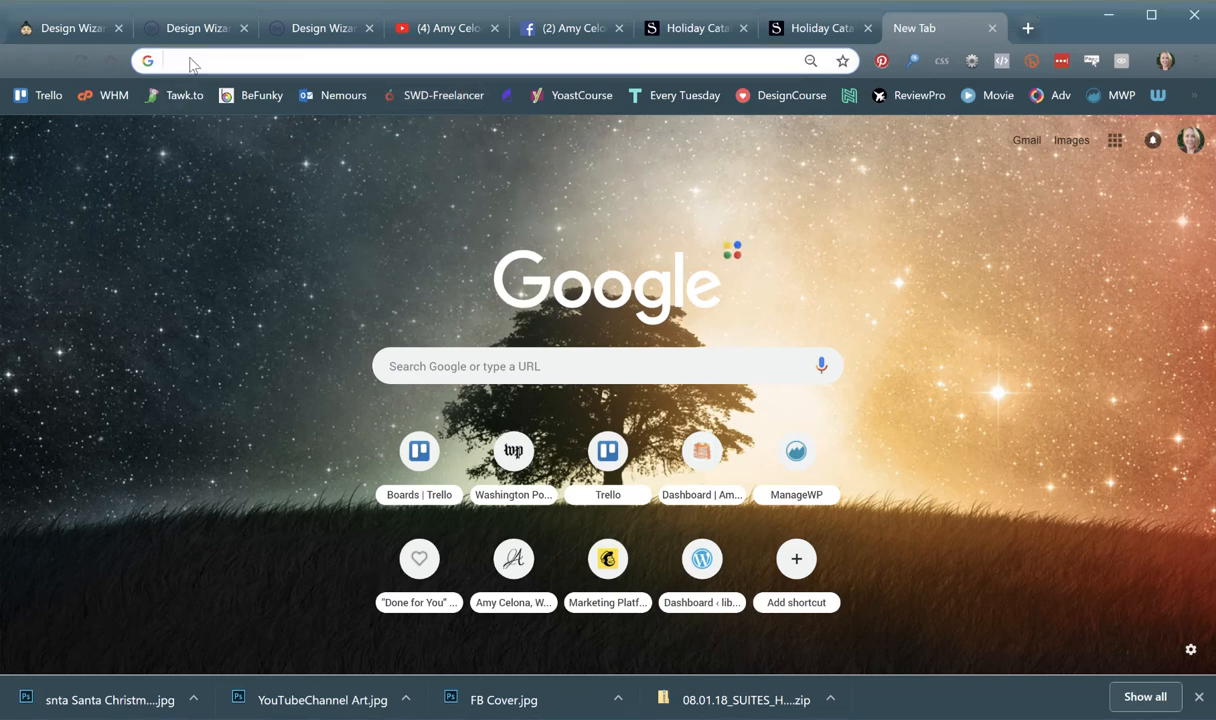
{"action": "type", "text": "tiny"}
{"action": "key", "text": "Return"}
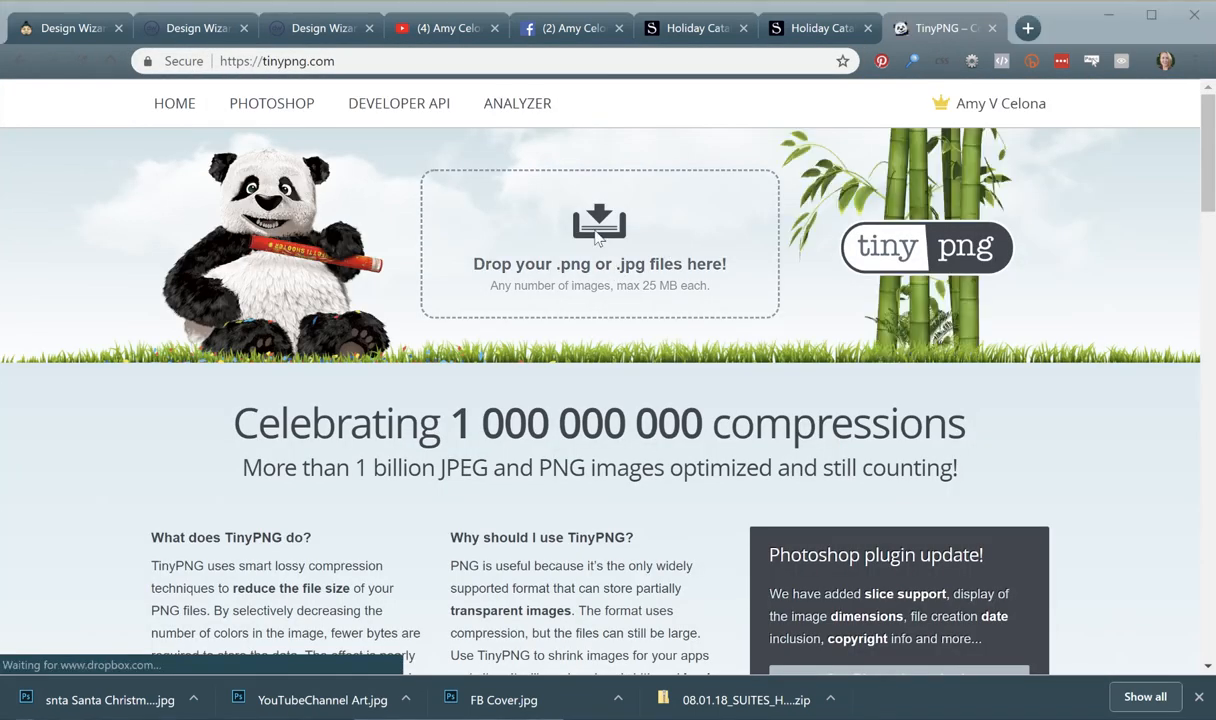
{"action": "left_click", "coordinate": [565, 222]}
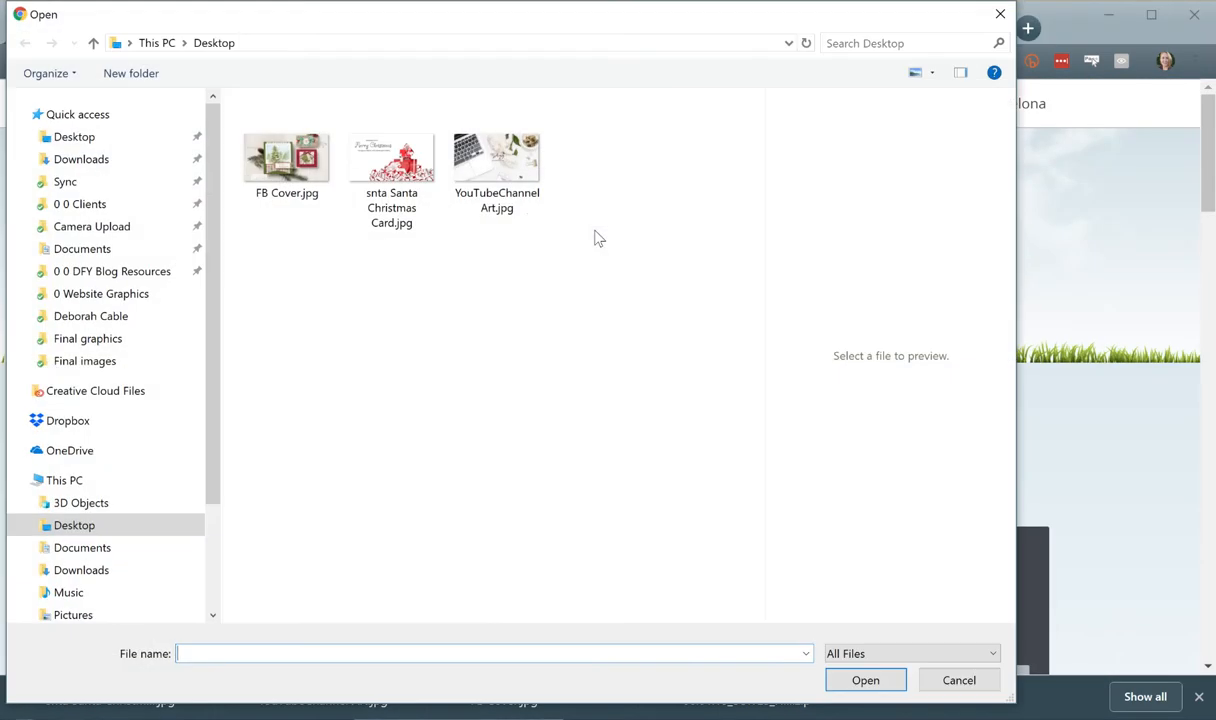
{"action": "left_click", "coordinate": [382, 190]}
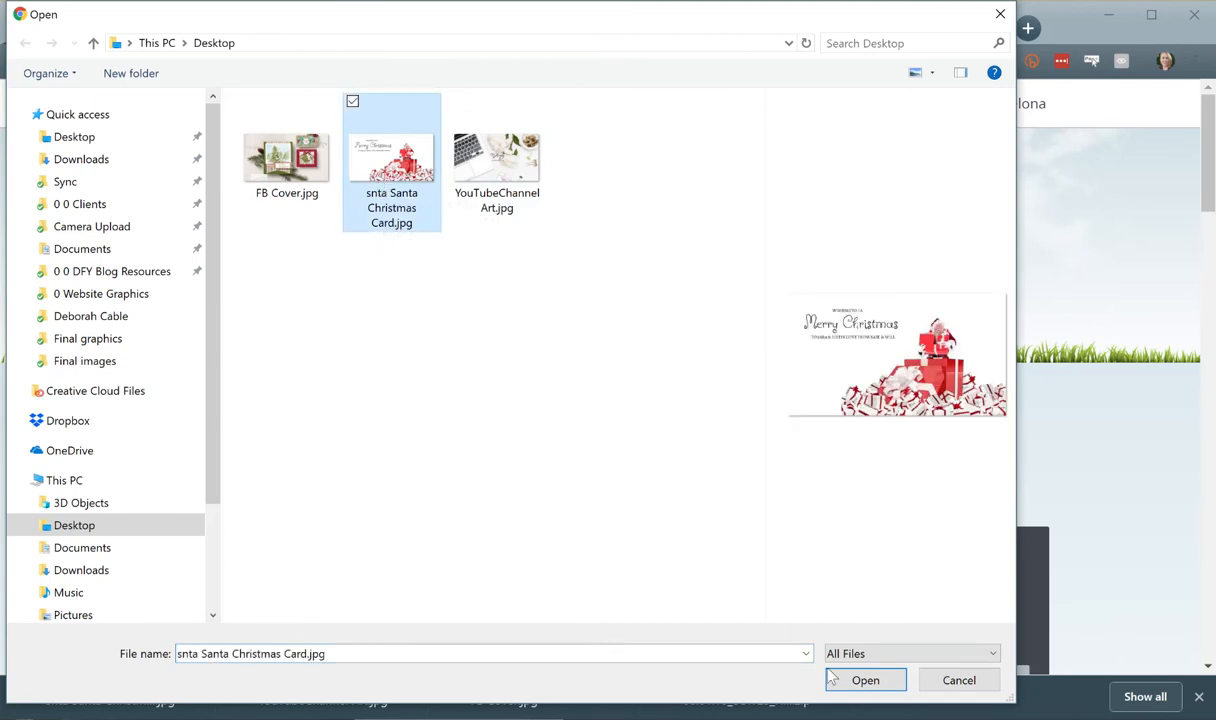
{"action": "left_click", "coordinate": [864, 680]}
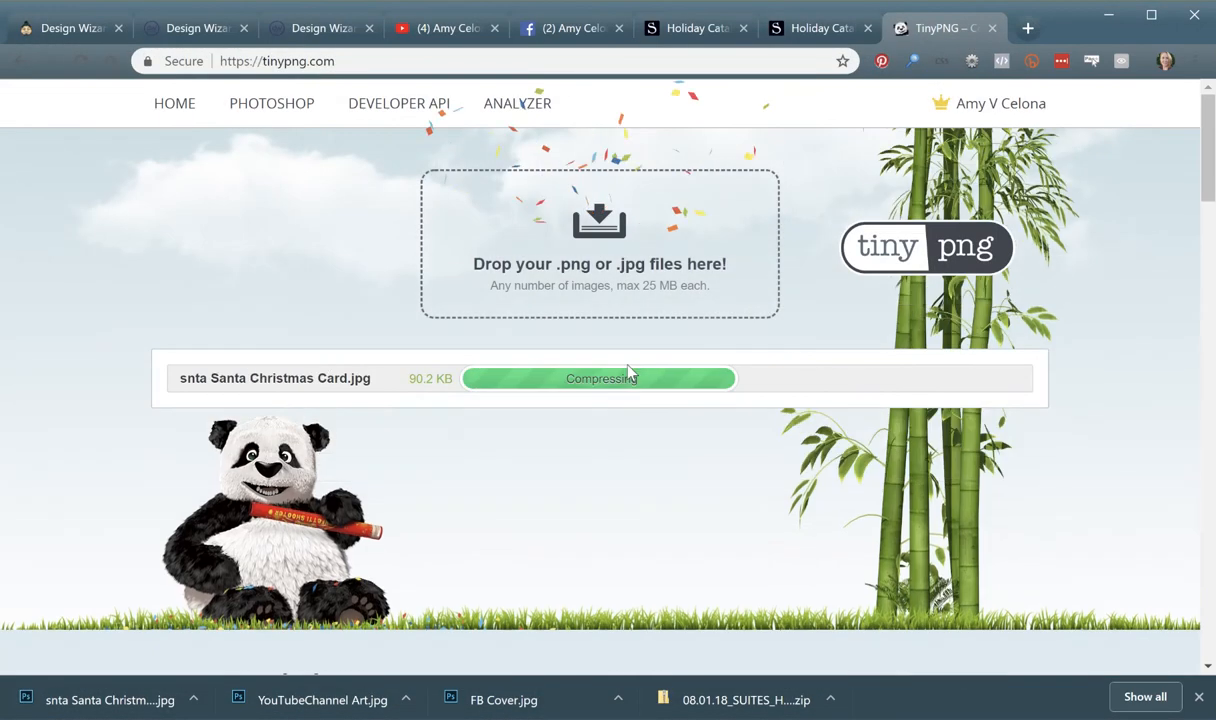
- Compare the image's original and compressed sizes, and save the compressed file to the Desktop as snta Santa Christmas Card (opt).jpg
{"action": "left_click_drag", "start_coordinate": [409, 380], "coordinate": [446, 375]}
{"action": "left_click", "coordinate": [411, 382]}
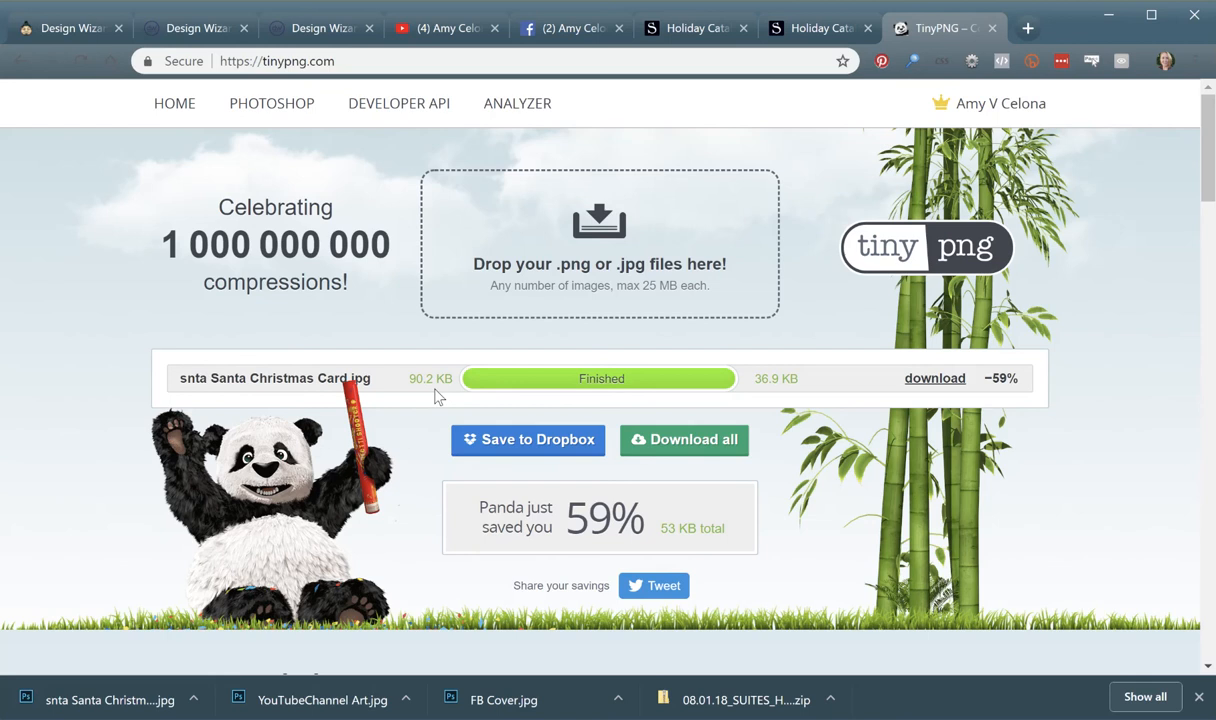
{"action": "mouse_move", "coordinate": [752, 384]}
{"action": "left_mouse_down"}
{"action": "mouse_move", "coordinate": [799, 384]}
{"action": "mouse_move", "coordinate": [773, 384]}
{"action": "left_mouse_up"}
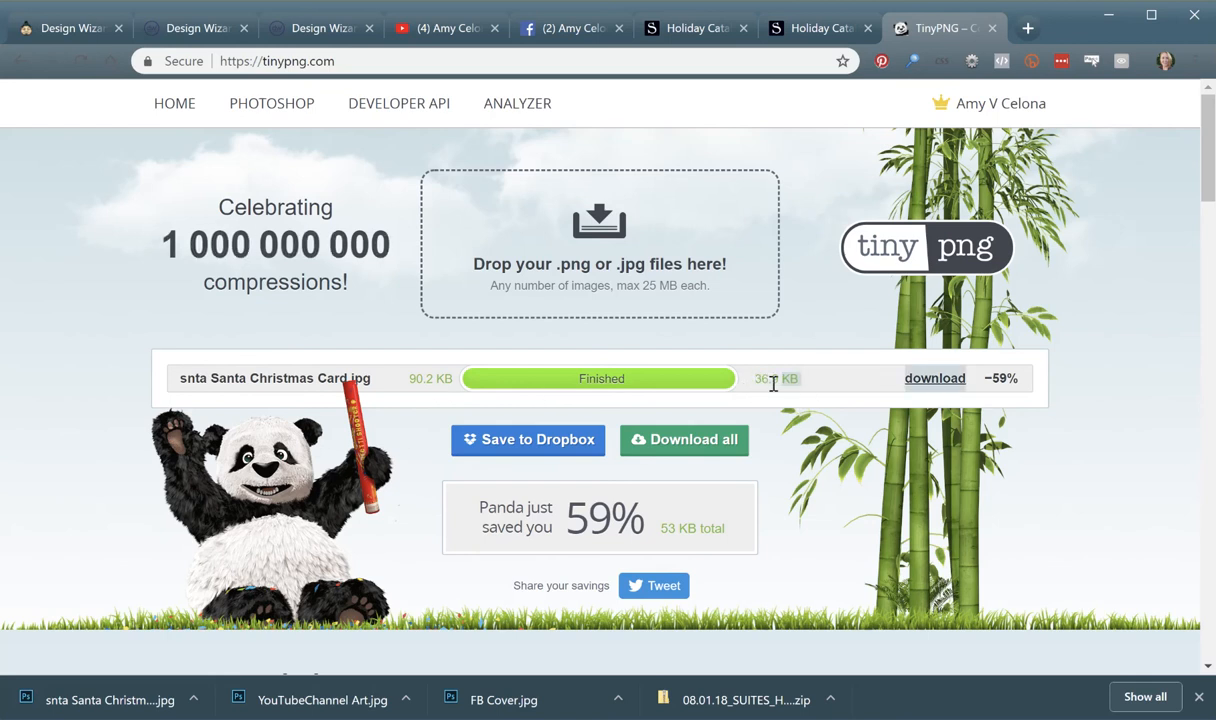
{"action": "left_click", "coordinate": [932, 394]}
{"action": "left_click", "coordinate": [930, 384]}
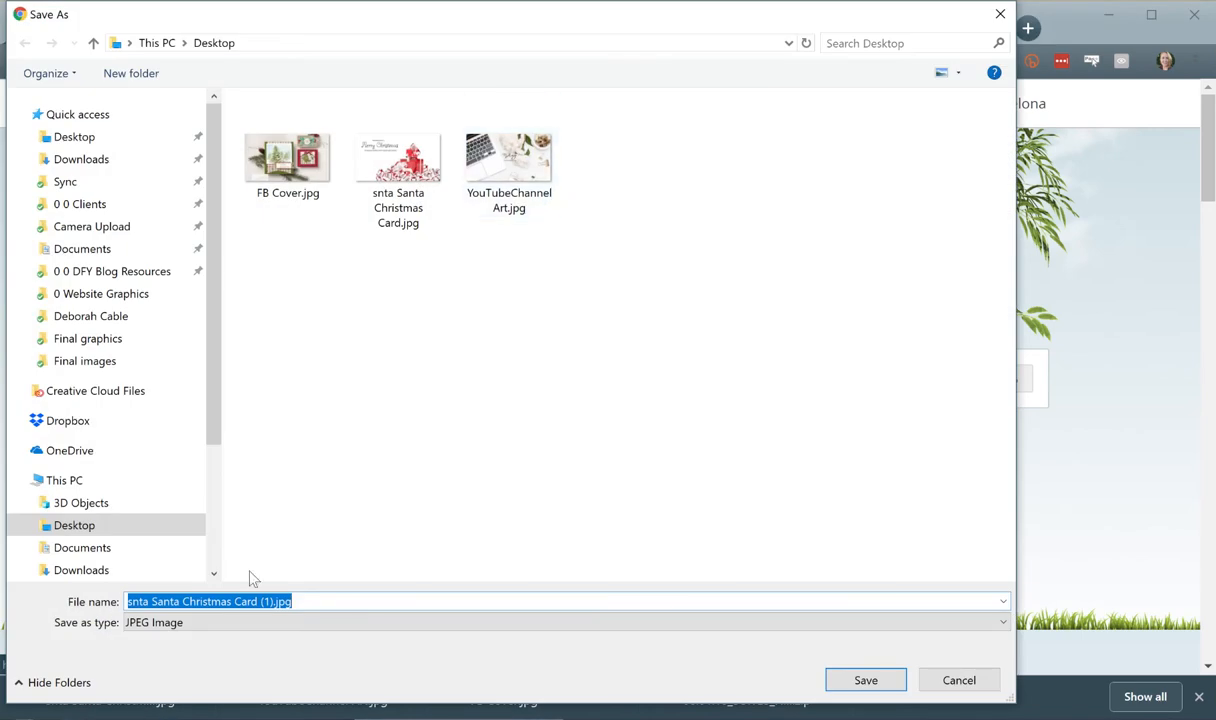
{"action": "left_click", "coordinate": [262, 600]}
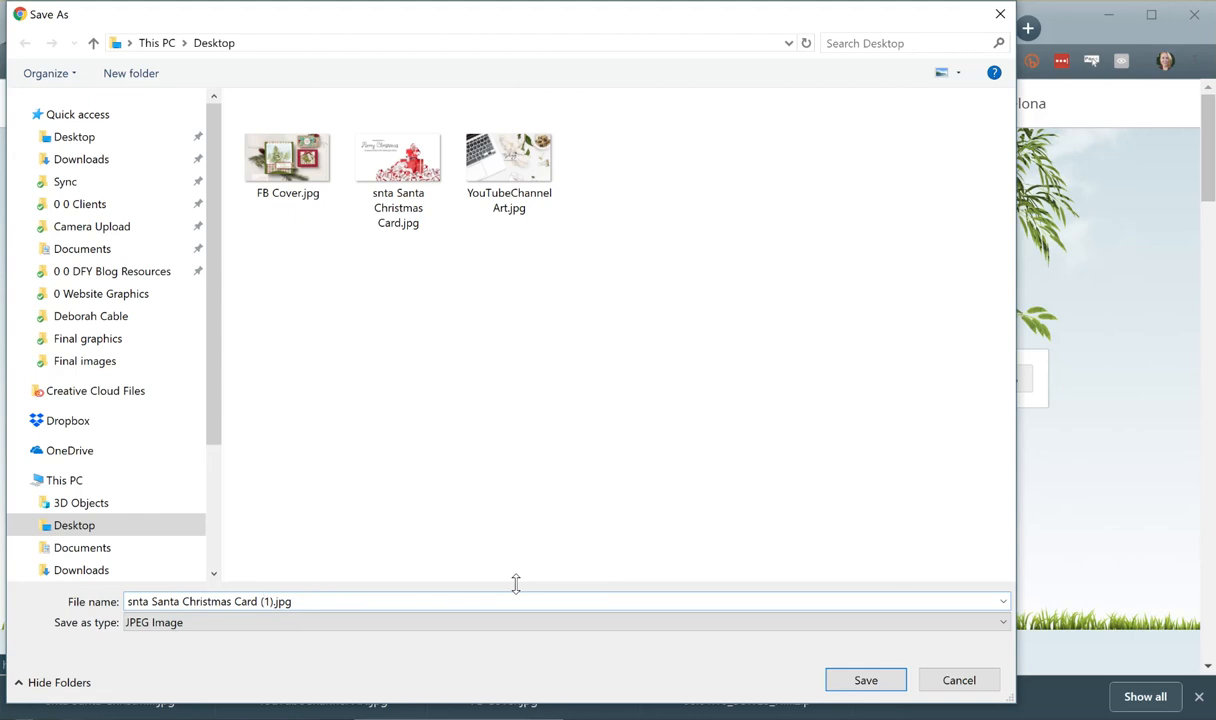
{"action": "type", "text": "opt"}
{"action": "left_click", "coordinate": [864, 680]}
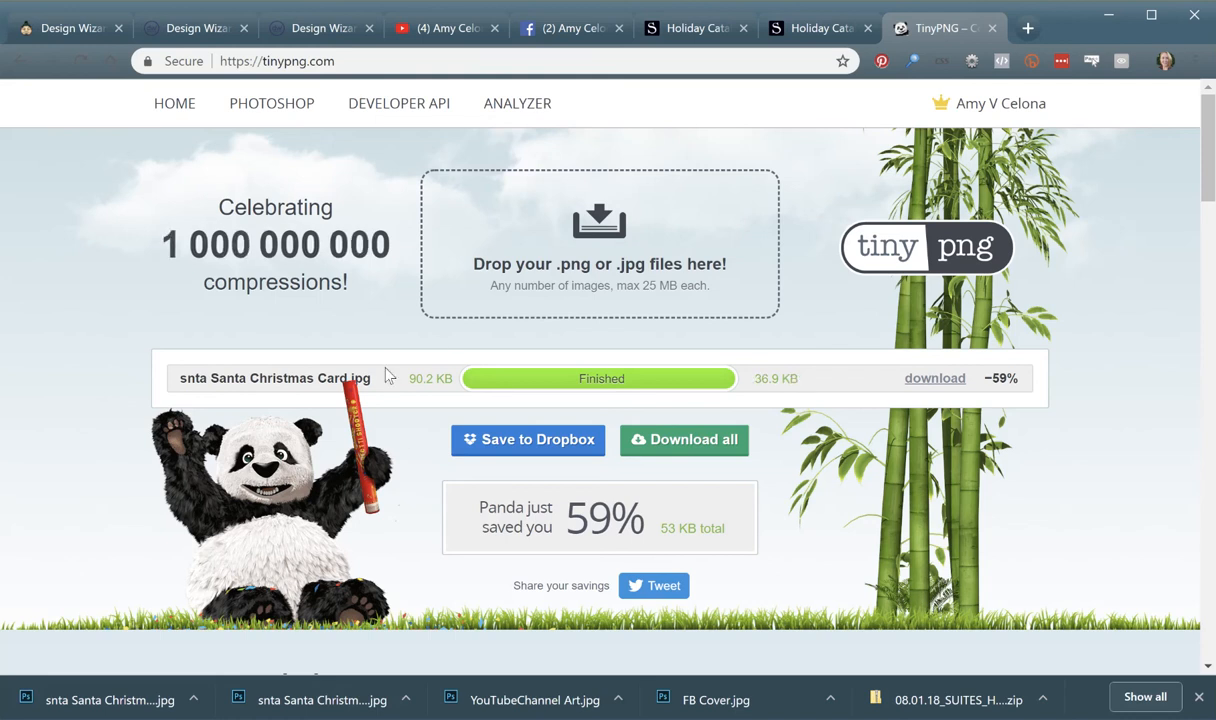
- Upload YouTubeChannel Art.jpg from the Desktop for compression and check the compressed sizes of both images
{"action": "left_click", "coordinate": [585, 275]}
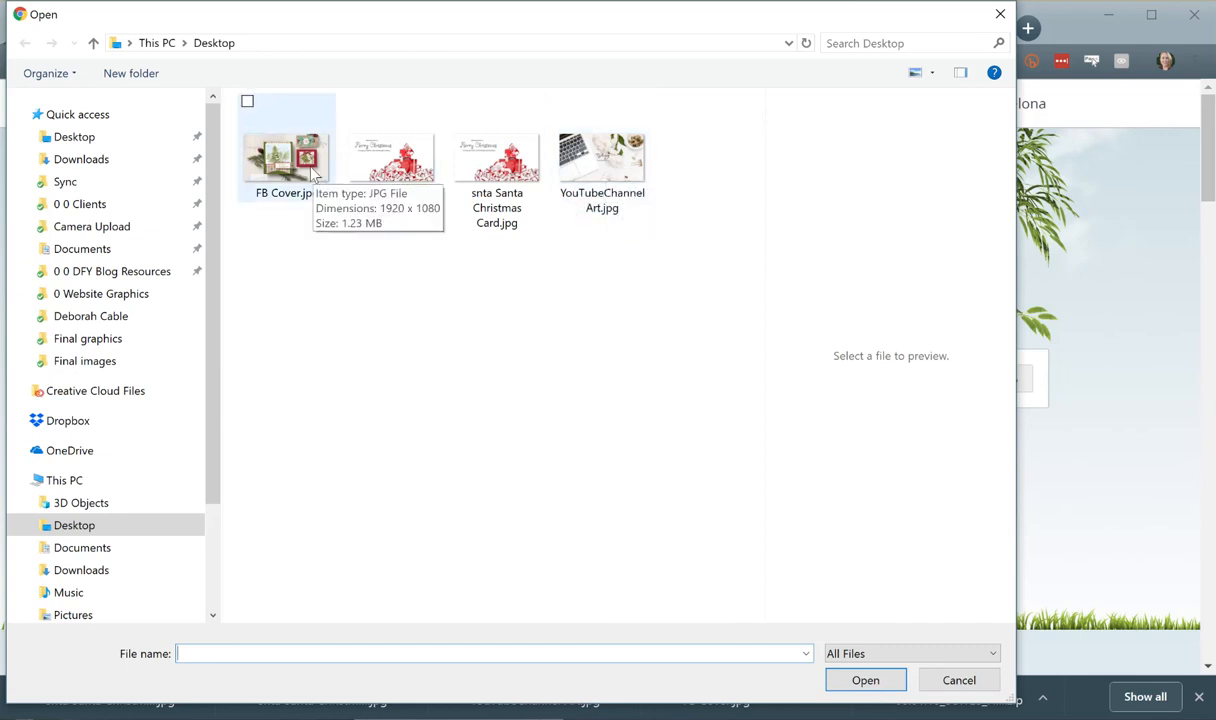
{"action": "left_click", "coordinate": [590, 178]}
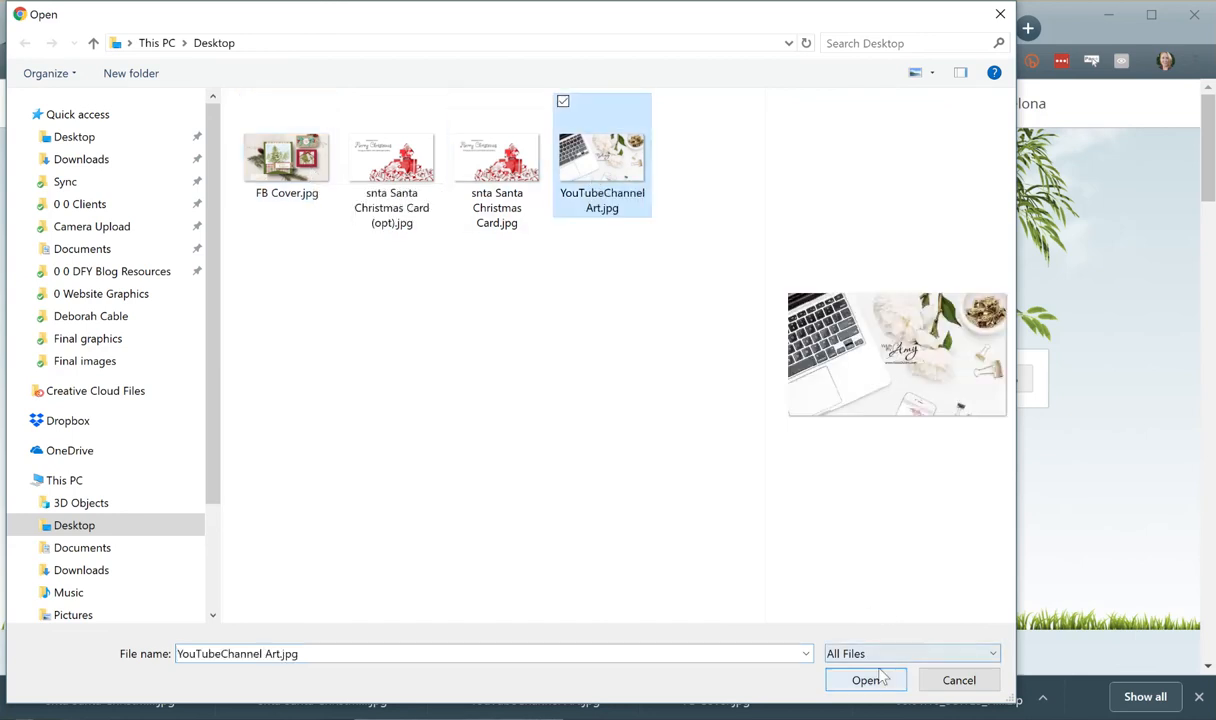
{"action": "left_click", "coordinate": [850, 679]}
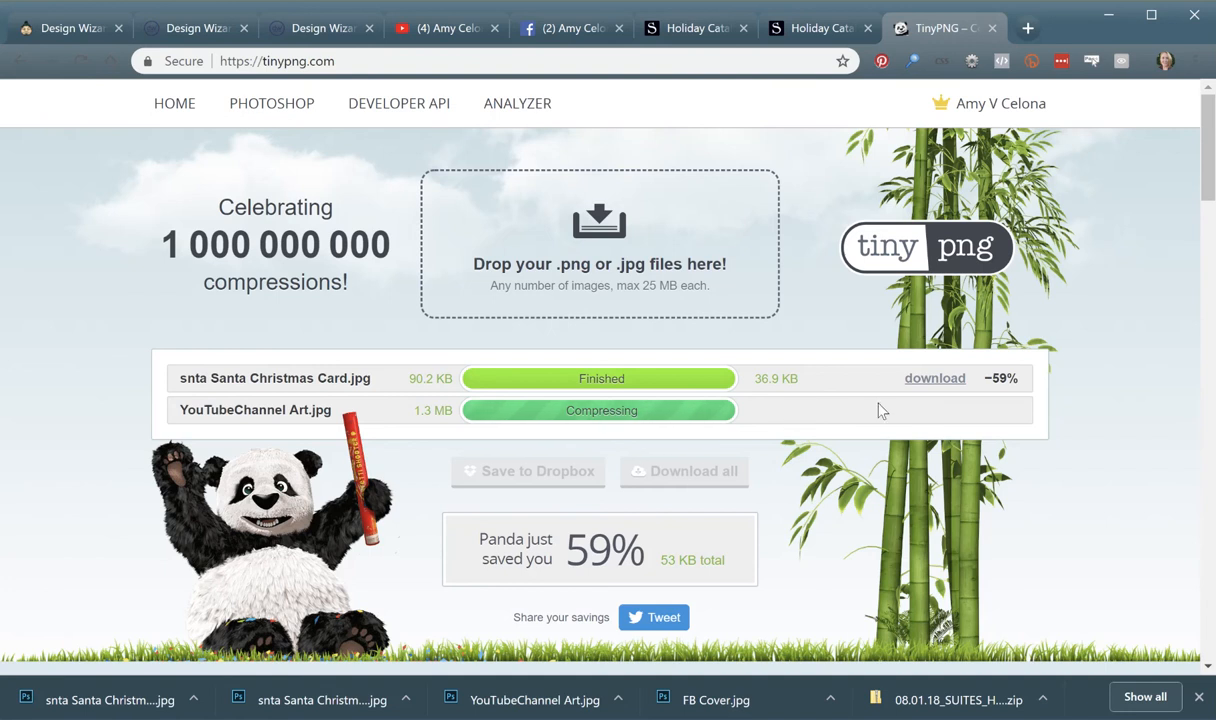
{"action": "left_click_drag", "start_coordinate": [815, 380], "coordinate": [752, 380]}
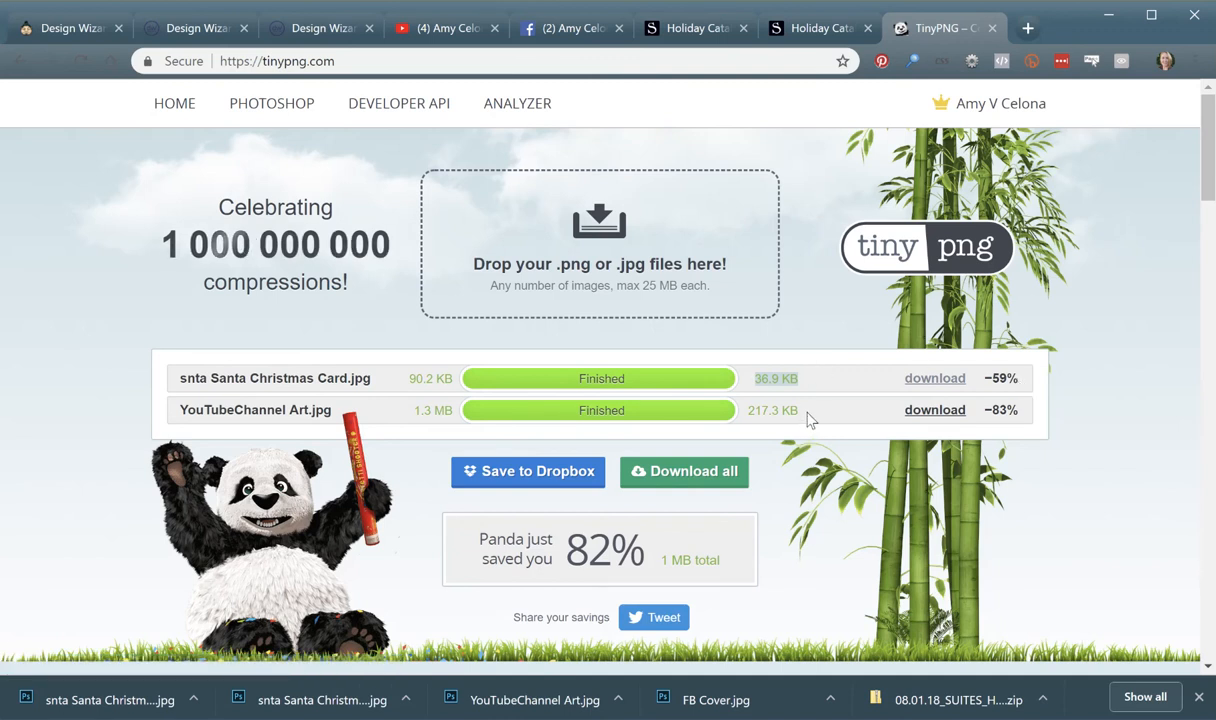
{"action": "left_click_drag", "start_coordinate": [809, 414], "coordinate": [730, 414]}
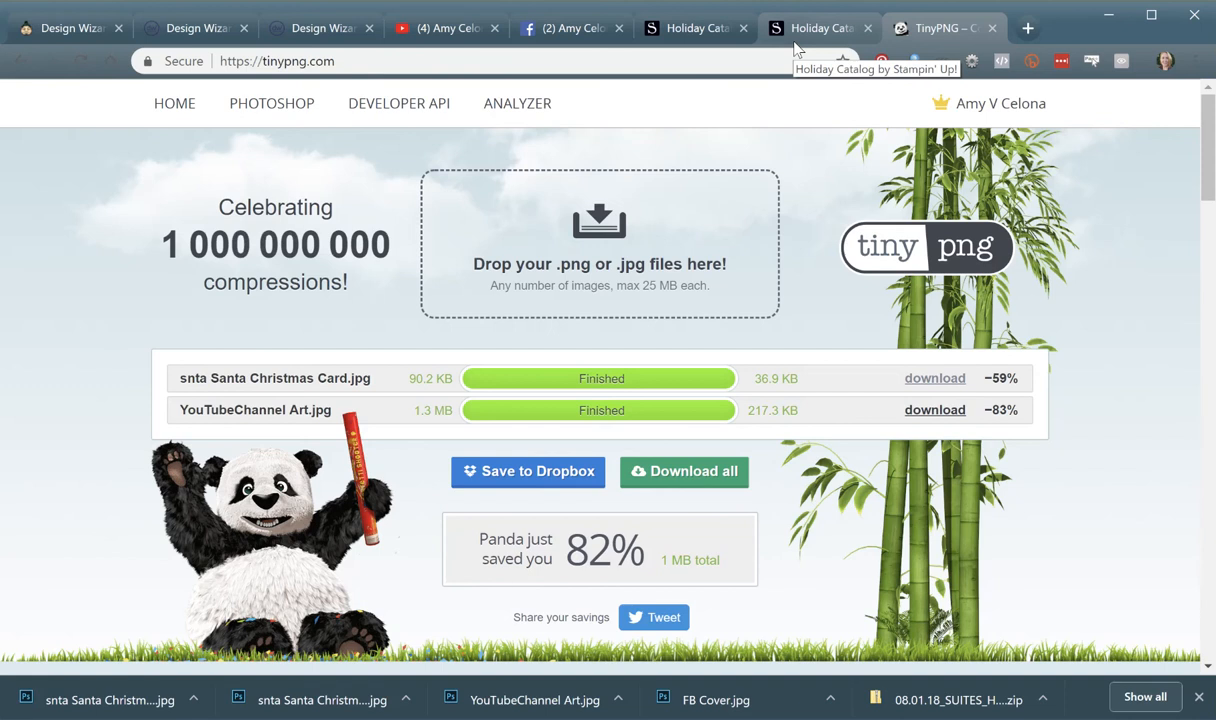
- Switch back to Design Wizard, dismiss the download confirmation and check the card's price in the purchase history
{"action": "left_click", "coordinate": [326, 28]}
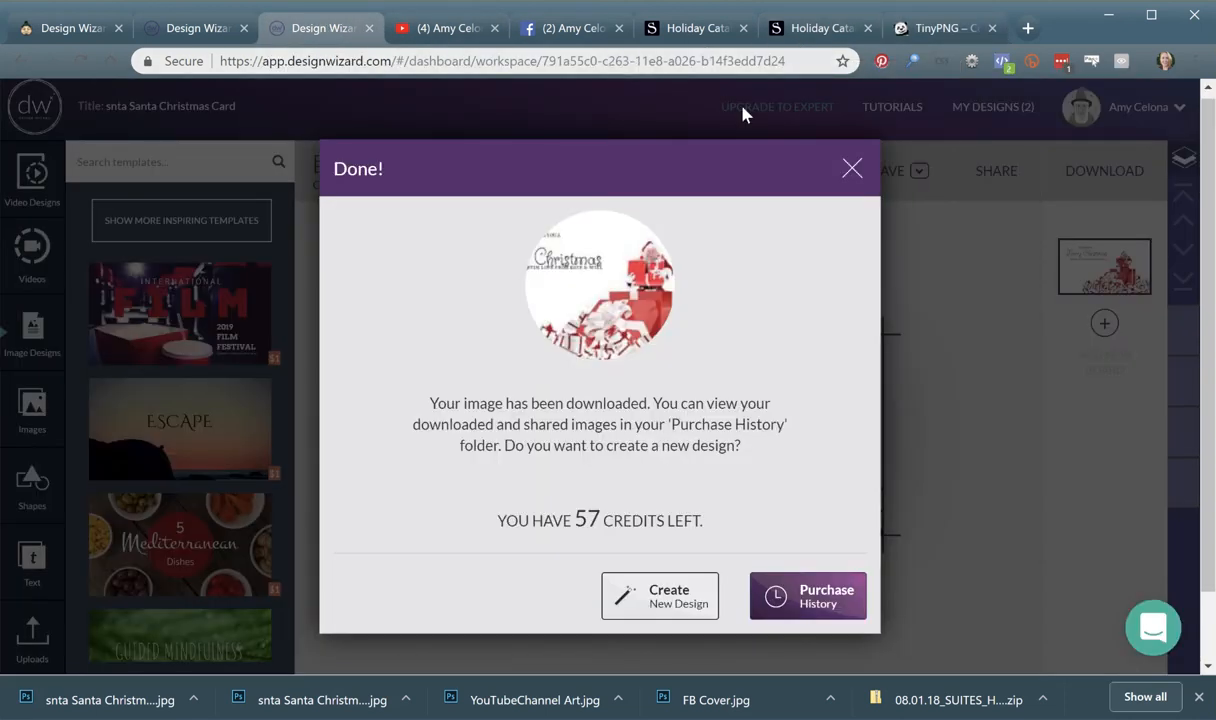
{"action": "left_click", "coordinate": [851, 169]}
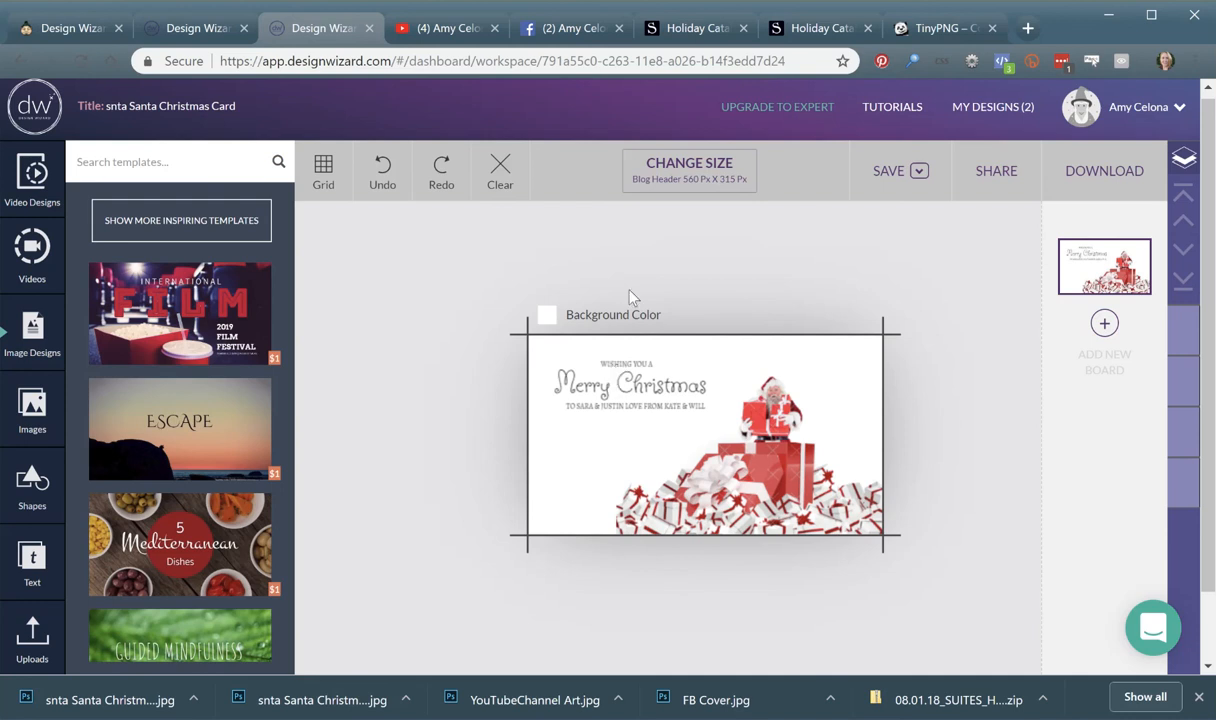
{"action": "left_click", "coordinate": [982, 107]}
{"action": "left_click", "coordinate": [390, 440]}
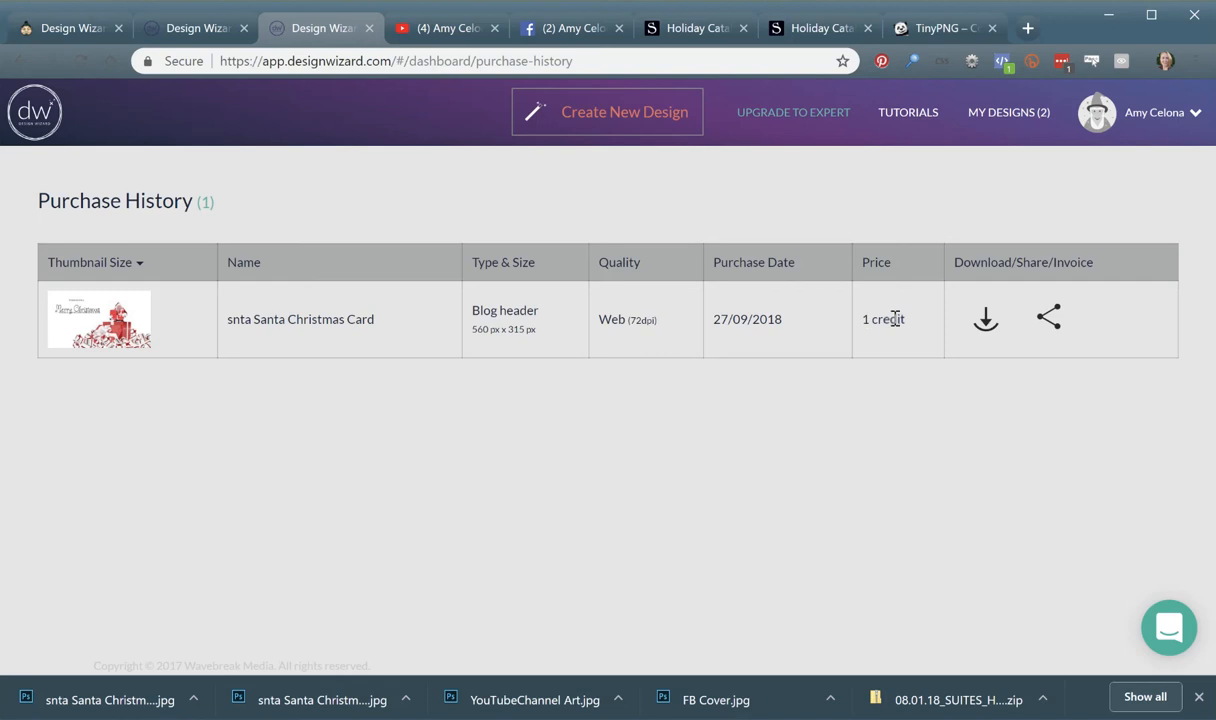
{"action": "left_click_drag", "start_coordinate": [907, 321], "coordinate": [864, 328]}
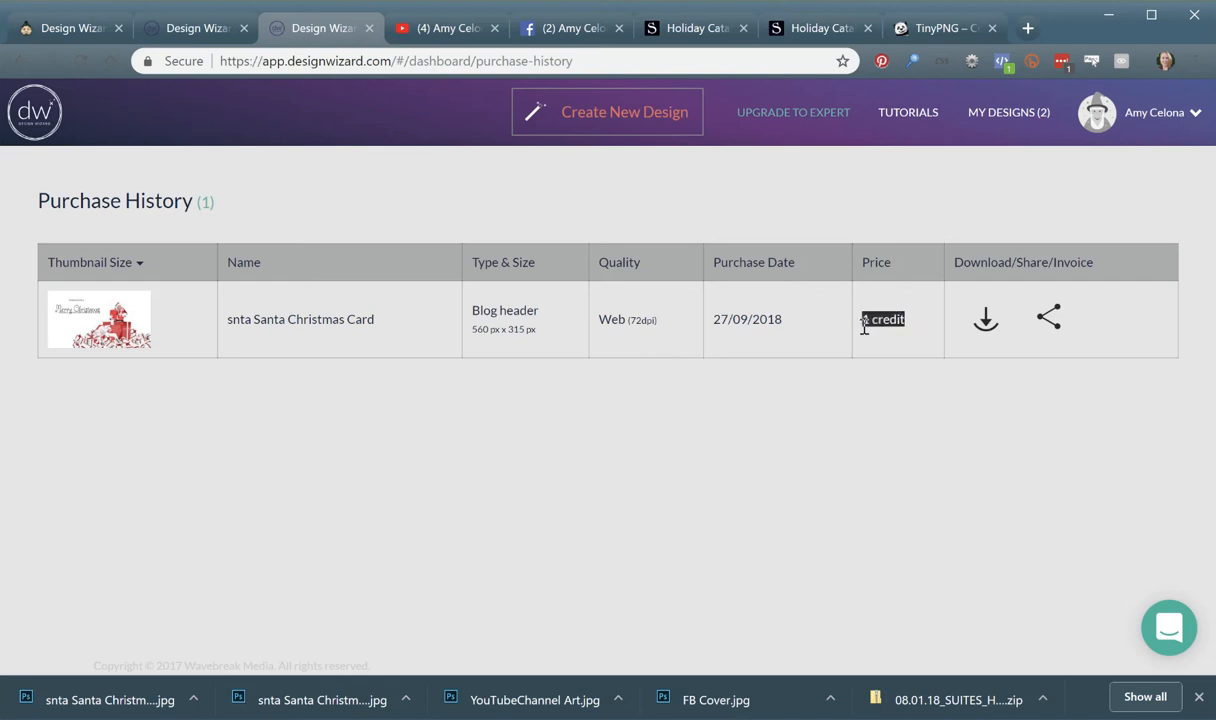
{"action": "left_click", "coordinate": [698, 554]}
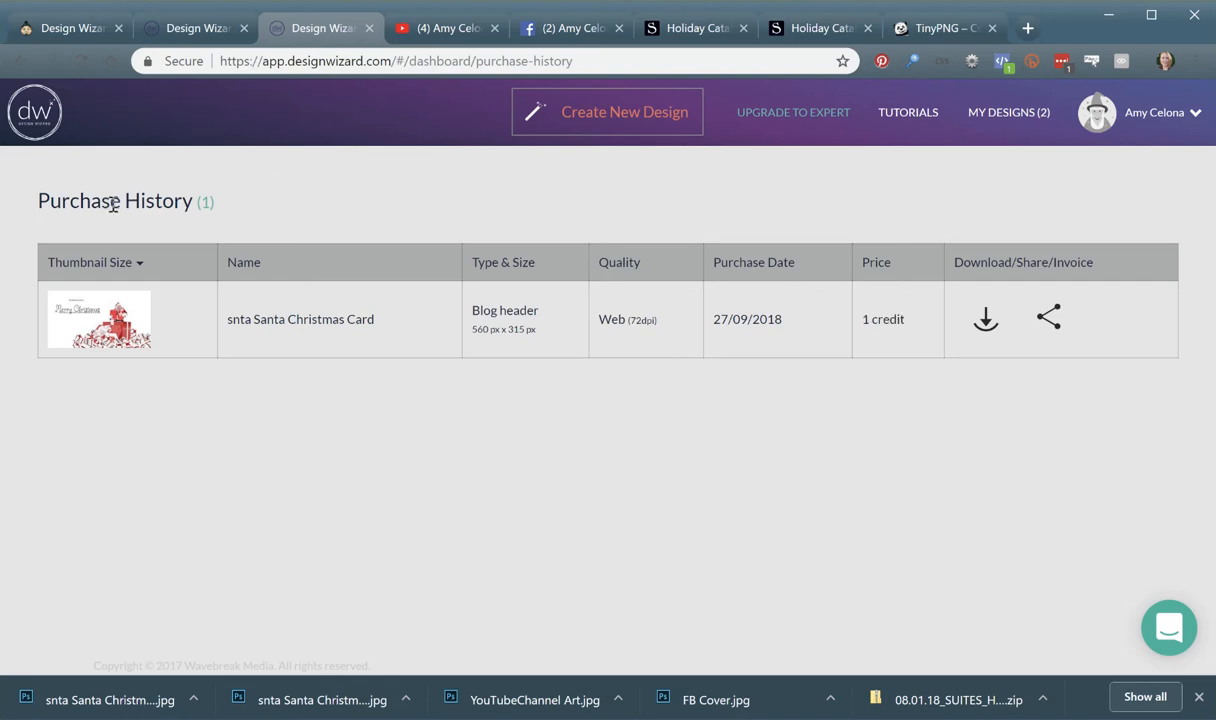
- Return to the saved designs, open the YouTube cover design and inspect its background image layer
{"action": "left_click", "coordinate": [30, 63]}
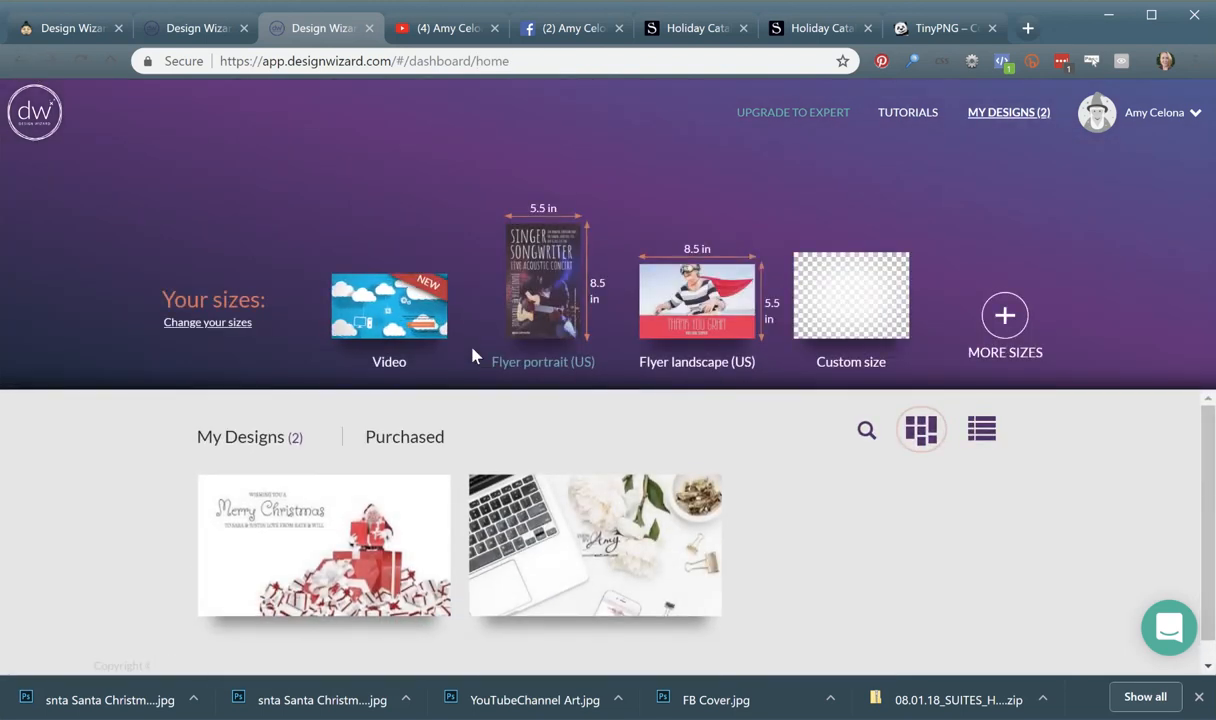
{"action": "mouse_move", "coordinate": [590, 511]}
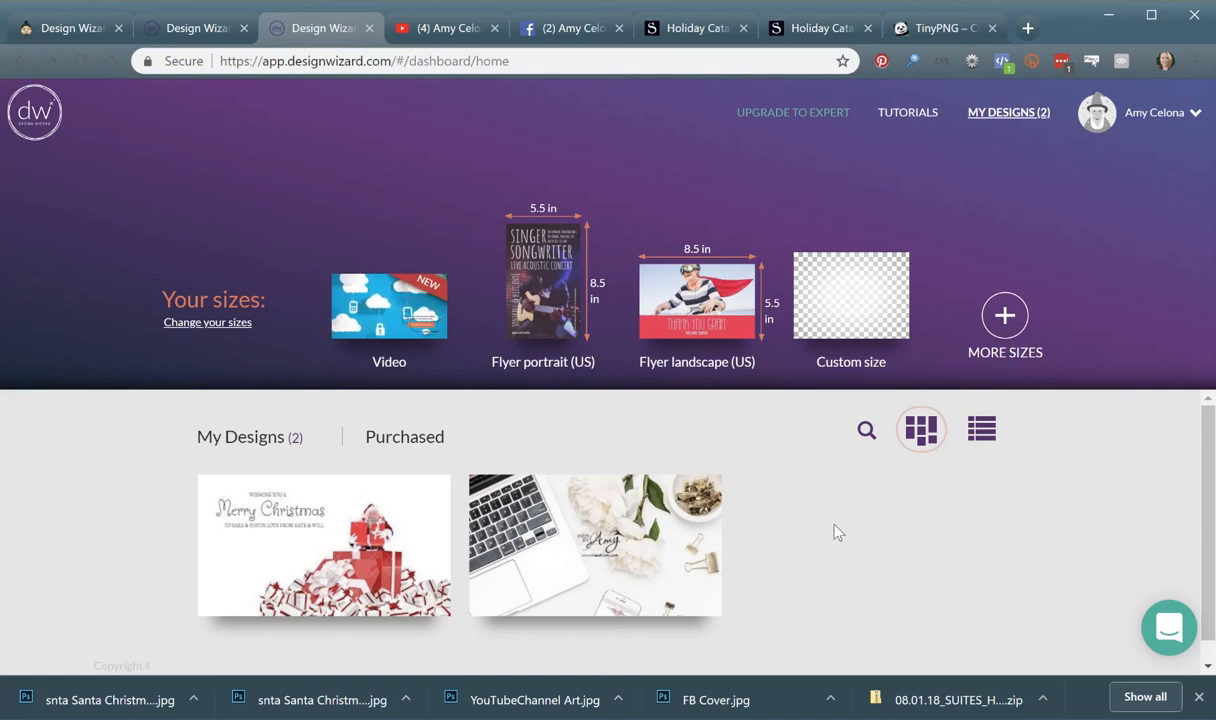
{"action": "mouse_move", "coordinate": [638, 573]}
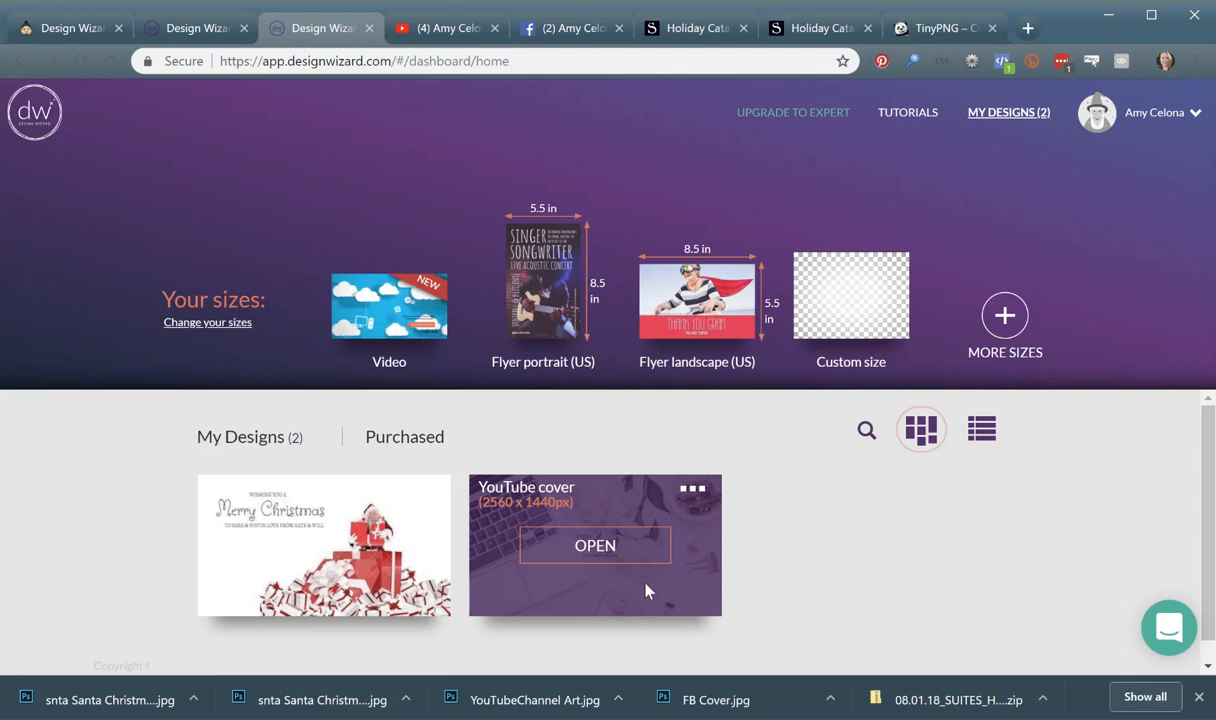
{"action": "left_click", "coordinate": [593, 552]}
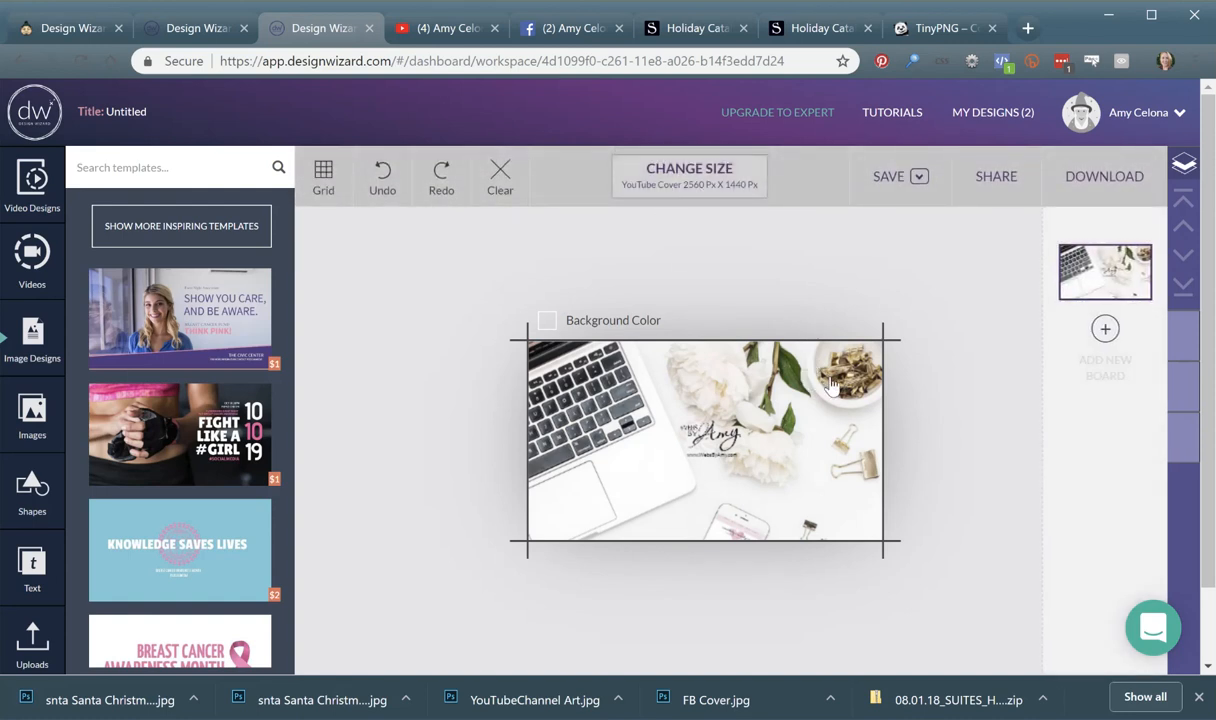
{"action": "left_click", "coordinate": [794, 362]}
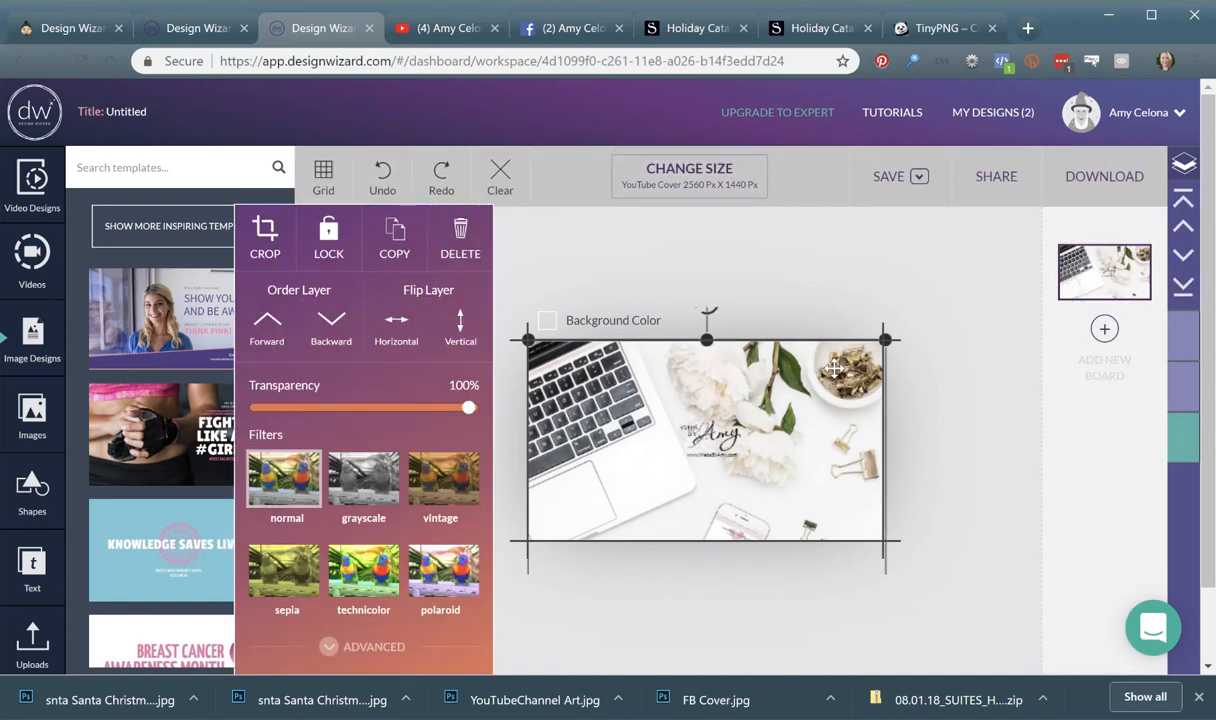
{"action": "left_click", "coordinate": [841, 280]}
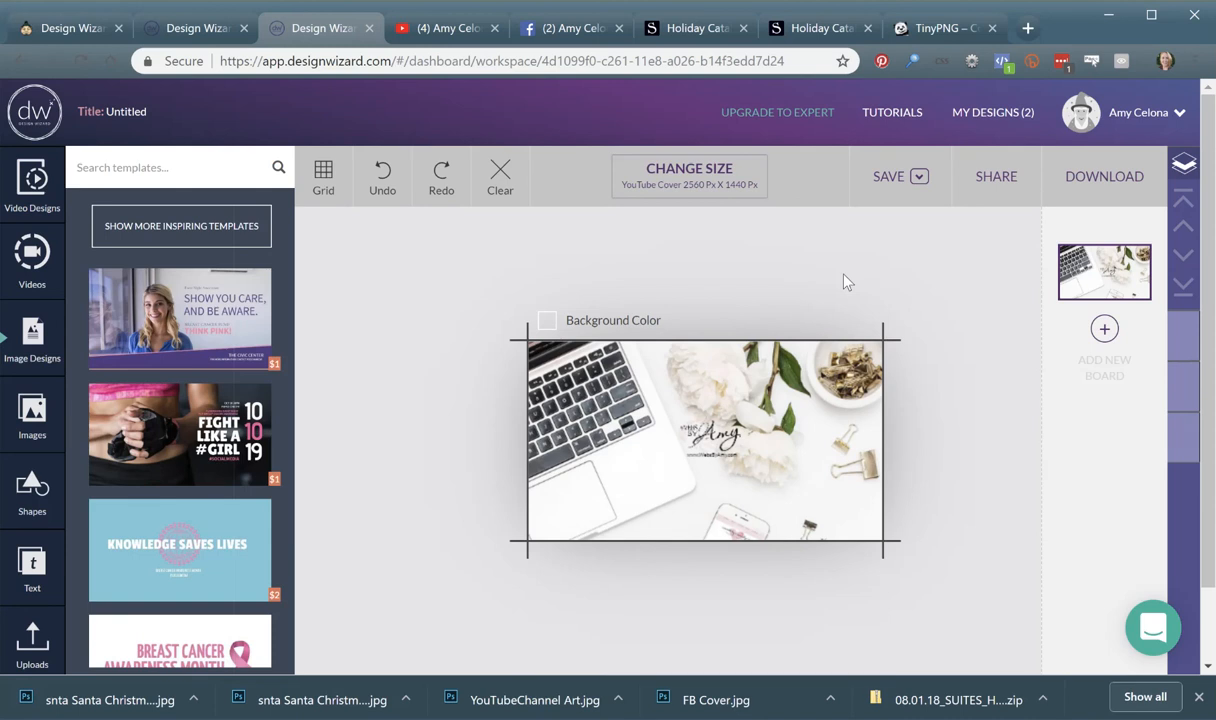
- Open the Design Wizard tutorials, search the help center for "upload font" and open the Font Uploader article
{"action": "left_click", "coordinate": [885, 114]}
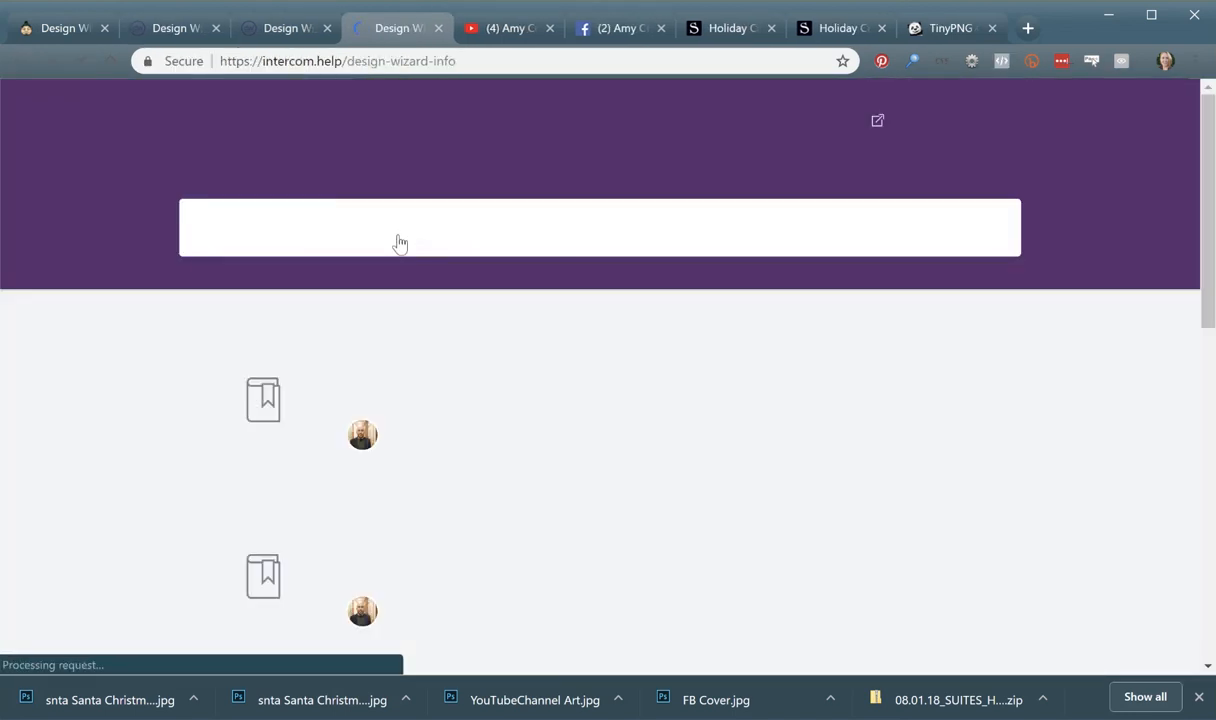
{"action": "type", "text": "upload"}
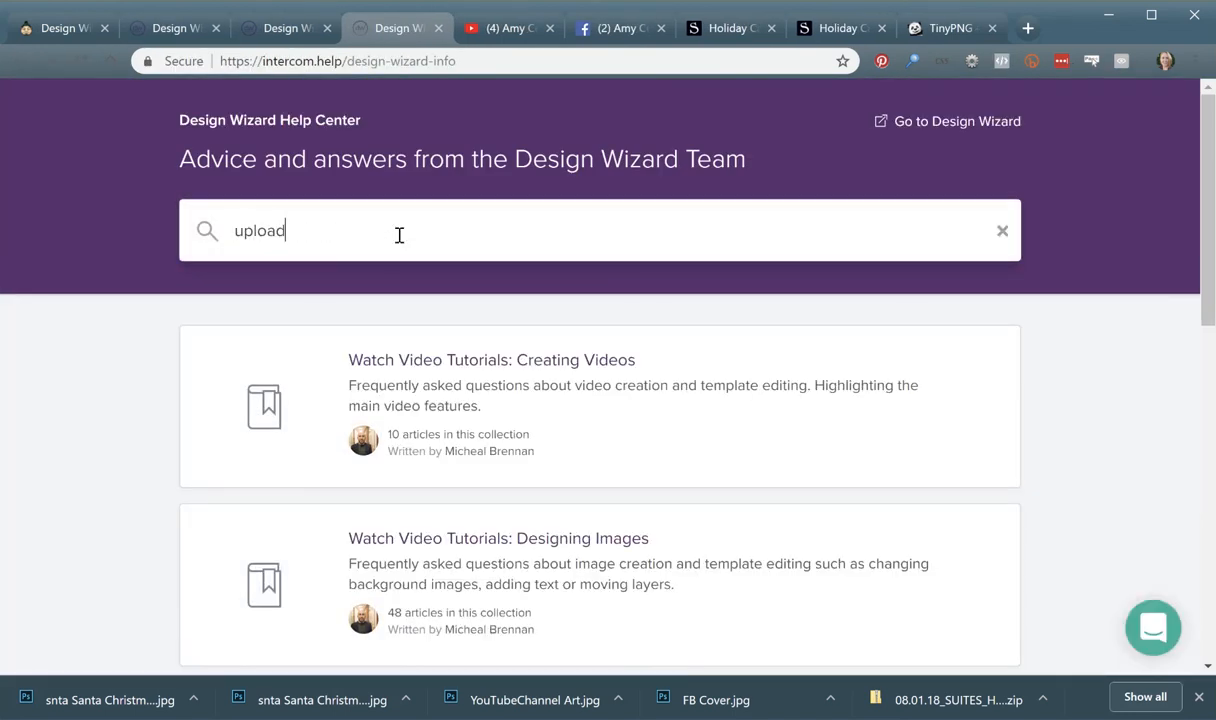
{"action": "type", "text": " font"}
{"action": "key", "text": "Return"}
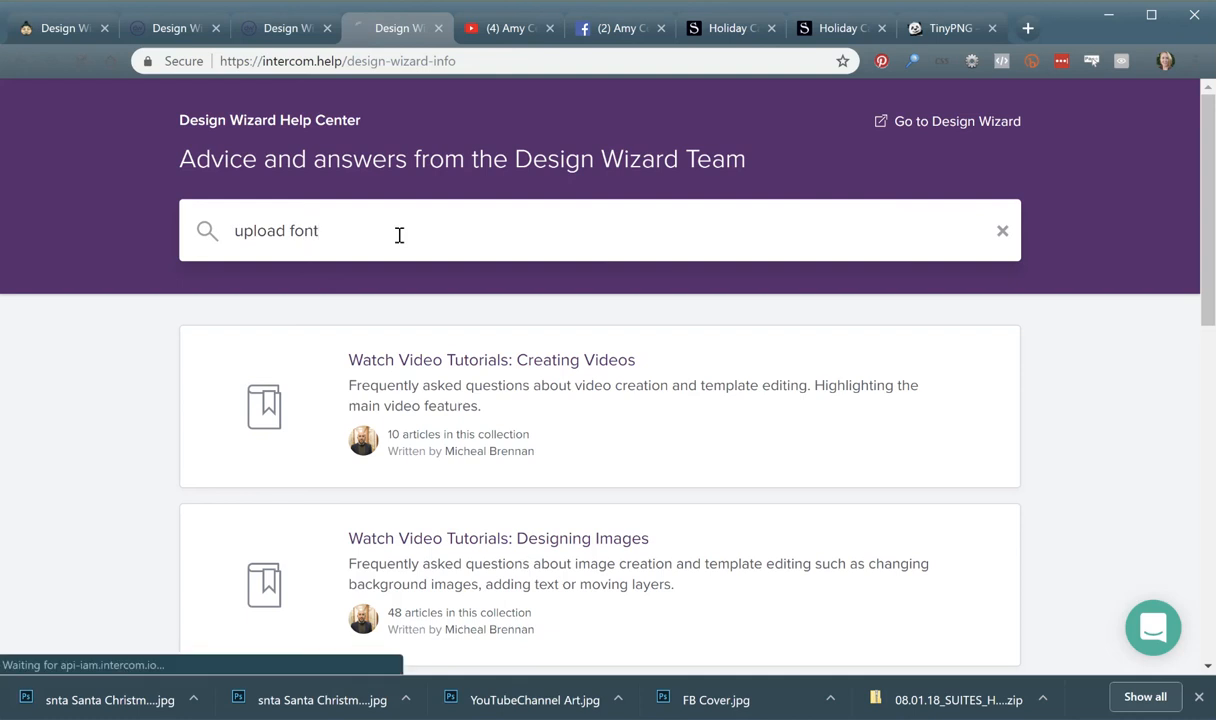
{"action": "left_click", "coordinate": [280, 420]}
- Read through the Font Uploader article's steps, file formats and video, and open the Designing Images tutorial collection
{"action": "scroll", "coordinate": [672, 457], "scroll_direction": "down", "scroll_amount": 6}
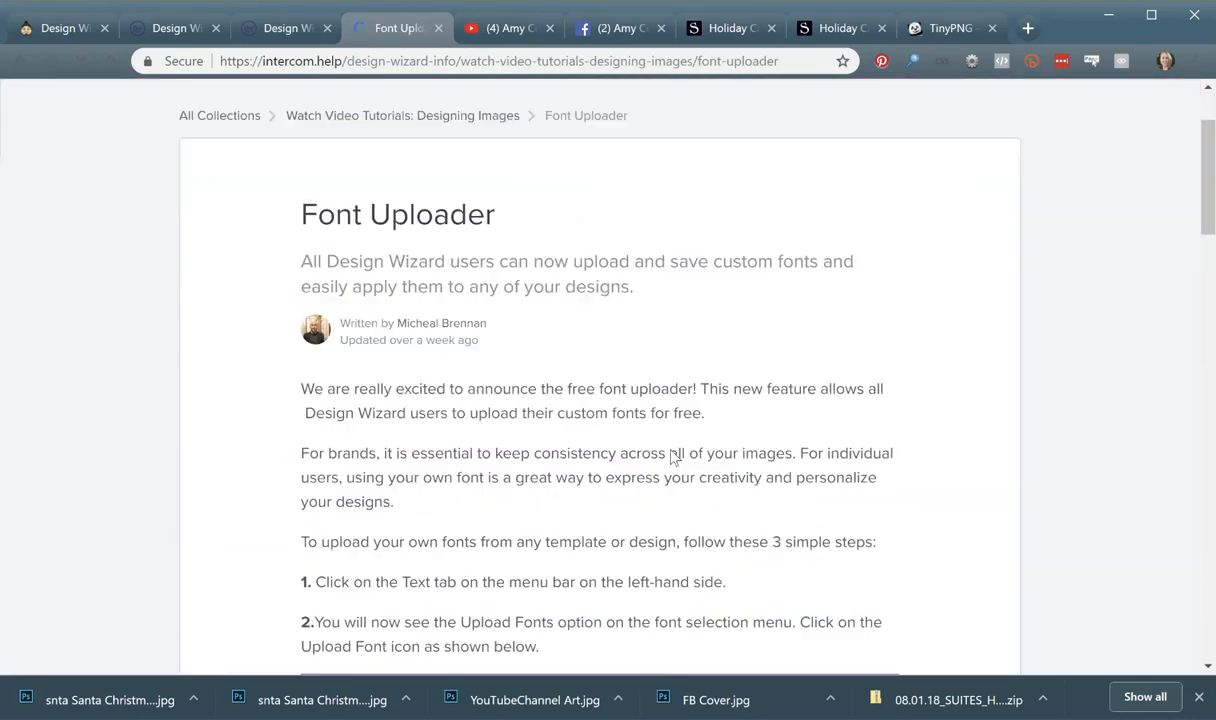
{"action": "scroll", "coordinate": [672, 457], "scroll_direction": "down", "scroll_amount": 1}
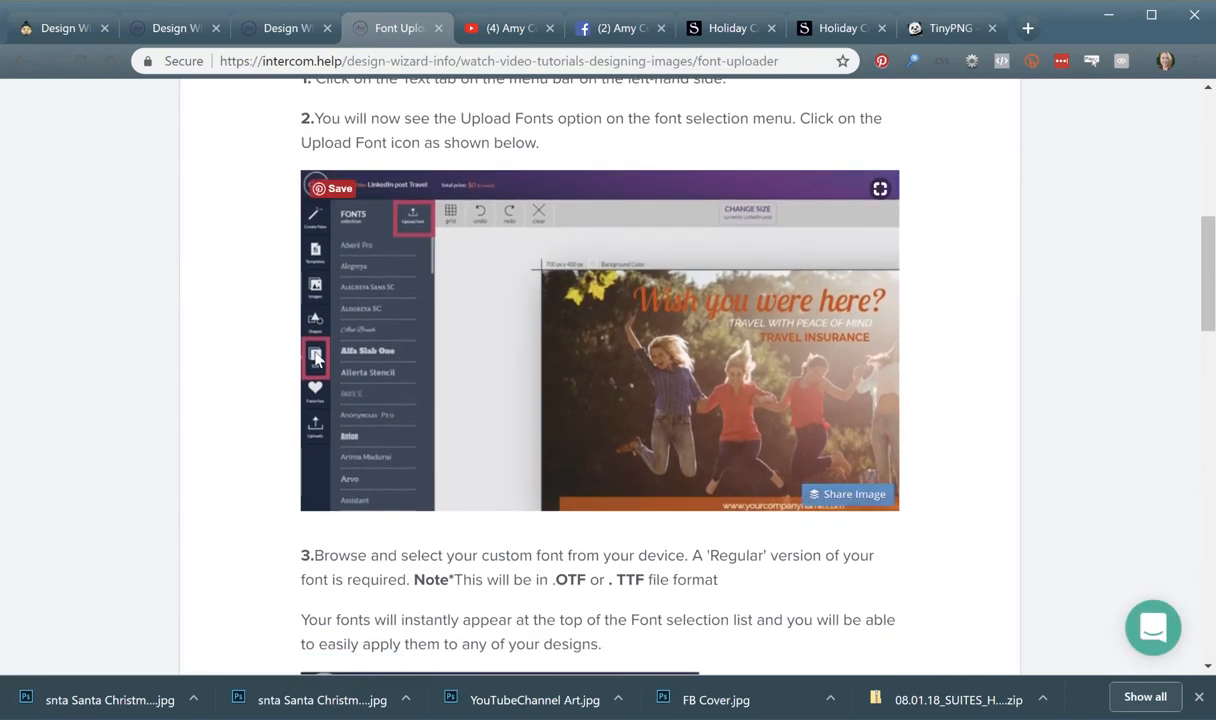
{"action": "scroll", "coordinate": [999, 497], "scroll_direction": "down", "scroll_amount": 2}
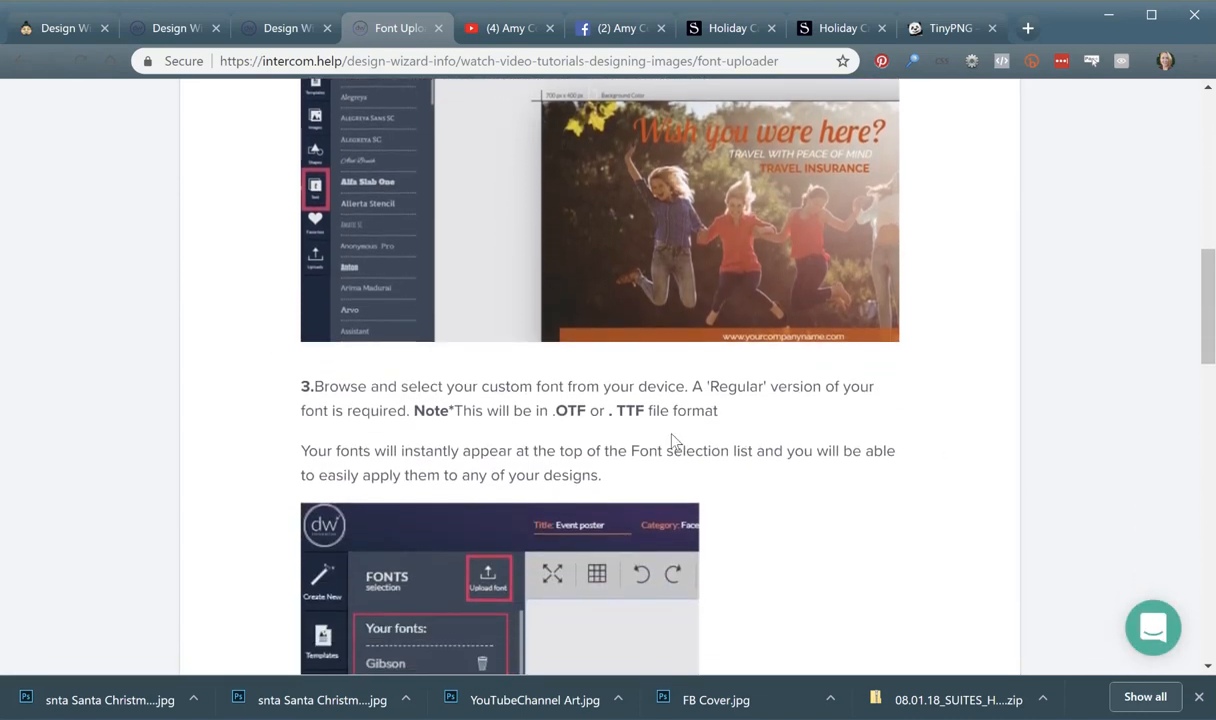
{"action": "scroll", "coordinate": [828, 440], "scroll_direction": "down", "scroll_amount": 3}
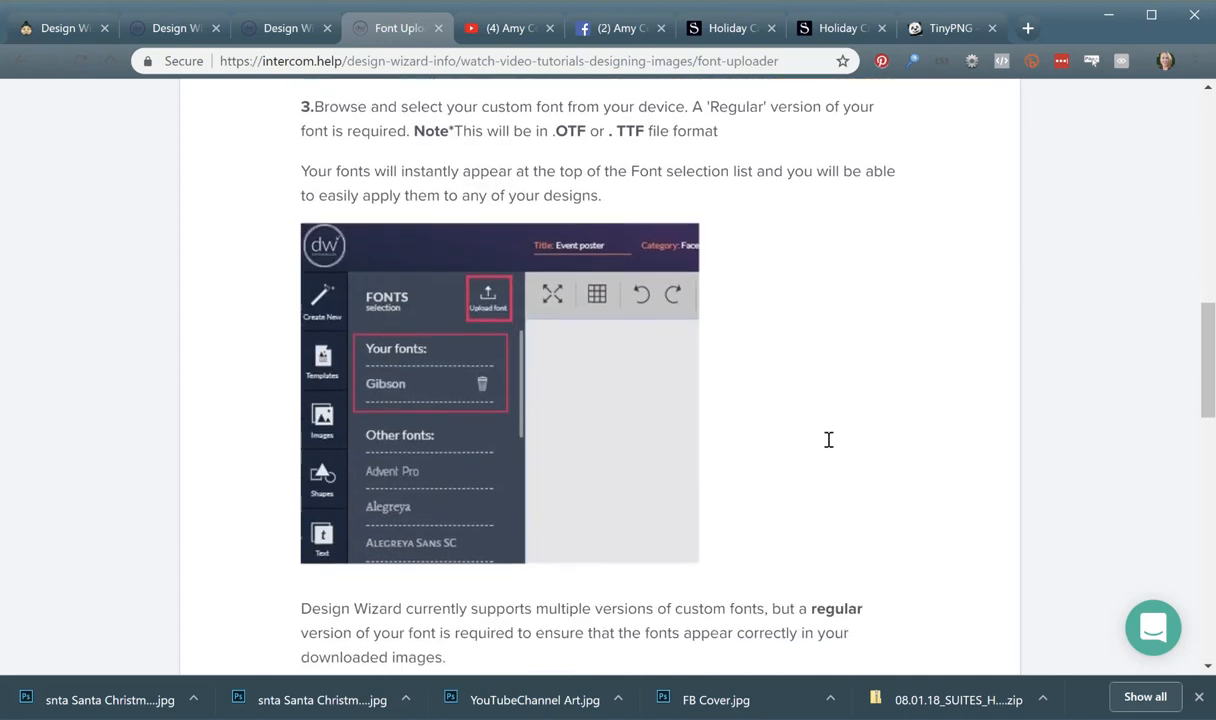
{"action": "scroll", "coordinate": [828, 437], "scroll_direction": "down", "scroll_amount": 2}
{"action": "scroll", "coordinate": [828, 447], "scroll_direction": "down", "scroll_amount": 5}
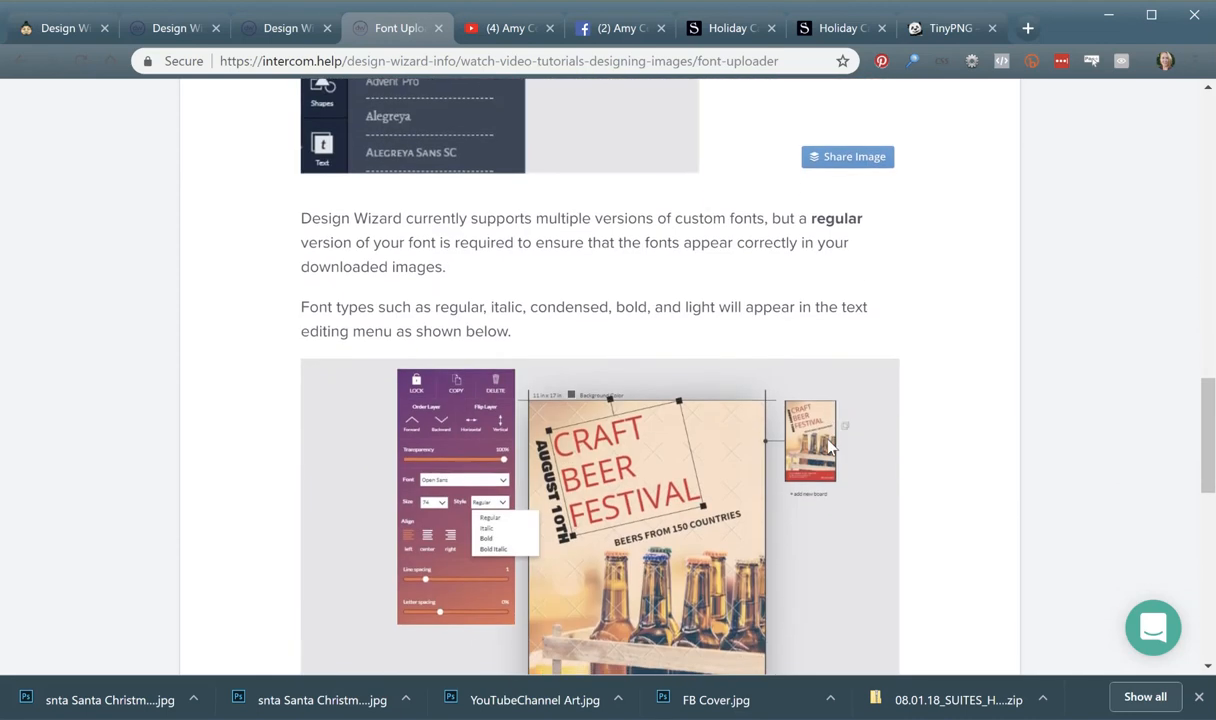
{"action": "scroll", "coordinate": [828, 447], "scroll_direction": "down", "scroll_amount": 3}
{"action": "scroll", "coordinate": [828, 442], "scroll_direction": "up", "scroll_amount": 5}
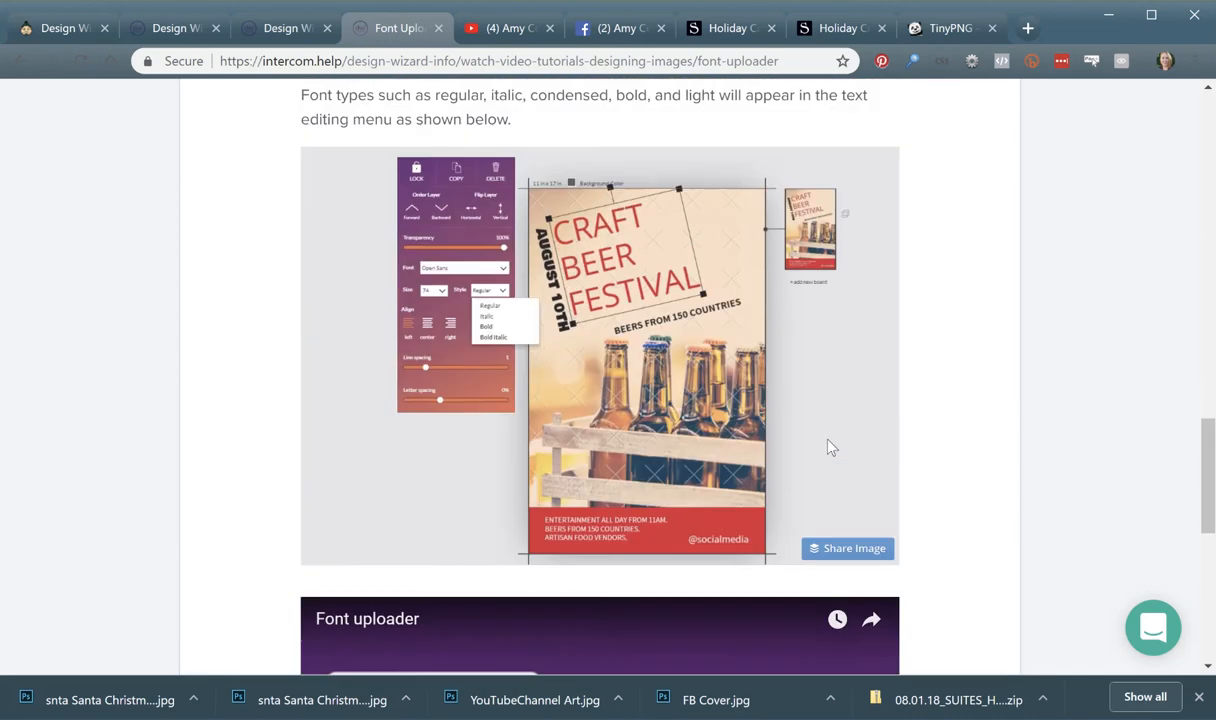
{"action": "scroll", "coordinate": [561, 468], "scroll_direction": "down", "scroll_amount": 4}
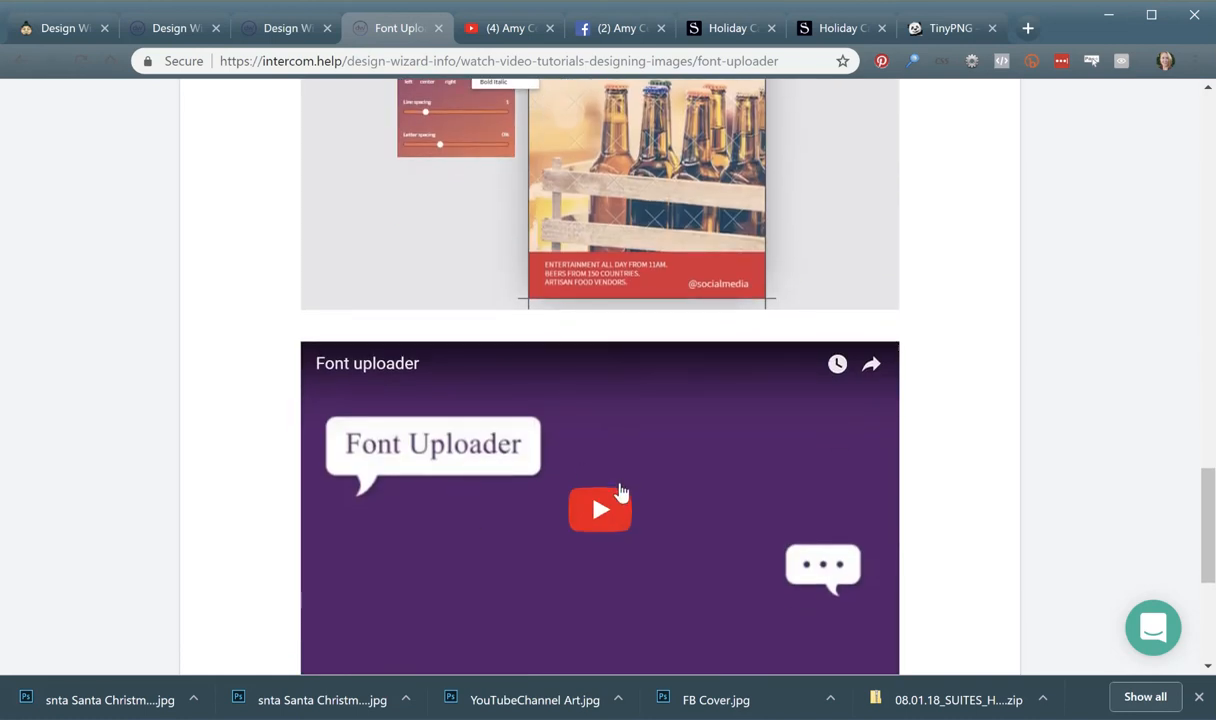
{"action": "scroll", "coordinate": [1045, 242], "scroll_direction": "up", "scroll_amount": 5}
{"action": "scroll", "coordinate": [1045, 242], "scroll_direction": "up", "scroll_amount": 10}
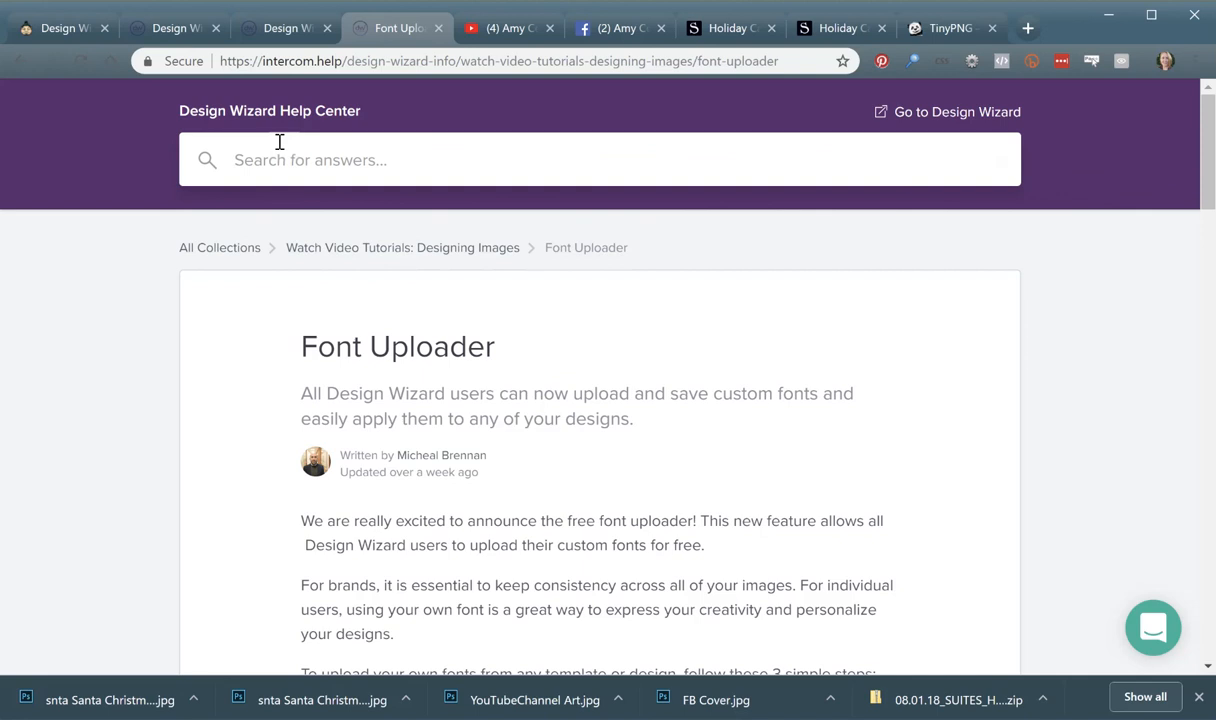
{"action": "left_click", "coordinate": [354, 249]}
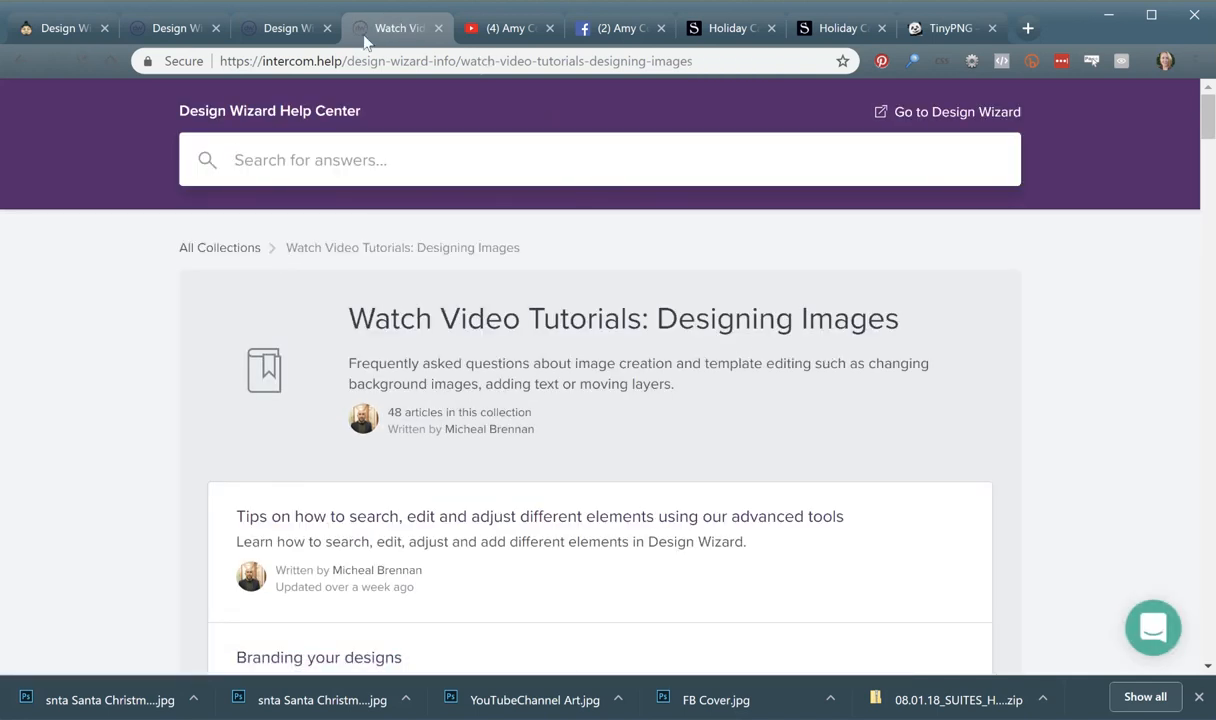
- Switch back to the YouTube cover design, review the Social Media resize options and resize the design to Instagram image
{"action": "left_click", "coordinate": [280, 28]}
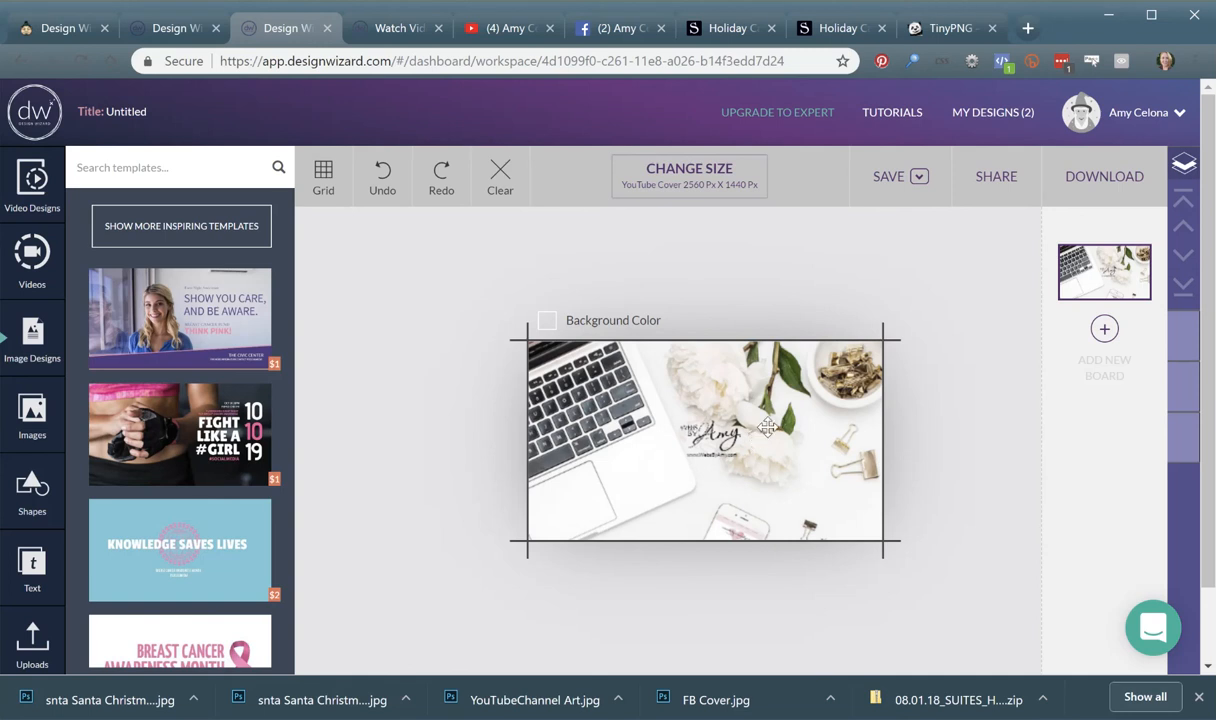
{"action": "left_click", "coordinate": [708, 187]}
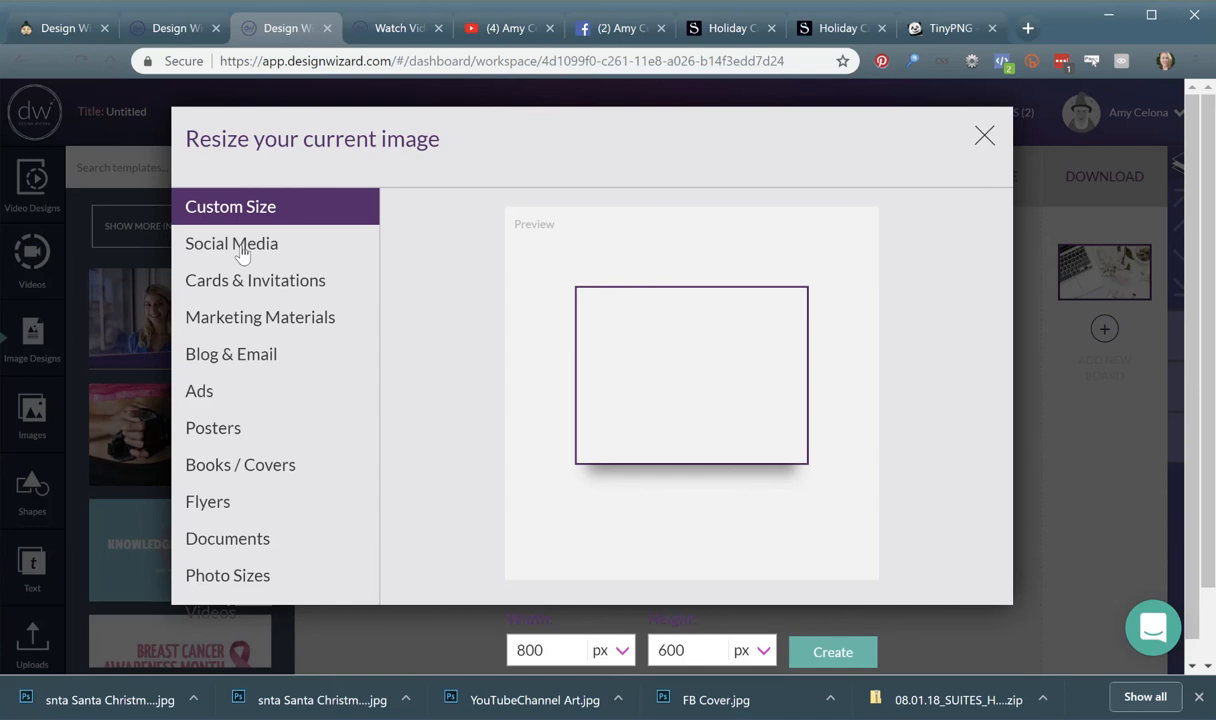
{"action": "left_click", "coordinate": [241, 252]}
{"action": "scroll", "coordinate": [843, 290], "scroll_direction": "down", "scroll_amount": 4}
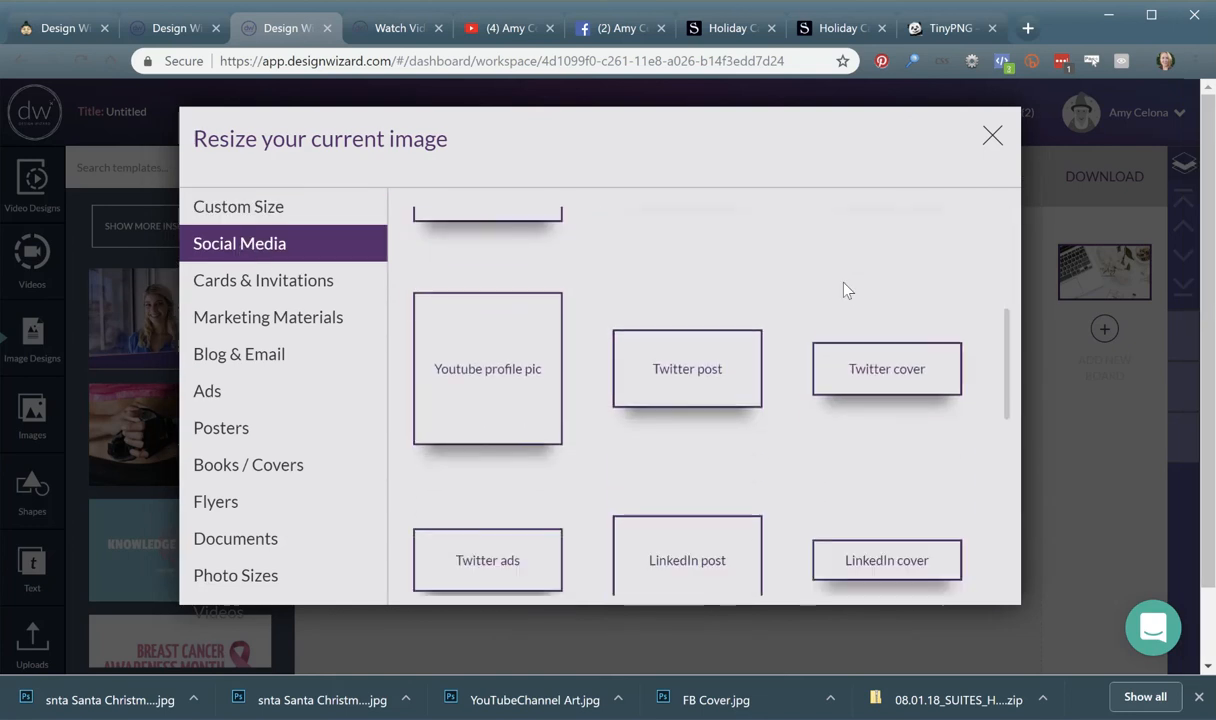
{"action": "scroll", "coordinate": [843, 290], "scroll_direction": "down", "scroll_amount": 6}
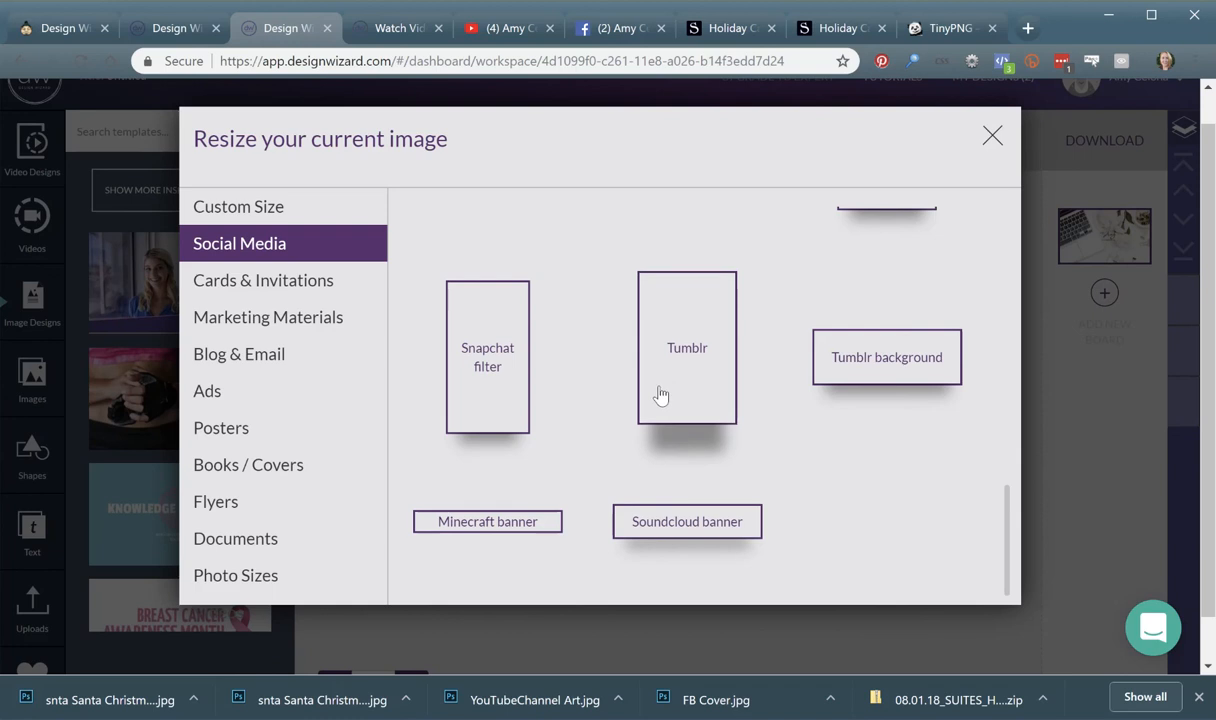
{"action": "scroll", "coordinate": [660, 395], "scroll_direction": "up", "scroll_amount": 10}
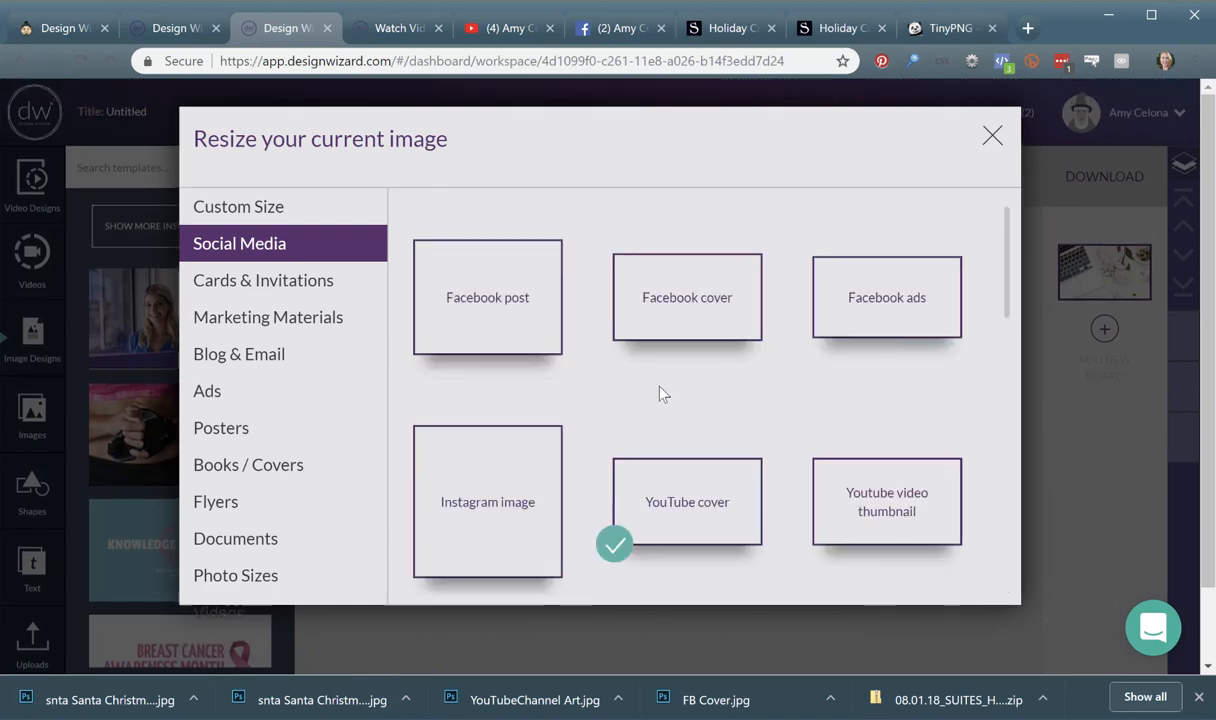
{"action": "scroll", "coordinate": [660, 395], "scroll_direction": "down", "scroll_amount": 1}
{"action": "scroll", "coordinate": [660, 395], "scroll_direction": "down", "scroll_amount": 5}
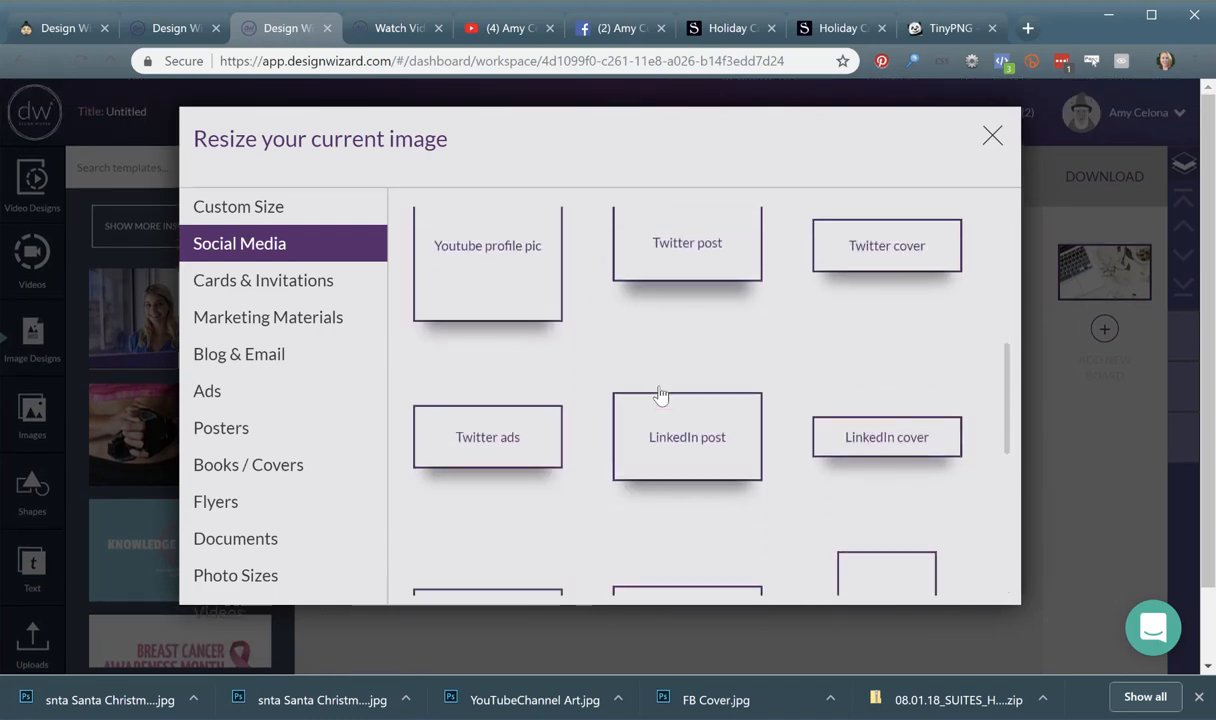
{"action": "scroll", "coordinate": [660, 395], "scroll_direction": "down", "scroll_amount": 4}
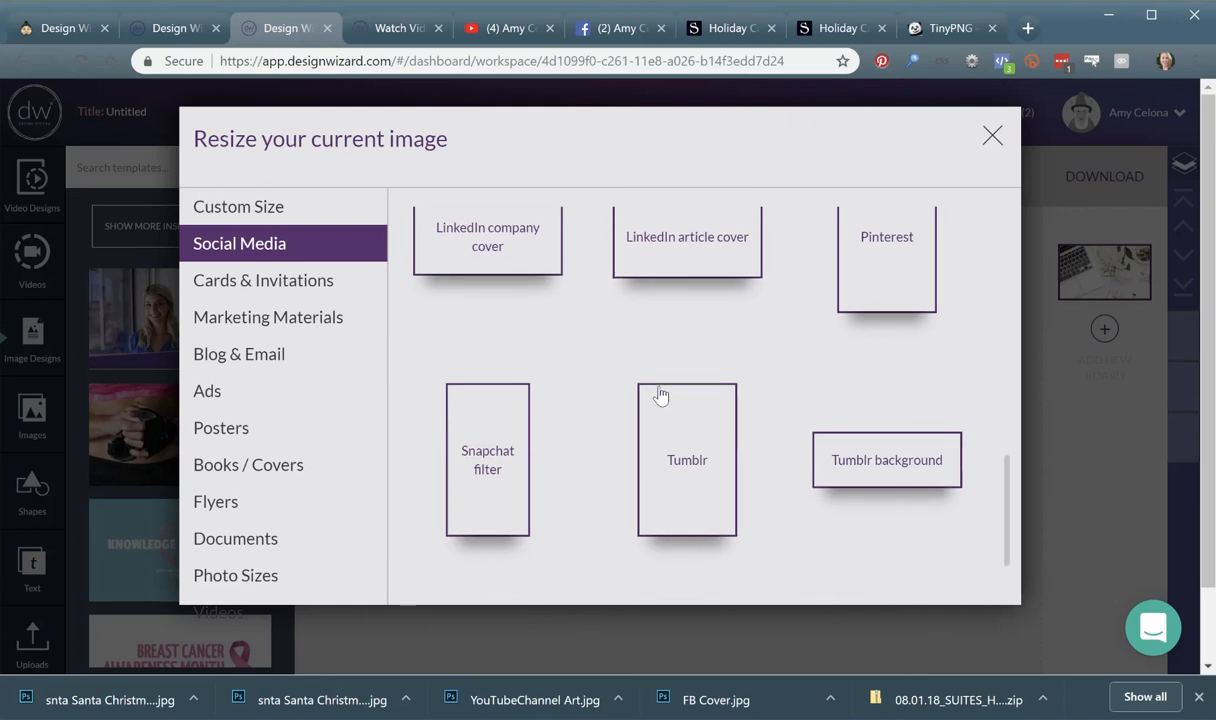
{"action": "scroll", "coordinate": [660, 395], "scroll_direction": "down", "scroll_amount": 2}
{"action": "scroll", "coordinate": [660, 395], "scroll_direction": "up", "scroll_amount": 10}
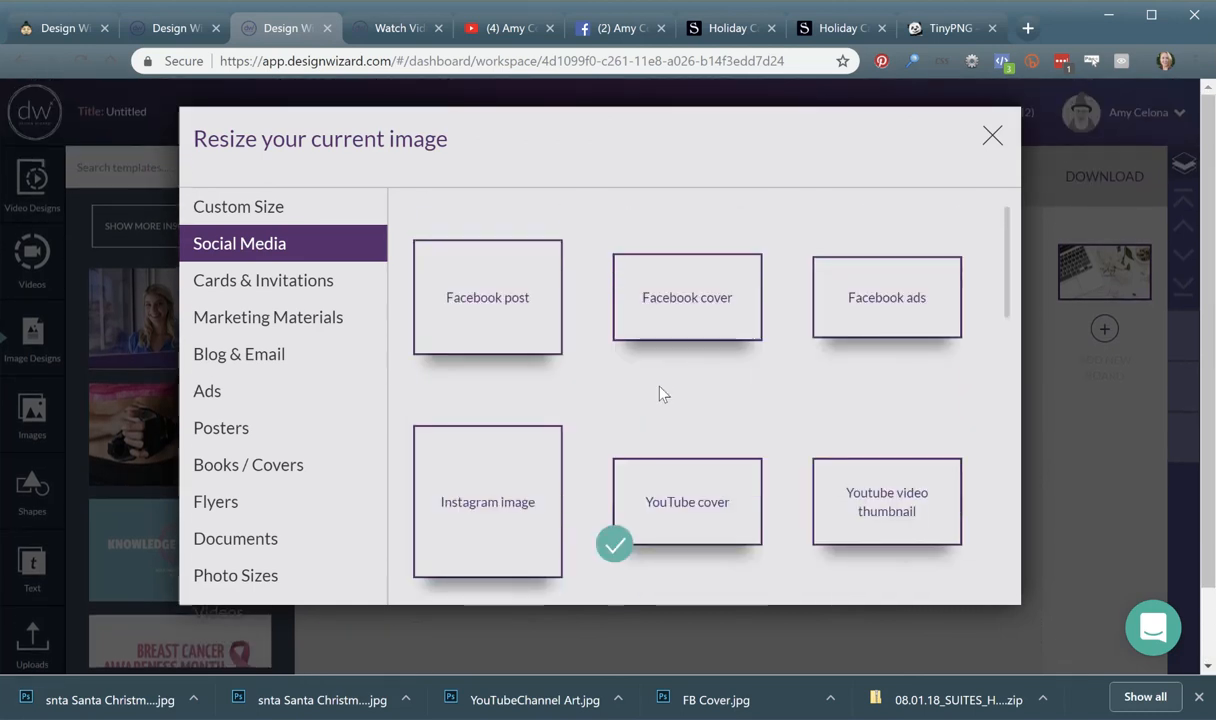
{"action": "left_click", "coordinate": [516, 440]}
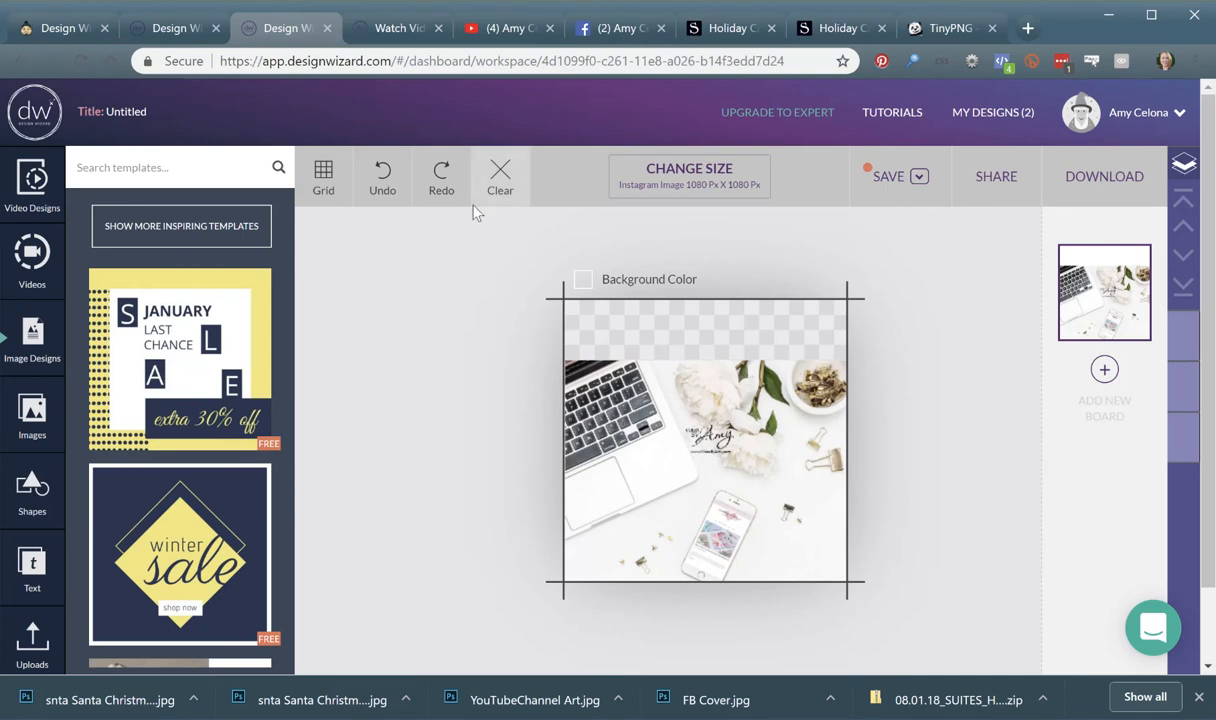
- Leave the resized design without saving it and show the saved designs on the dashboard
{"action": "left_click", "coordinate": [38, 110]}
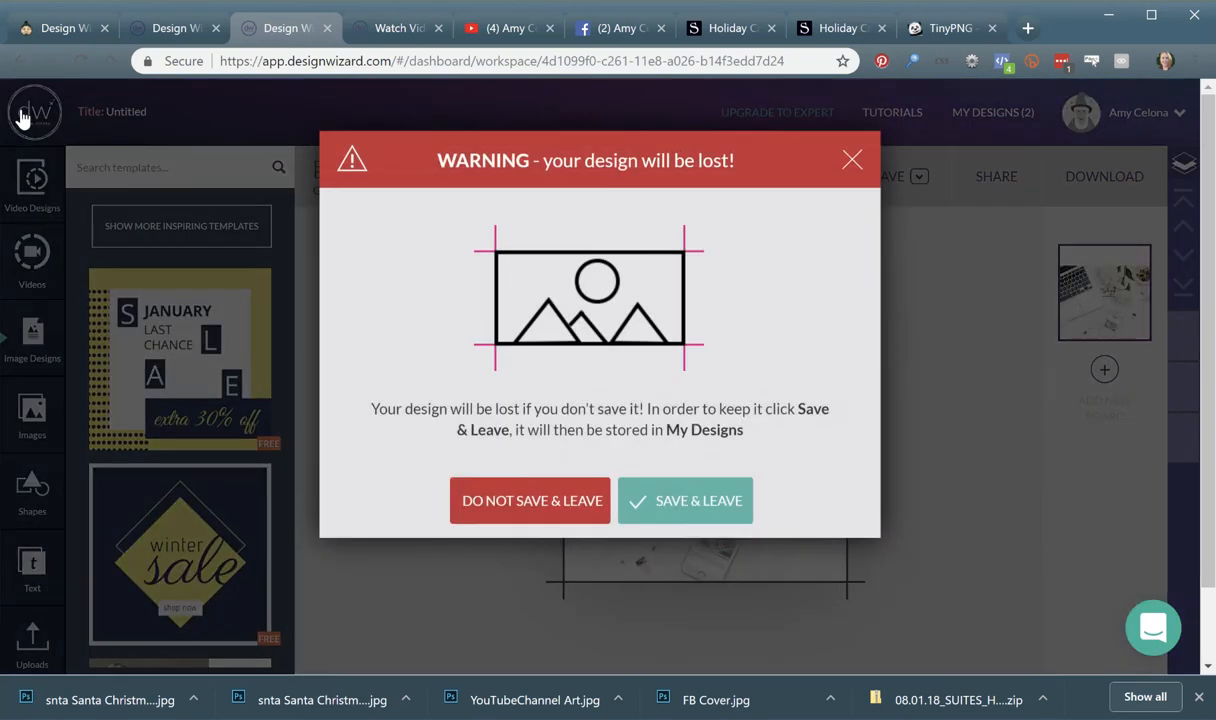
{"action": "left_click", "coordinate": [552, 520]}
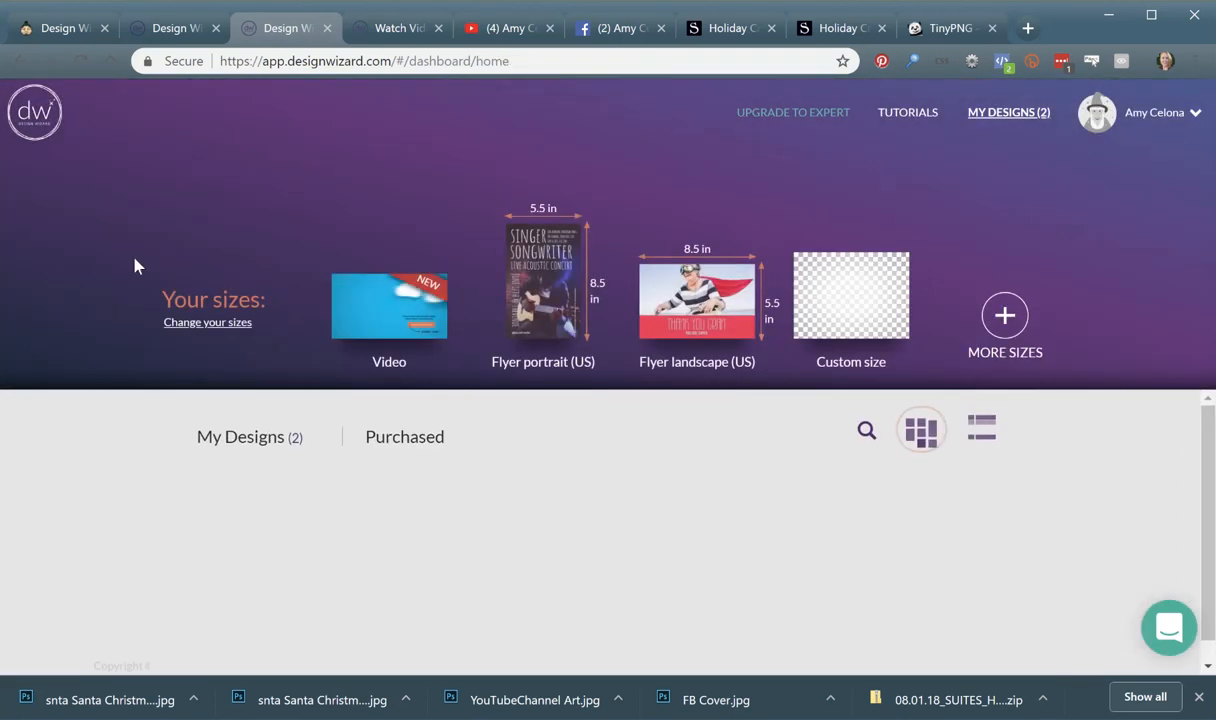
{"action": "left_click", "coordinate": [201, 442]}
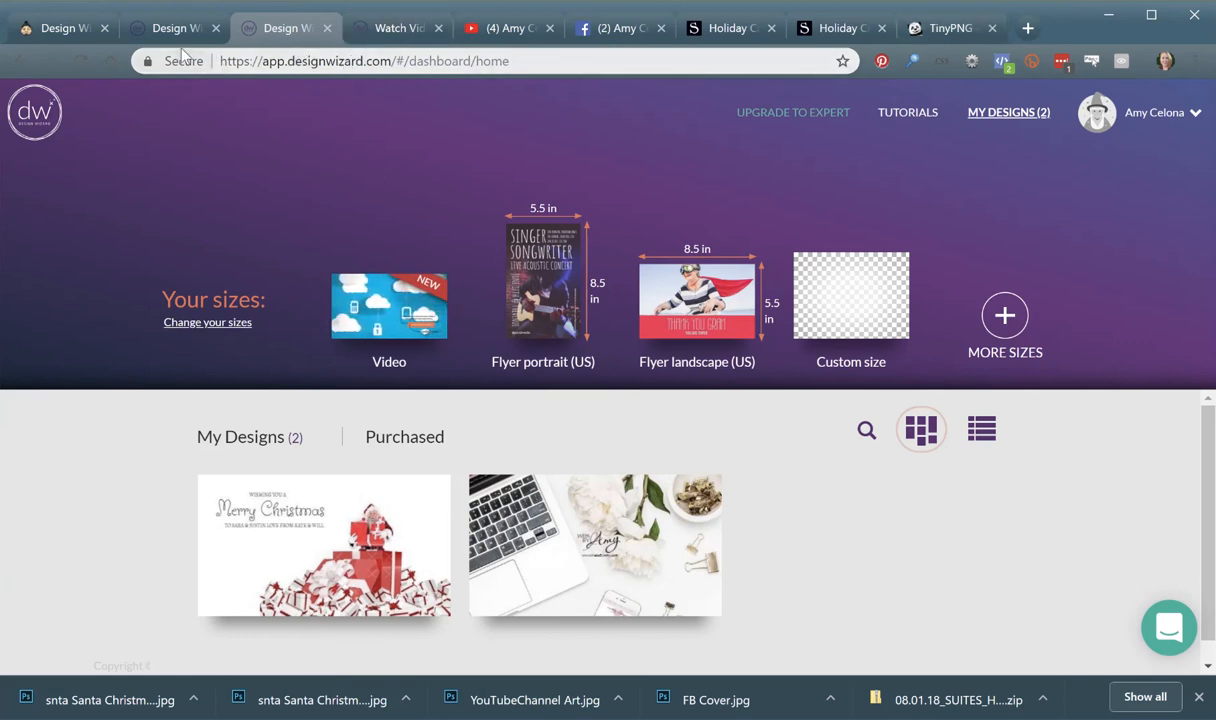
{"action": "left_click", "coordinate": [313, 58]}
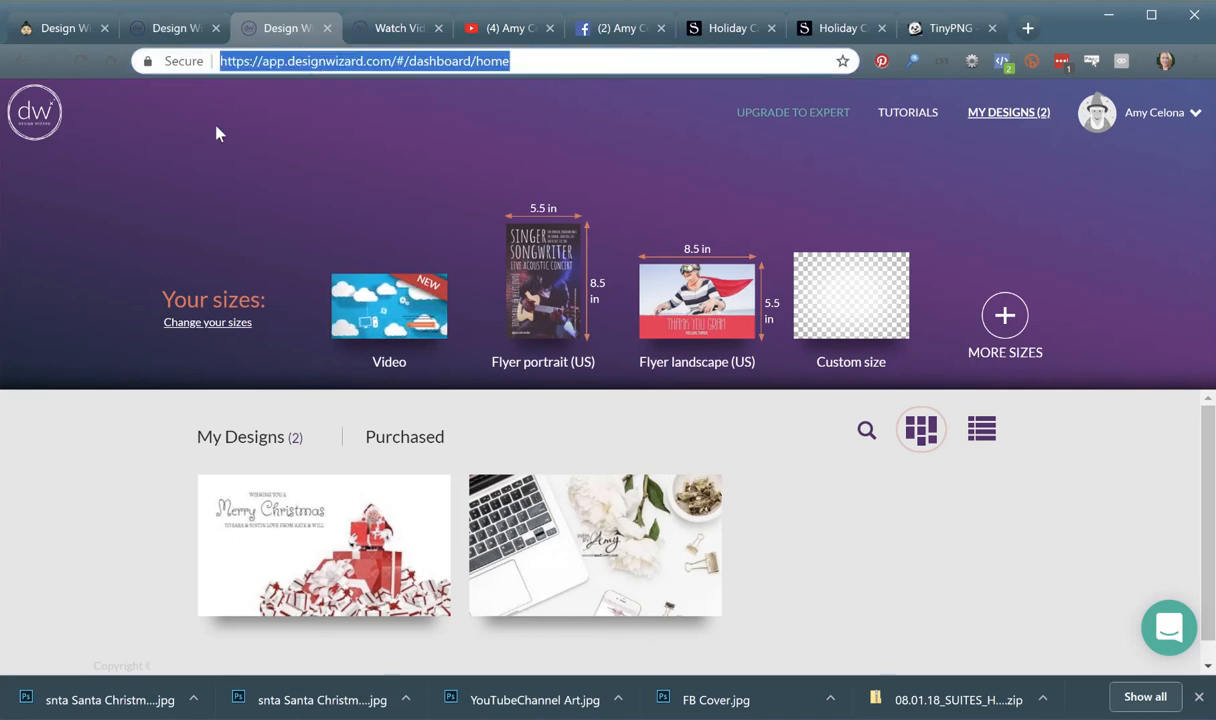
{"action": "left_click", "coordinate": [115, 588]}
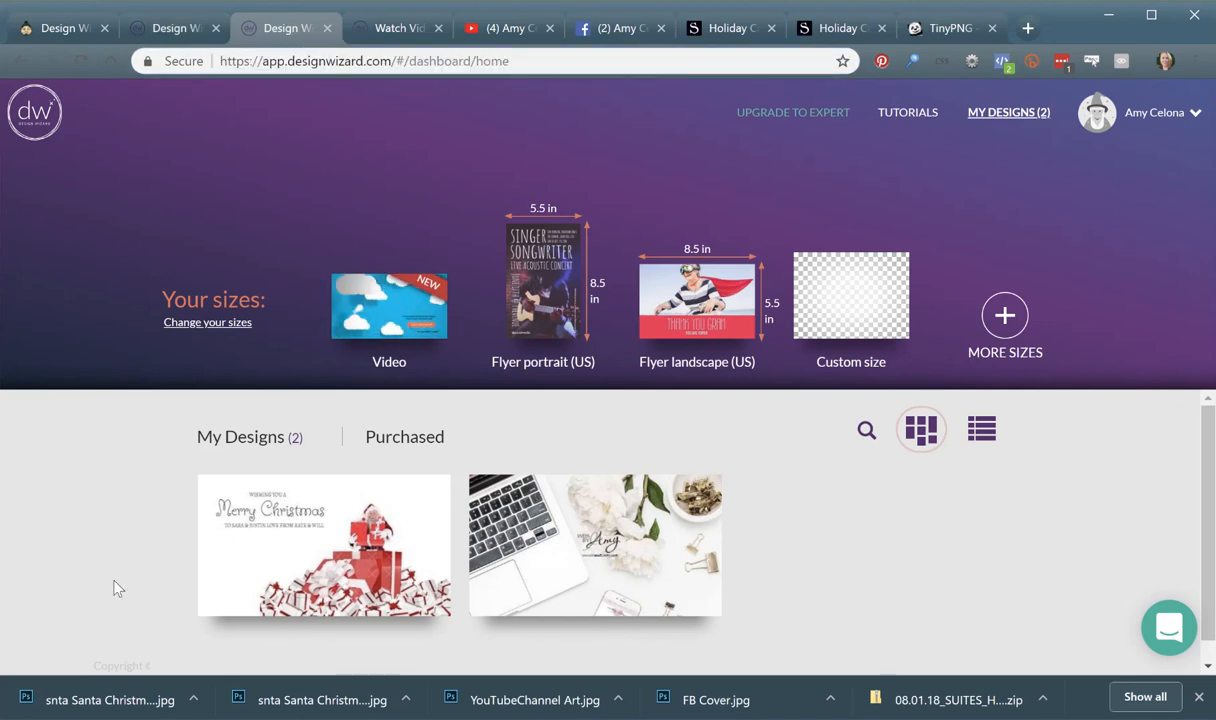